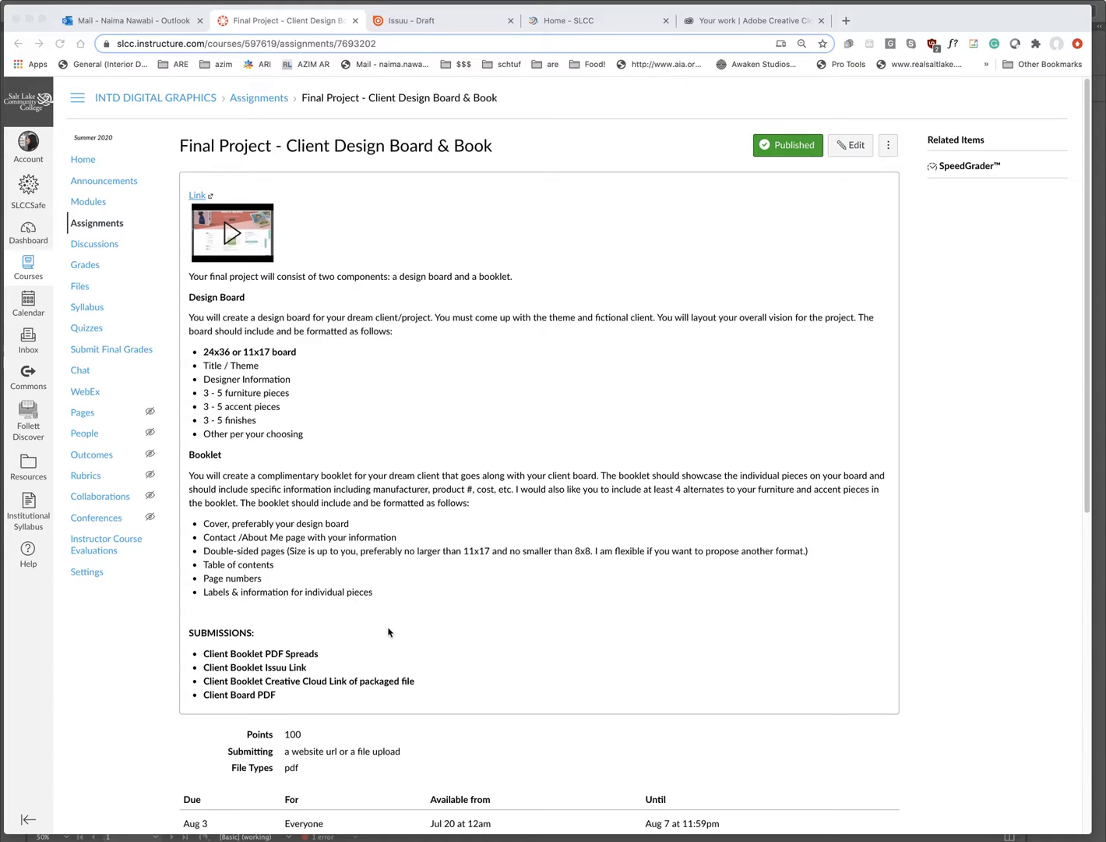
- Highlight the submission requirement lines, including the Client Booklet PDF Spreads requirement
drag(201, 653, 290, 705)
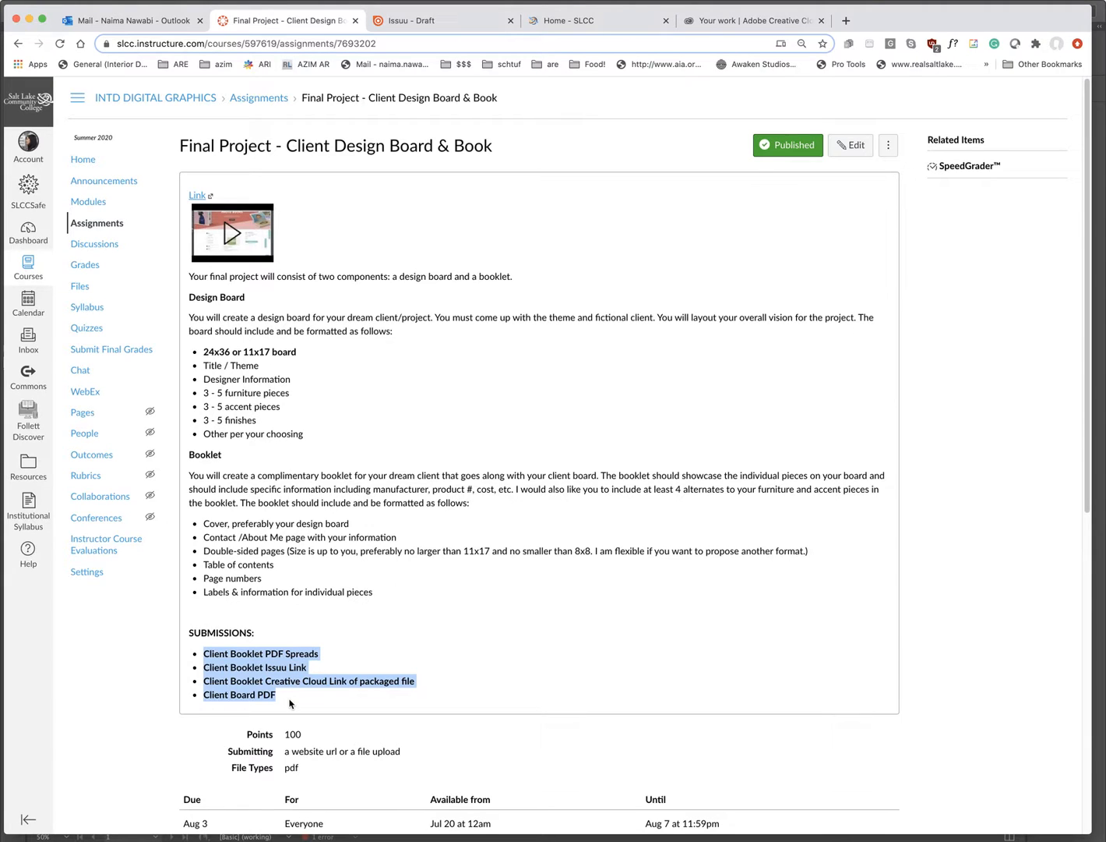
click(330, 664)
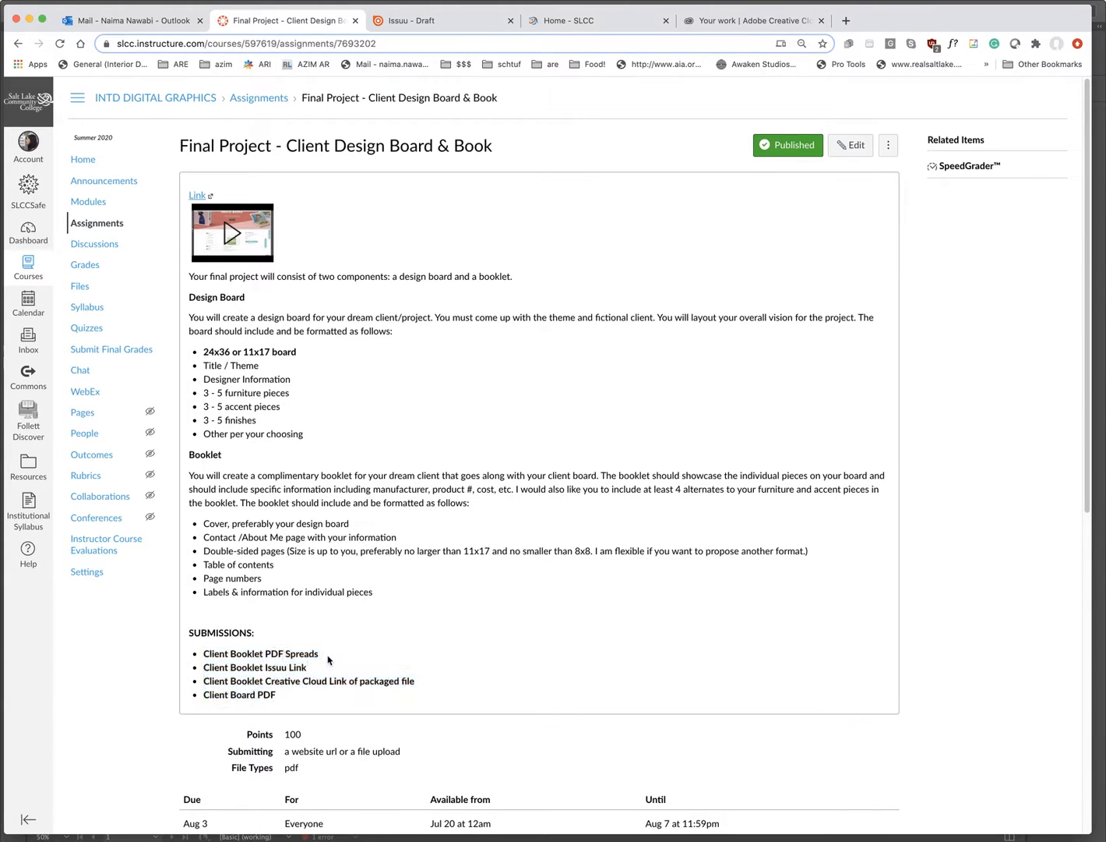
drag(321, 655, 203, 658)
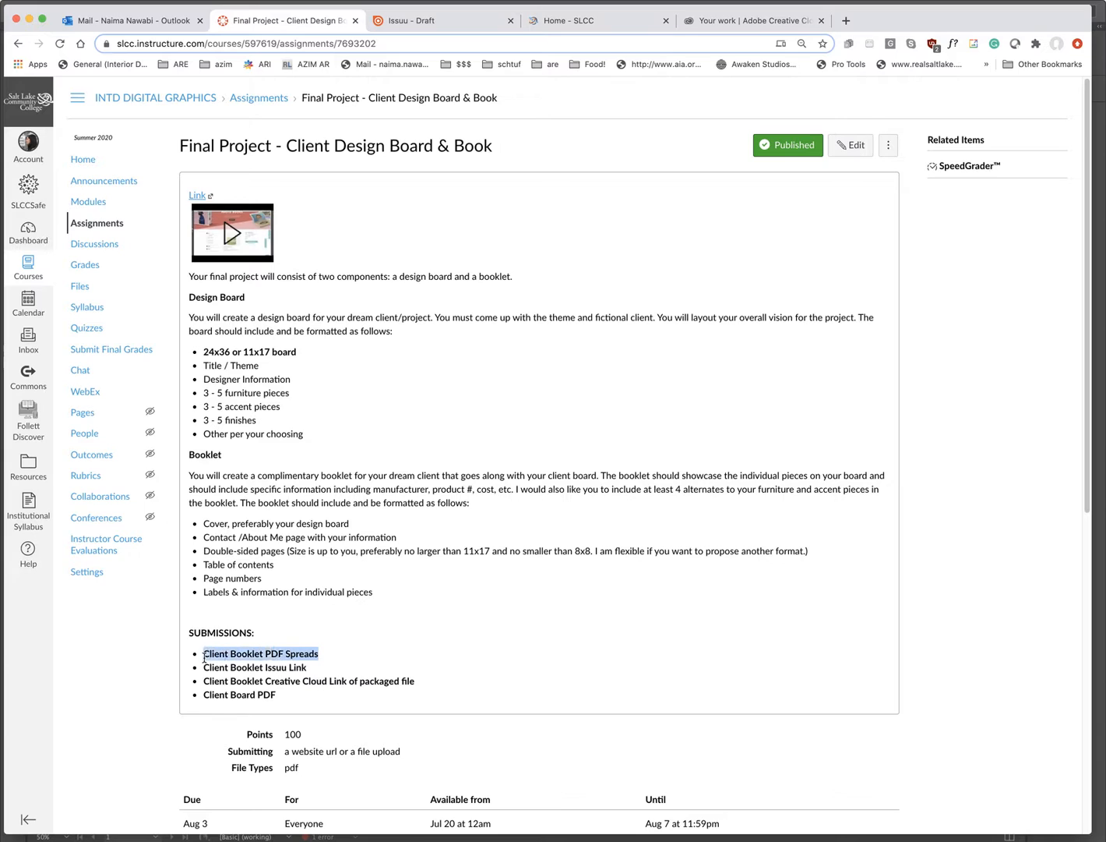
click(321, 668)
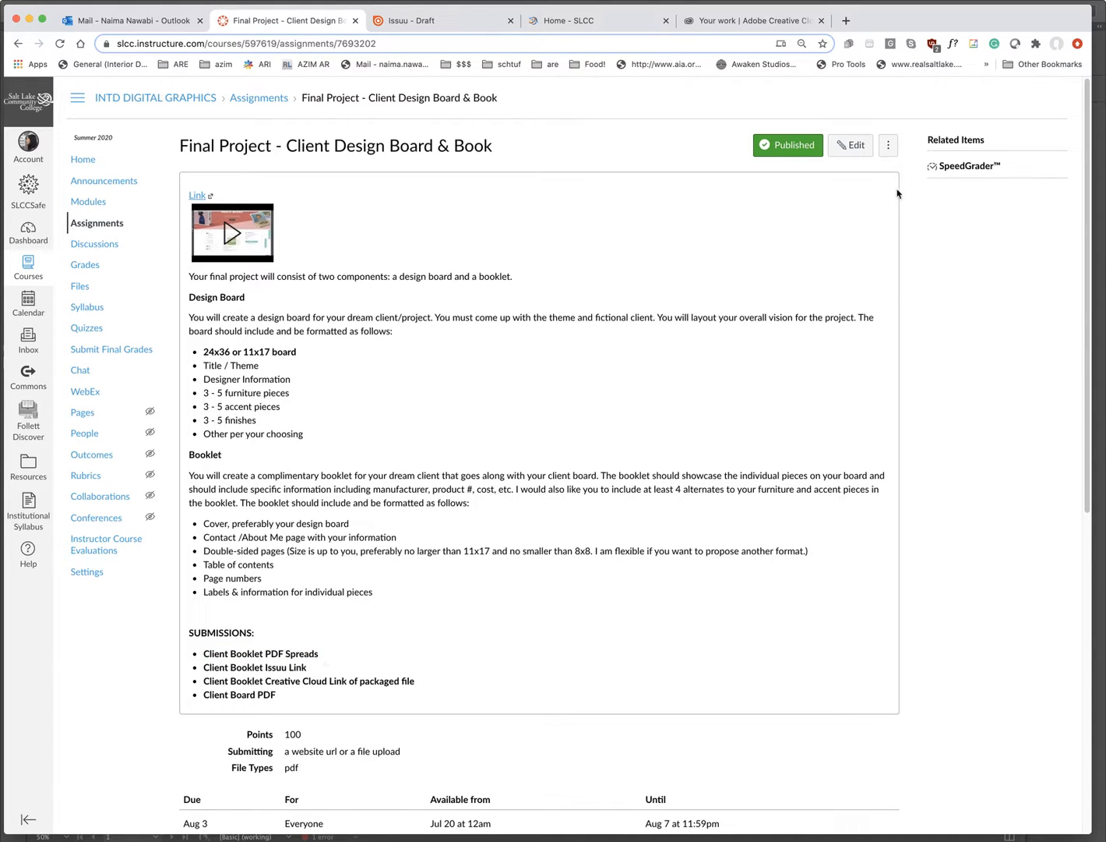
- Bring the DG PORTFOLIO EXAMPLE booklet forward and zoom in on its cover
click(1102, 72)
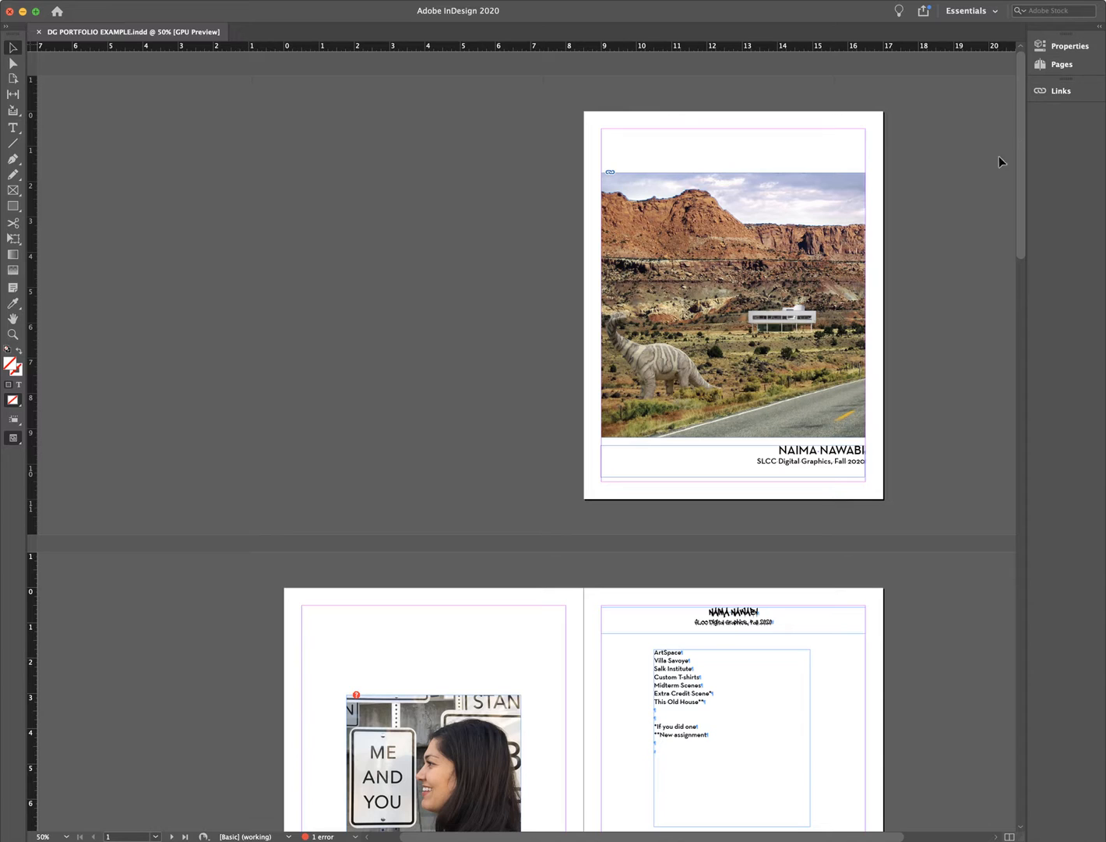
key(super+equal)
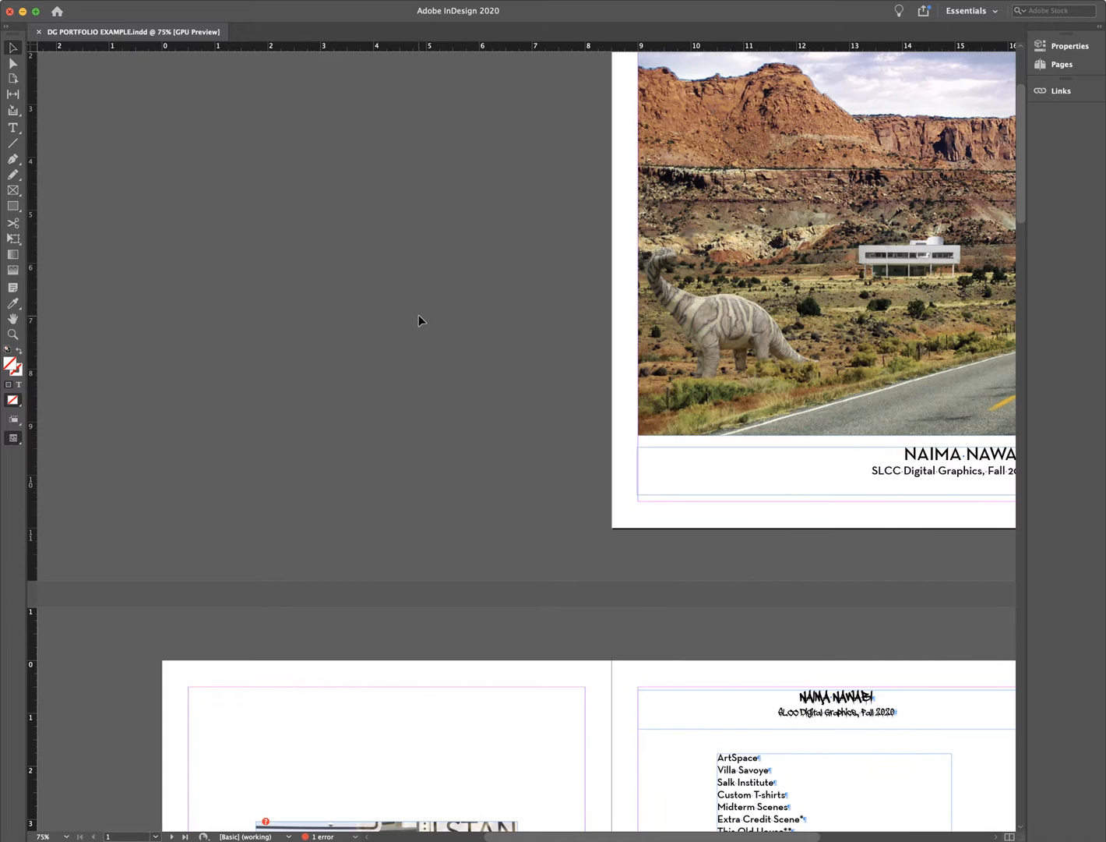
drag(524, 839, 549, 838)
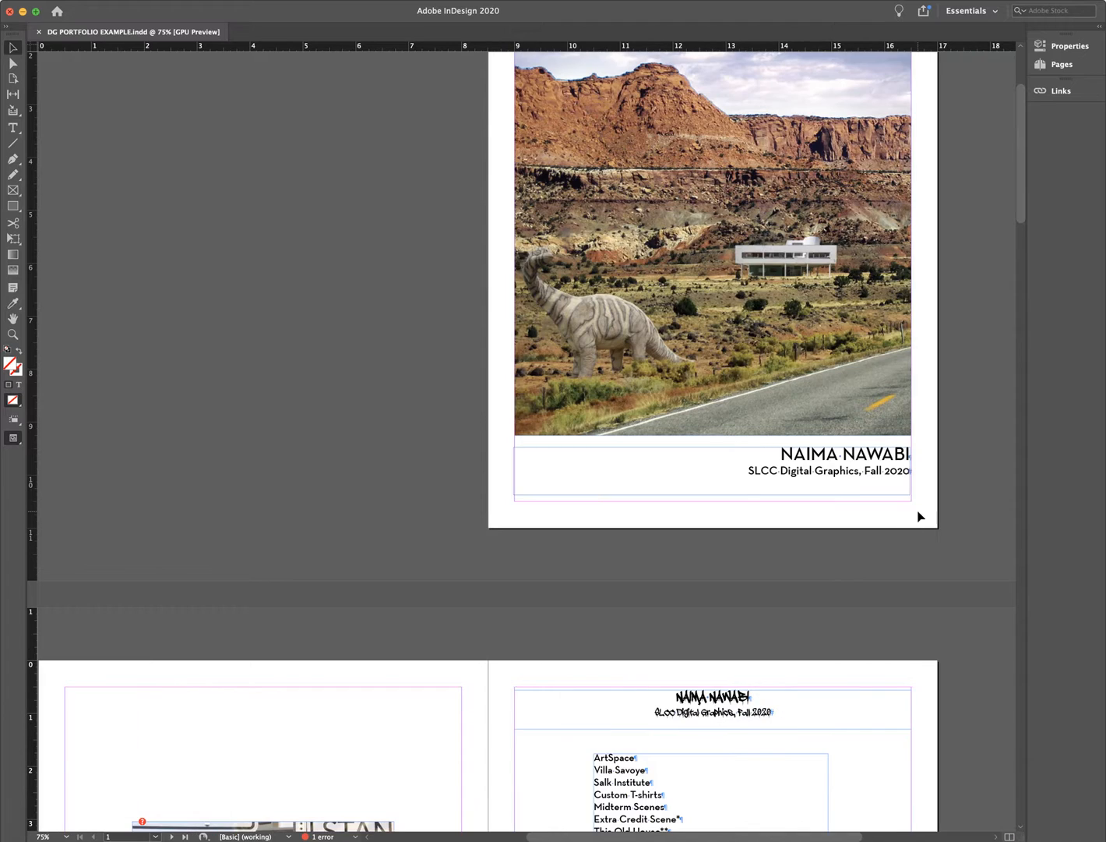
scroll(921, 517, up, 4)
scroll(933, 490, down, 10)
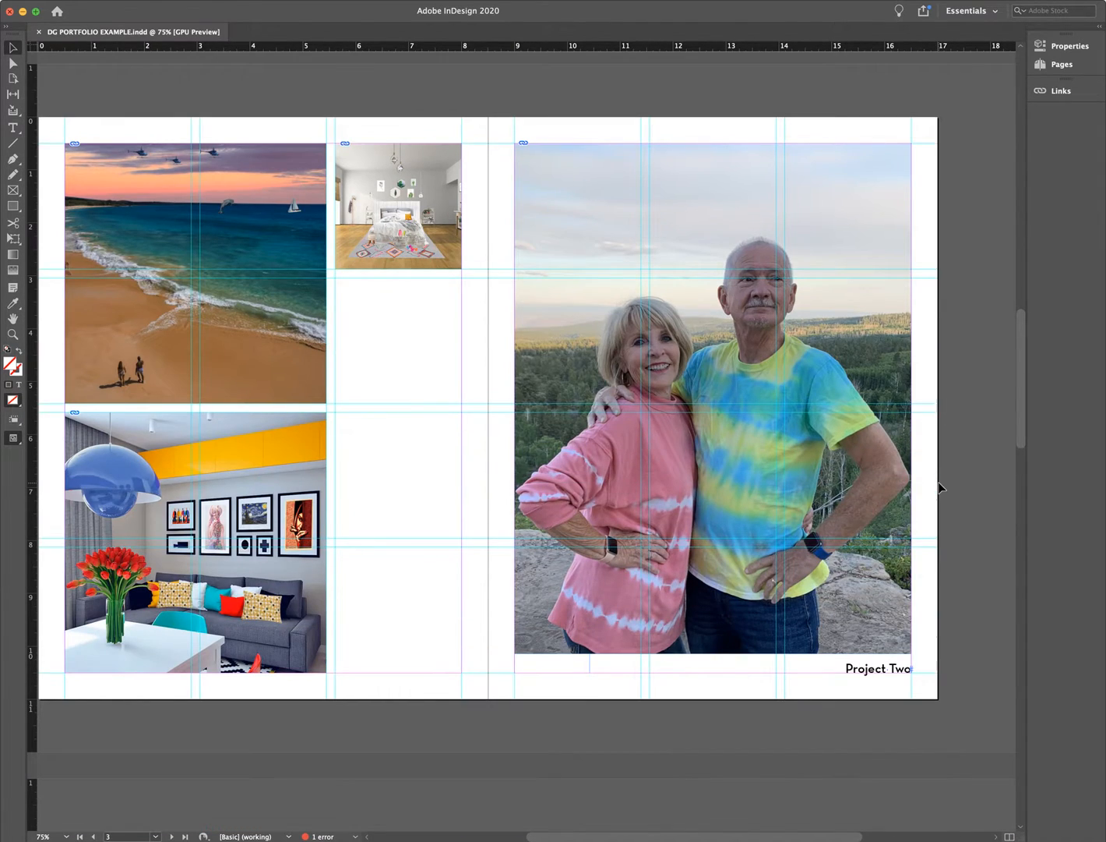
- Switch to Preview mode, zoom out, and scroll through the spreads back to the cover
key(w)
scroll(942, 487, down, 8)
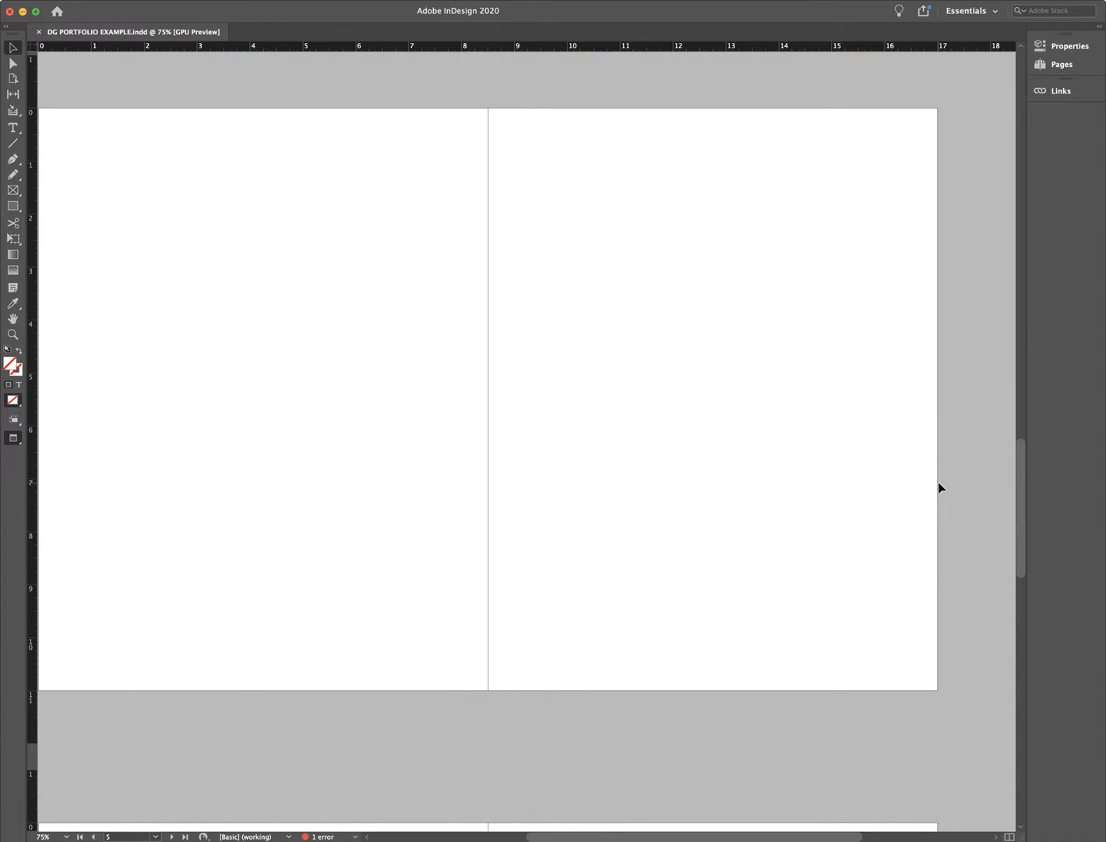
key(super+minus)
scroll(902, 501, down, 5)
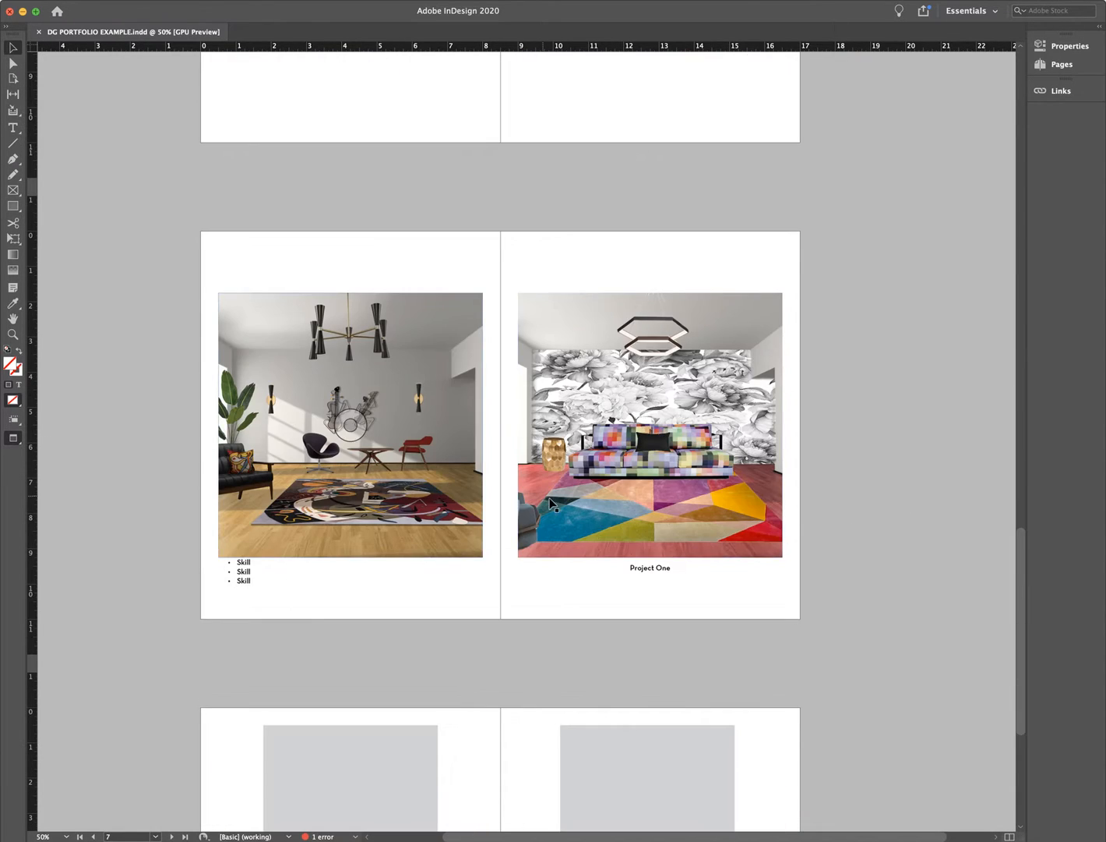
scroll(546, 508, down, 4)
scroll(888, 596, up, 7)
scroll(888, 591, up, 10)
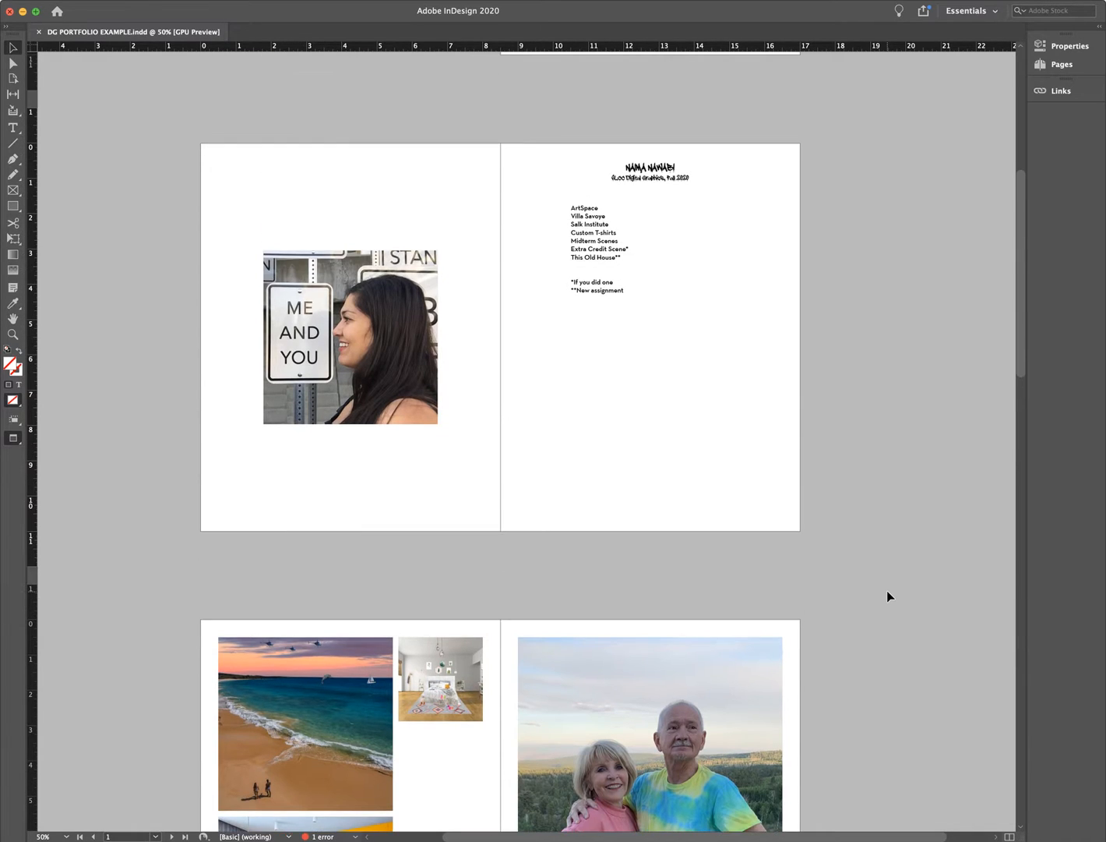
scroll(888, 591, up, 5)
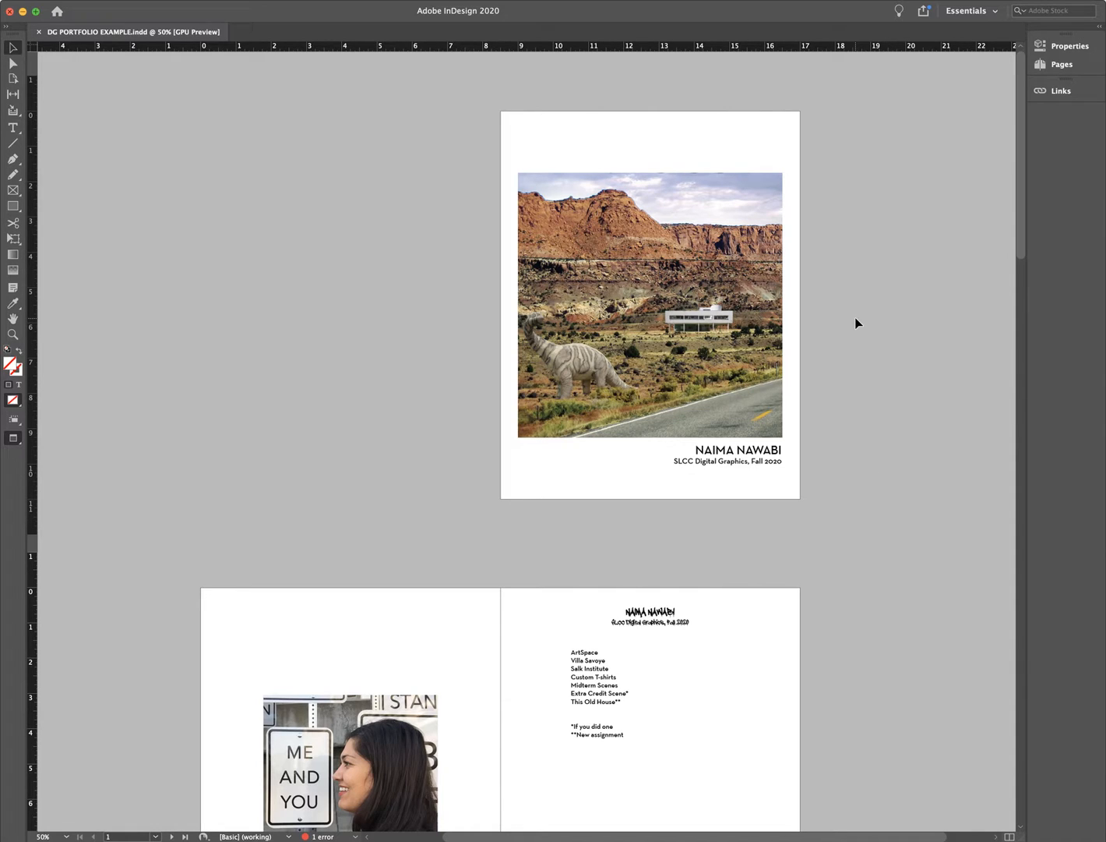
- Start a PDF export and browse to SLCC > DIGITAL GRAPHICS 2020 > FINAL PROJECT
key(super+e)
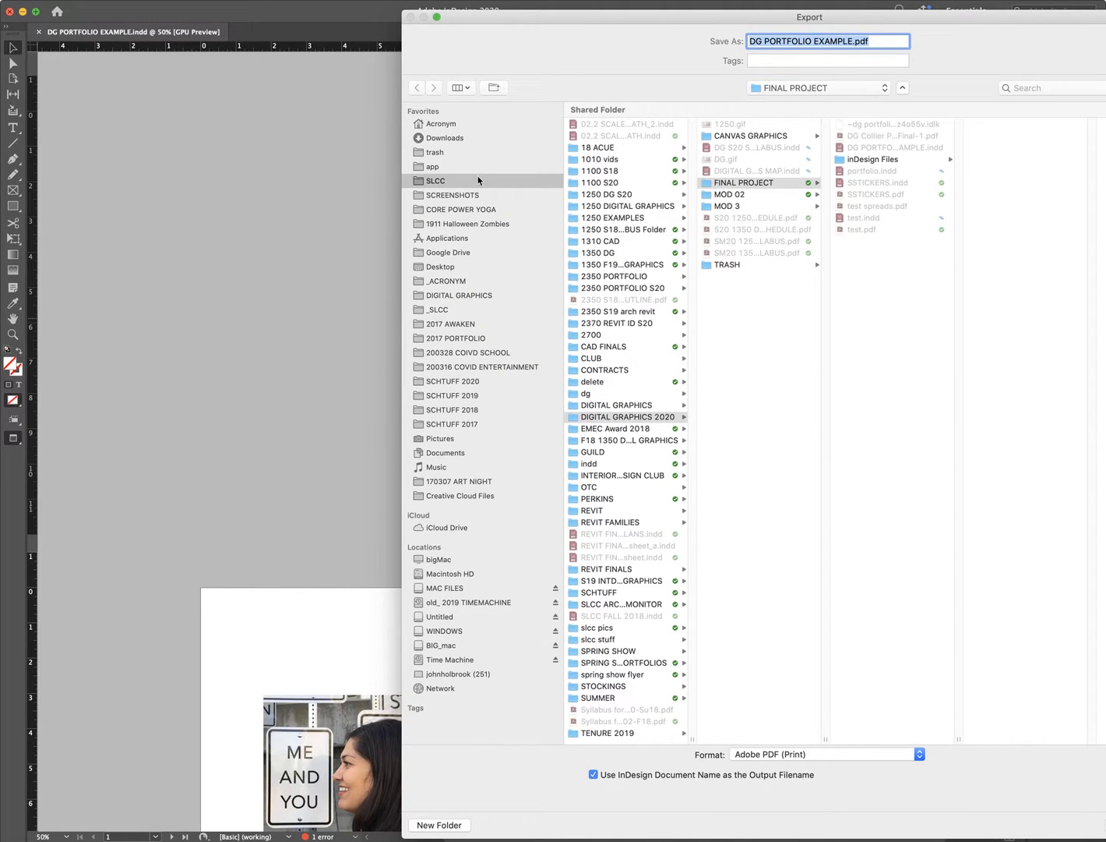
click(480, 499)
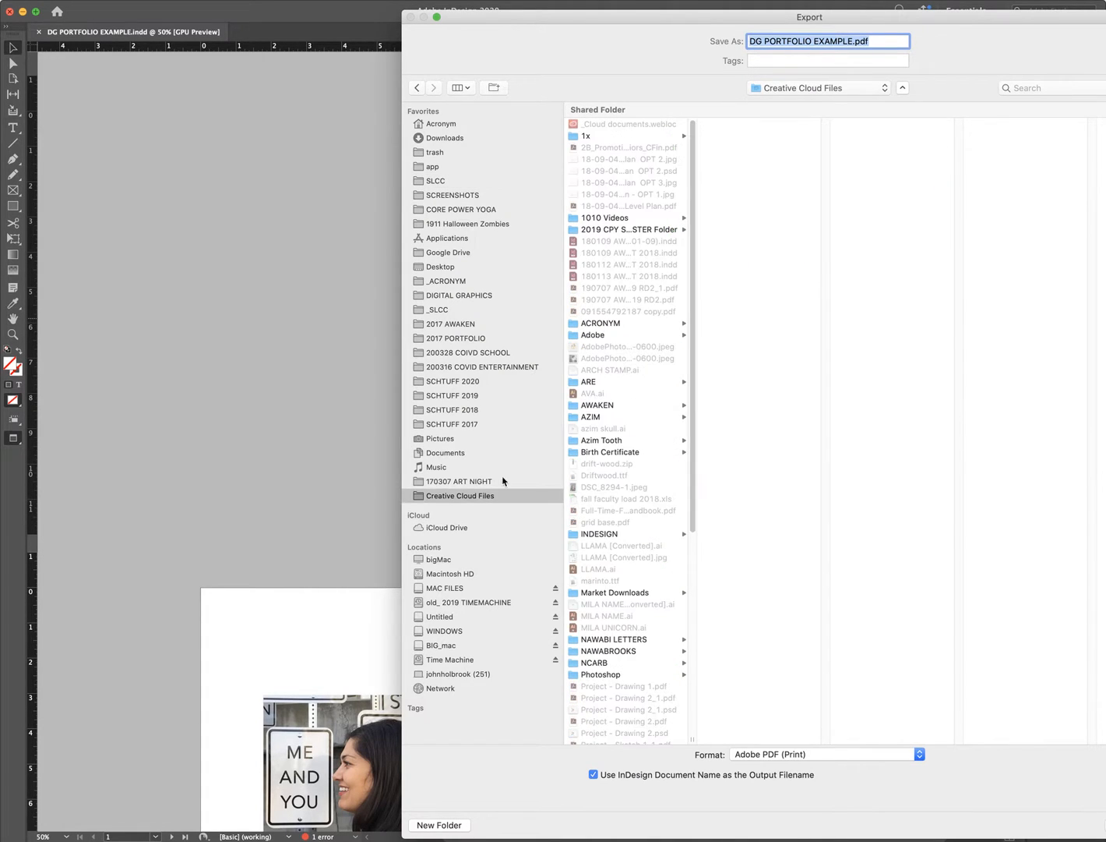
scroll(643, 696, down, 10)
click(626, 680)
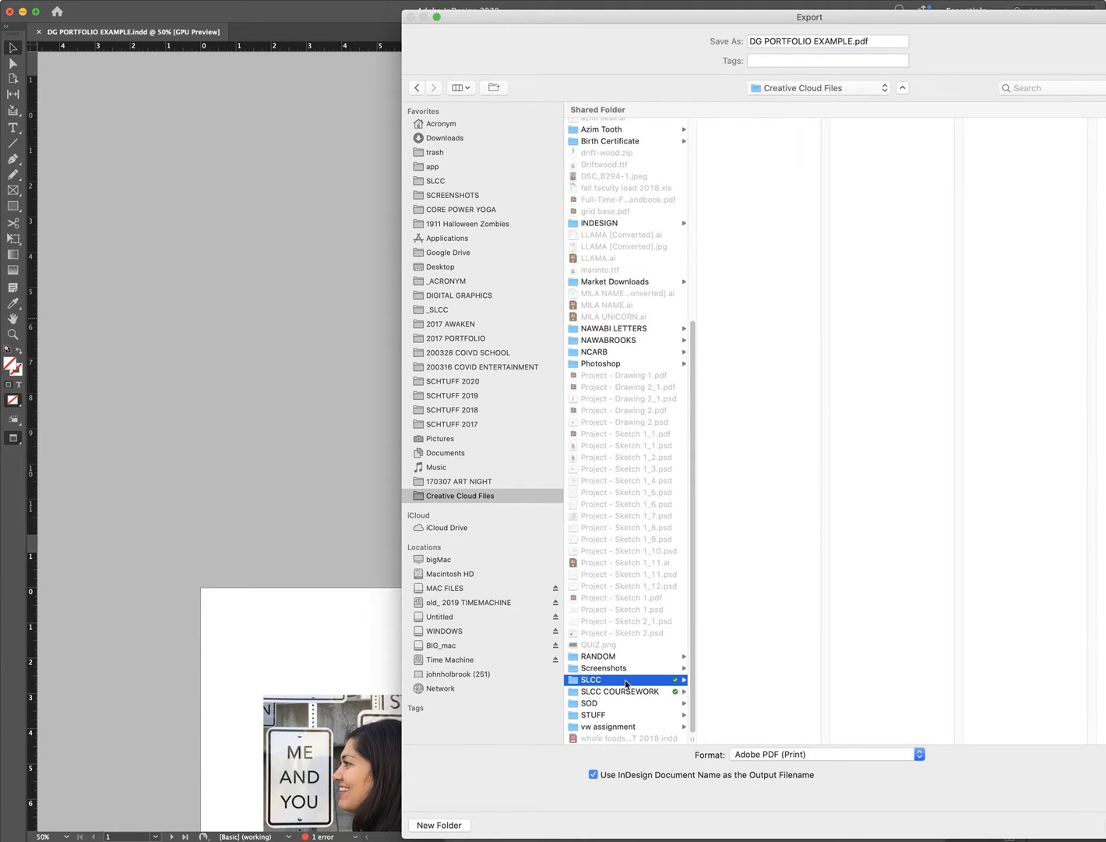
click(750, 417)
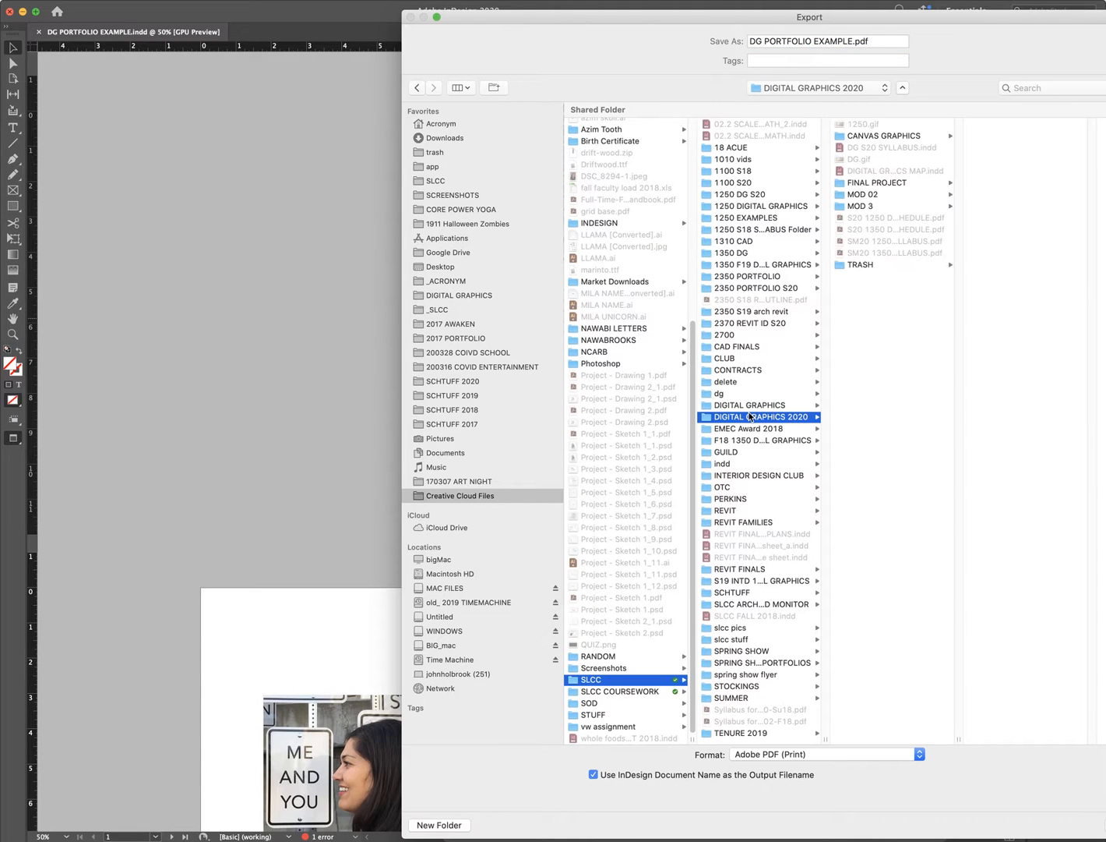
click(438, 825)
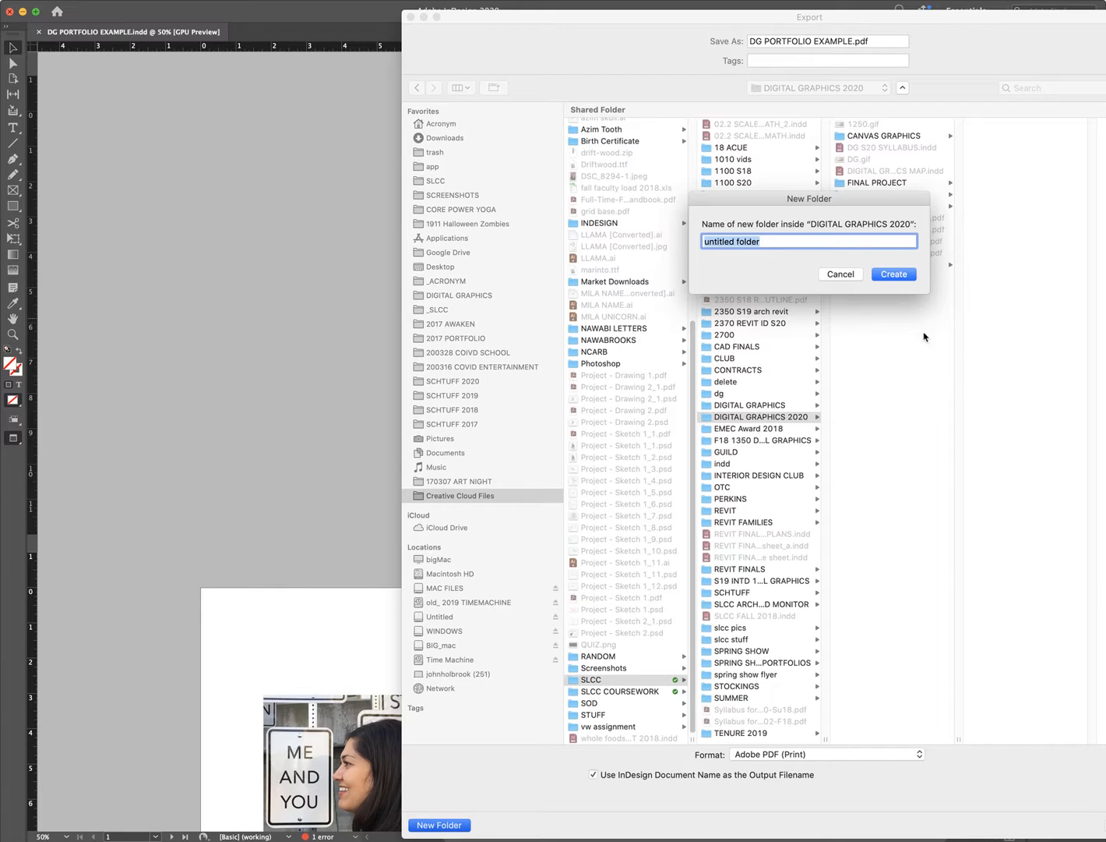
click(847, 275)
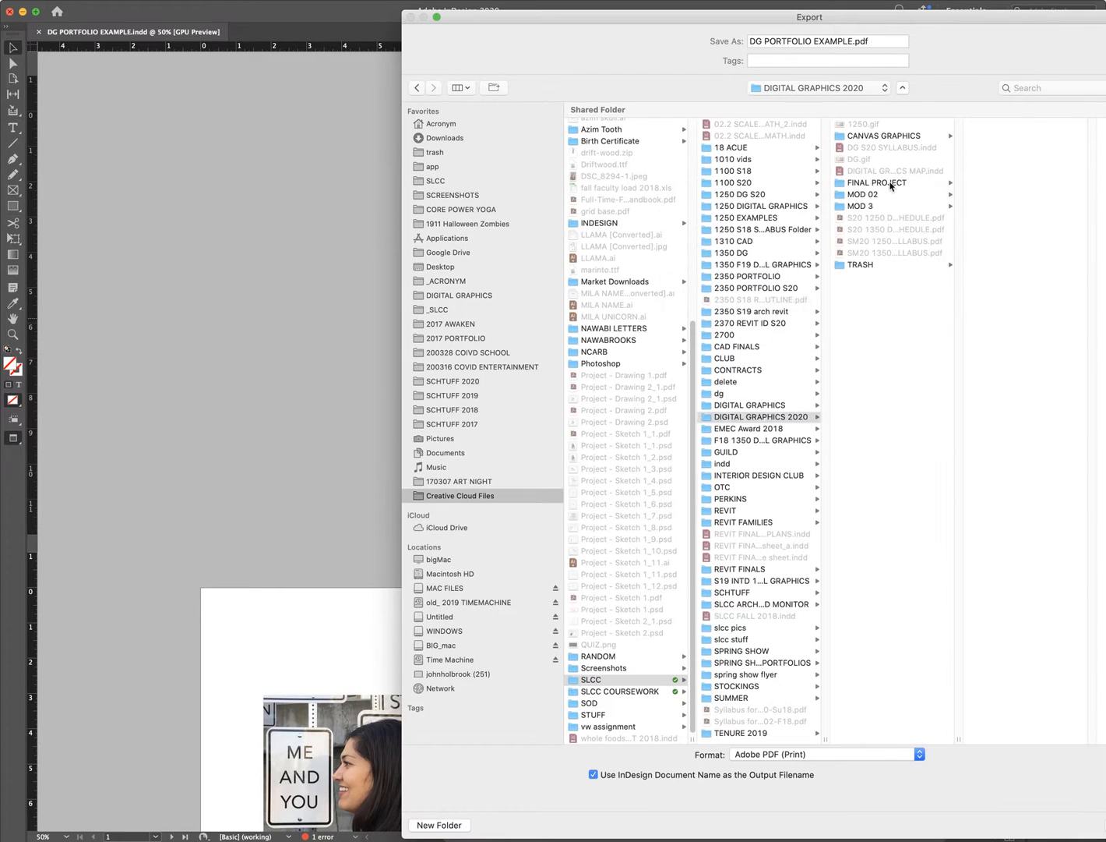
click(891, 186)
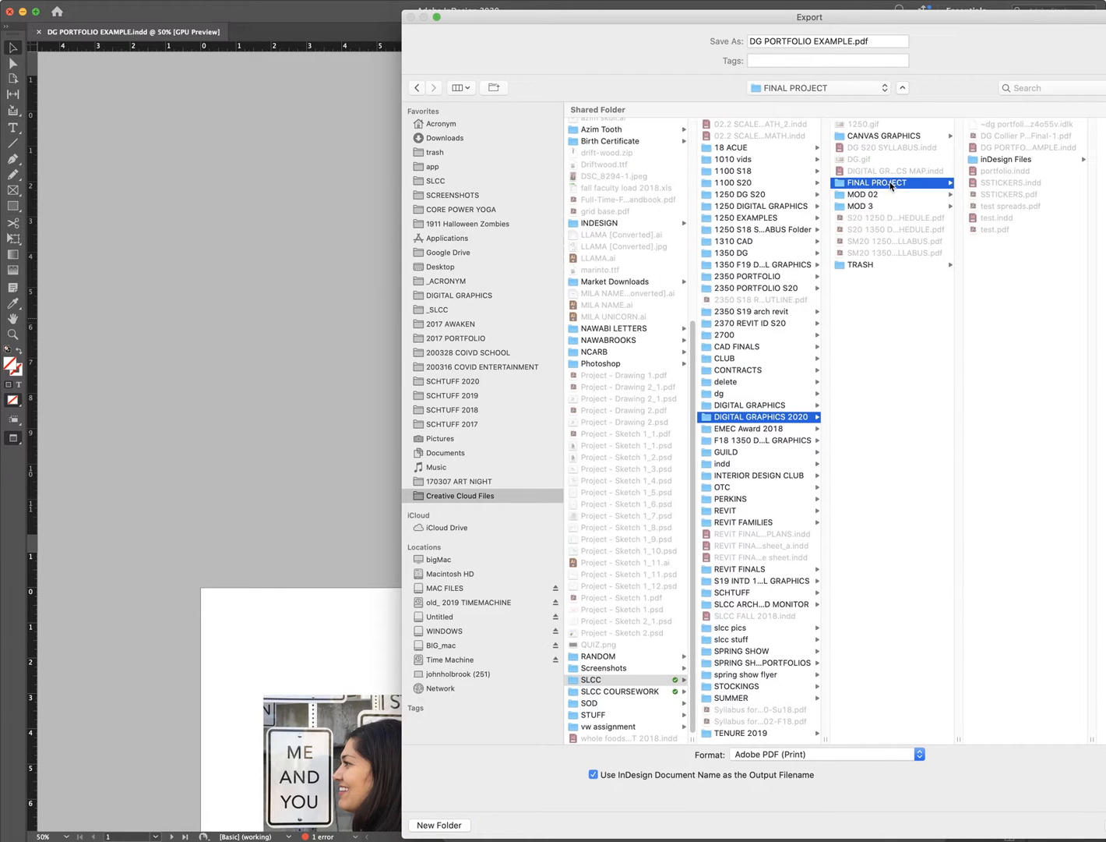
- Create a CLIENT BOOKLET folder and save the export there as CLIENT BOOKLET
click(436, 825)
text(C)
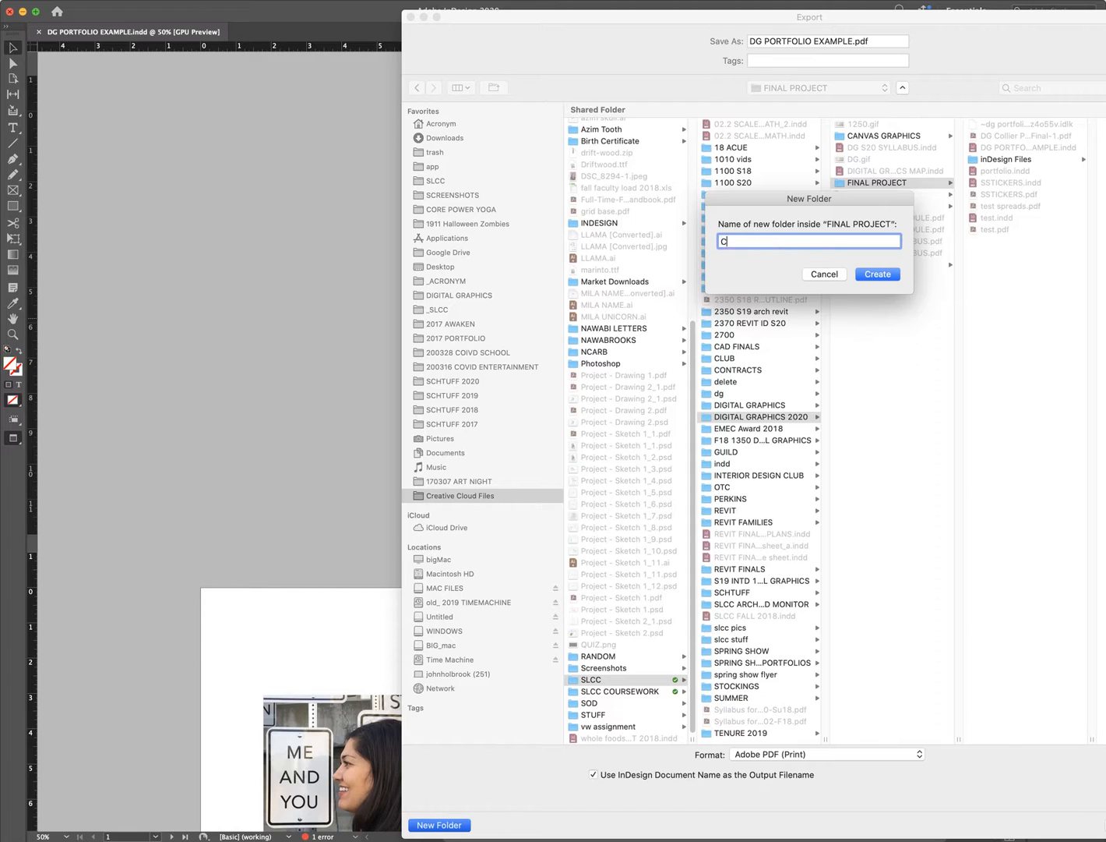
text(LIENT BOOKLET)
click(880, 278)
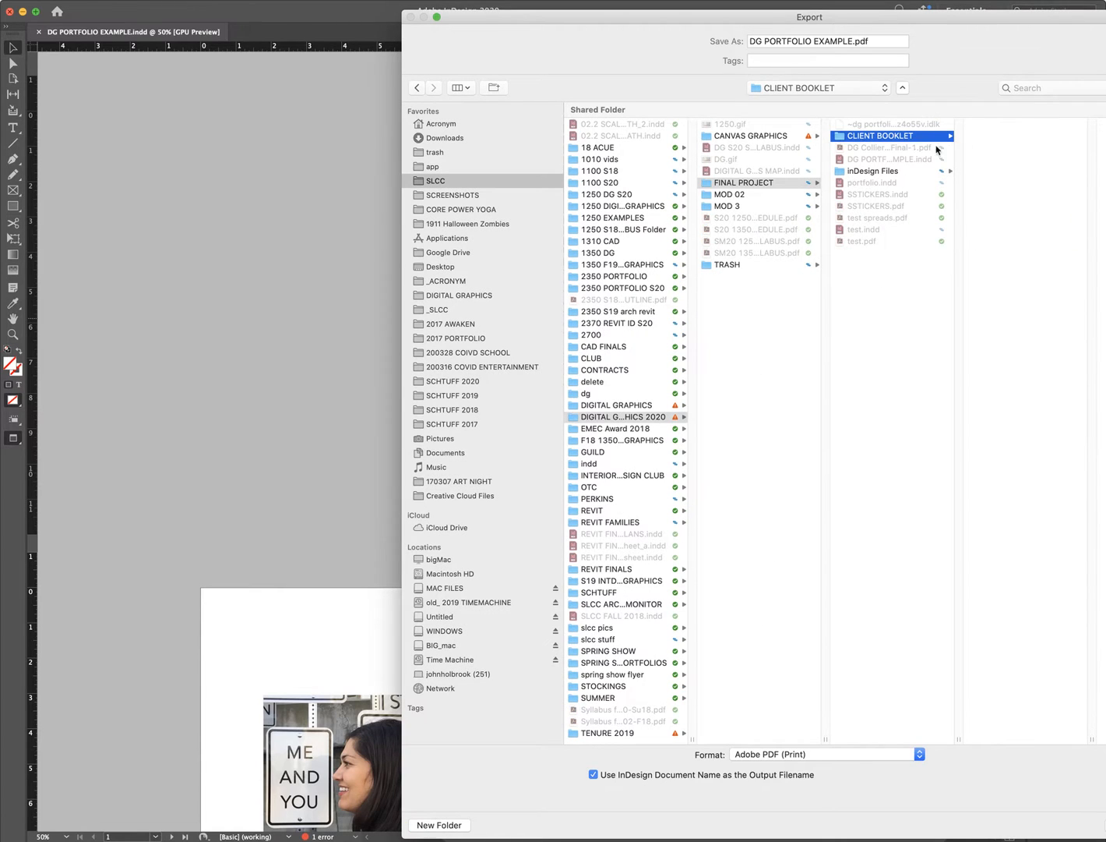
drag(856, 40, 747, 43)
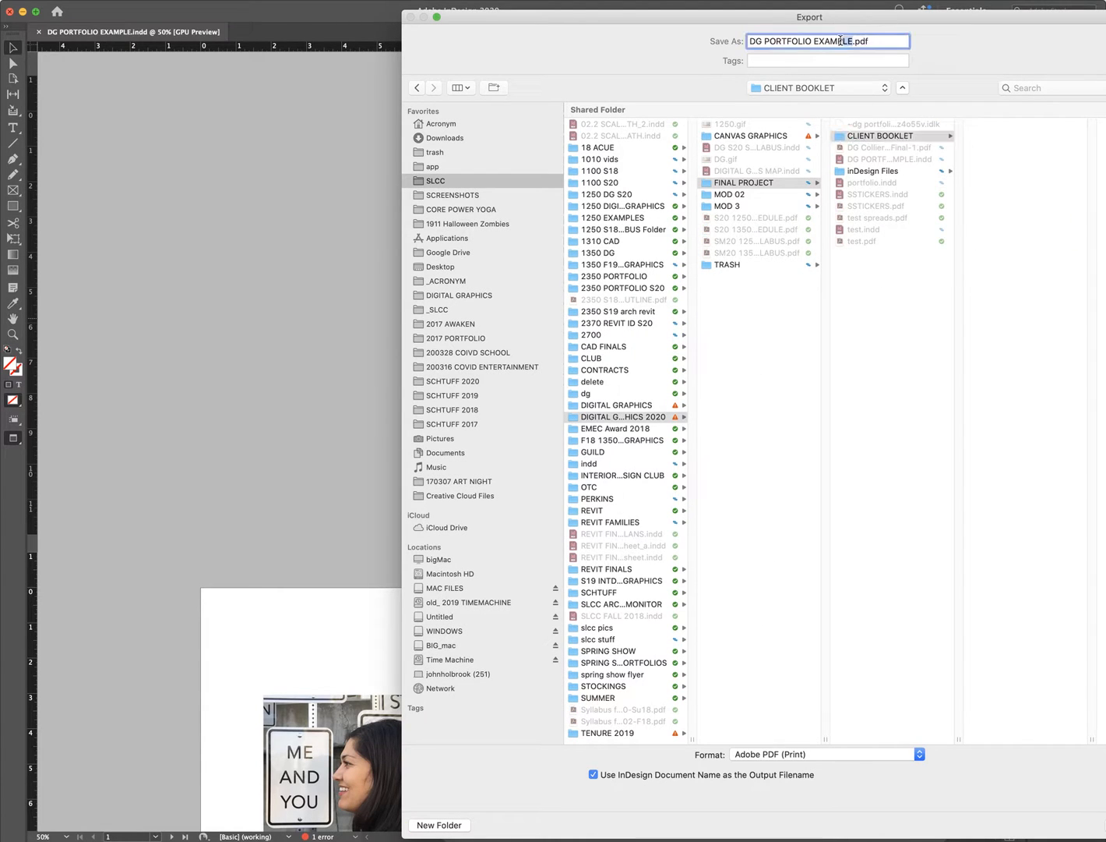
text(CLIENT BOOKLET)
drag(938, 21, 727, 15)
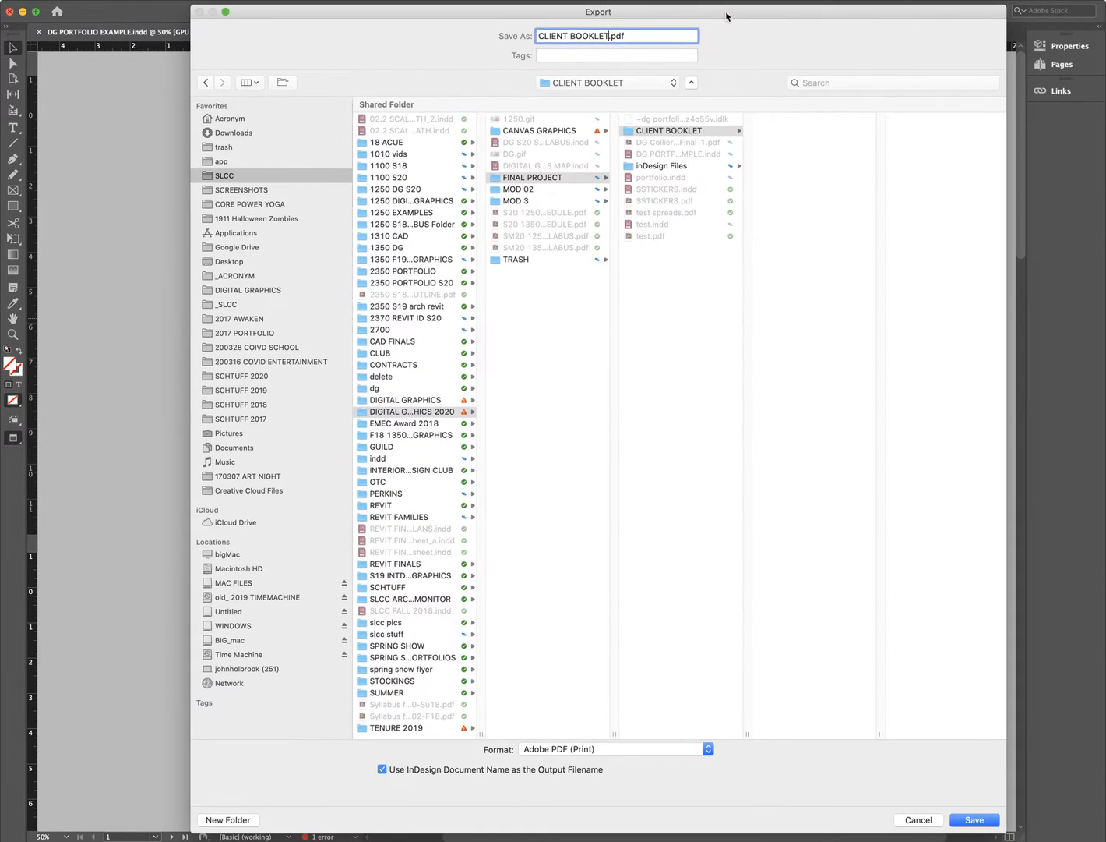
click(975, 820)
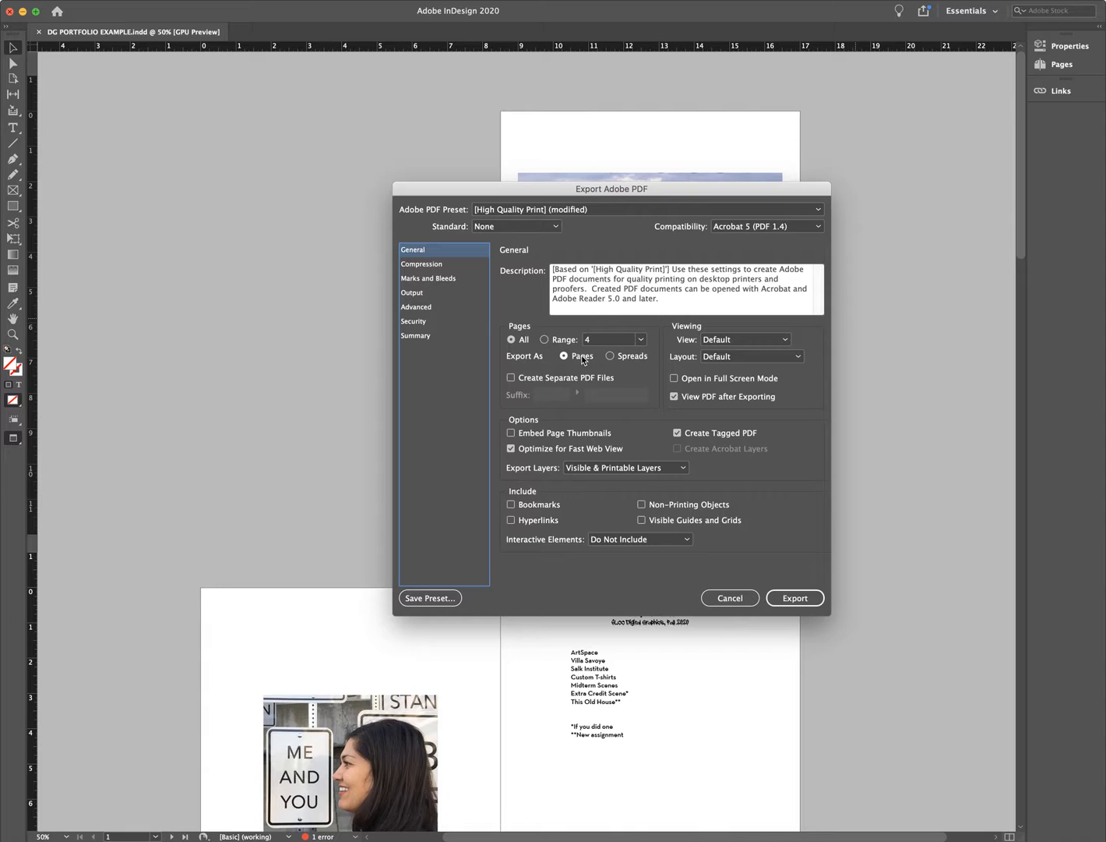
- Export with the High Quality Print settings, then cancel at the missing-links warning
click(796, 600)
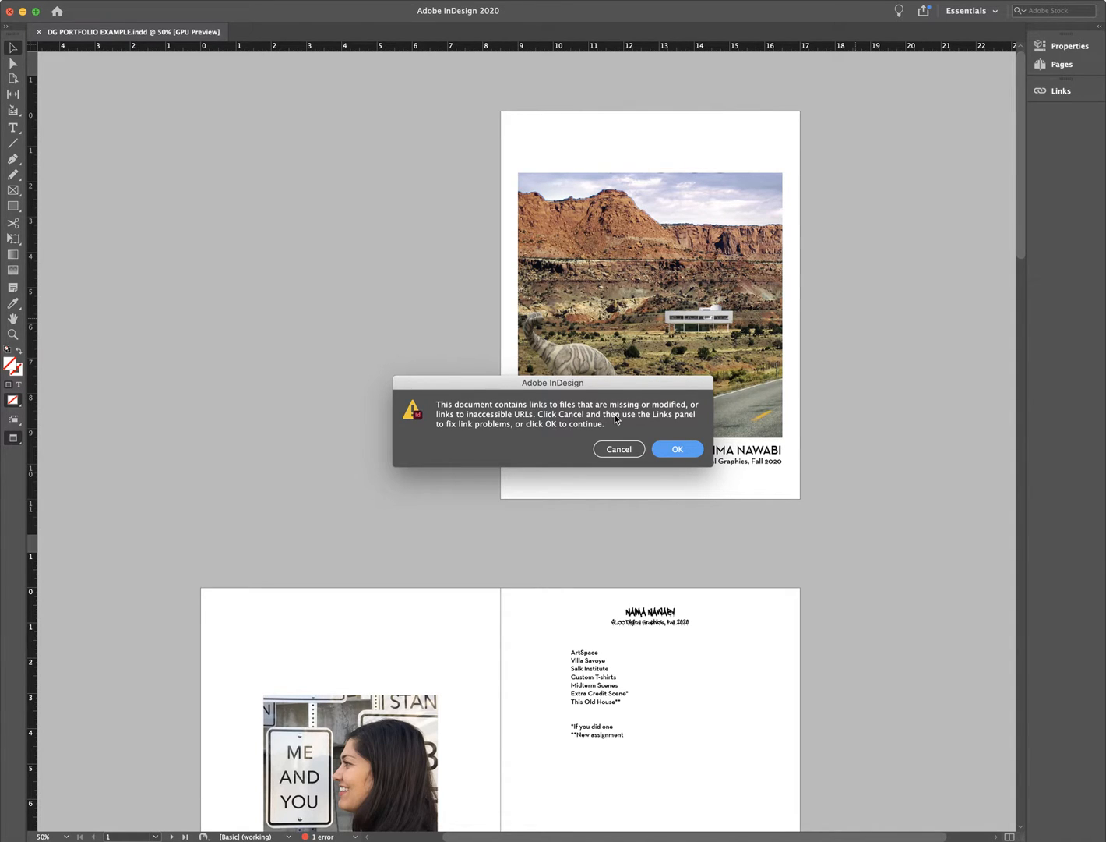
click(602, 450)
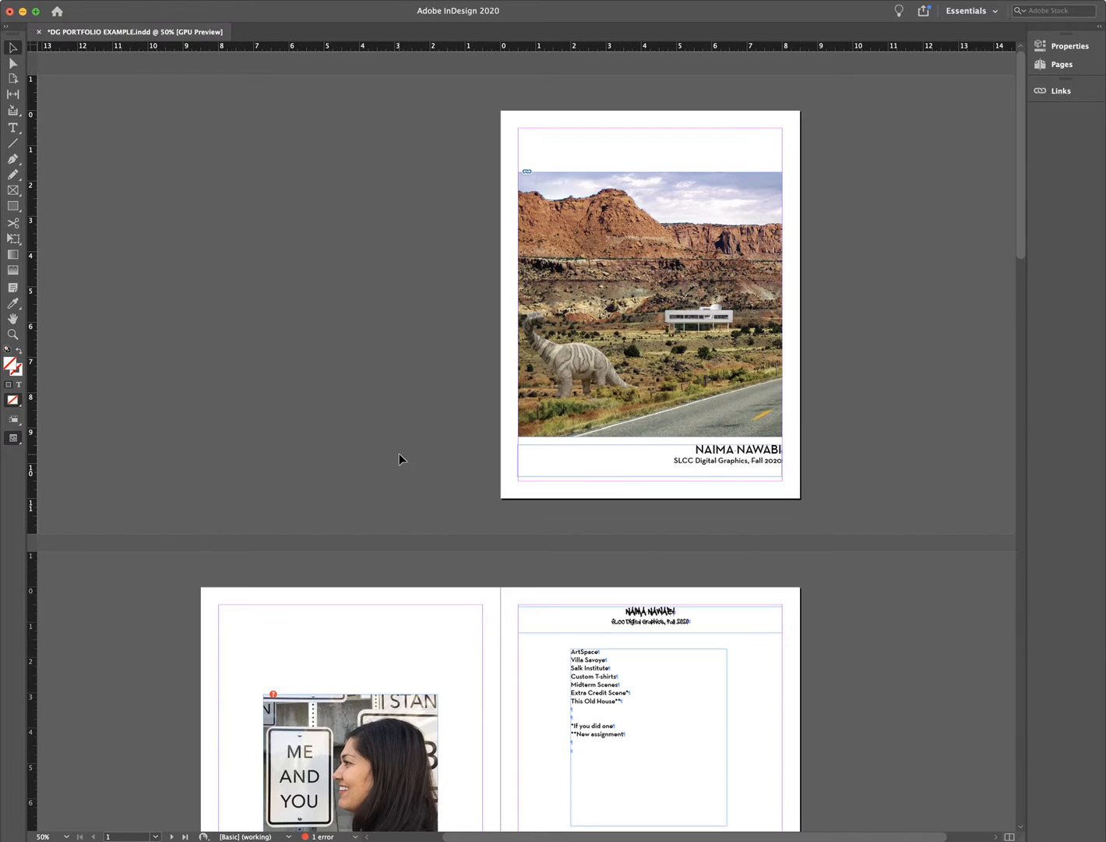
- Scroll to the ME AND YOU spread and find the photo's missing-link badge
scroll(813, 487, down, 10)
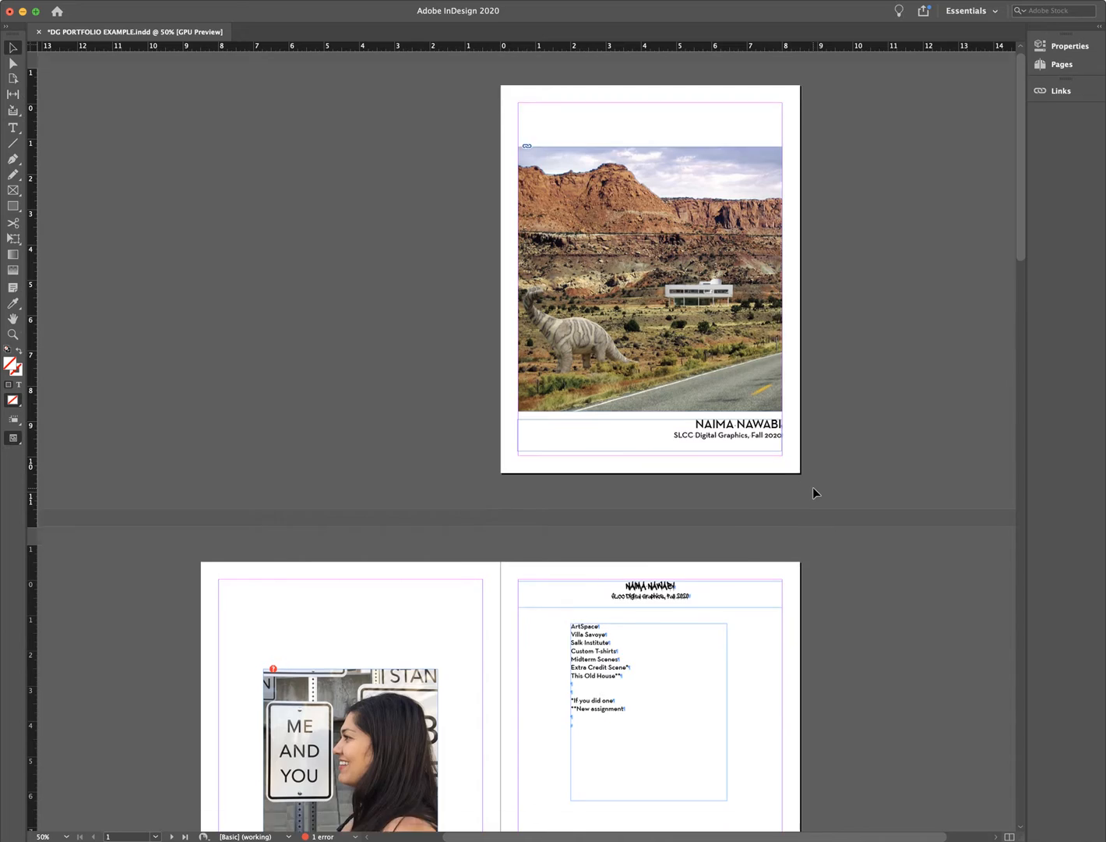
scroll(888, 537, down, 20)
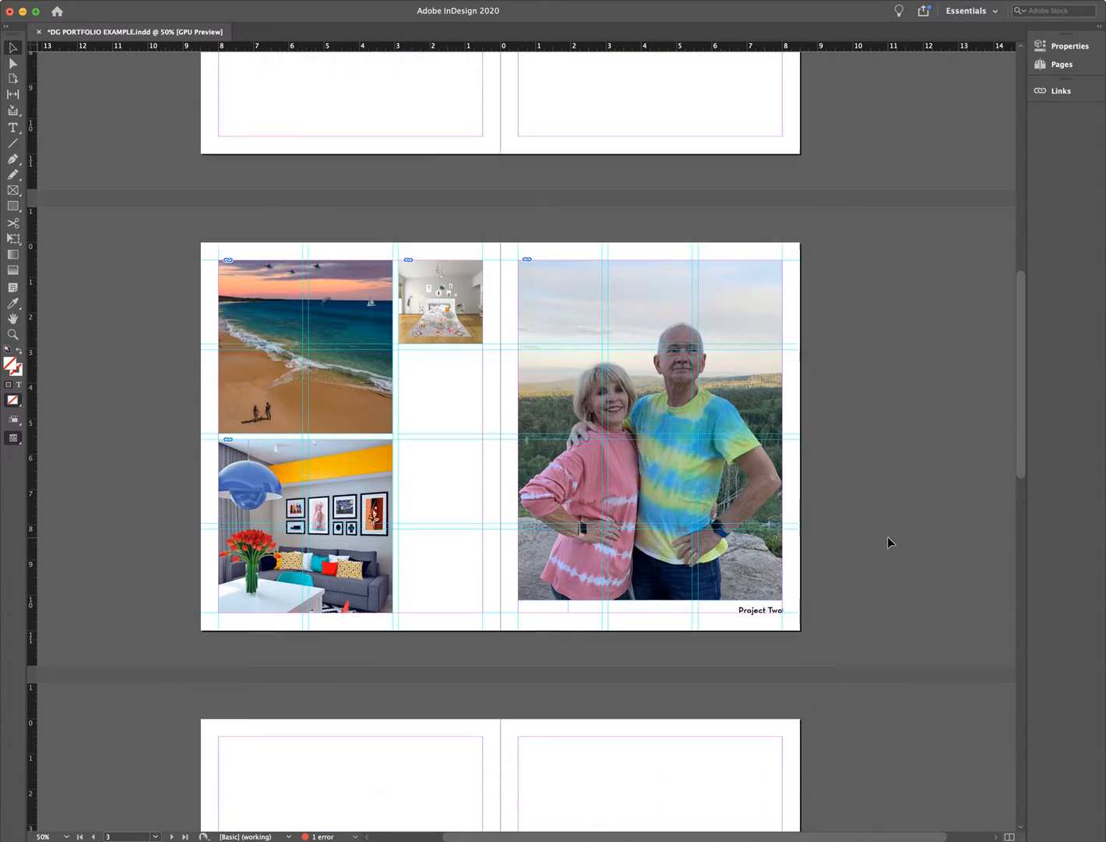
scroll(889, 537, up, 20)
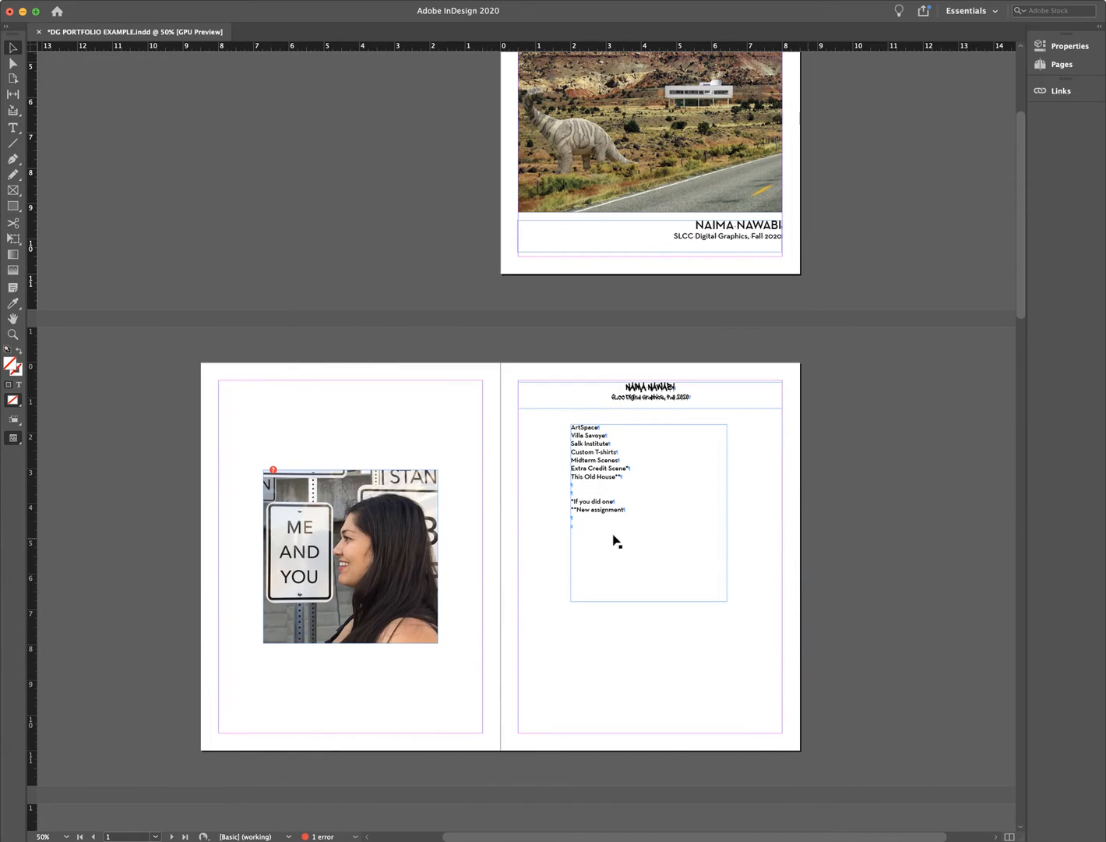
click(273, 470)
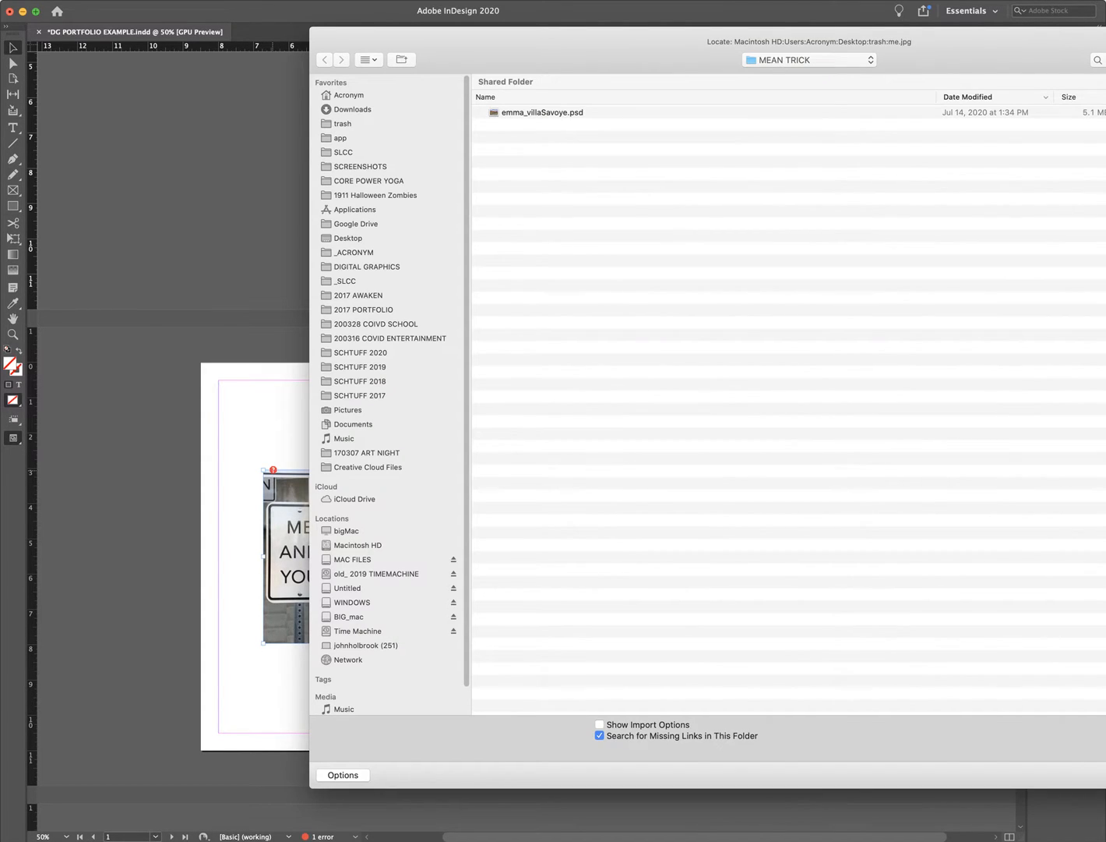
key(Escape)
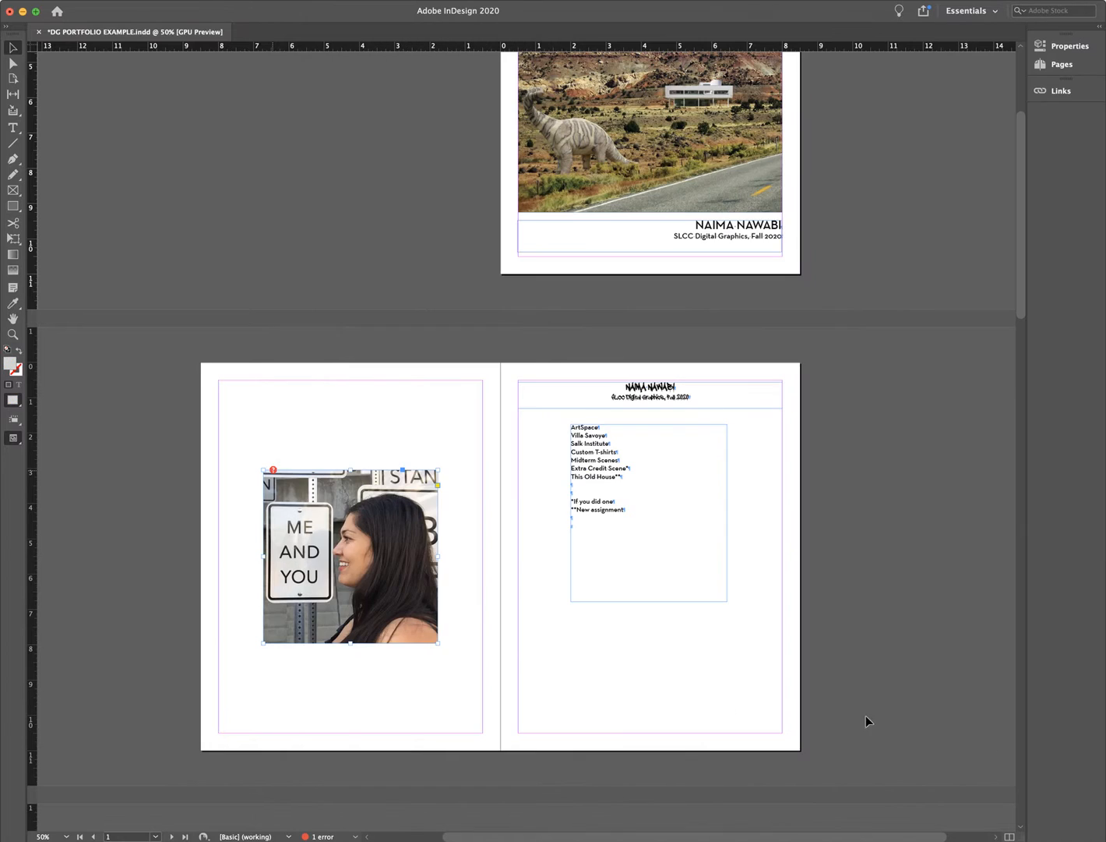
click(274, 471)
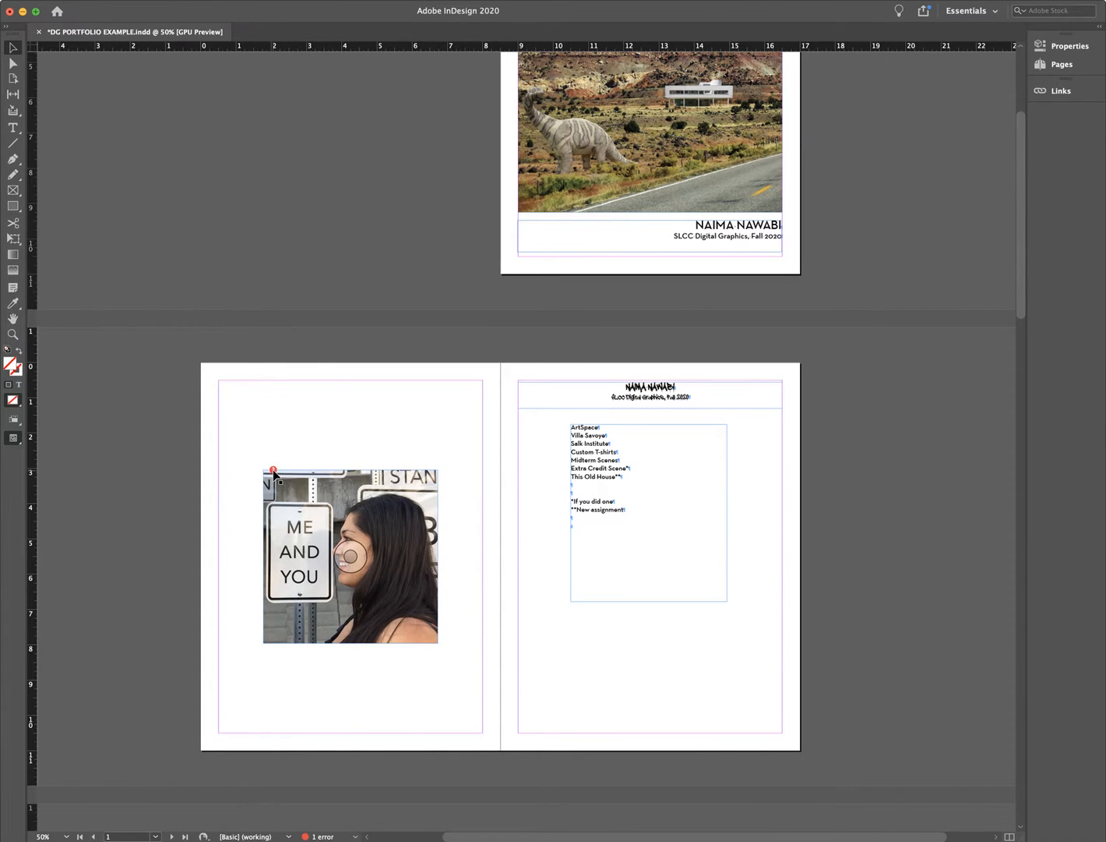
- Relink the portrait photo to me.jpg from the samin folder
click(273, 470)
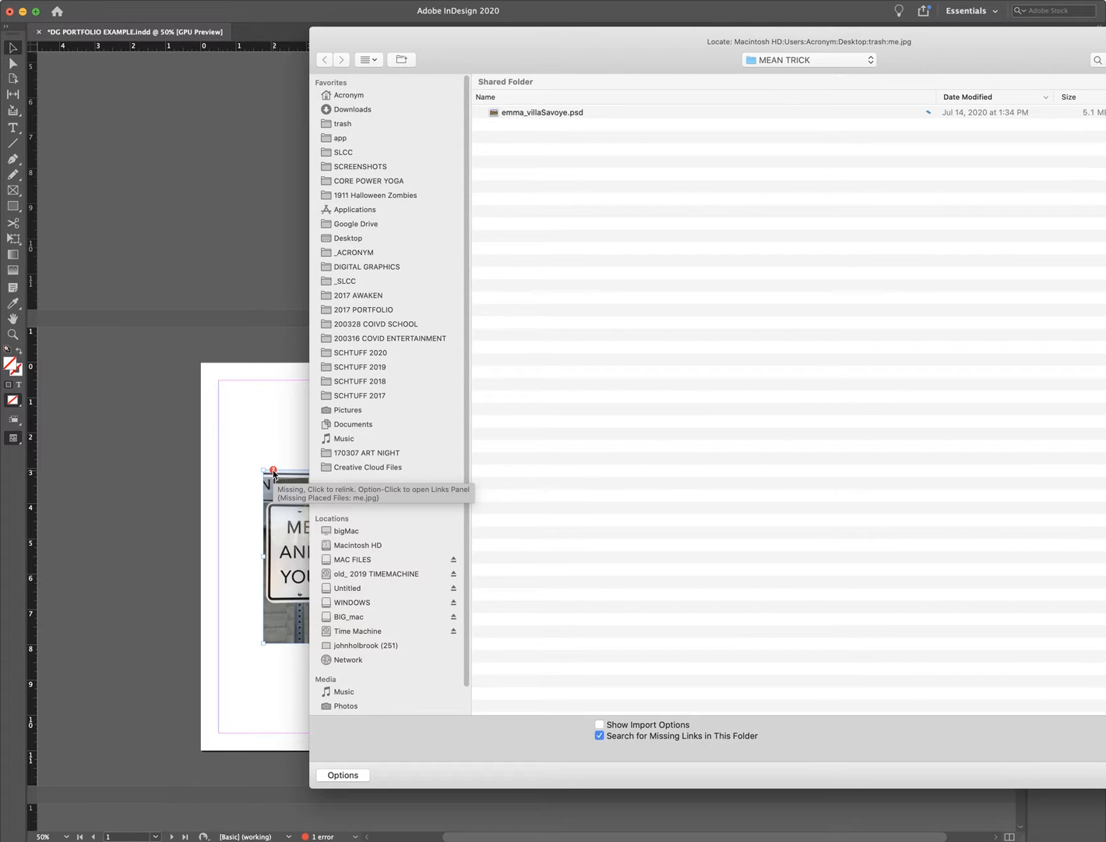
click(834, 60)
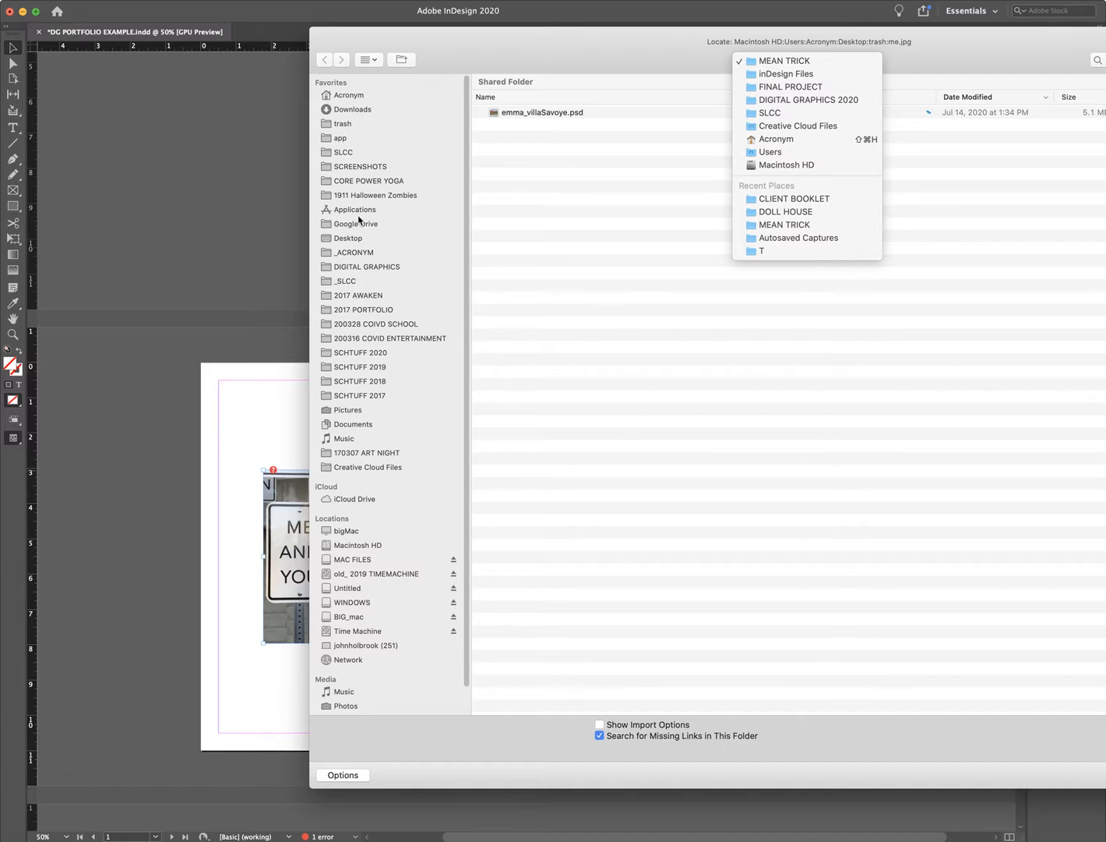
click(358, 127)
click(357, 125)
double_click(508, 115)
click(524, 114)
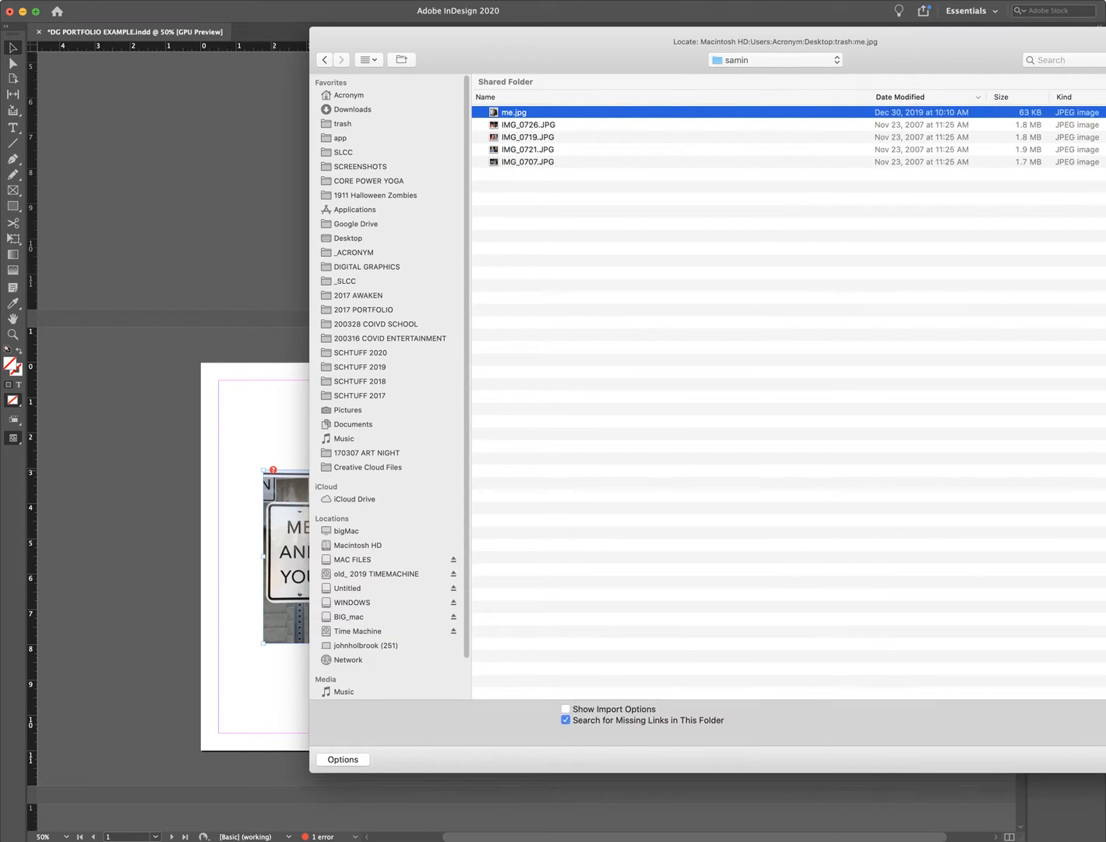
click(911, 693)
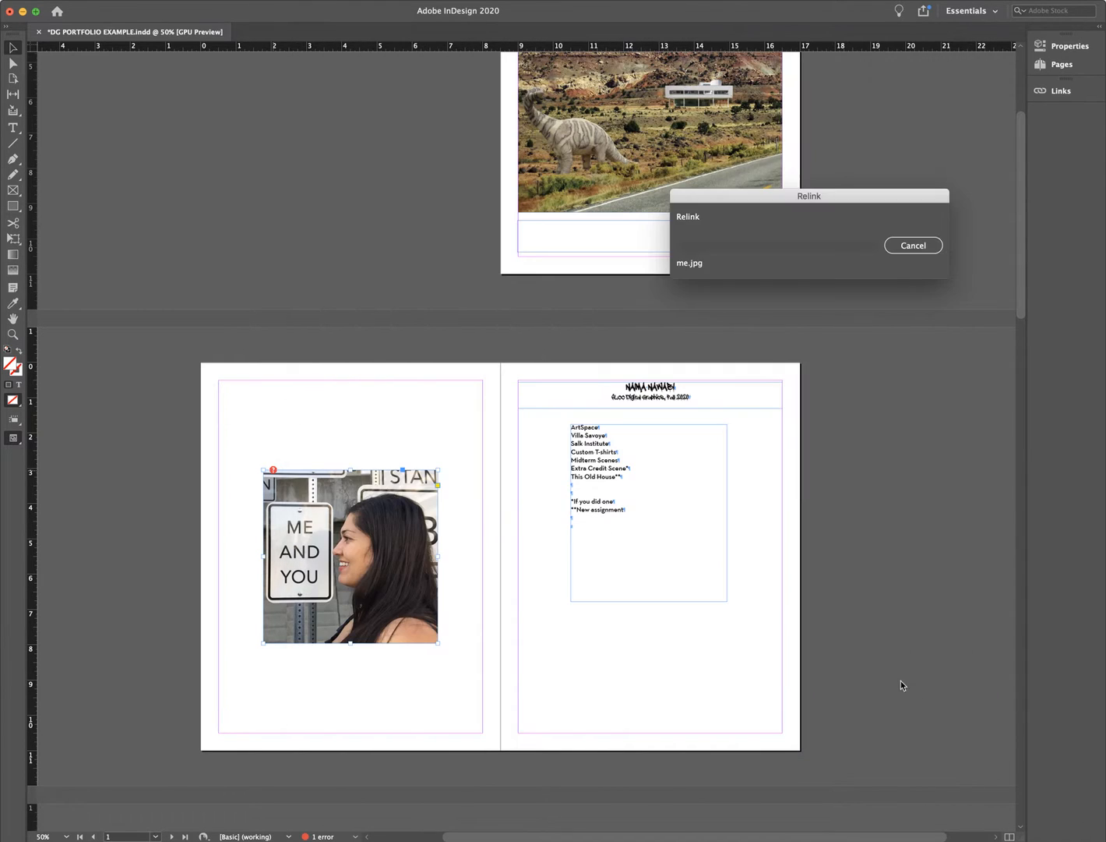
click(373, 429)
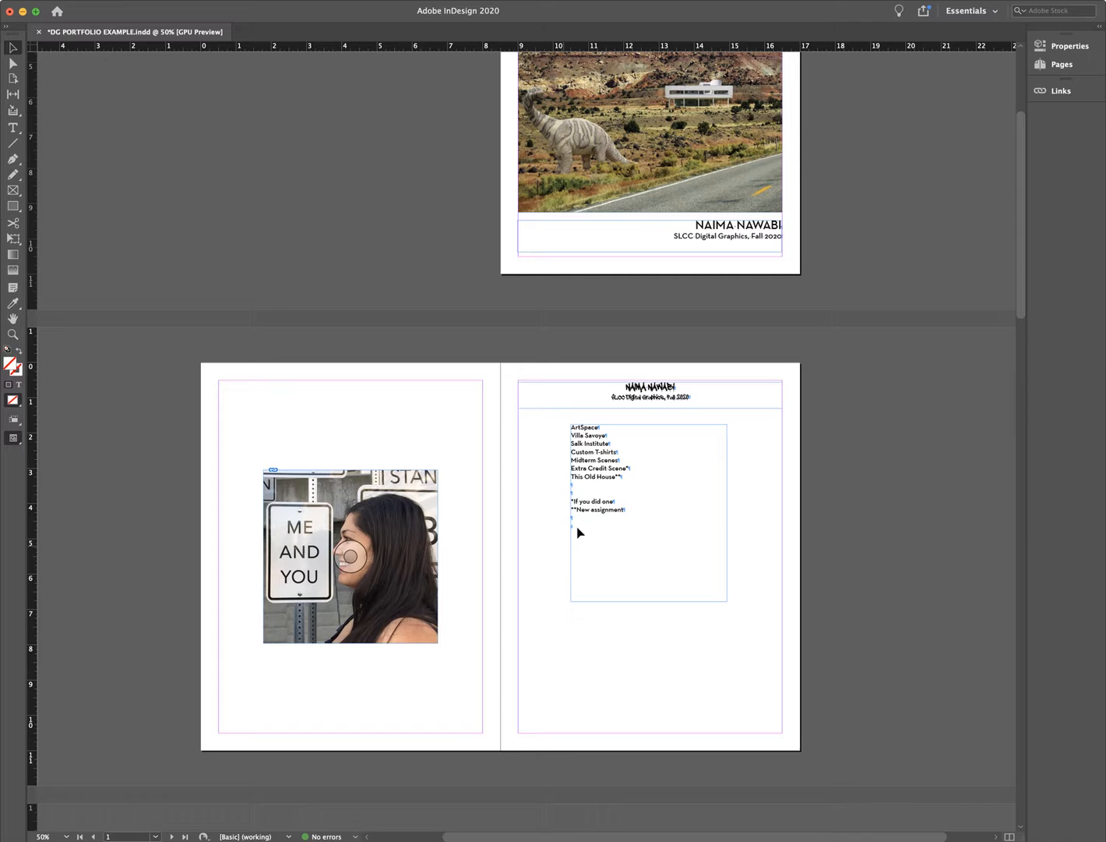
scroll(728, 595, up, 5)
scroll(753, 588, down, 15)
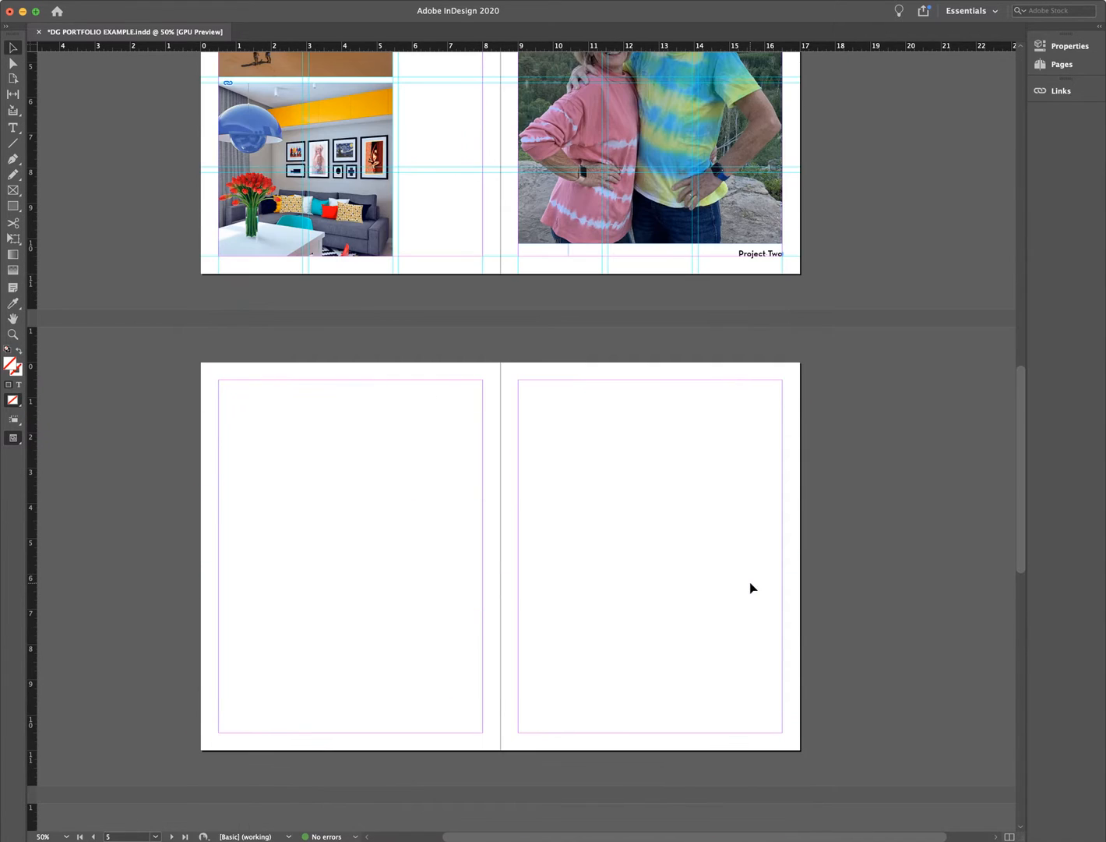
scroll(869, 592, up, 10)
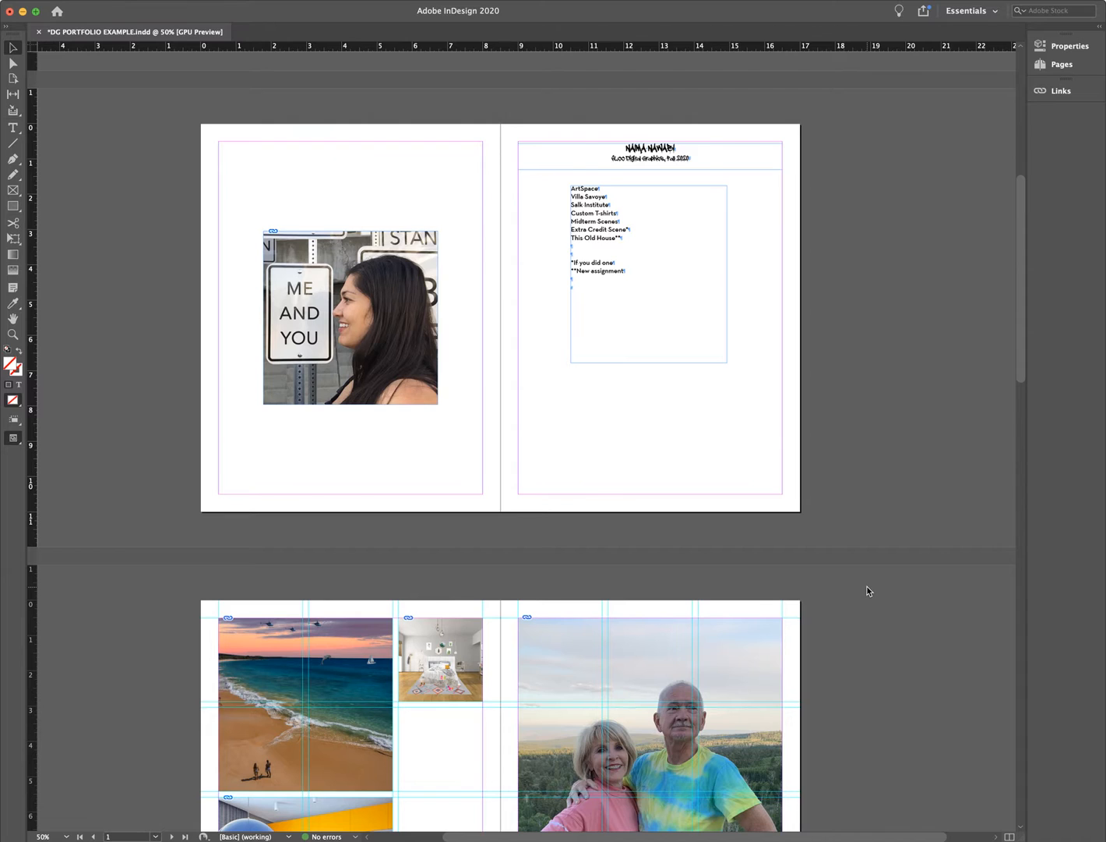
- Start a PDF export named CB PAGES into the CLIENT BOOKLET folder
key(super+e)
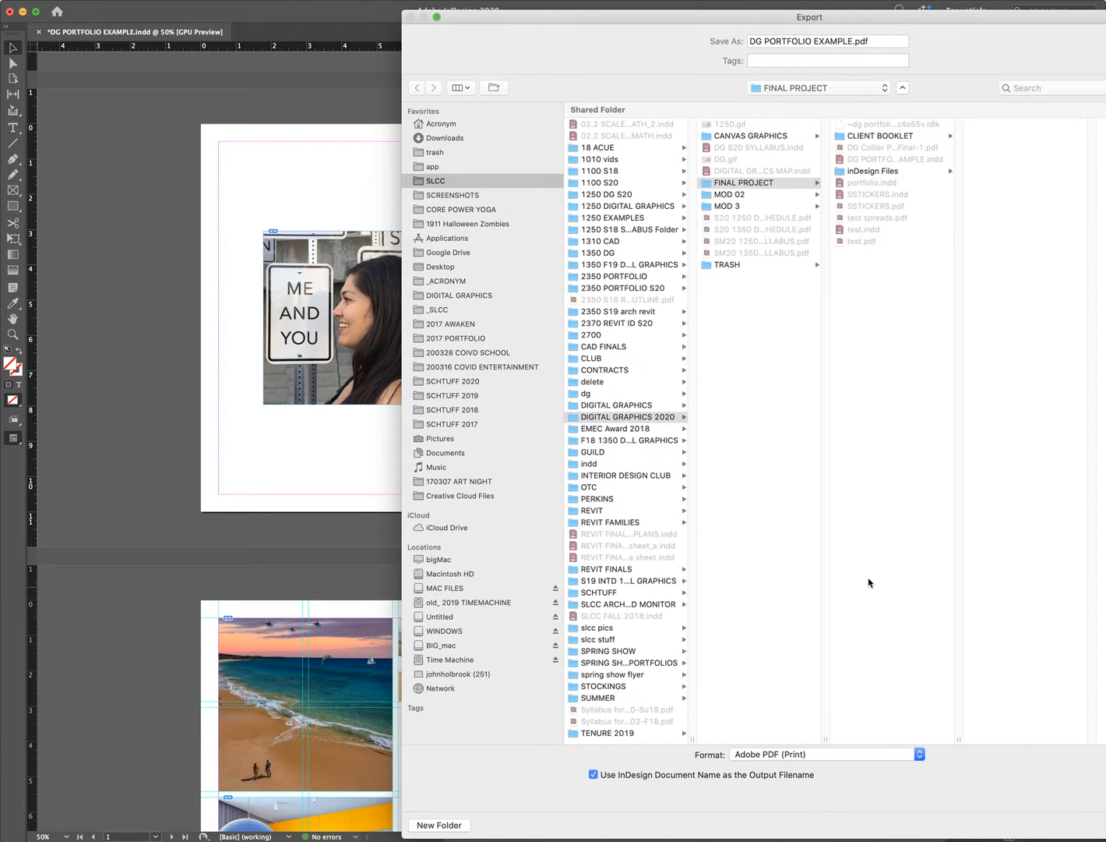
click(893, 137)
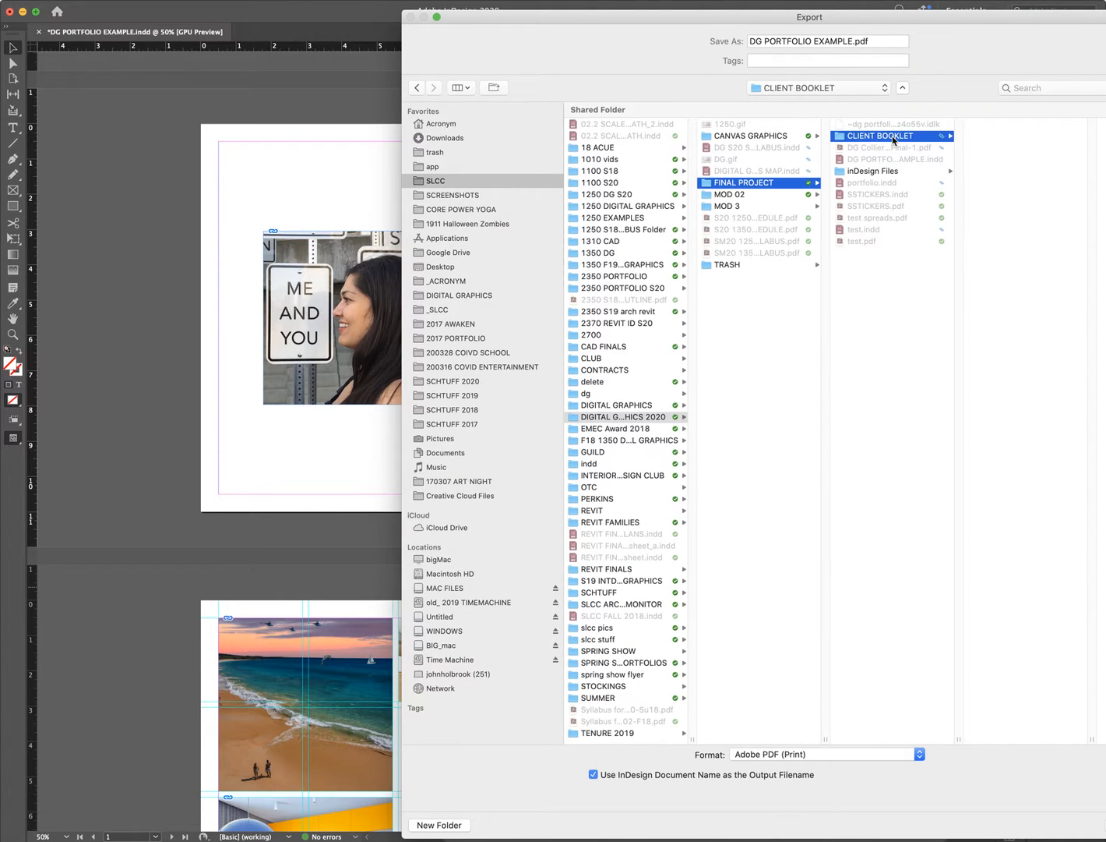
triple_click(873, 43)
text(CLIEN)
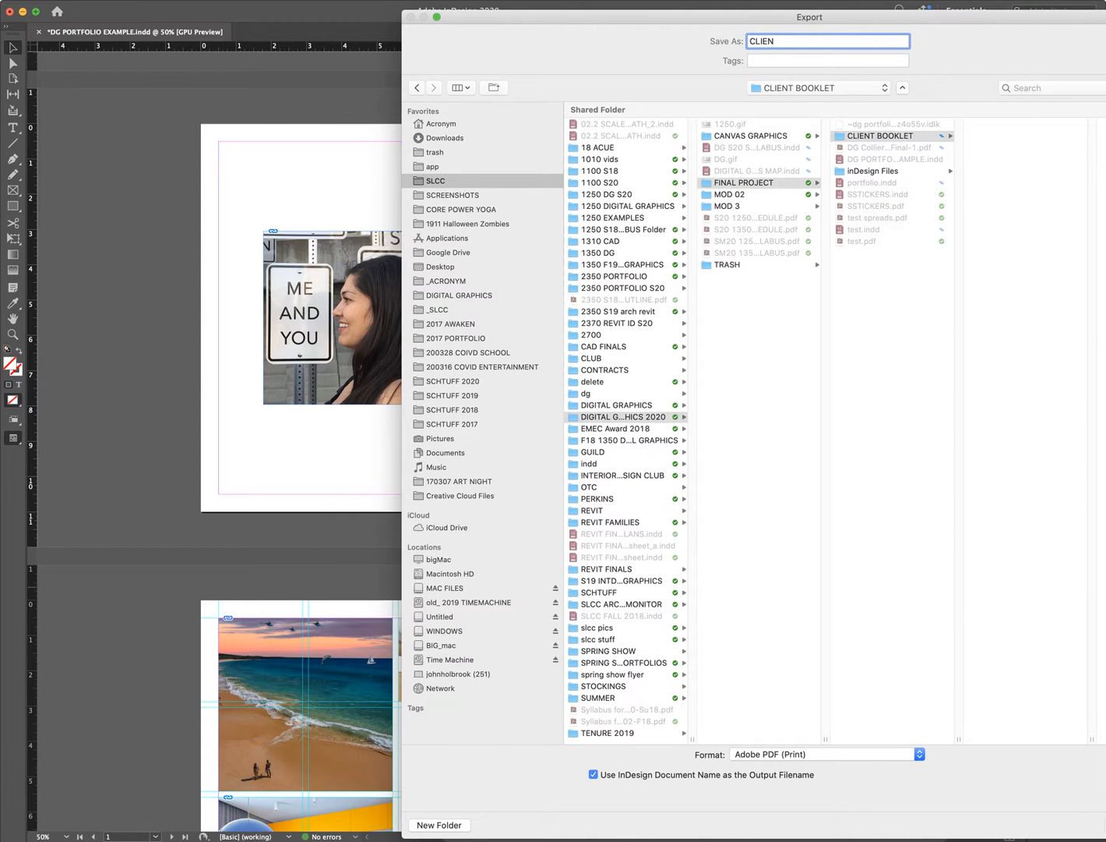
key(super+a)
text(CB PAGES)
drag(1005, 15, 727, 9)
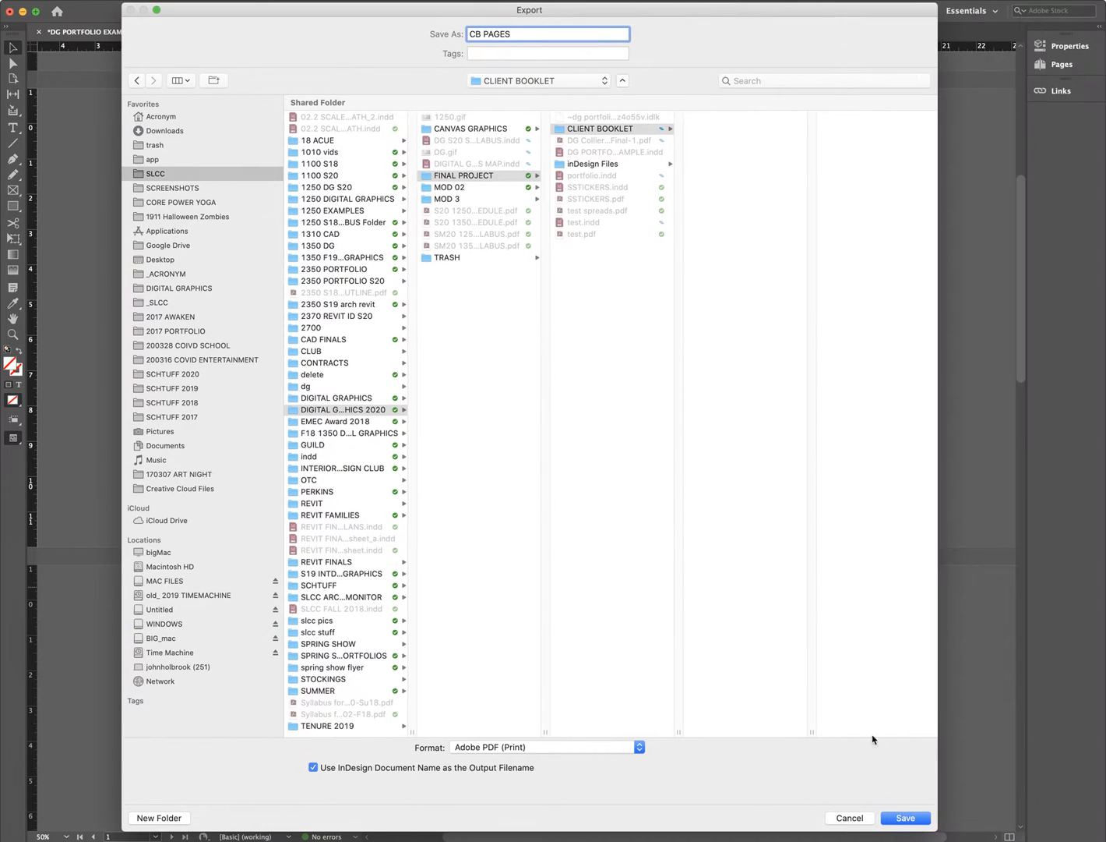
click(905, 818)
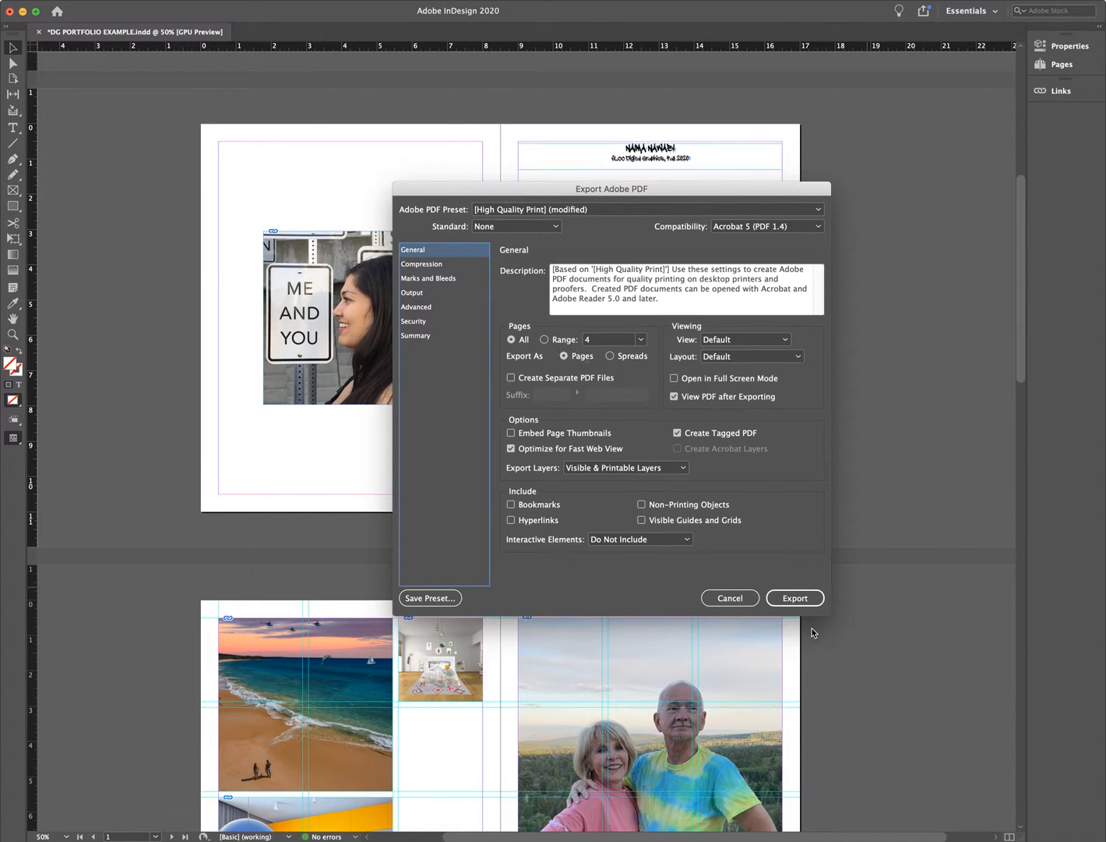
- Review the Output and Compression settings, then export the PDF
click(444, 291)
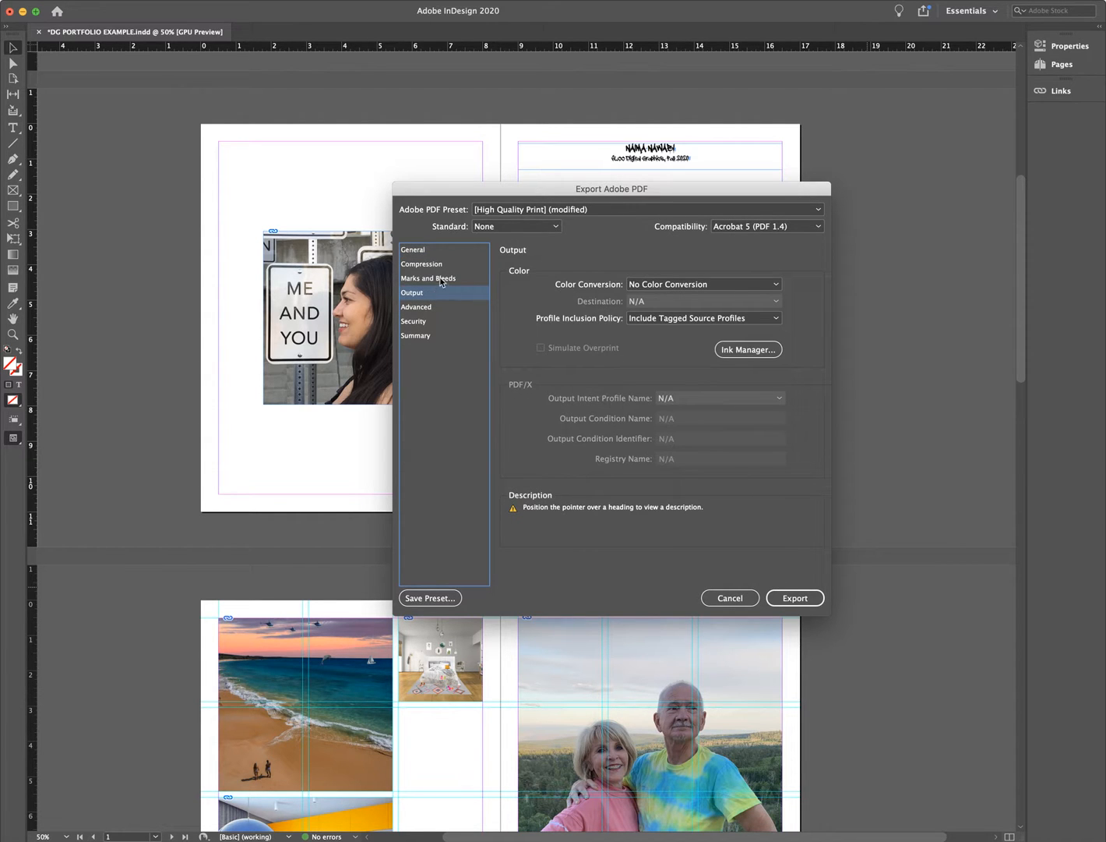
click(441, 265)
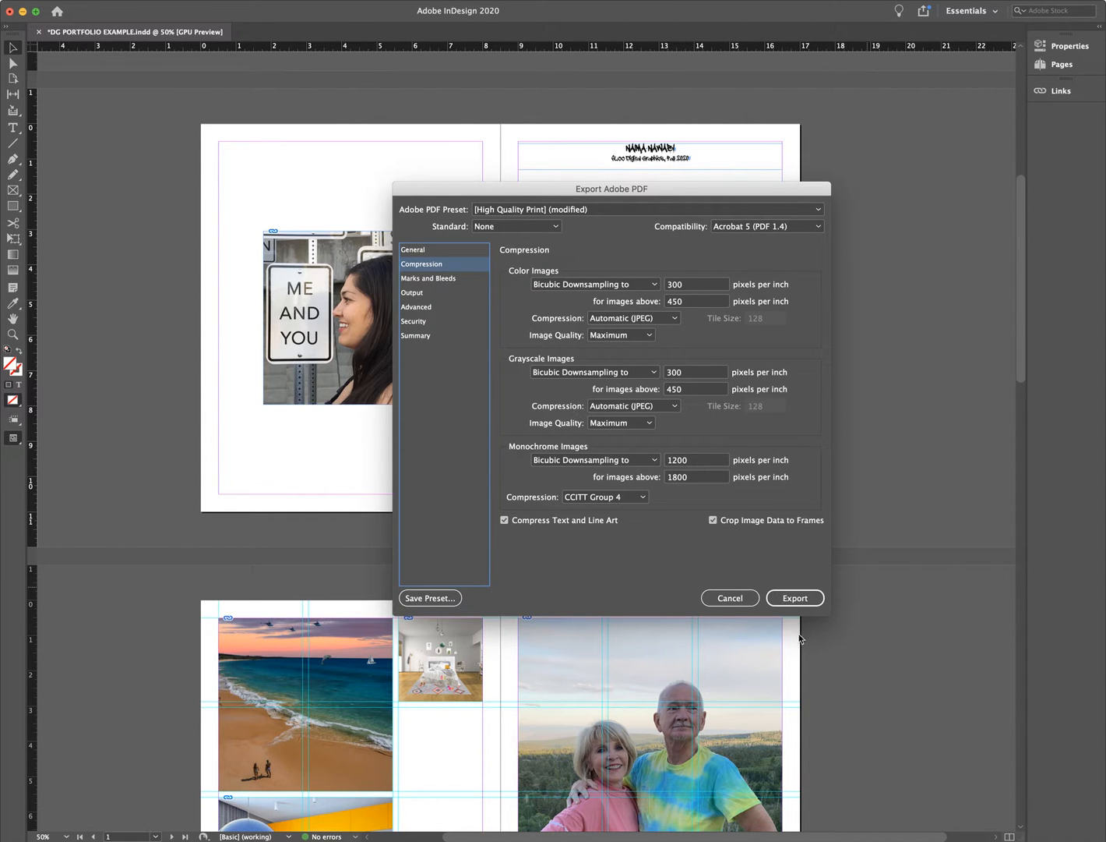
click(788, 600)
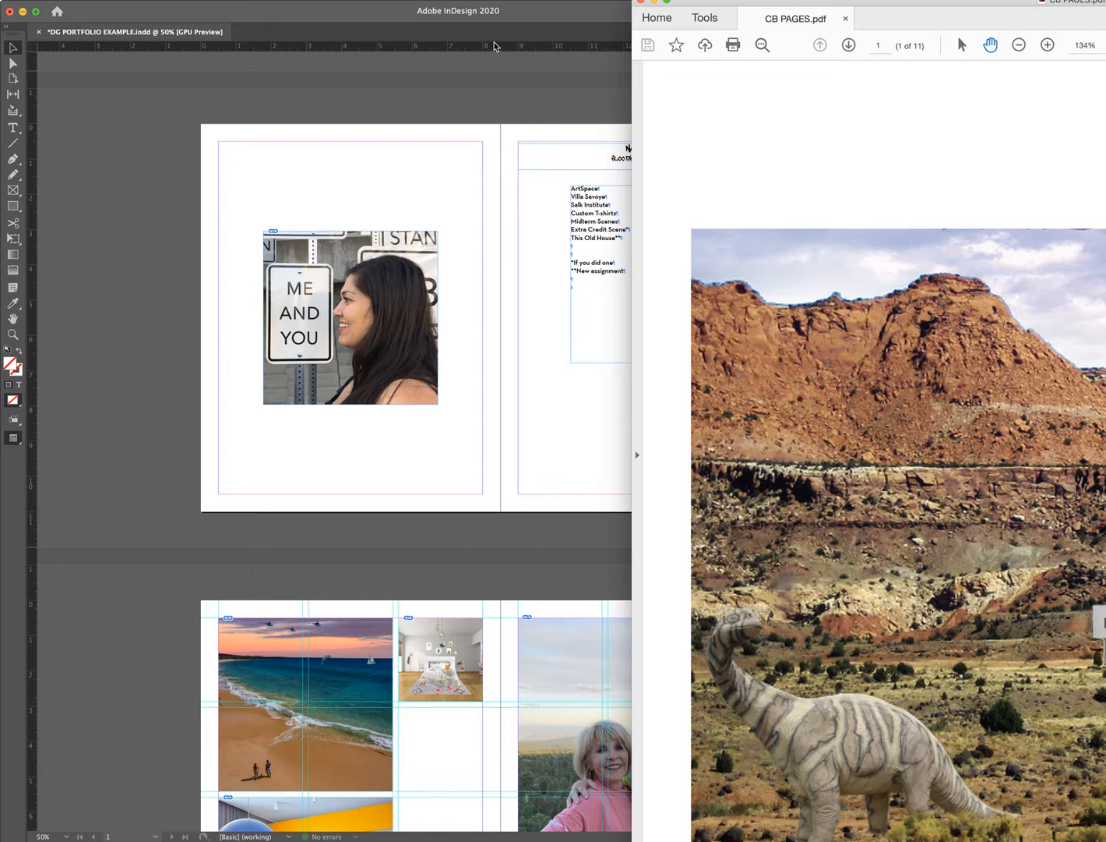
- Export the booklet as CB SPREADS with Export As set to Spreads
click(502, 69)
click(70, 0)
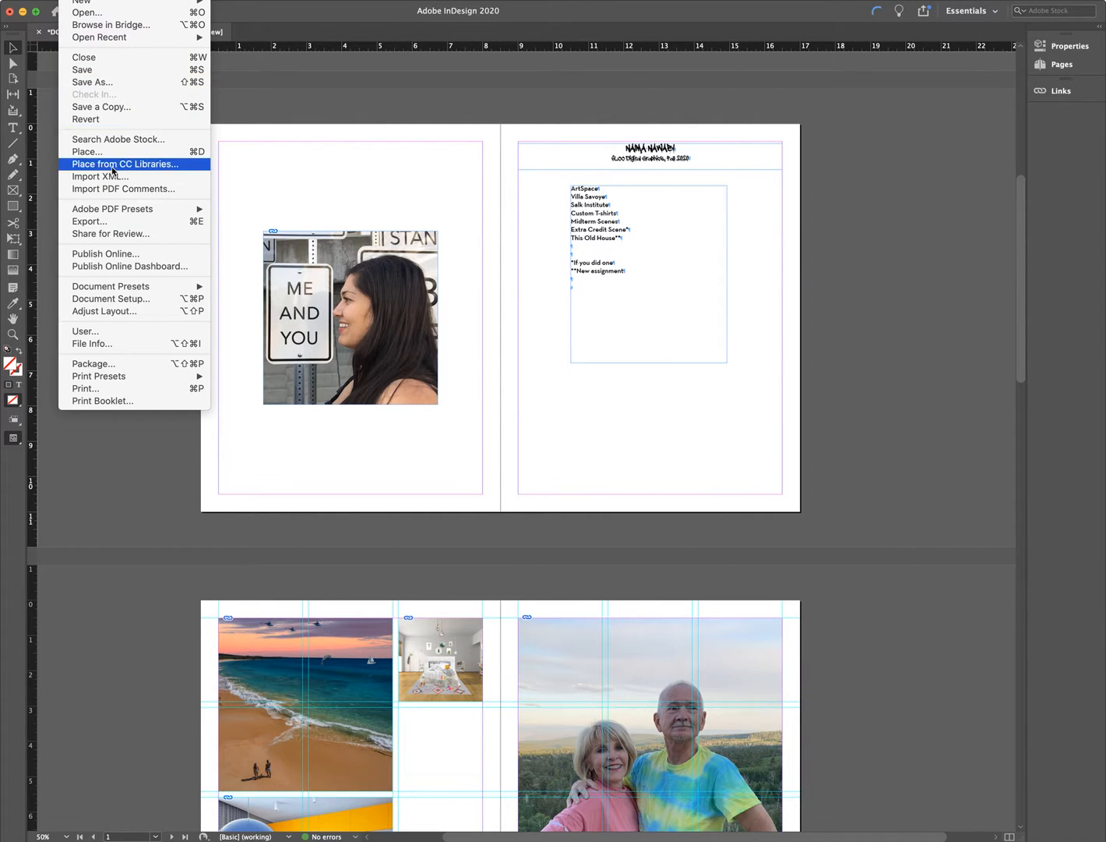
click(117, 221)
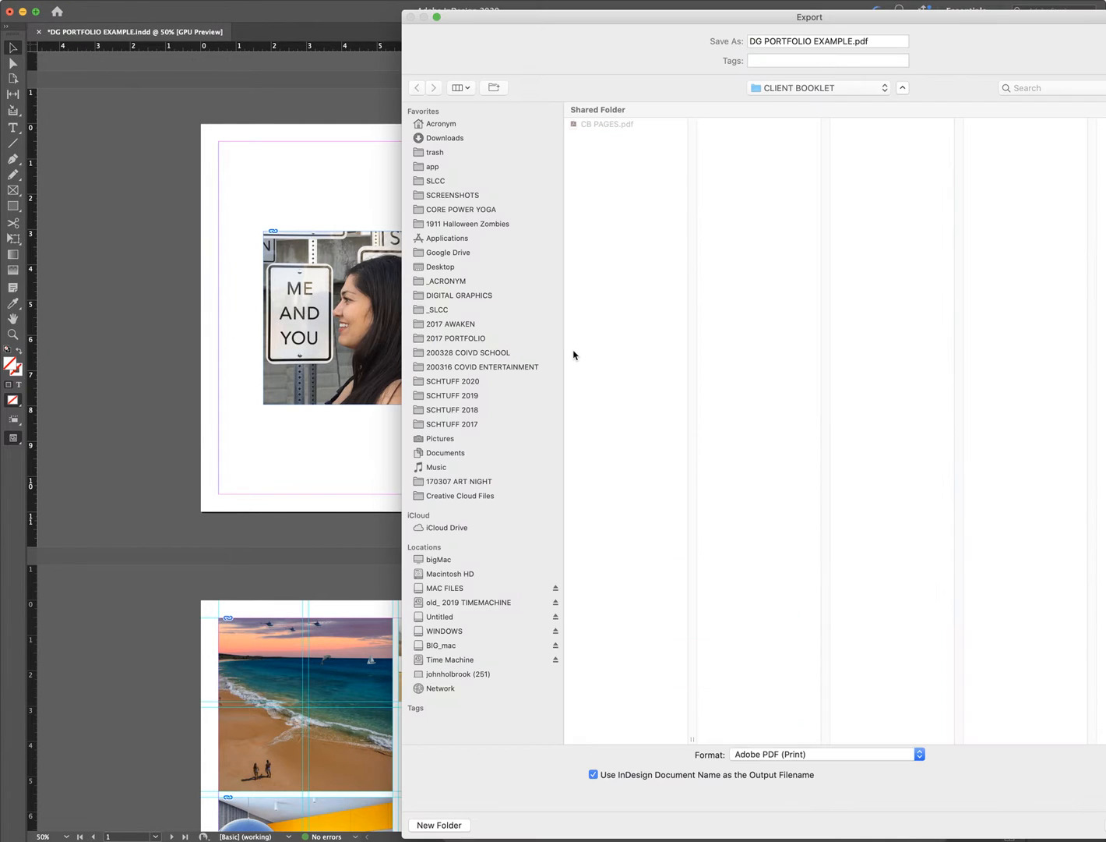
click(614, 130)
drag(767, 42, 884, 41)
text(SPREADS)
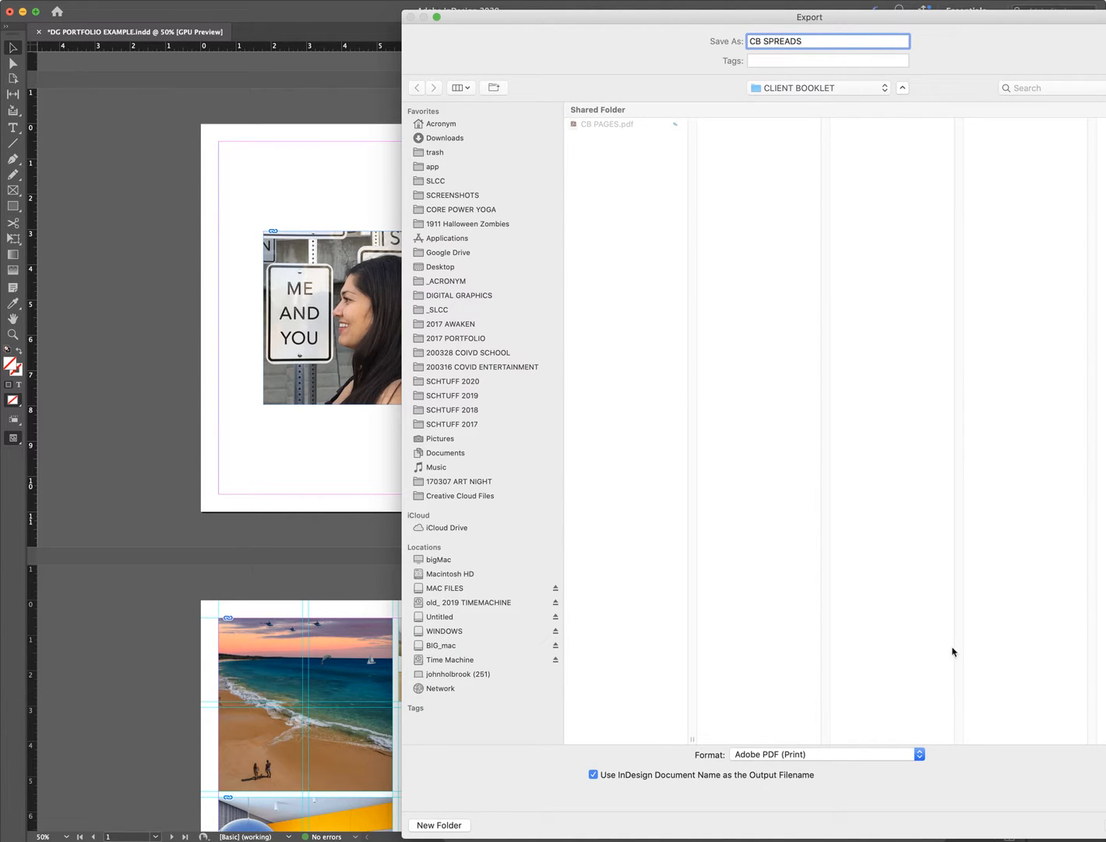
key(Return)
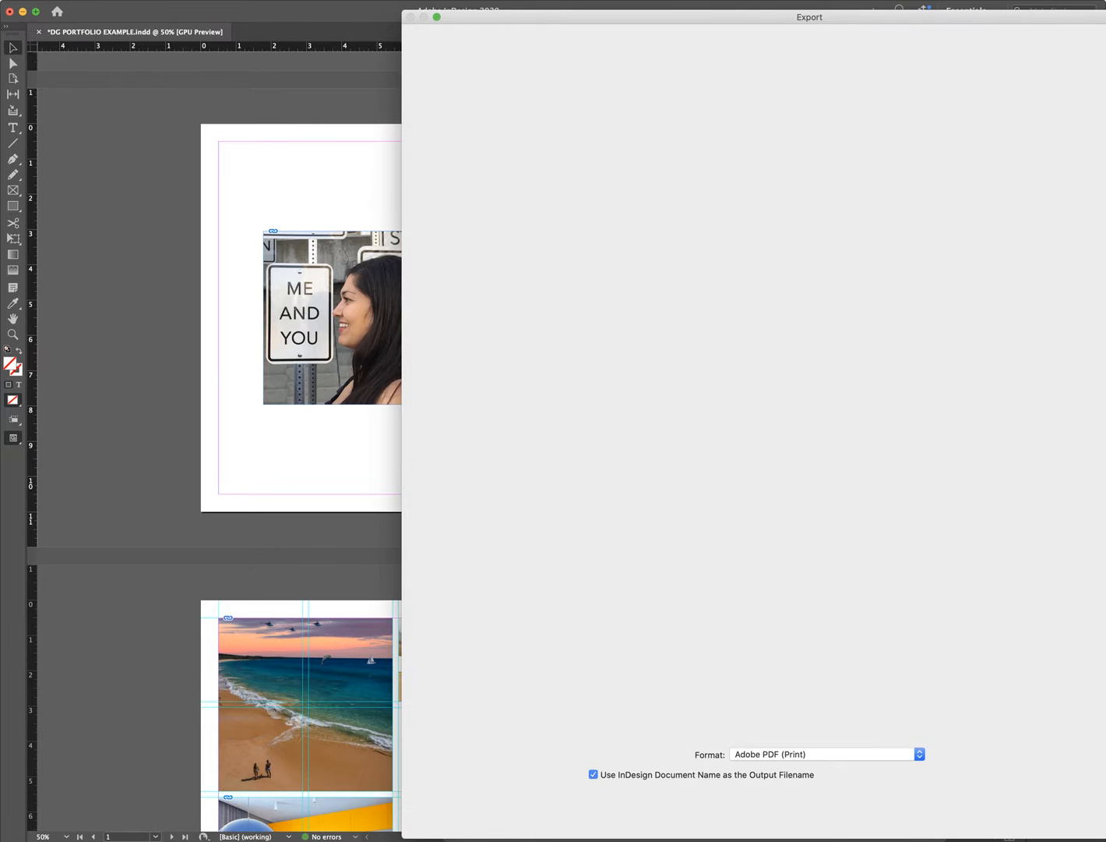
click(611, 356)
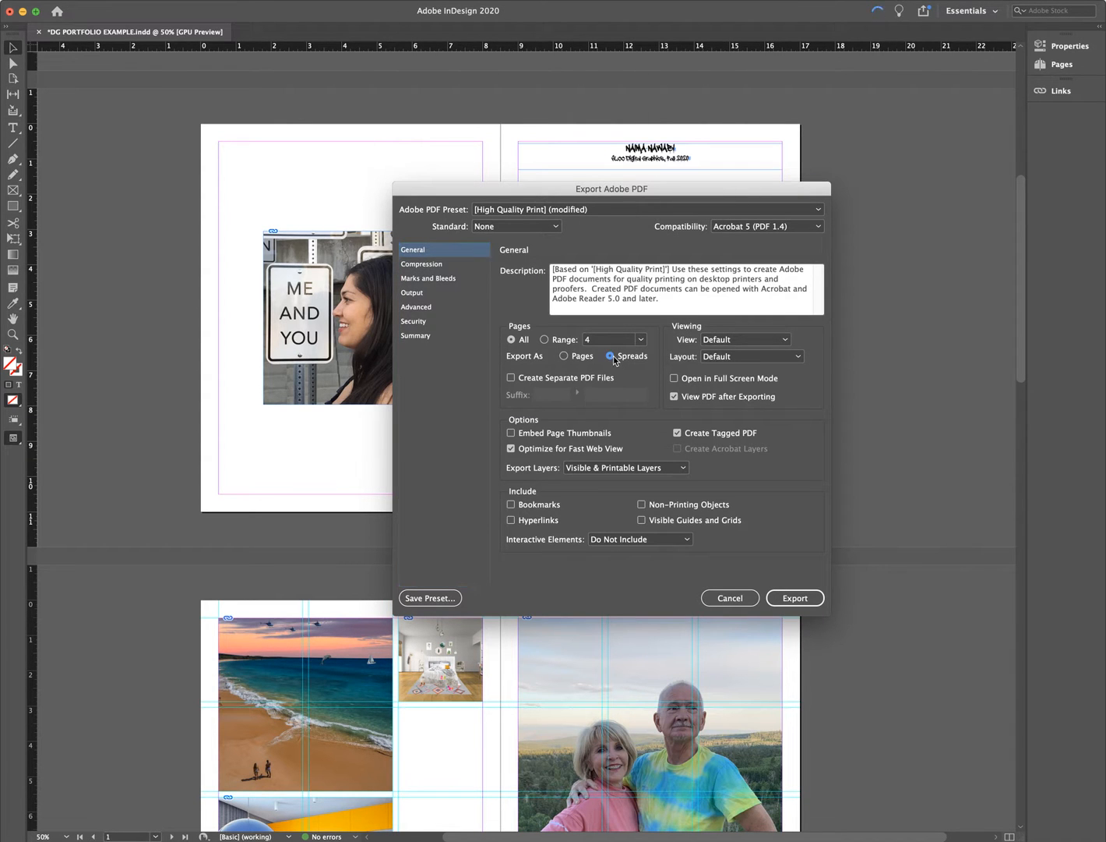
click(787, 600)
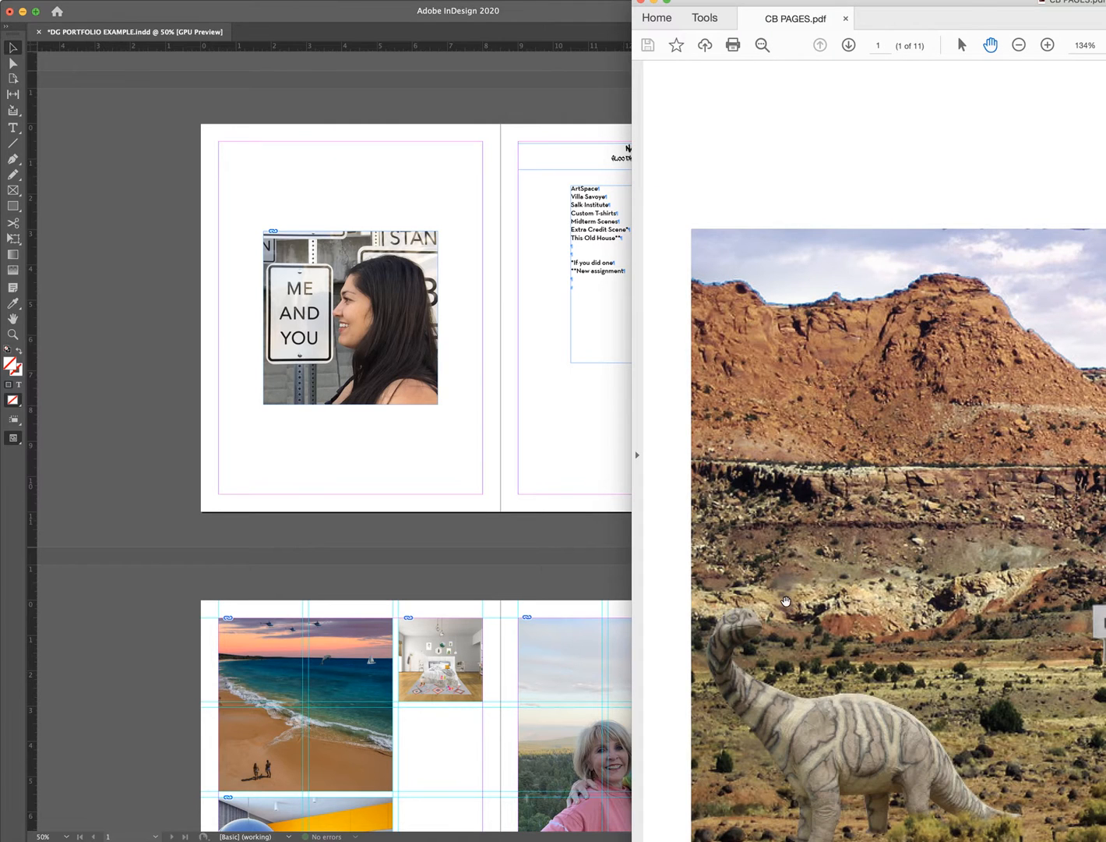
- Reposition and resize the Acrobat window and set the view to Fit One Full Page
drag(1105, 4, 663, 23)
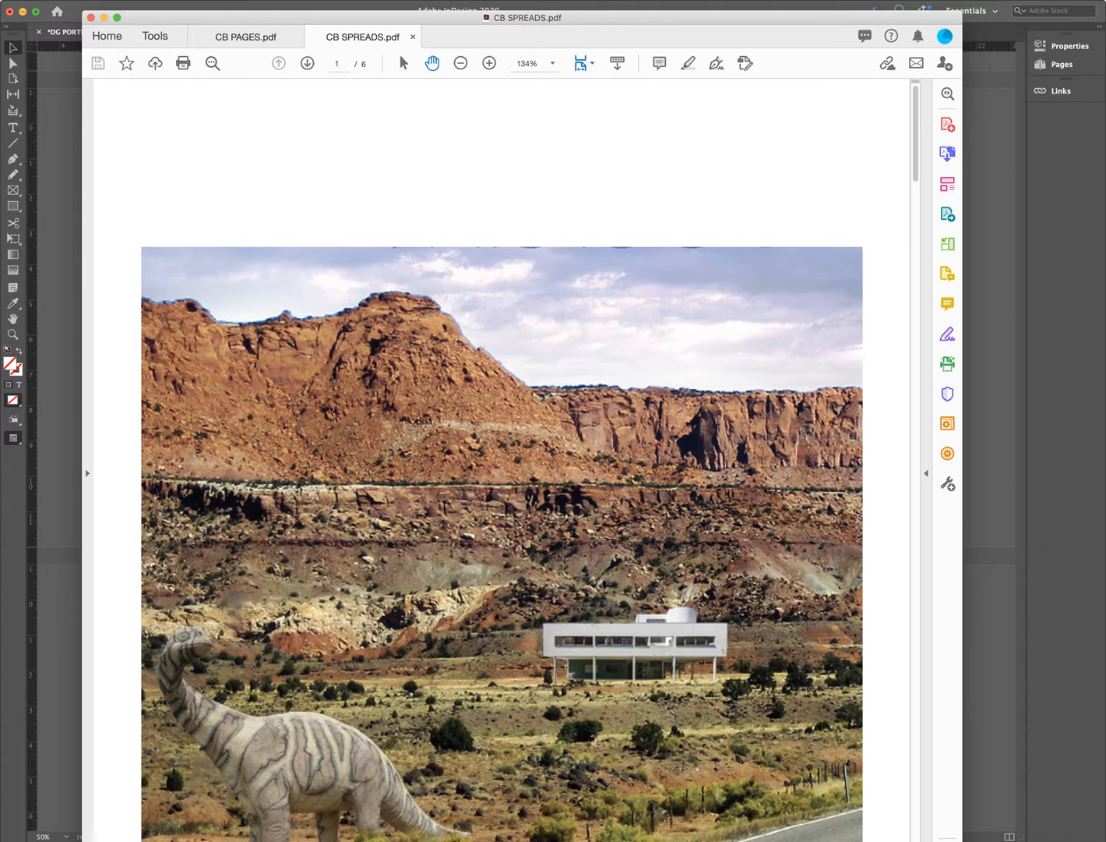
drag(962, 841, 1068, 818)
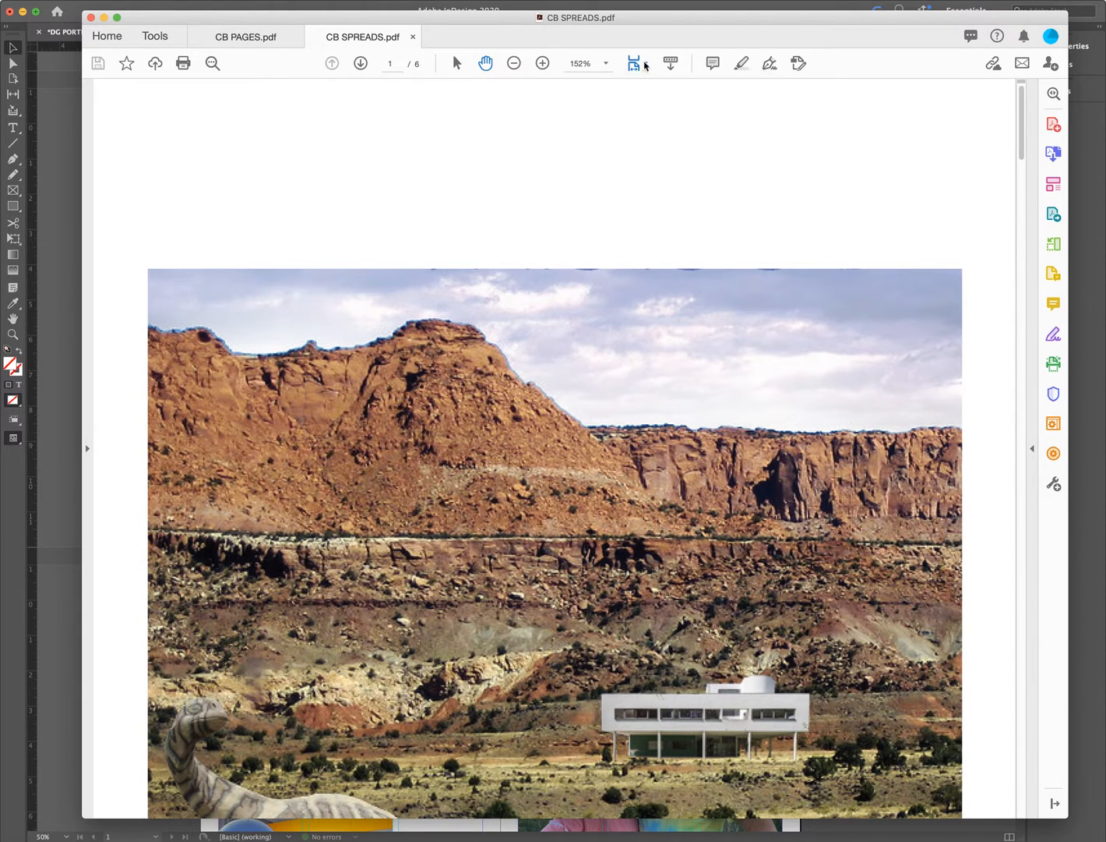
click(643, 64)
click(654, 101)
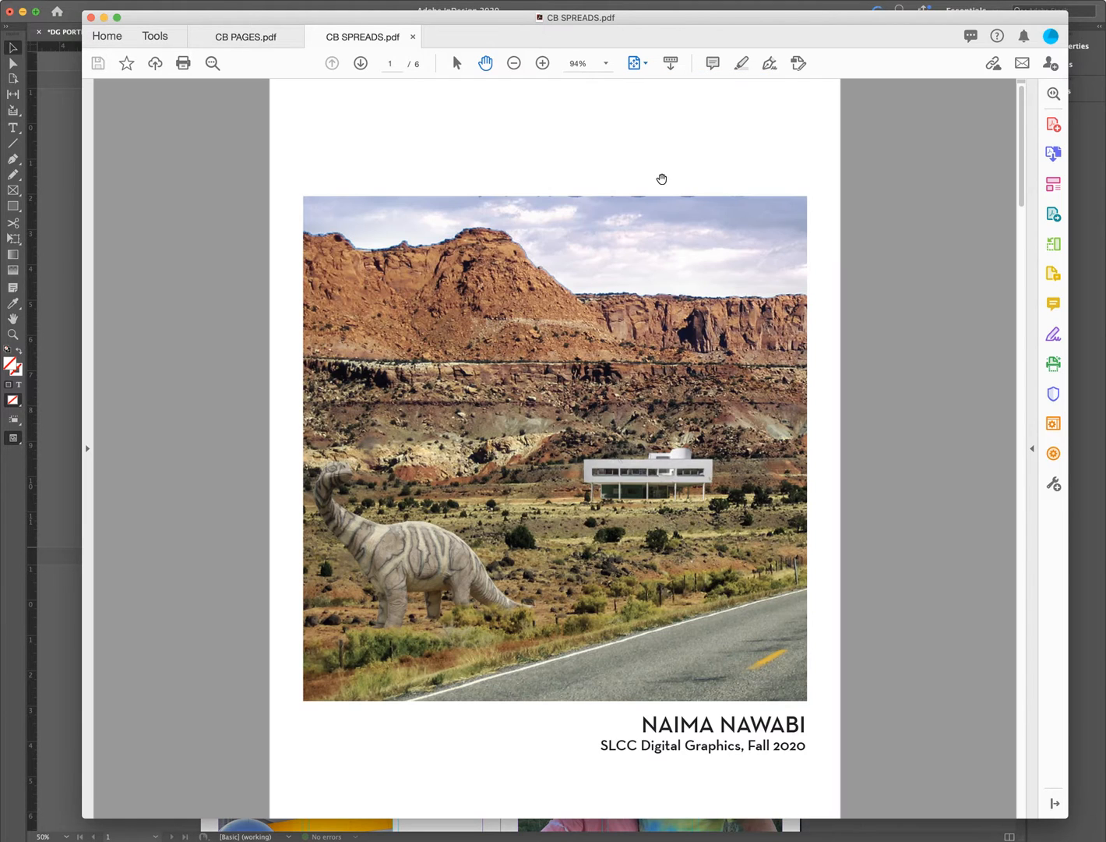
- Scroll through the six CB SPREADS spreads, then return to CB PAGES.pdf
scroll(662, 178, down, 3)
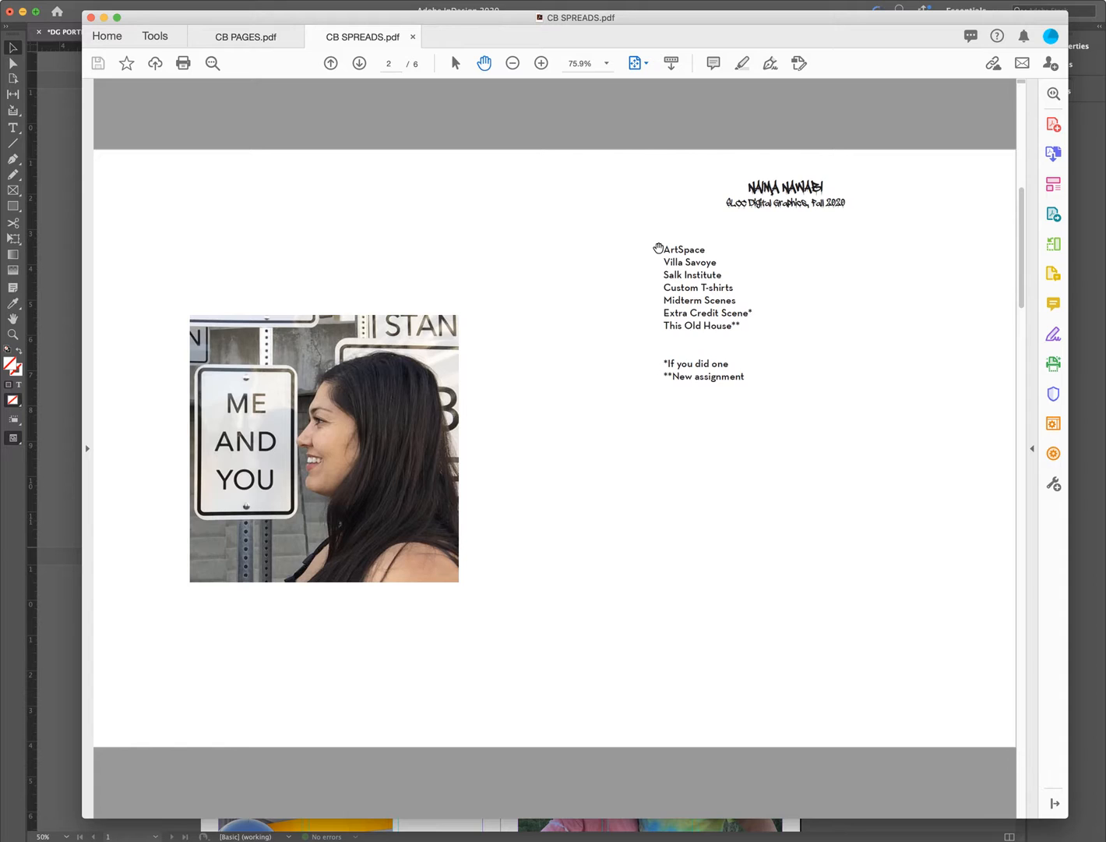
scroll(659, 249, down, 3)
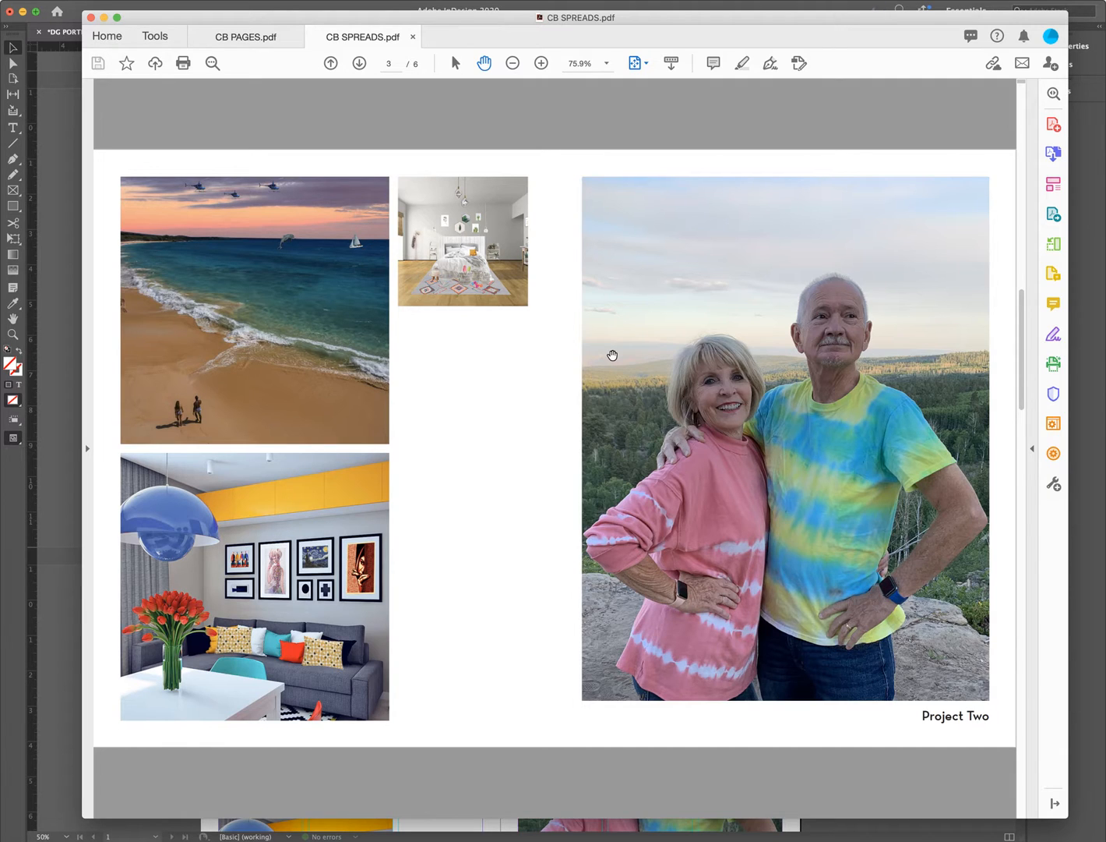
scroll(614, 356, down, 2)
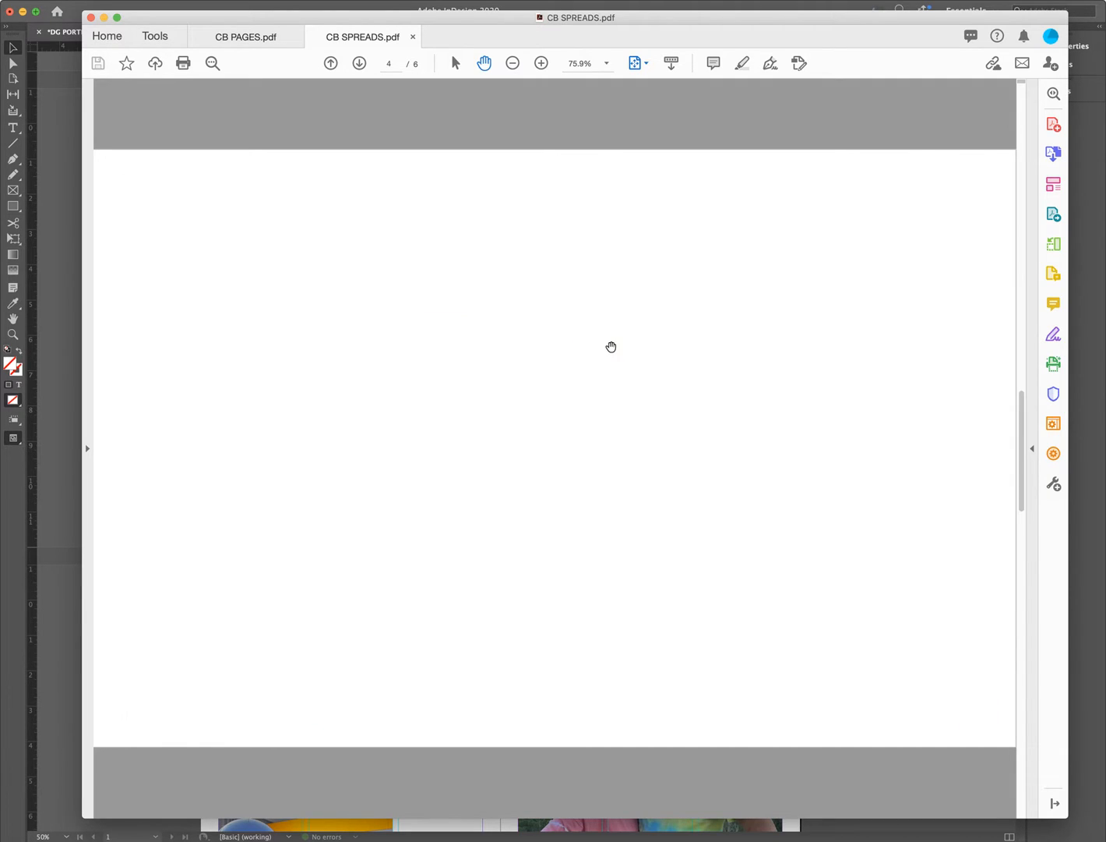
scroll(611, 346, down, 2)
scroll(611, 347, down, 2)
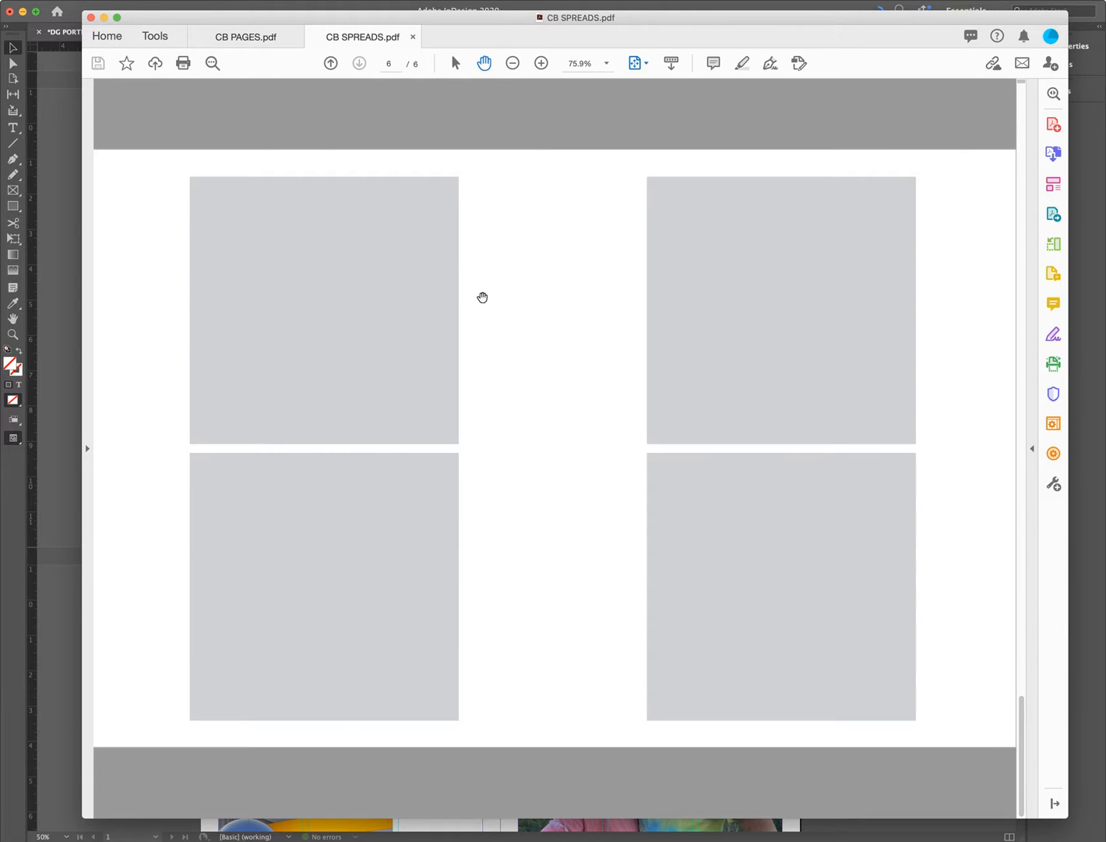
scroll(491, 305, up, 4)
scroll(491, 305, up, 4)
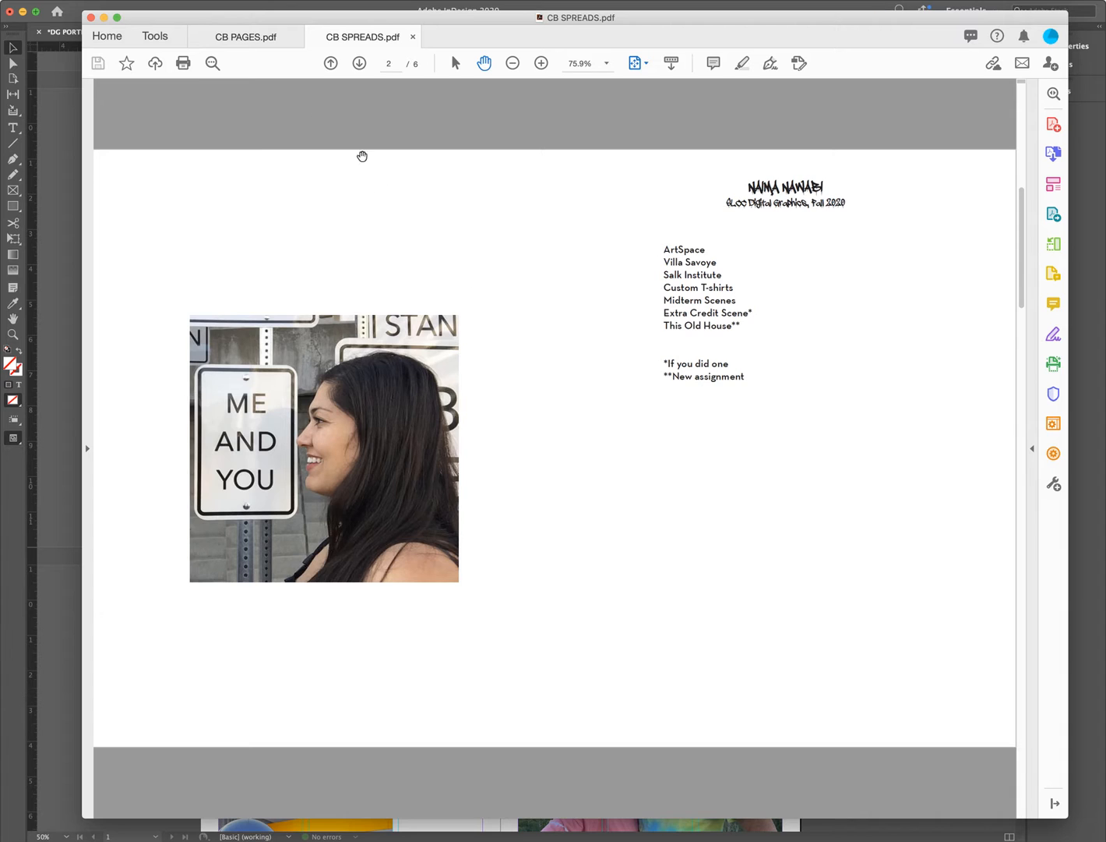
click(249, 39)
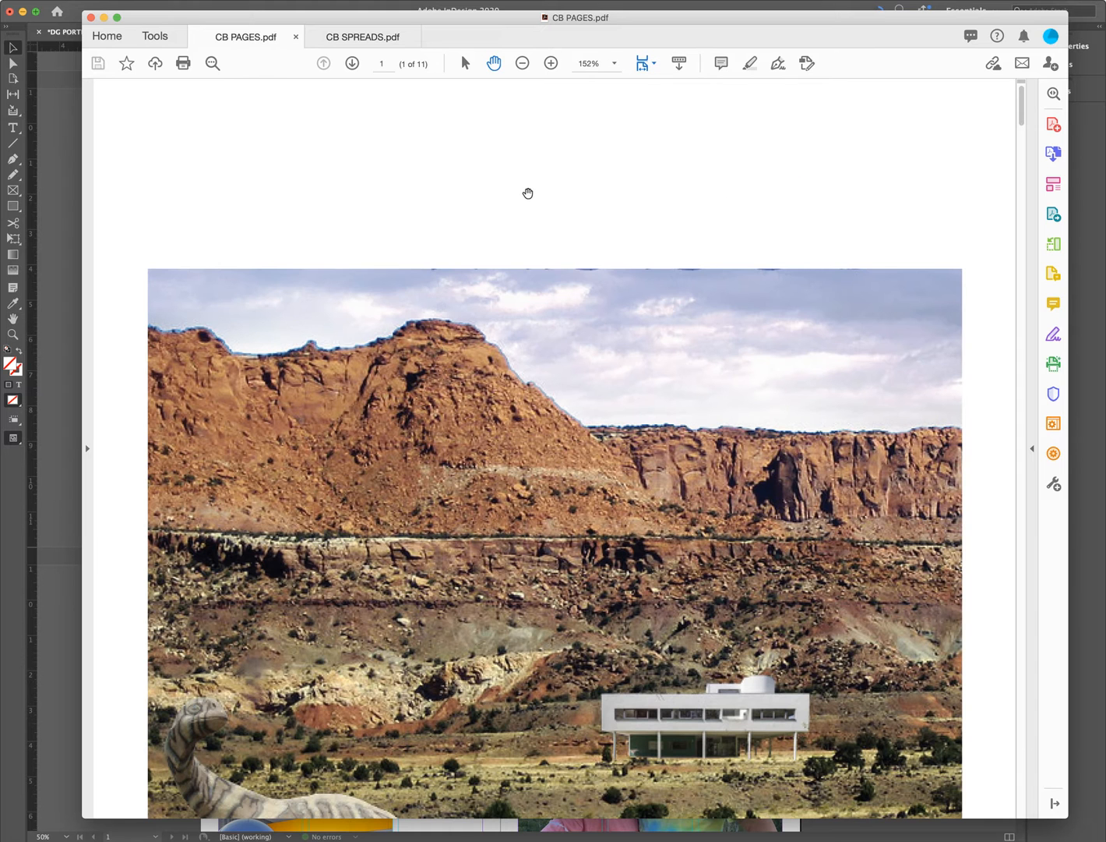
- Fit CB PAGES.pdf one full page at a time and scroll through its pages
click(646, 68)
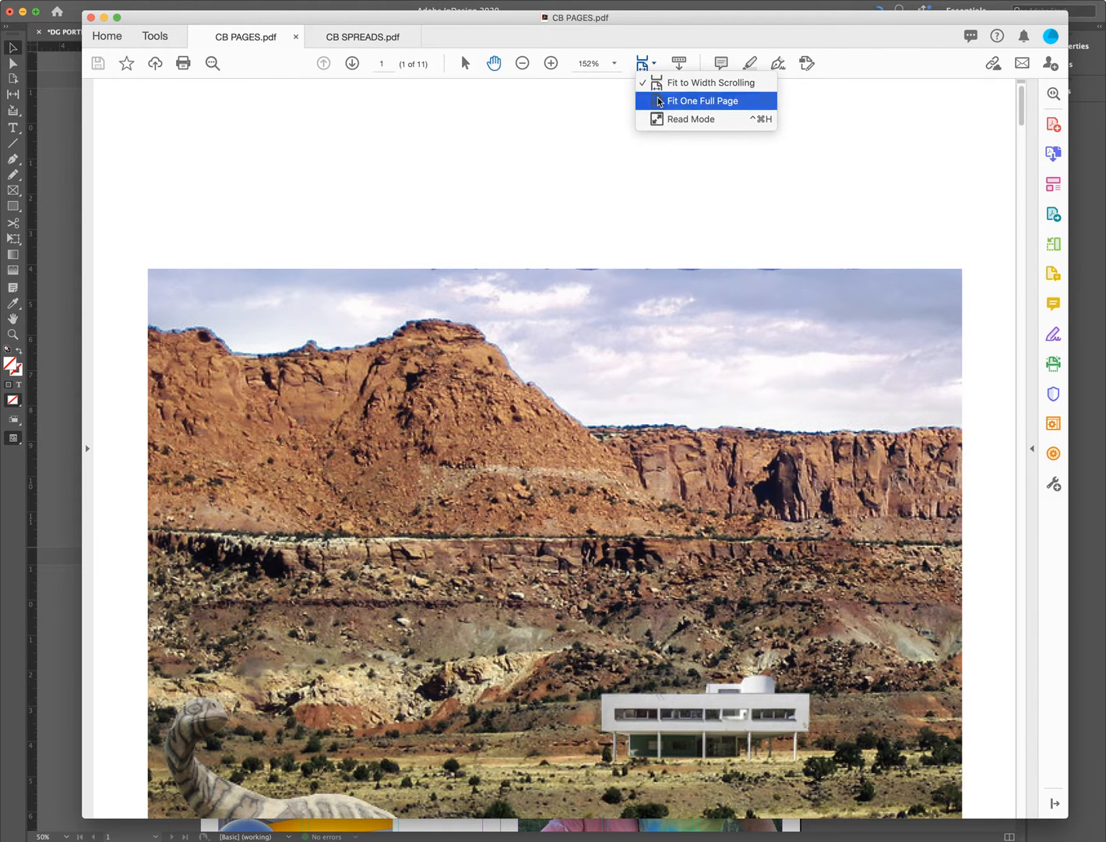
click(693, 98)
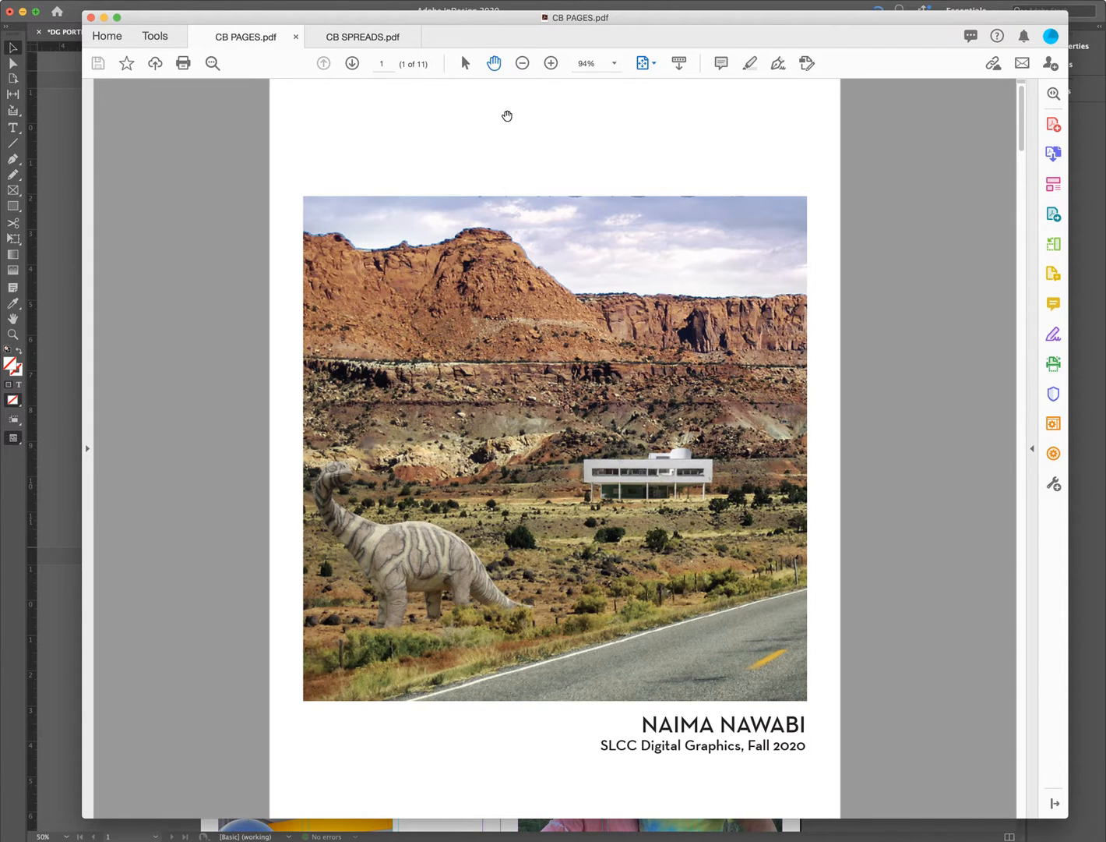
scroll(507, 114, down, 2)
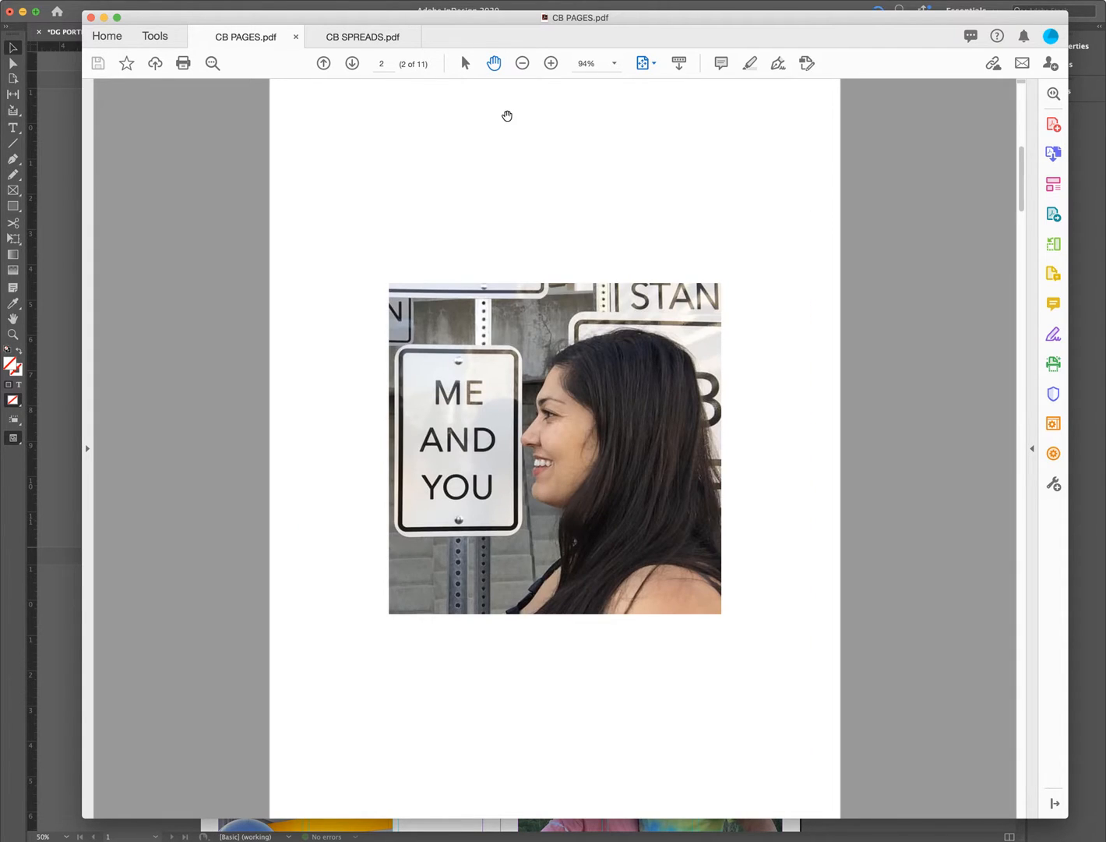
scroll(508, 116, down, 2)
scroll(507, 114, down, 2)
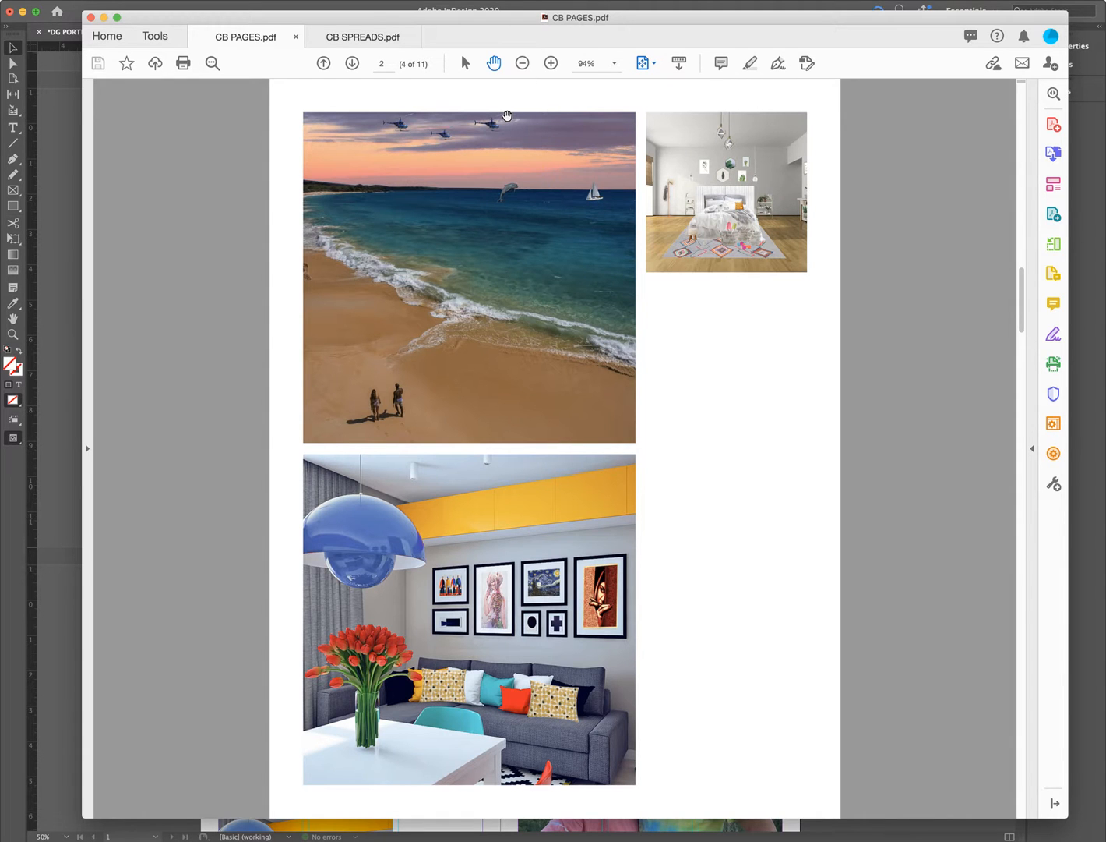
scroll(508, 114, down, 2)
scroll(507, 116, down, 4)
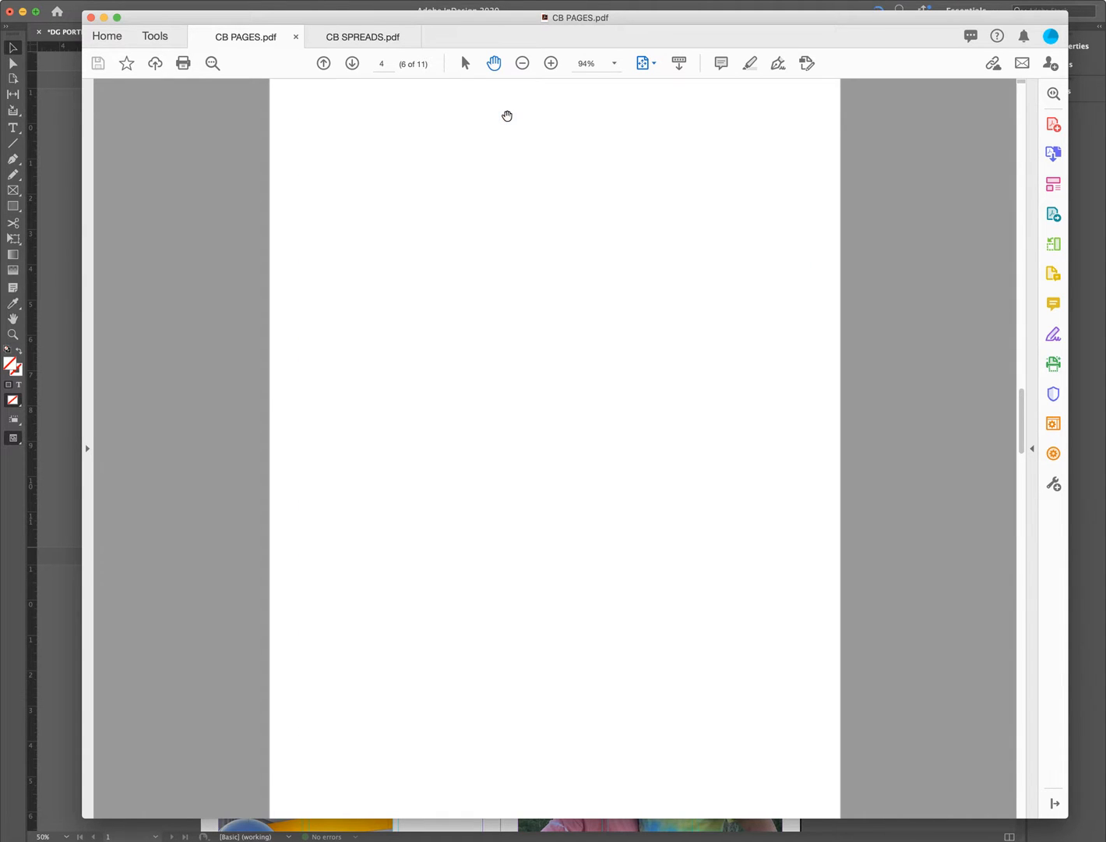
scroll(508, 115, down, 6)
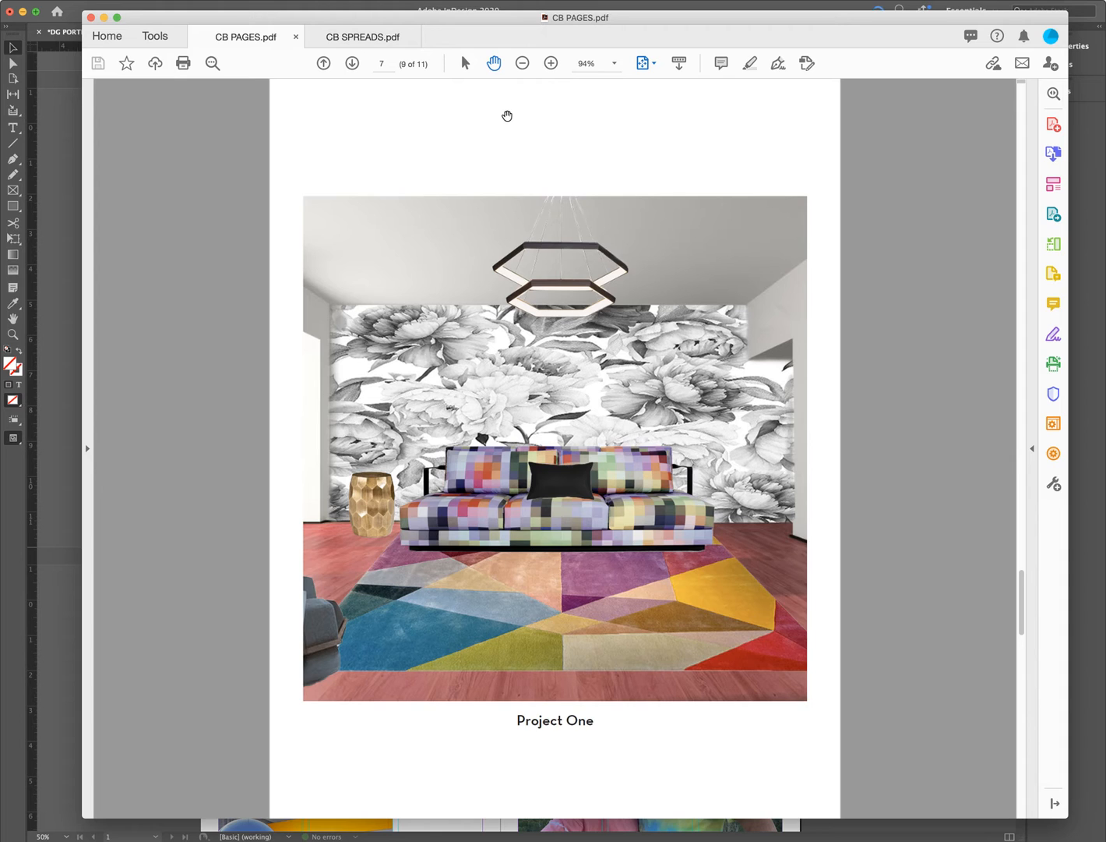
scroll(507, 116, down, 2)
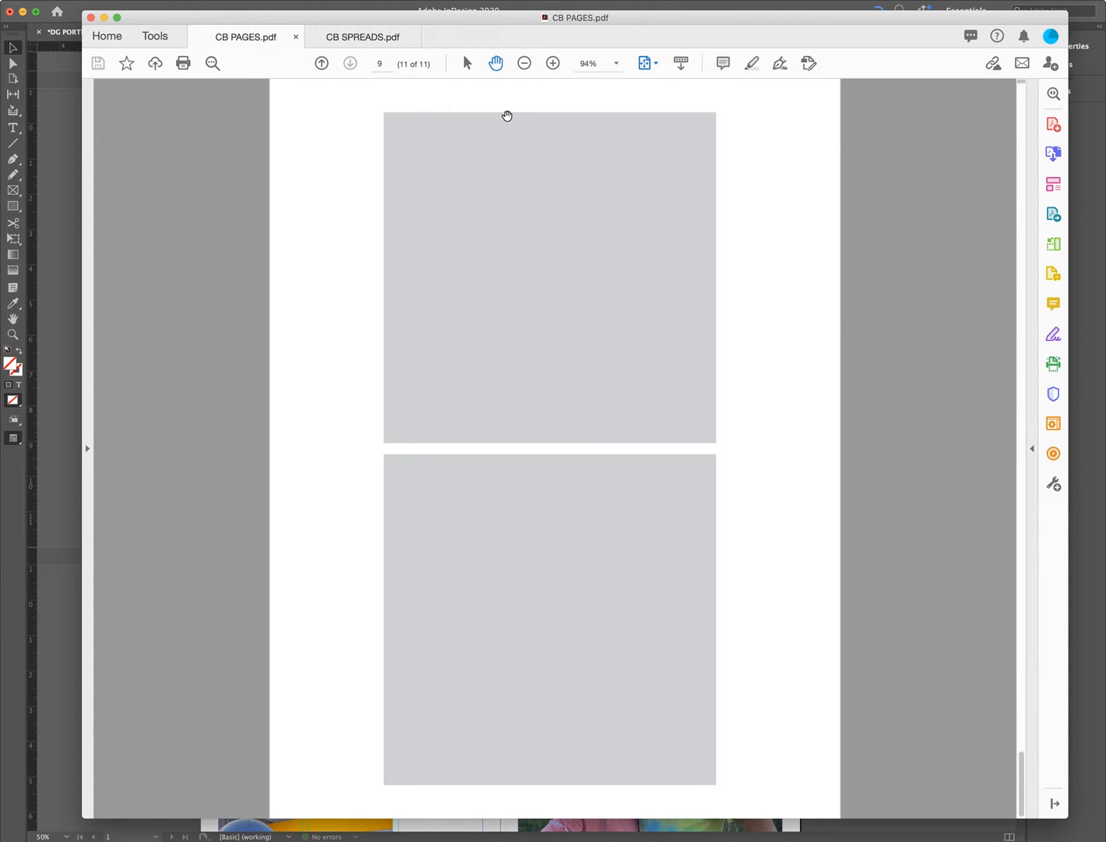
scroll(508, 115, up, 15)
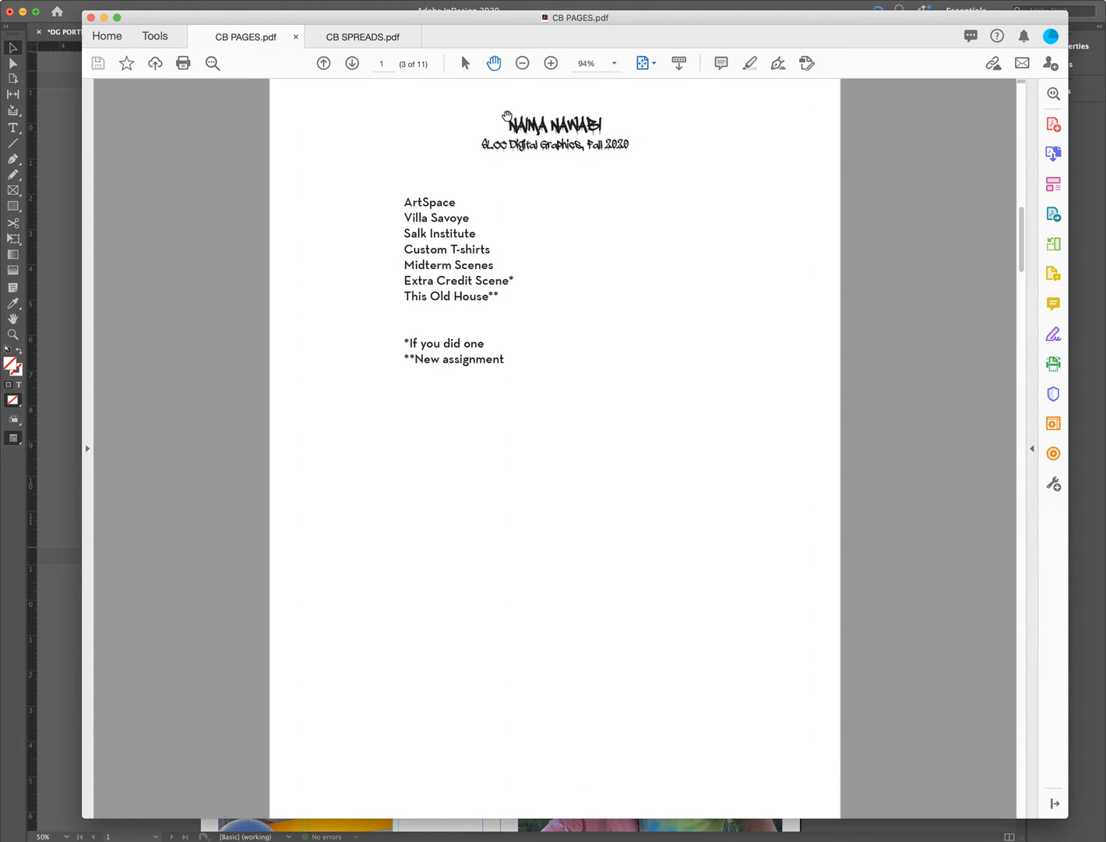
scroll(507, 115, up, 4)
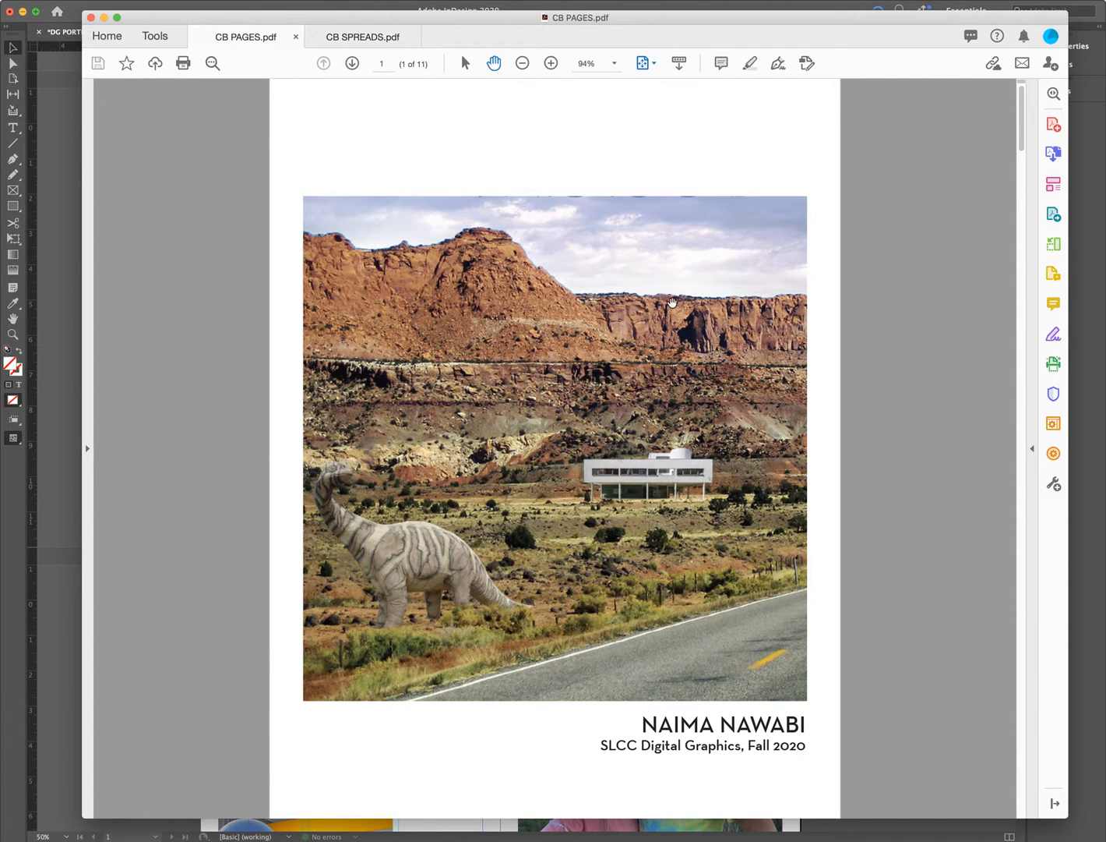
- Flip through the CB PAGES pages with the arrow keys
key(Right)
key(Right)
key(Left)
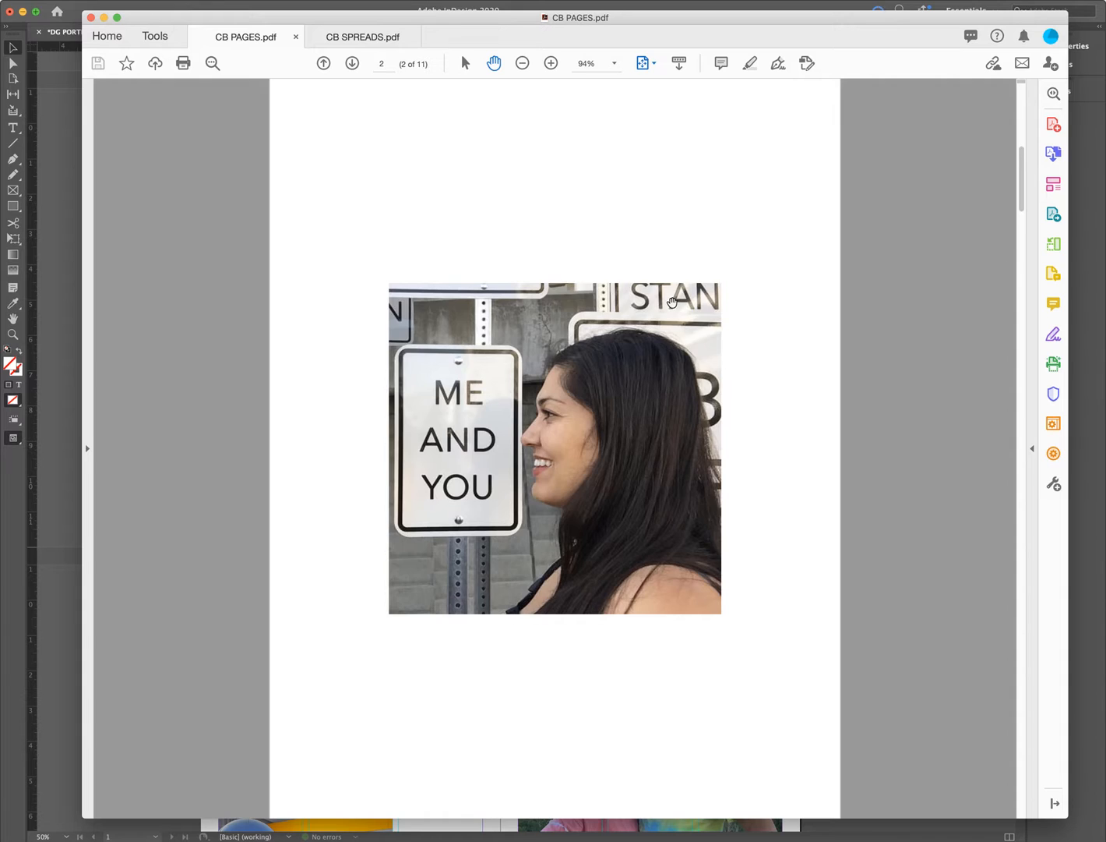
key(Right)
key(Right)
key(Right)
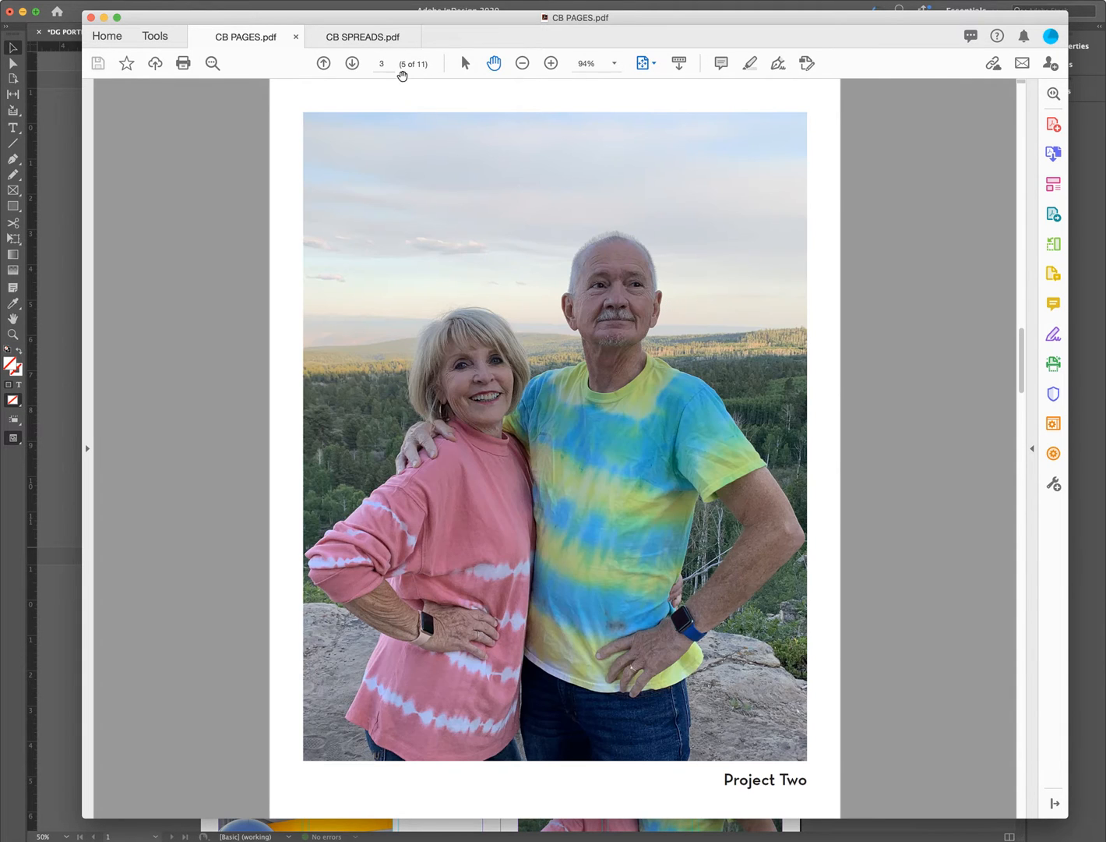
- Page through CB SPREADS.pdf to the Project One spread, then return to the browser
click(391, 39)
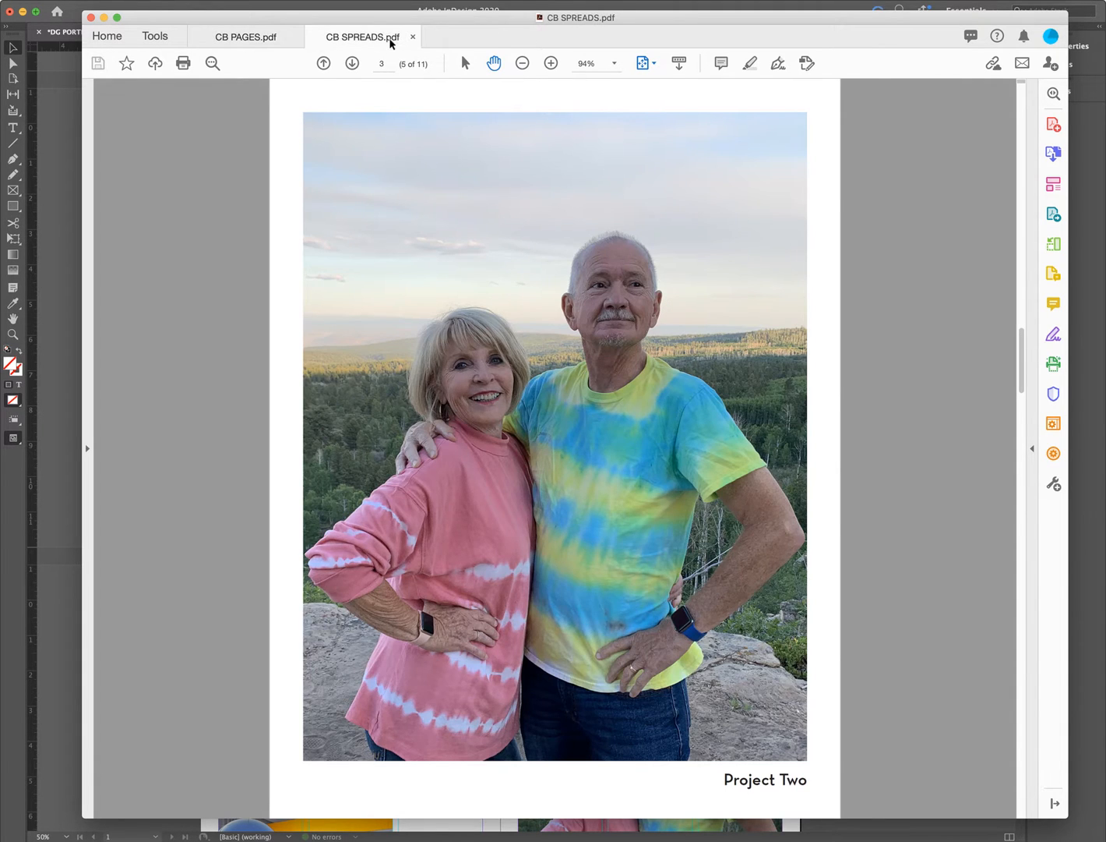
key(Right)
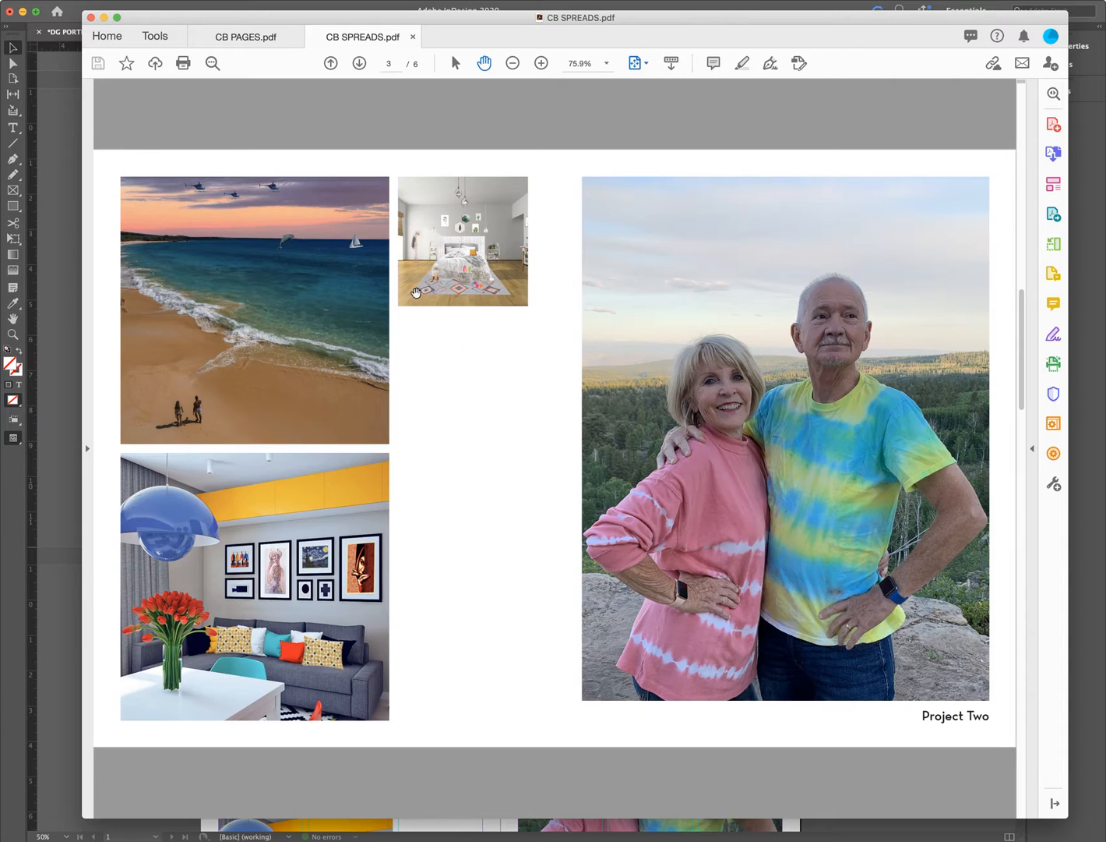
key(Right)
key(Right)
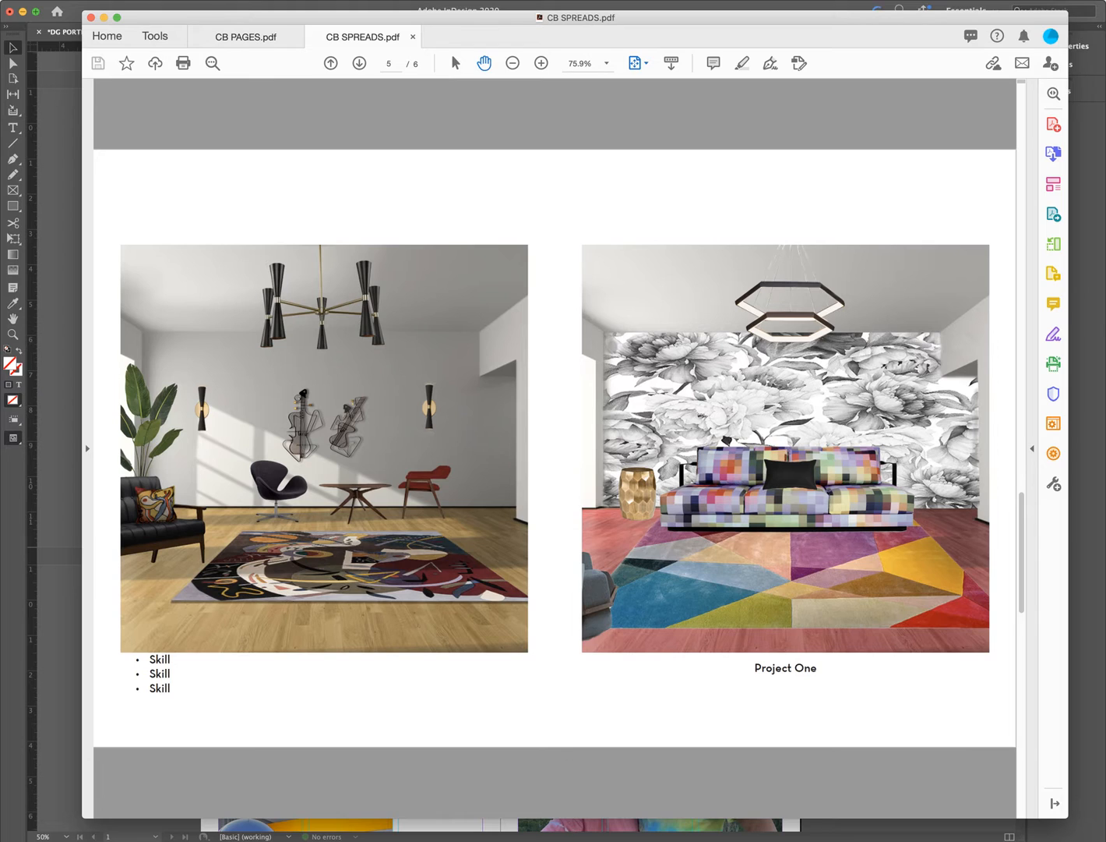
click(614, 840)
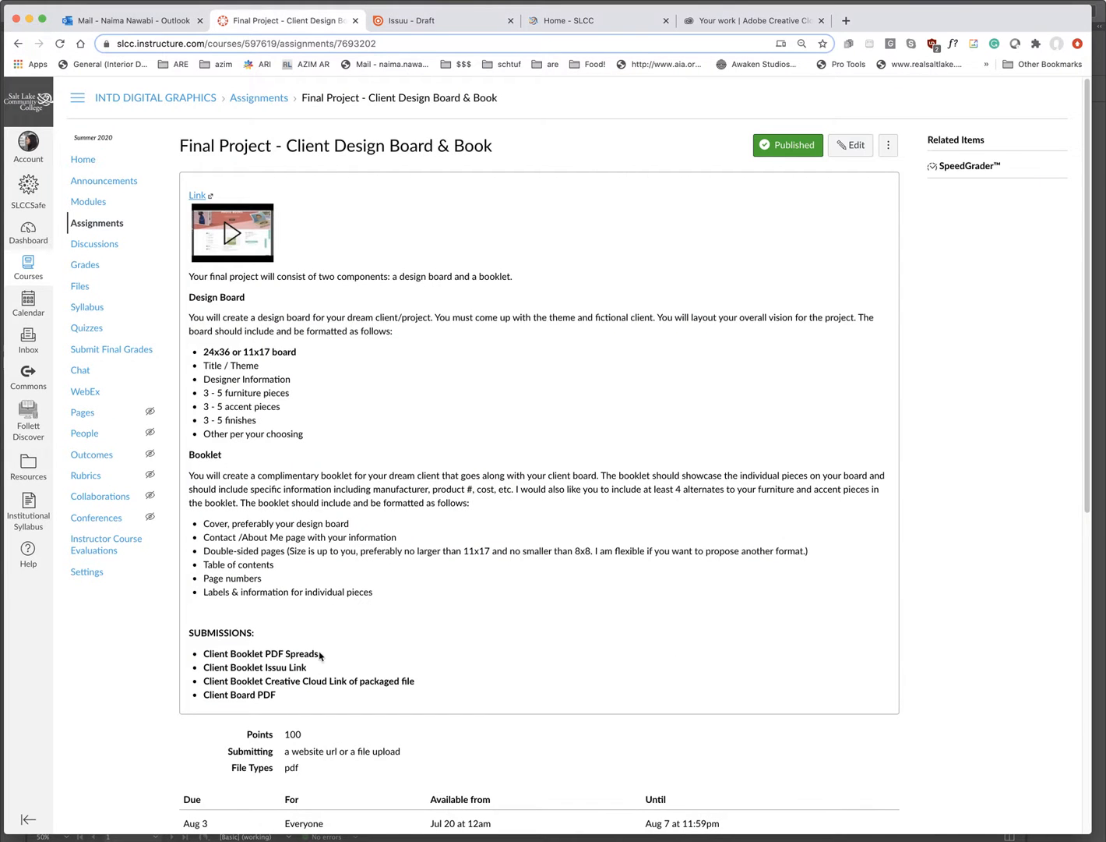
drag(319, 655, 204, 655)
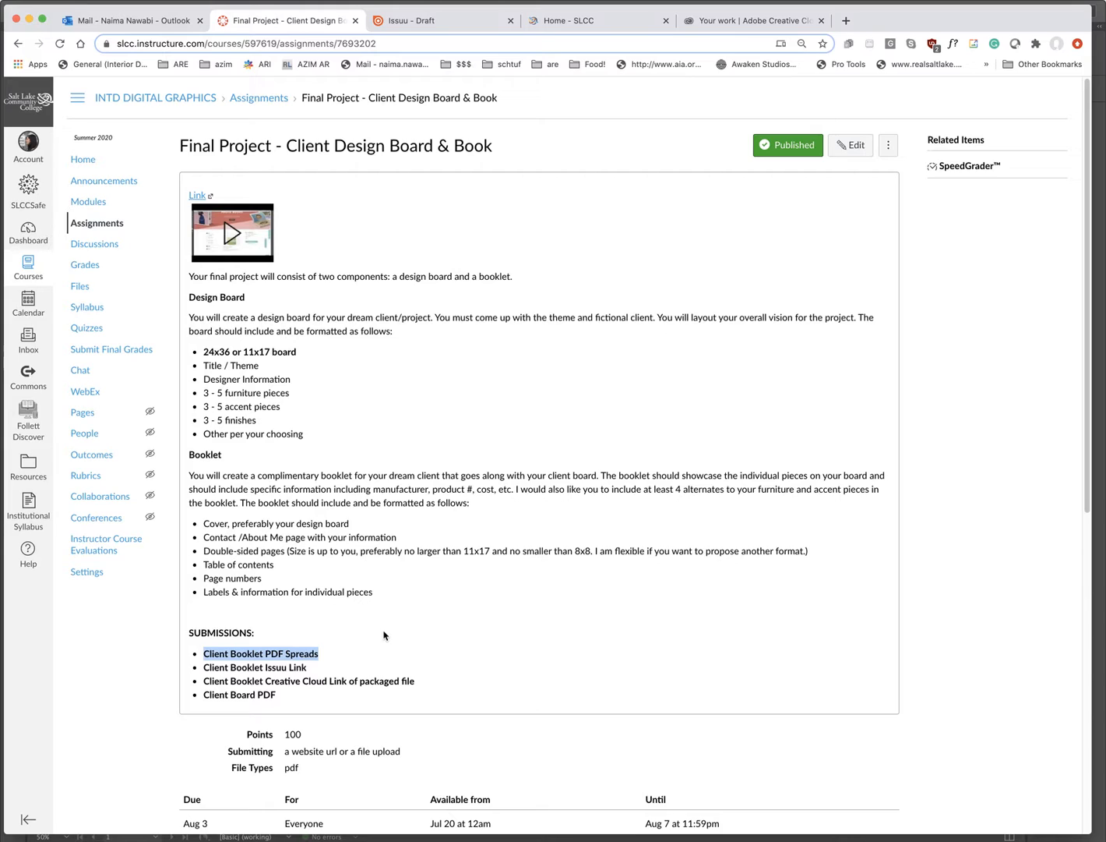
drag(309, 668, 202, 668)
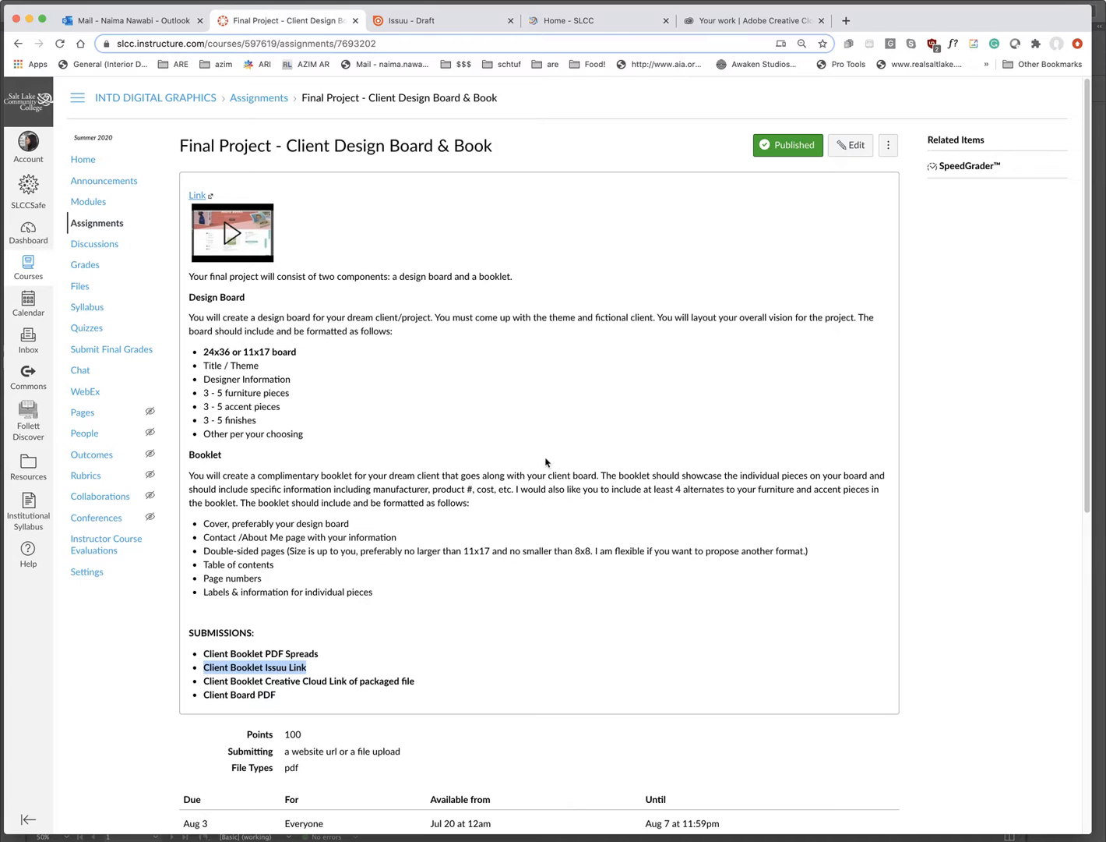
- Open the Final Project assignment in edit mode and scroll to the submissions list
click(310, 674)
click(855, 146)
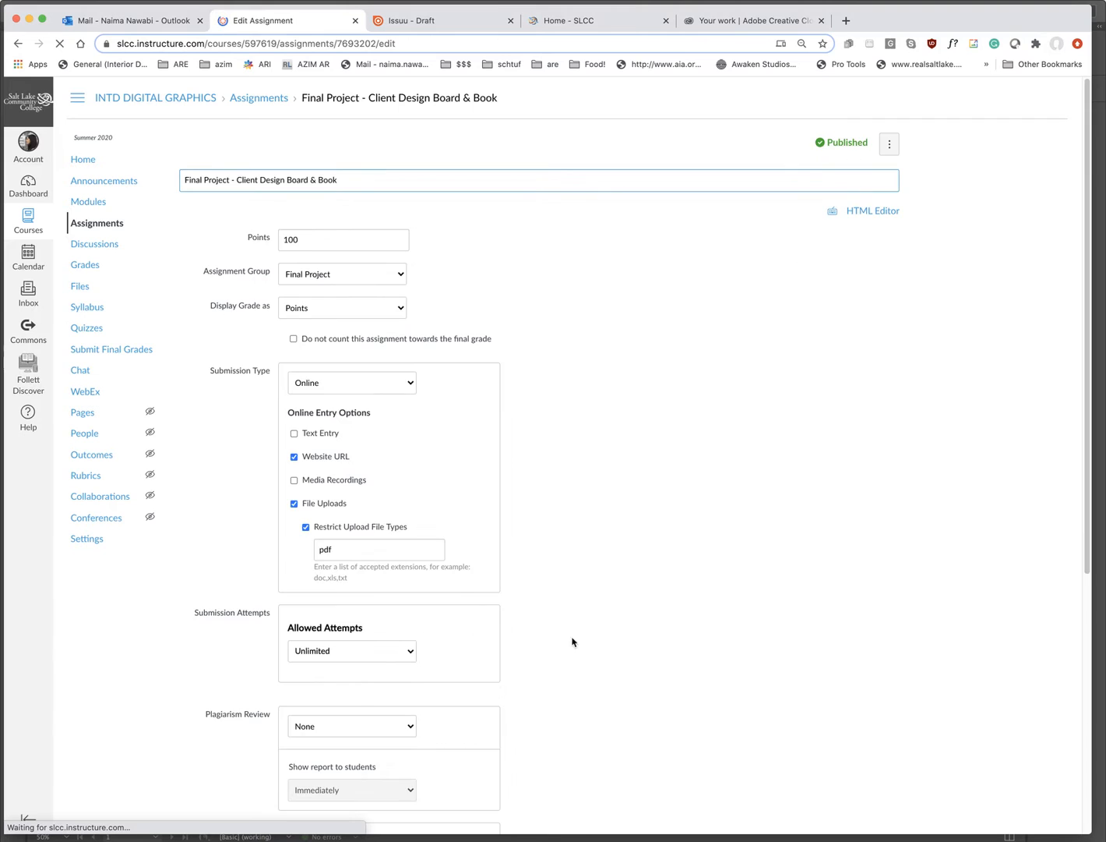
scroll(574, 641, down, 10)
scroll(535, 662, up, 3)
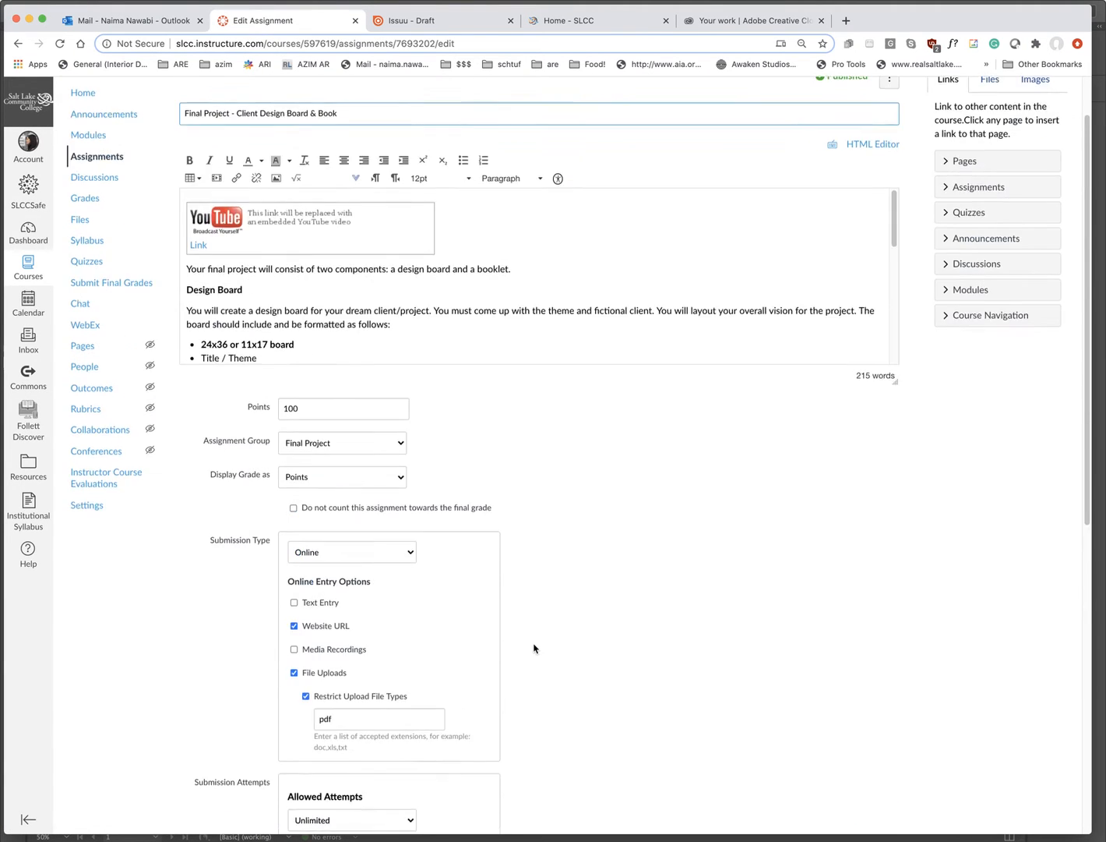
scroll(334, 406, down, 5)
scroll(333, 406, down, 2)
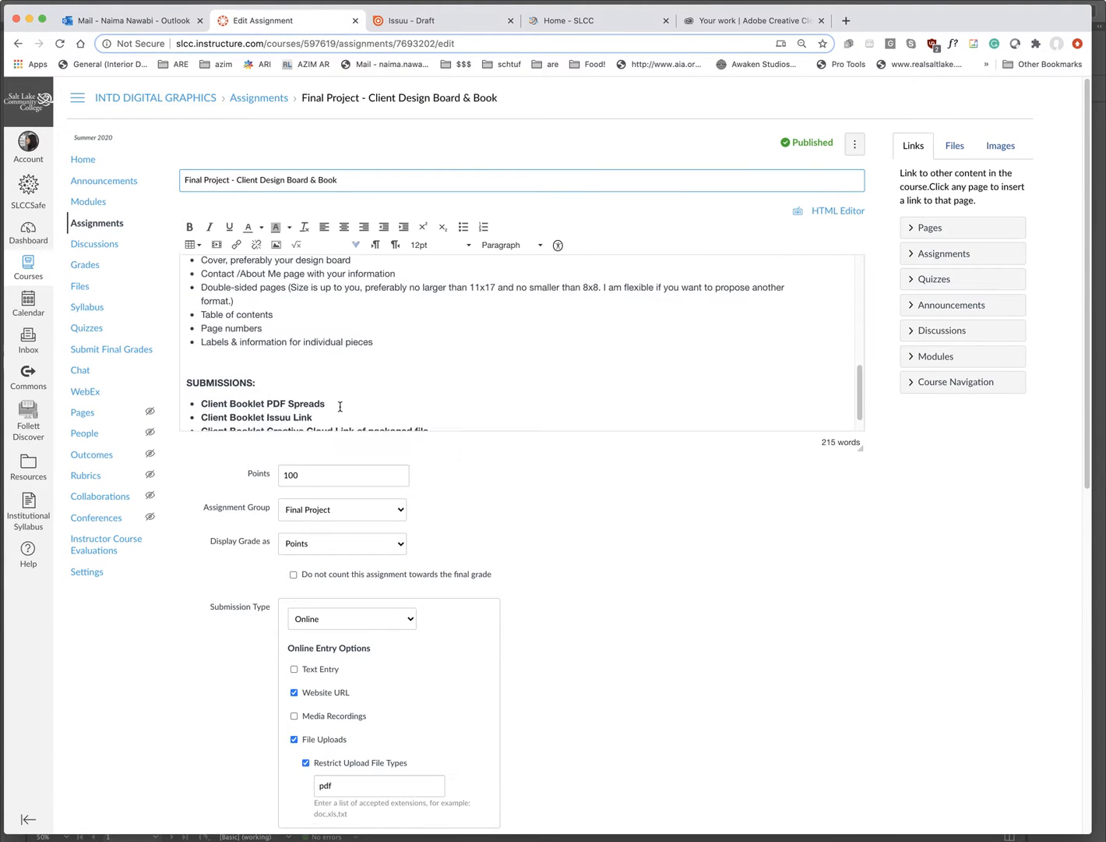
- Add '(PDF Pages' after 'Client Booklet Issuu Link' and save the assignment
click(335, 407)
text((PDF PAGES)
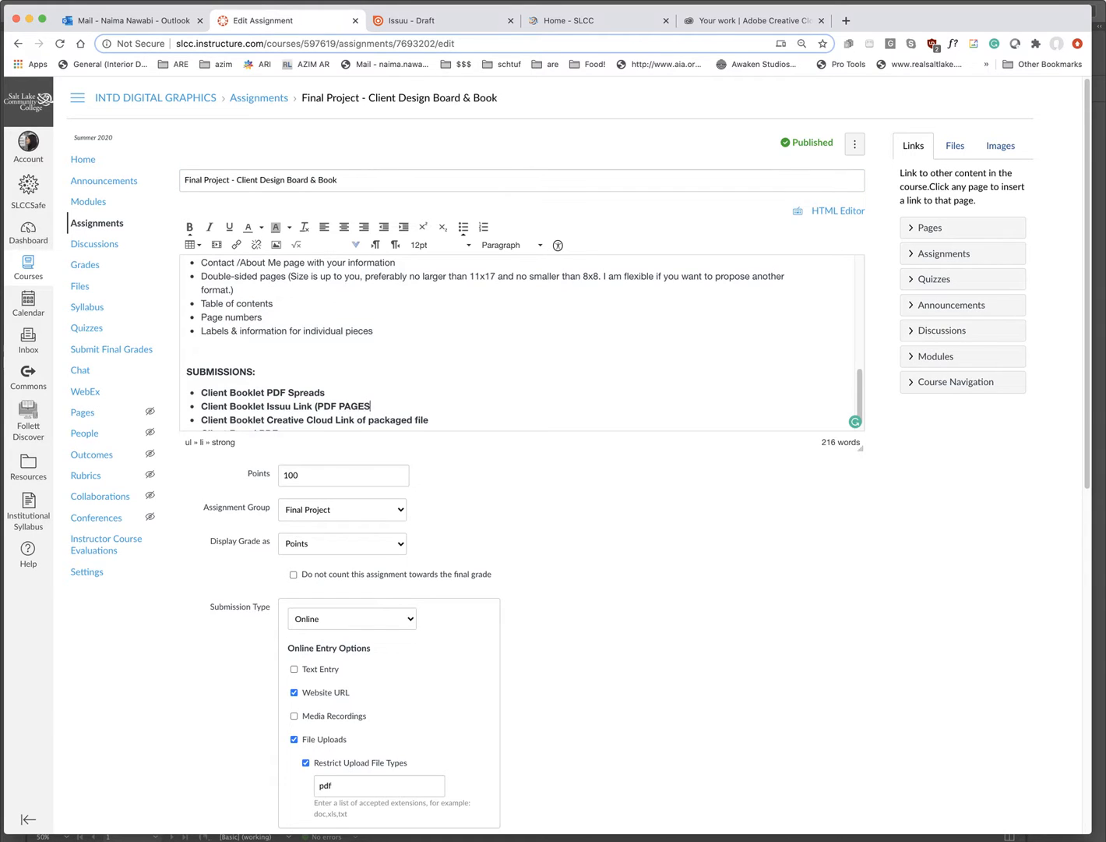
key(BackSpace)
text(s)
text(ages)
scroll(606, 517, down, 10)
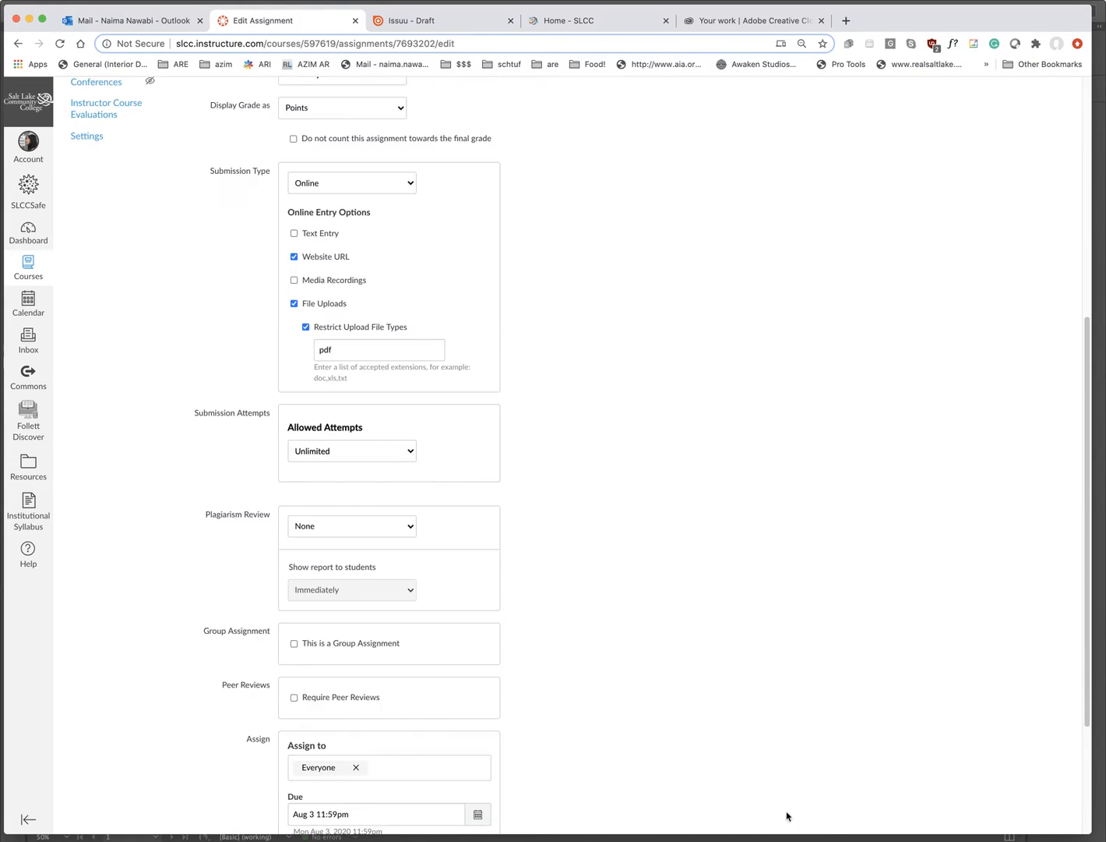
click(842, 783)
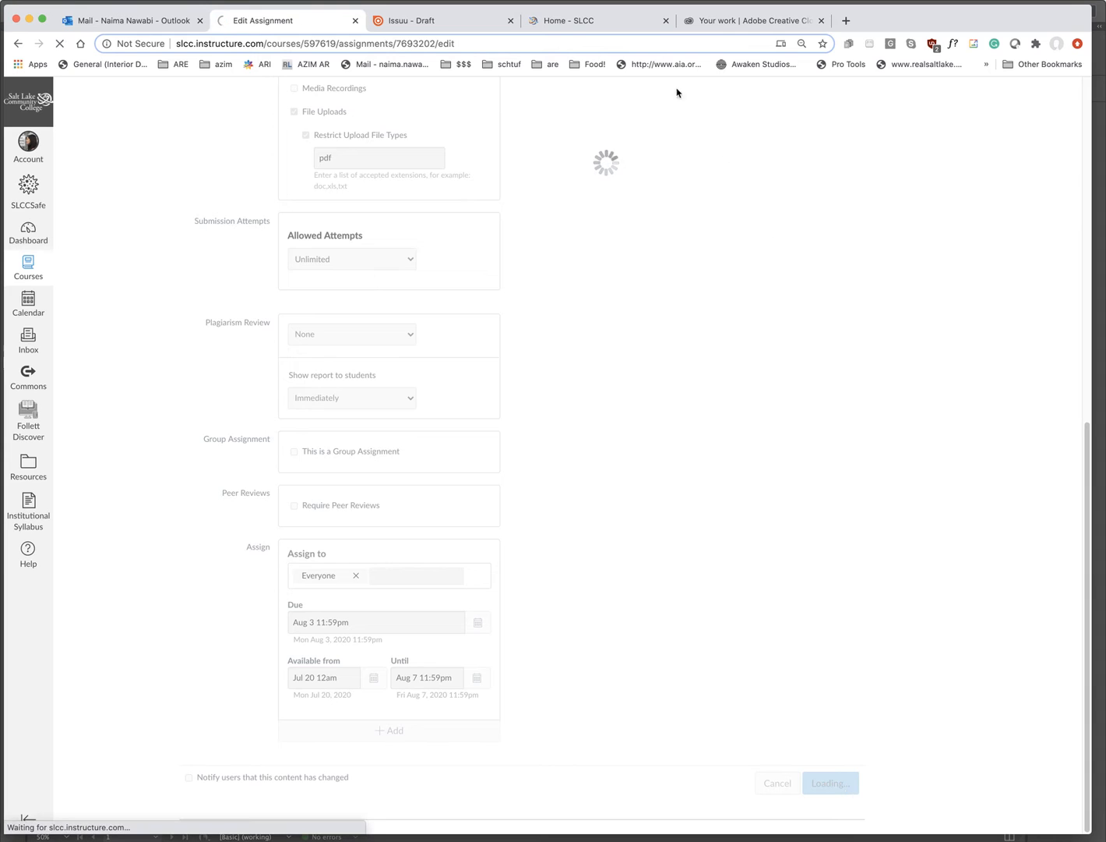
click(443, 23)
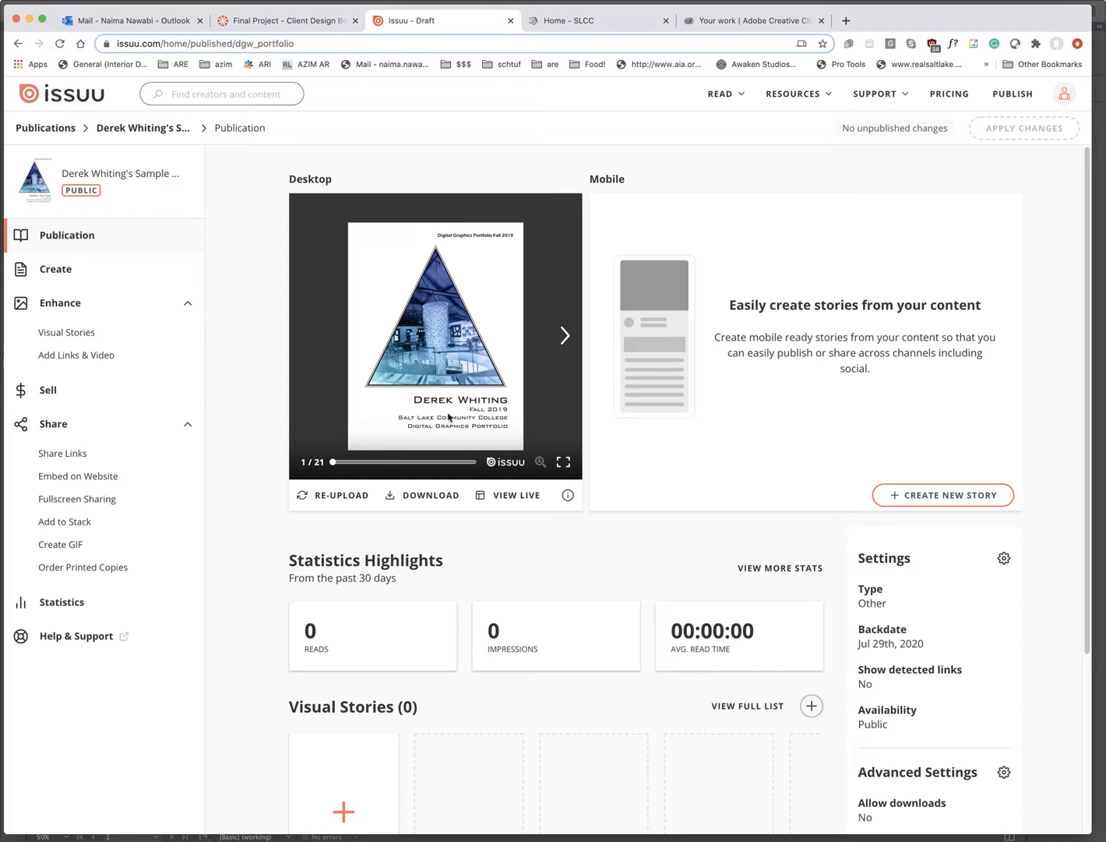
- Copy the publication's share link and paste it into a new tab's address bar
click(61, 459)
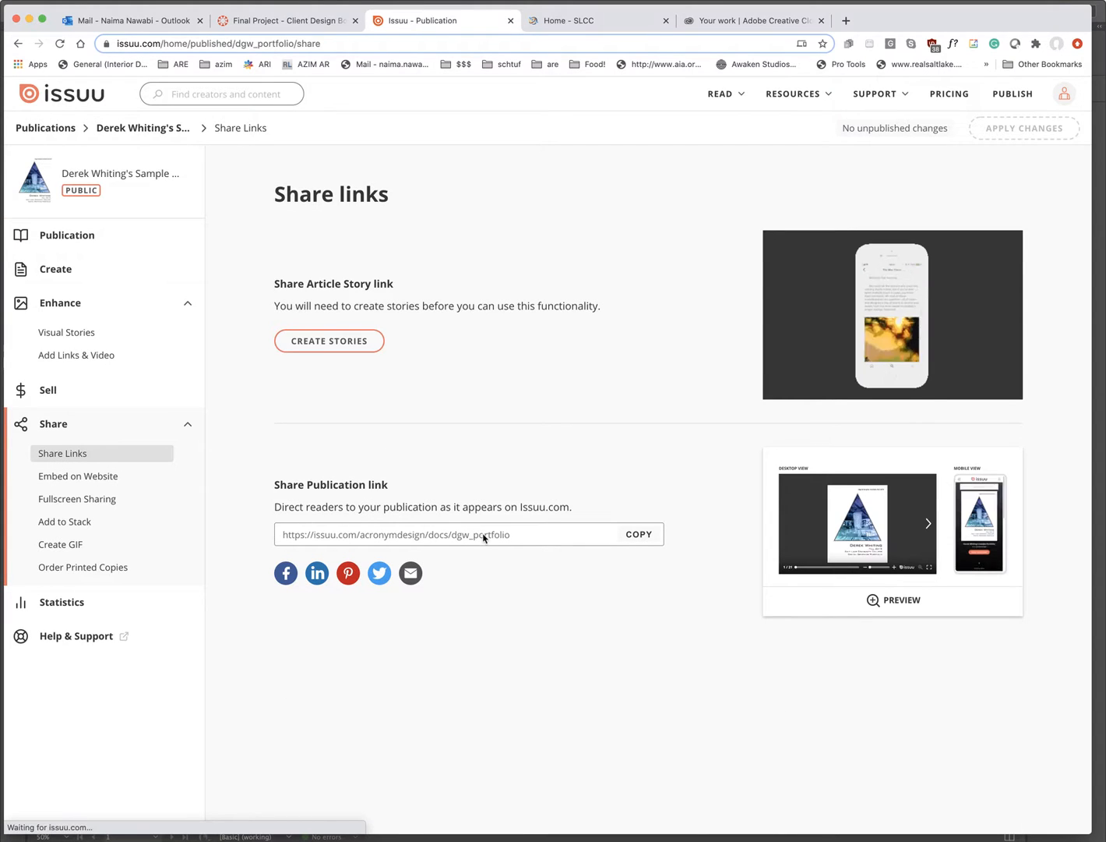
click(639, 534)
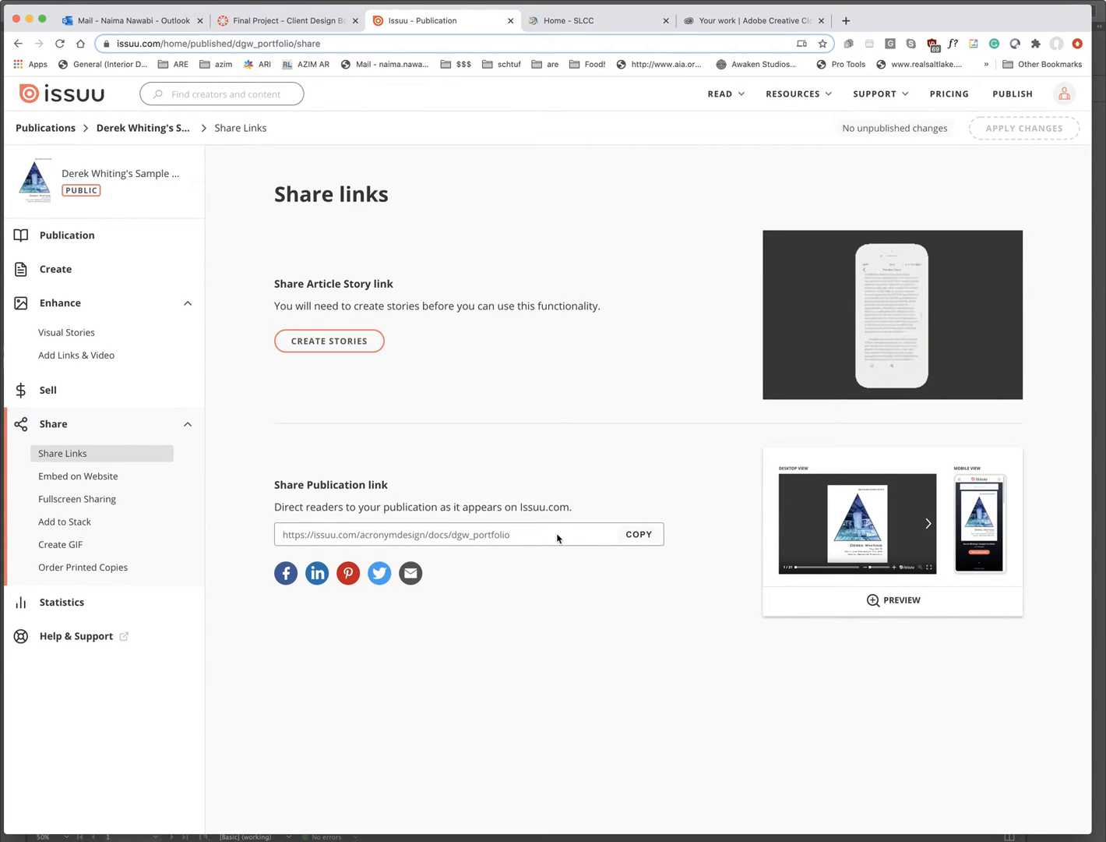
click(847, 21)
click(497, 48)
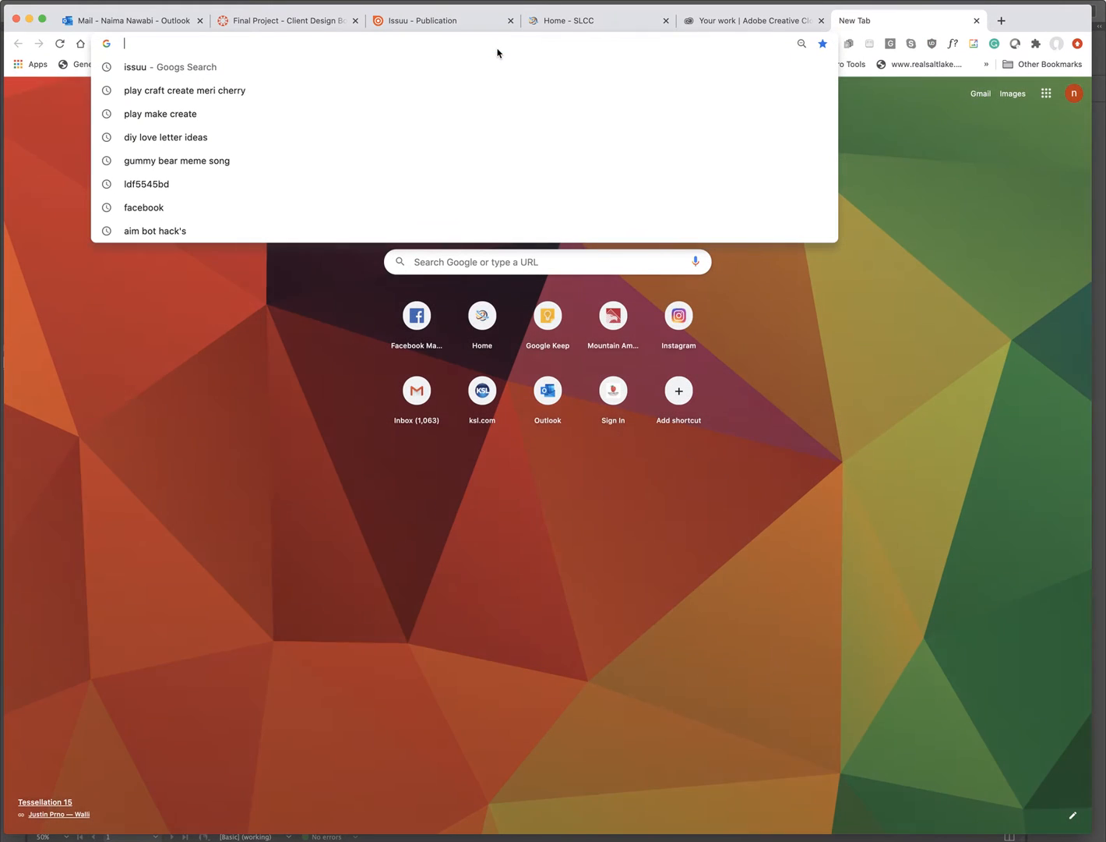
key(super+v)
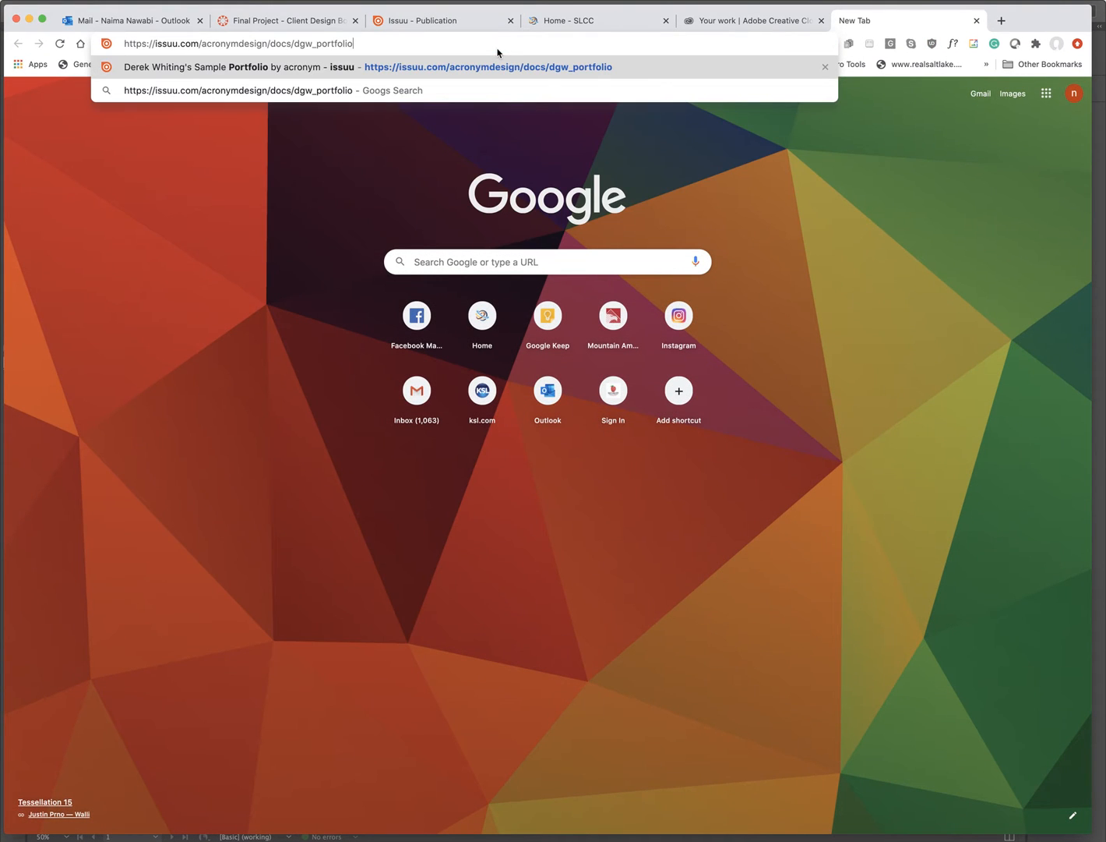
- Load the pasted portfolio link and flip forward to the Rendered Floor Plan spread
key(Return)
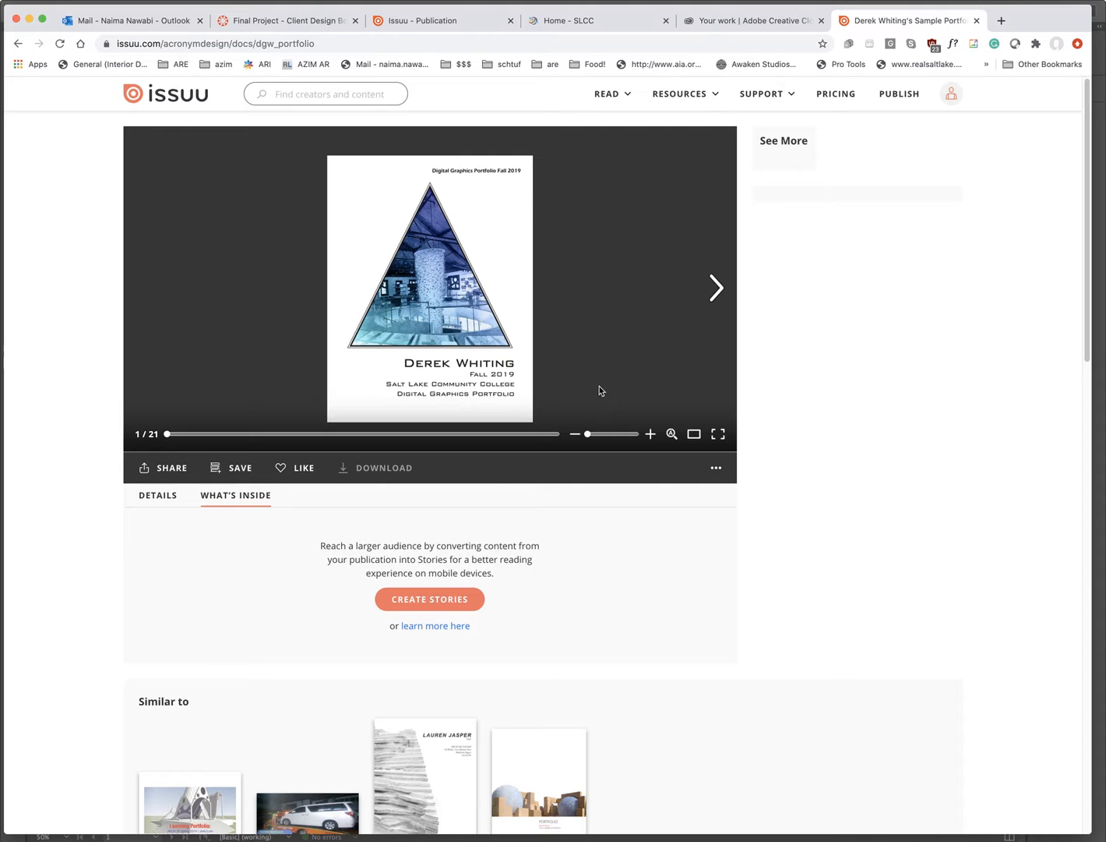
click(715, 288)
click(715, 290)
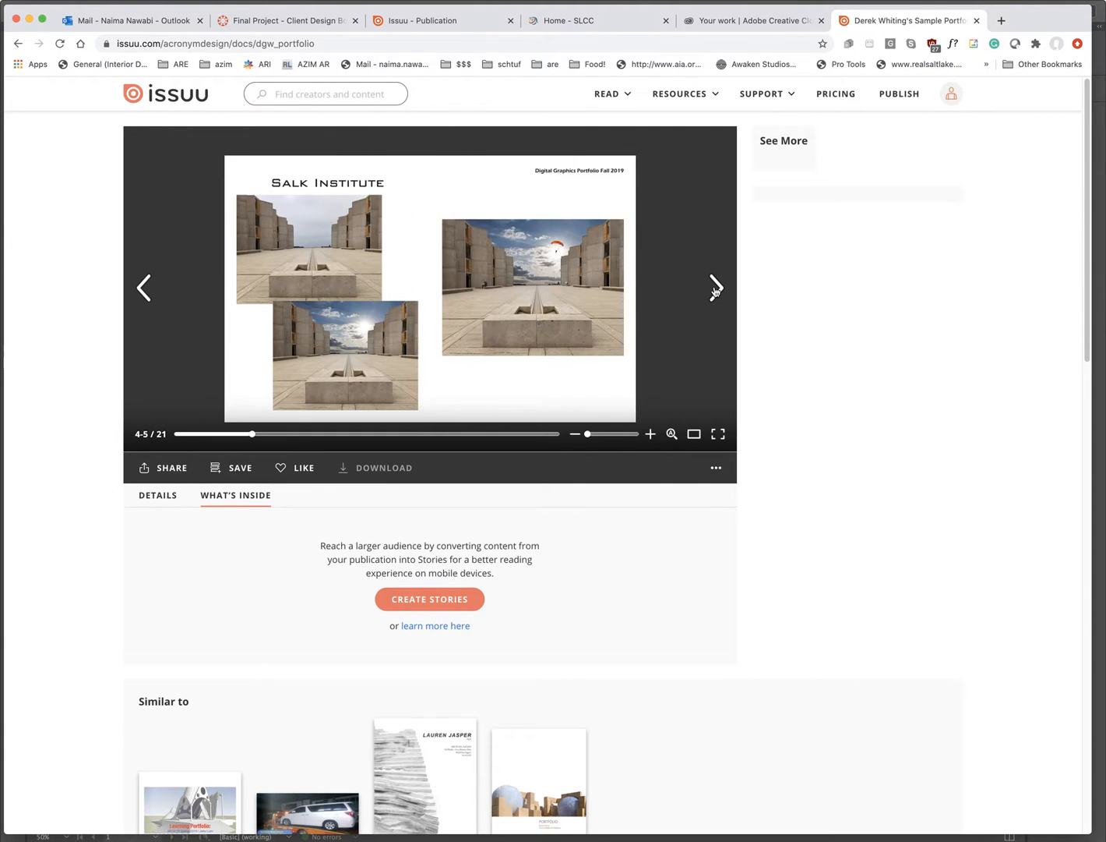
click(716, 289)
click(715, 288)
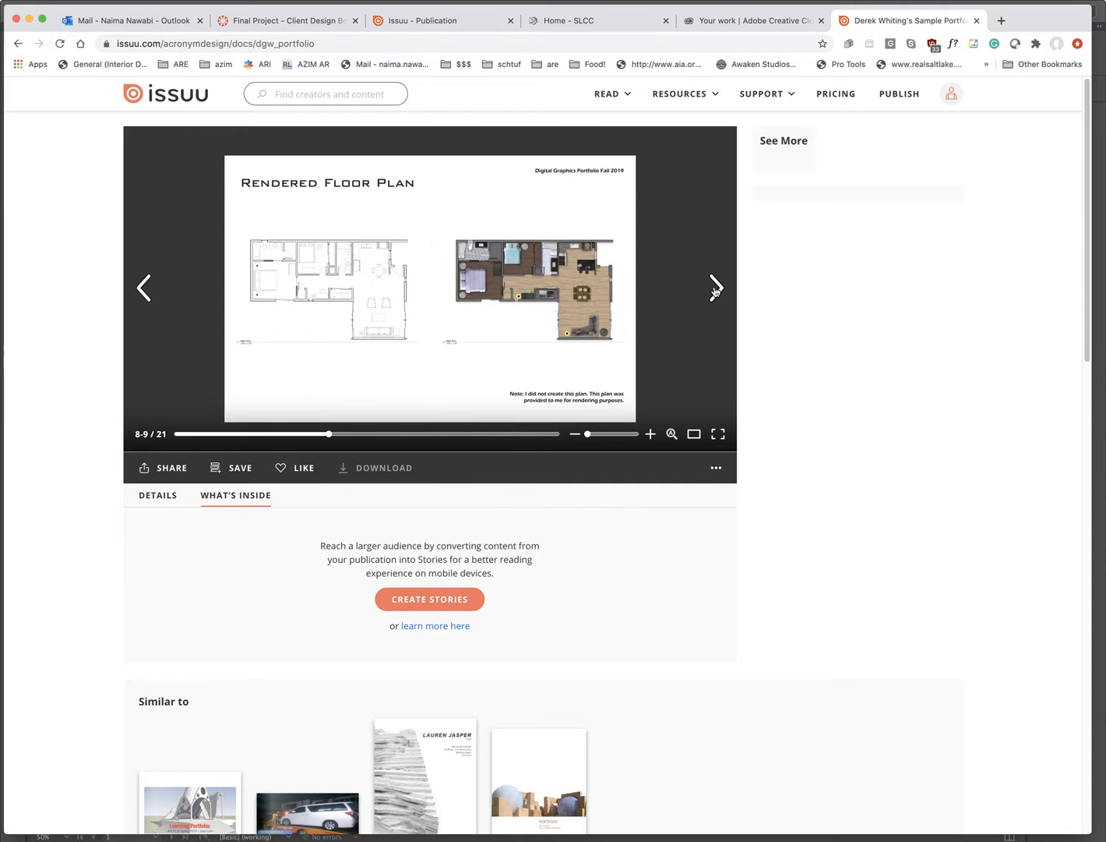
- Try the in-publication search, full-screen view and zoom slider on the Salk Institute spread
click(672, 433)
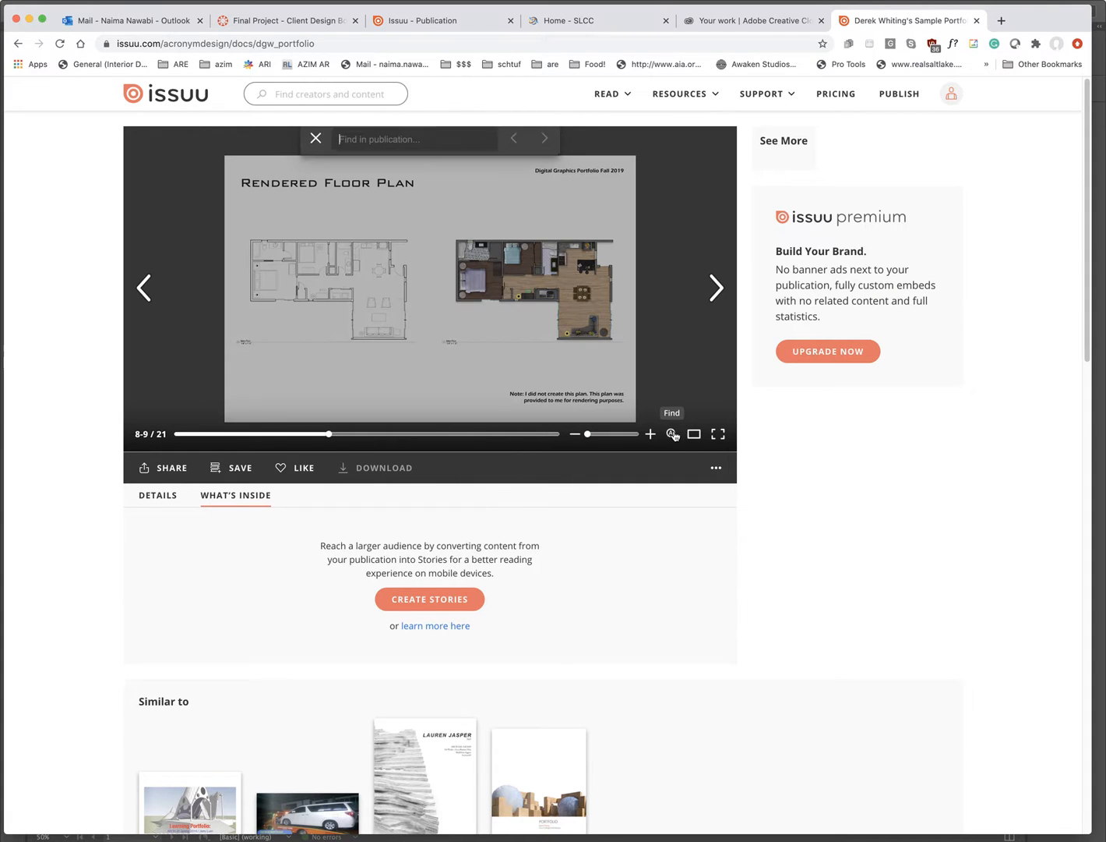
text(salk)
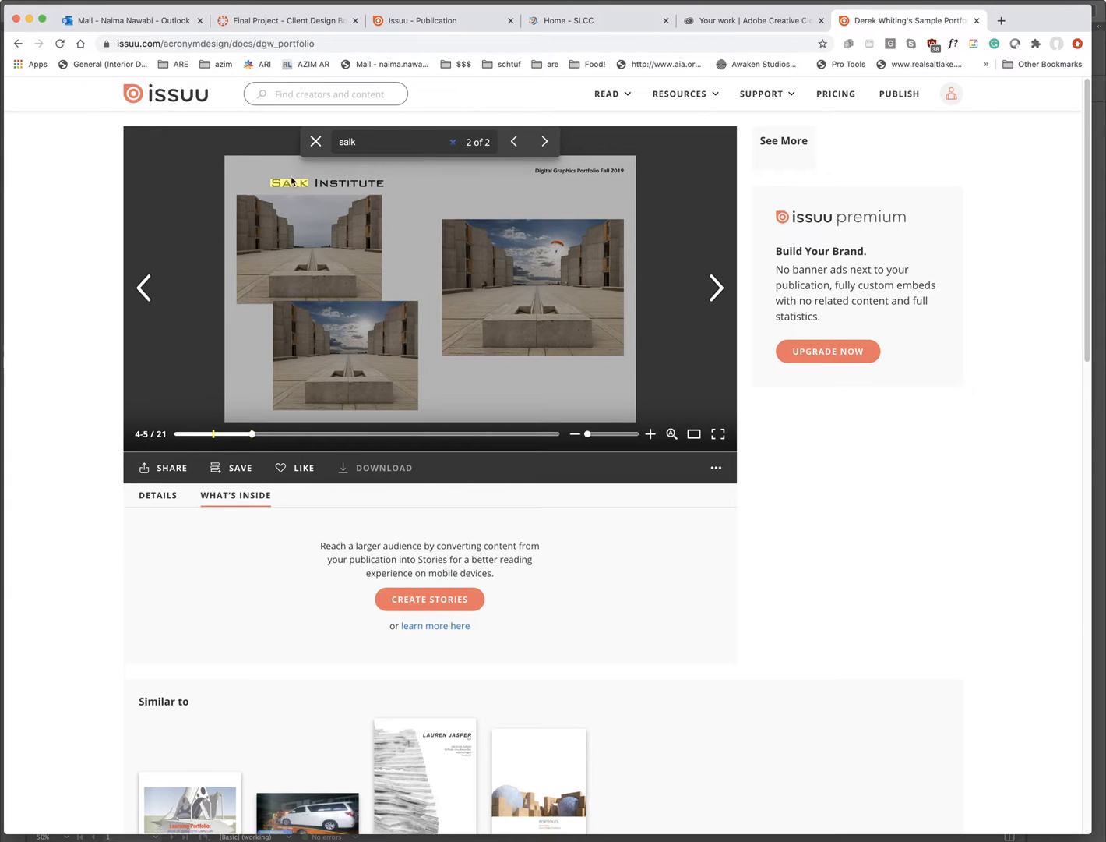
click(312, 143)
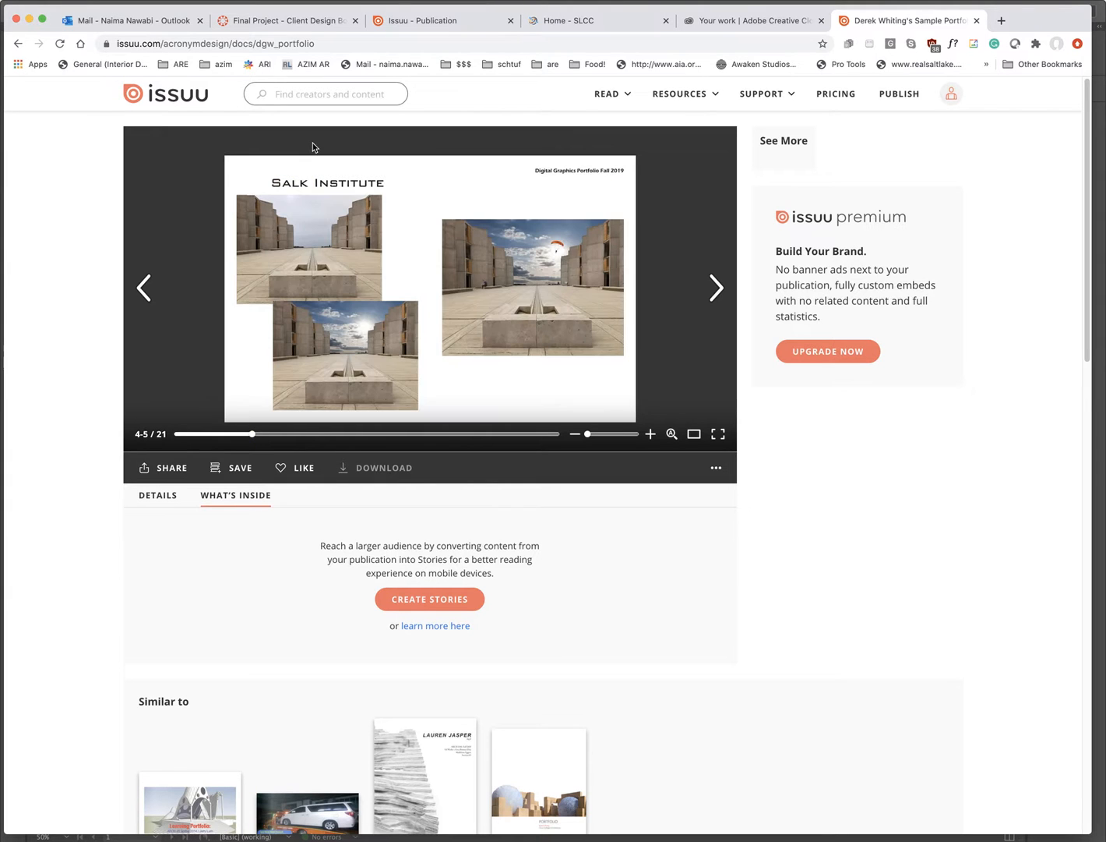
click(712, 441)
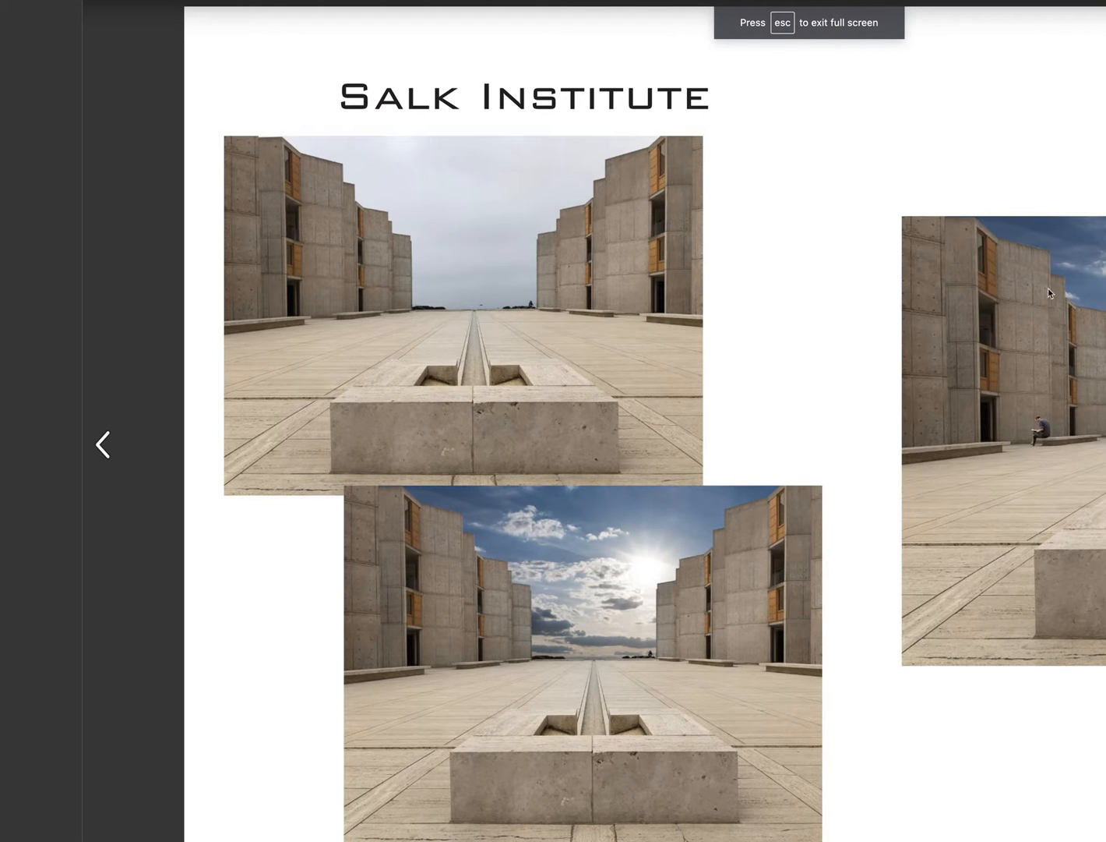
key(Escape)
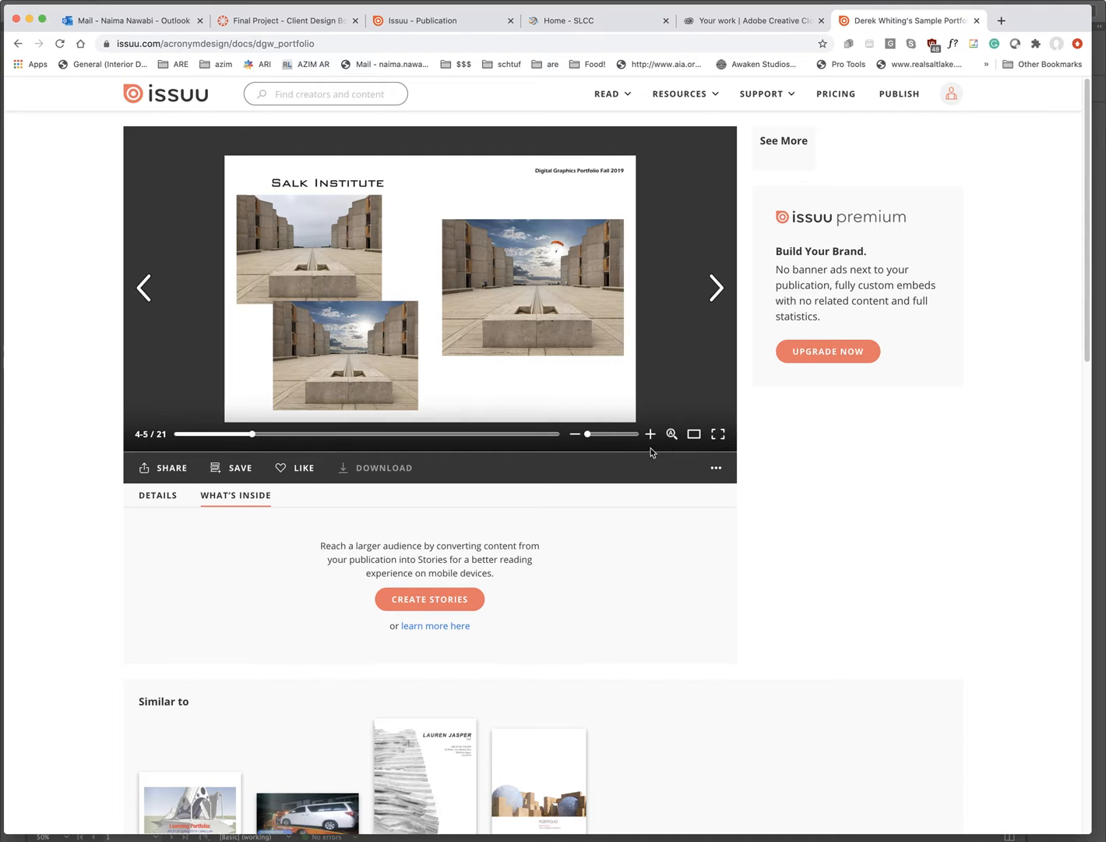
mouse_move(595, 437)
mouse_down()
mouse_move(605, 437)
mouse_move(593, 437)
mouse_up()
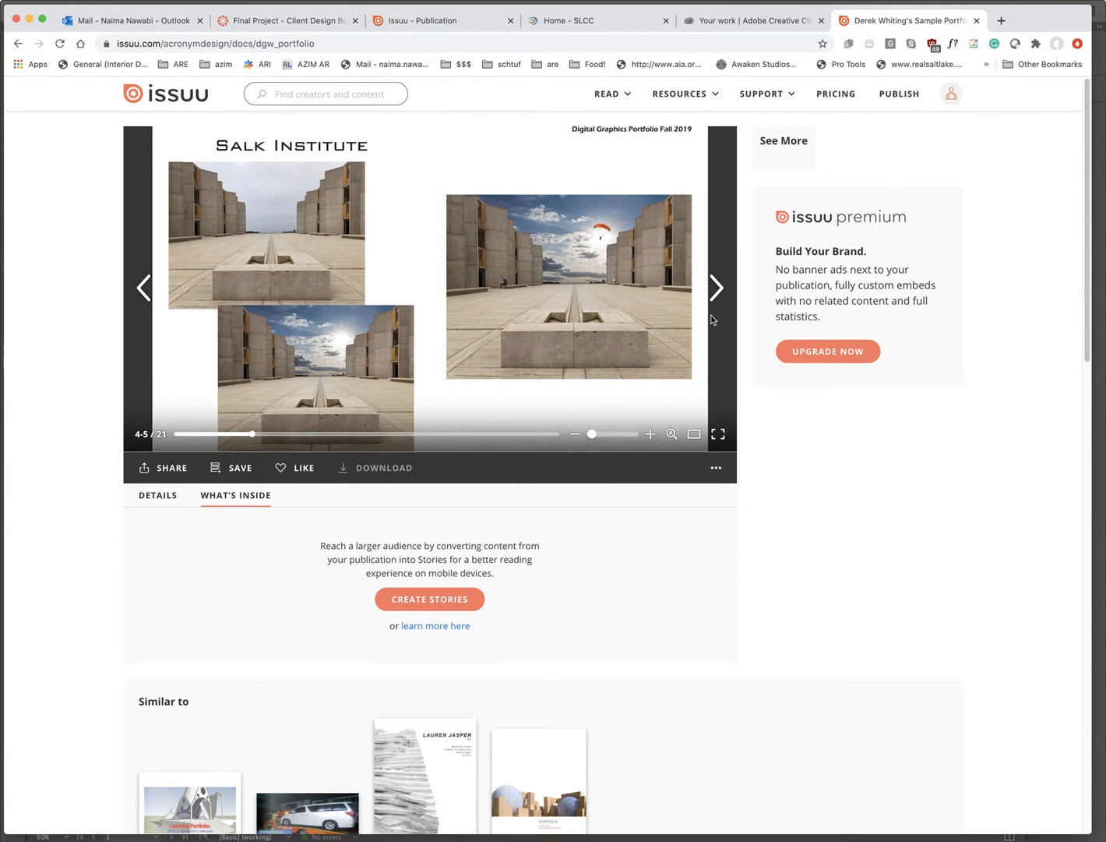
- Page ahead to the Curb Appeal spread, then back to the Rendered Floor Plan spread
click(716, 288)
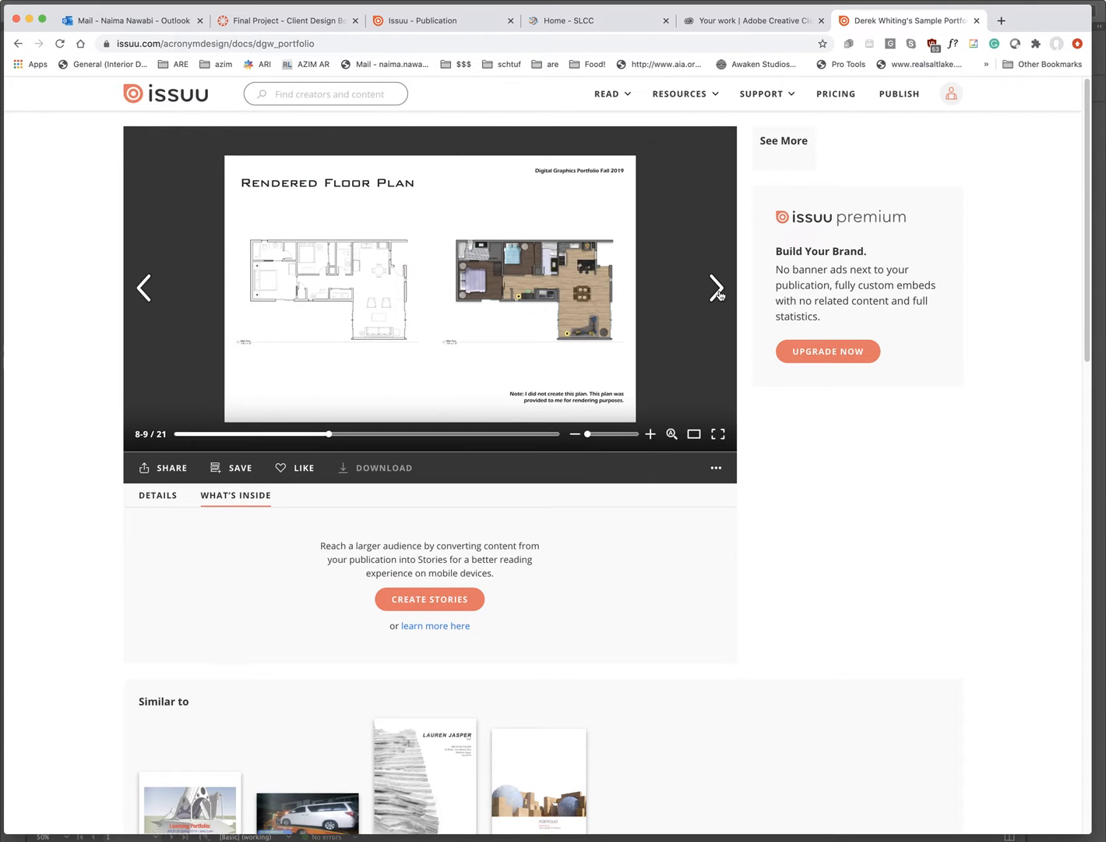
click(718, 290)
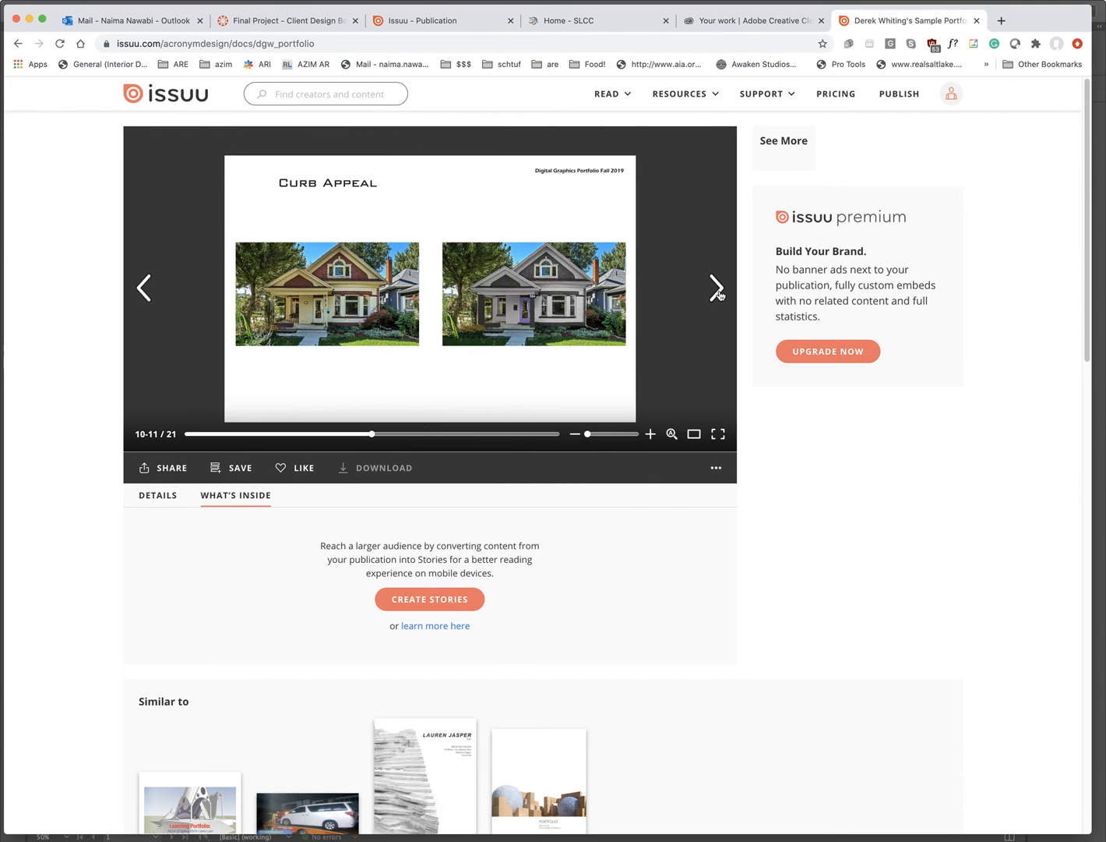
click(143, 289)
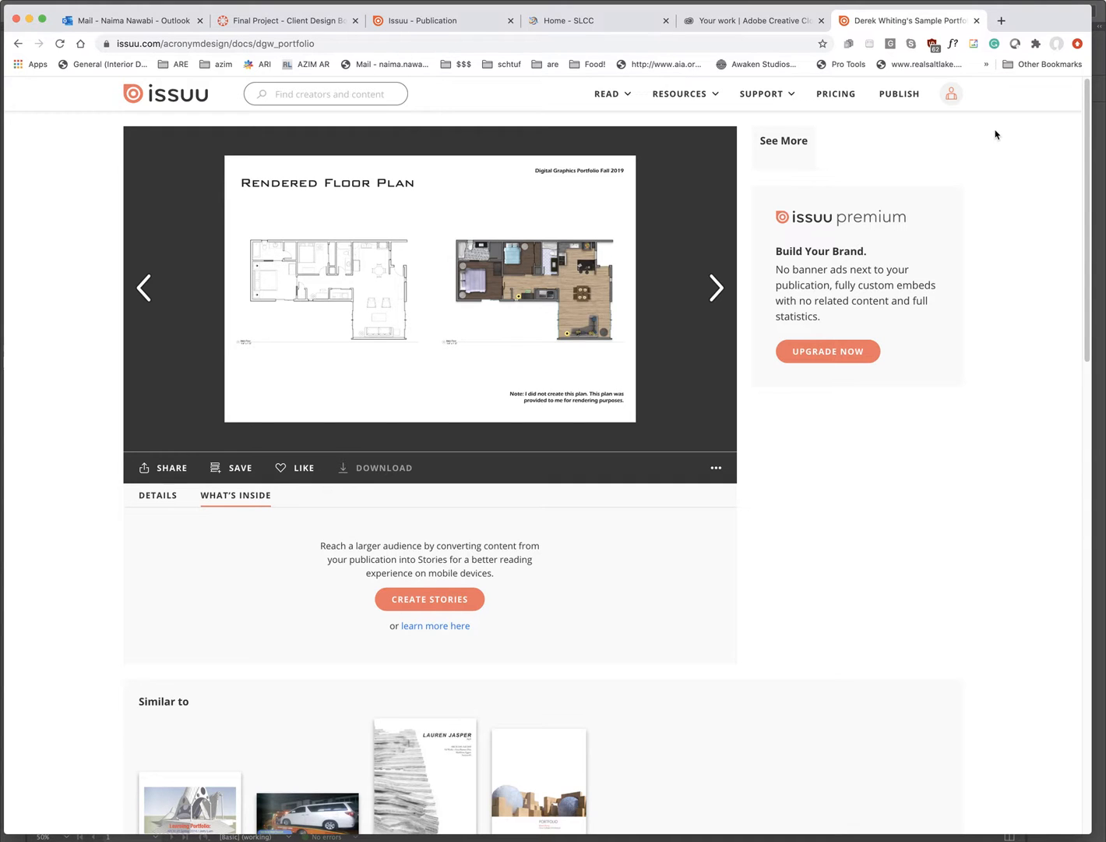
- From the Issuu publisher home, use ADD CONTENT to create a new Untitled Draft
click(177, 104)
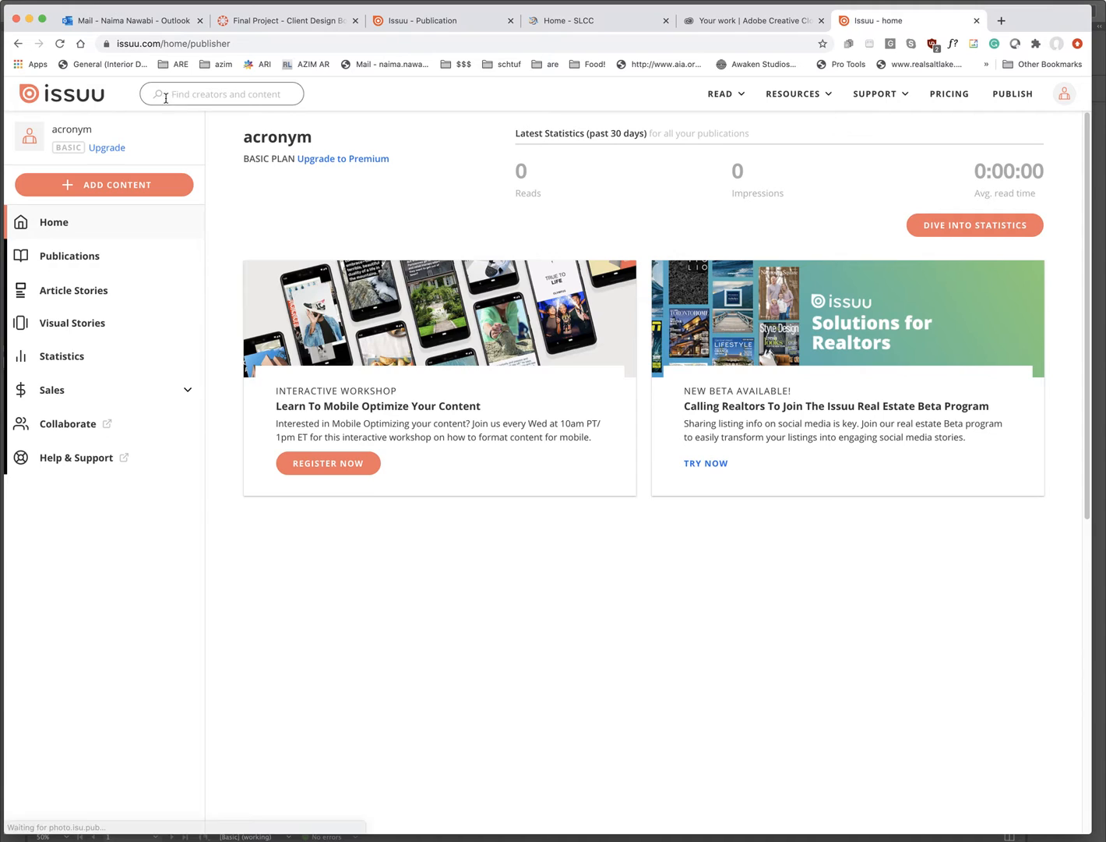
click(75, 96)
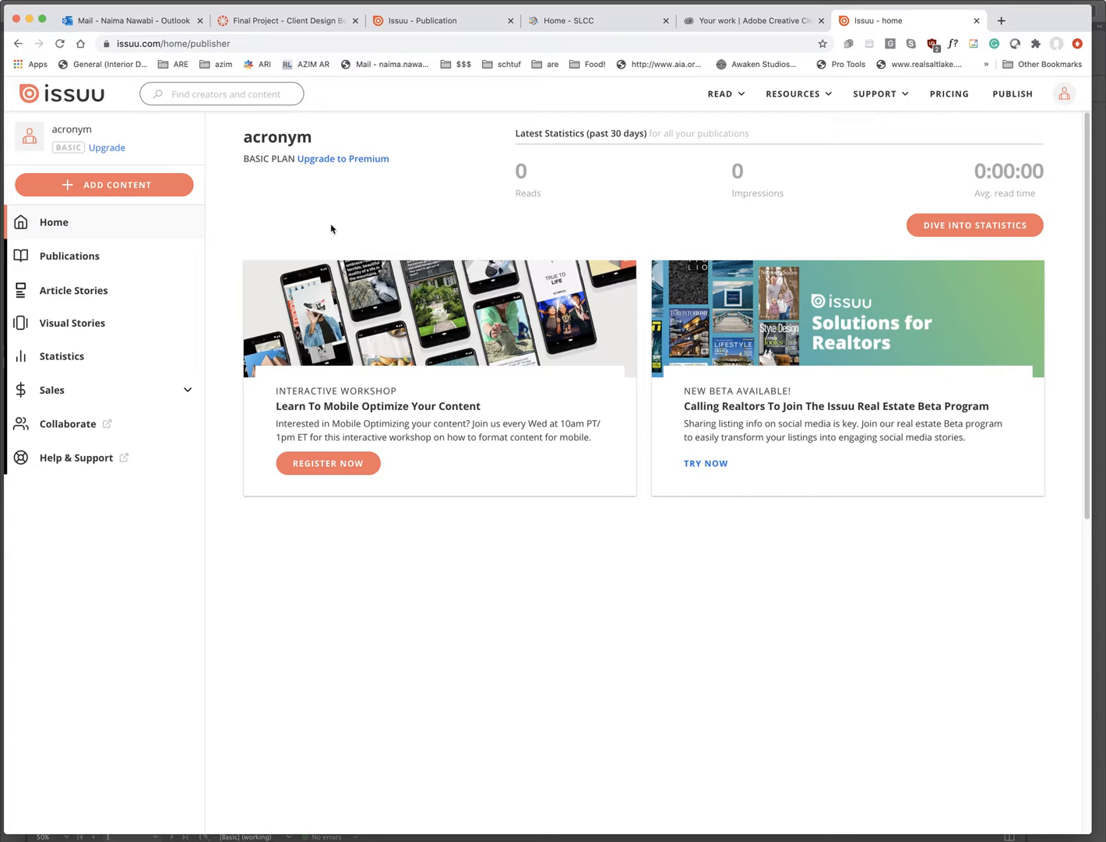
click(122, 185)
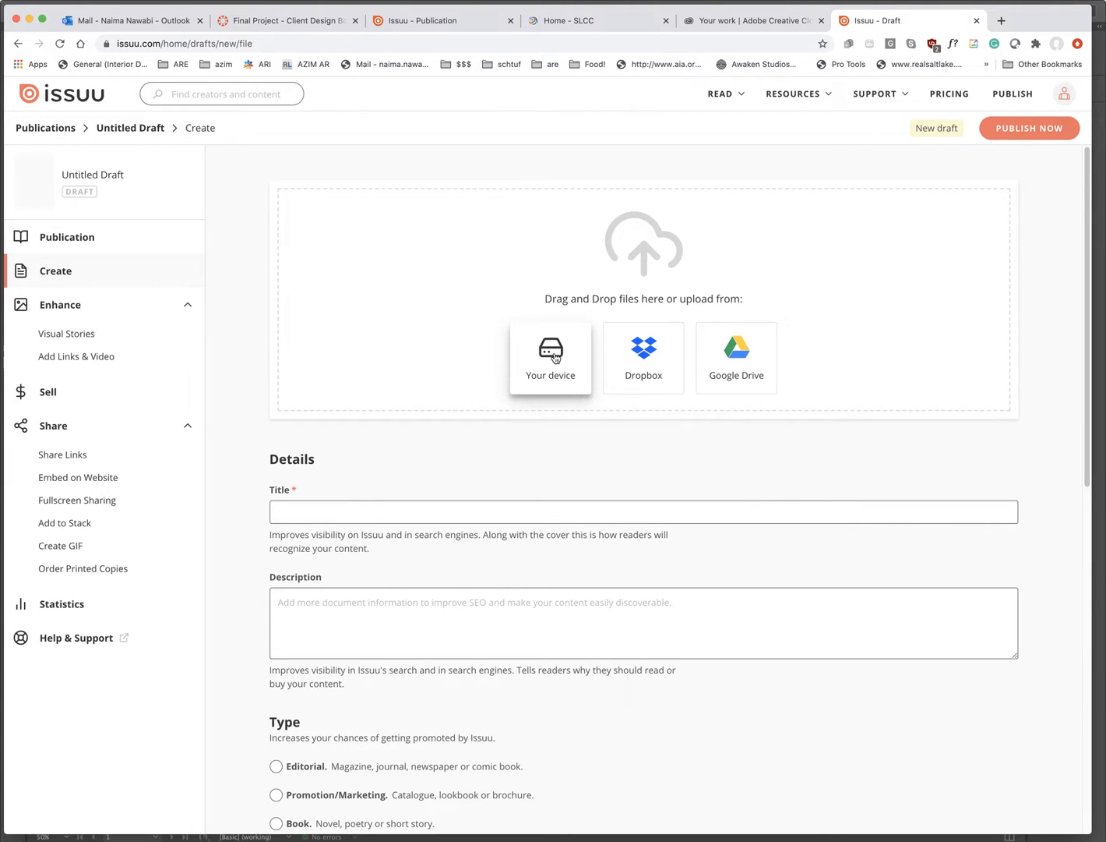
- Pick CB PAGES.pdf from the device's CLIENT BOOKLET folder and upload it to the draft
click(554, 357)
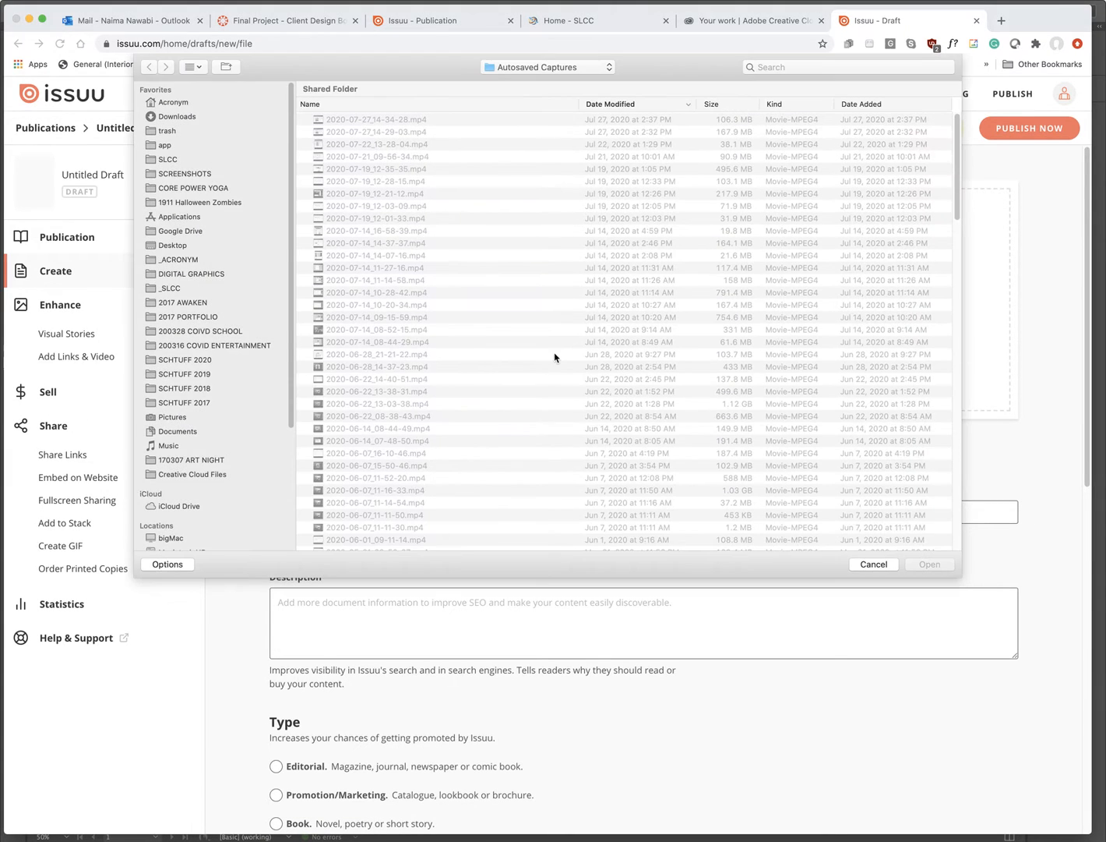
click(558, 70)
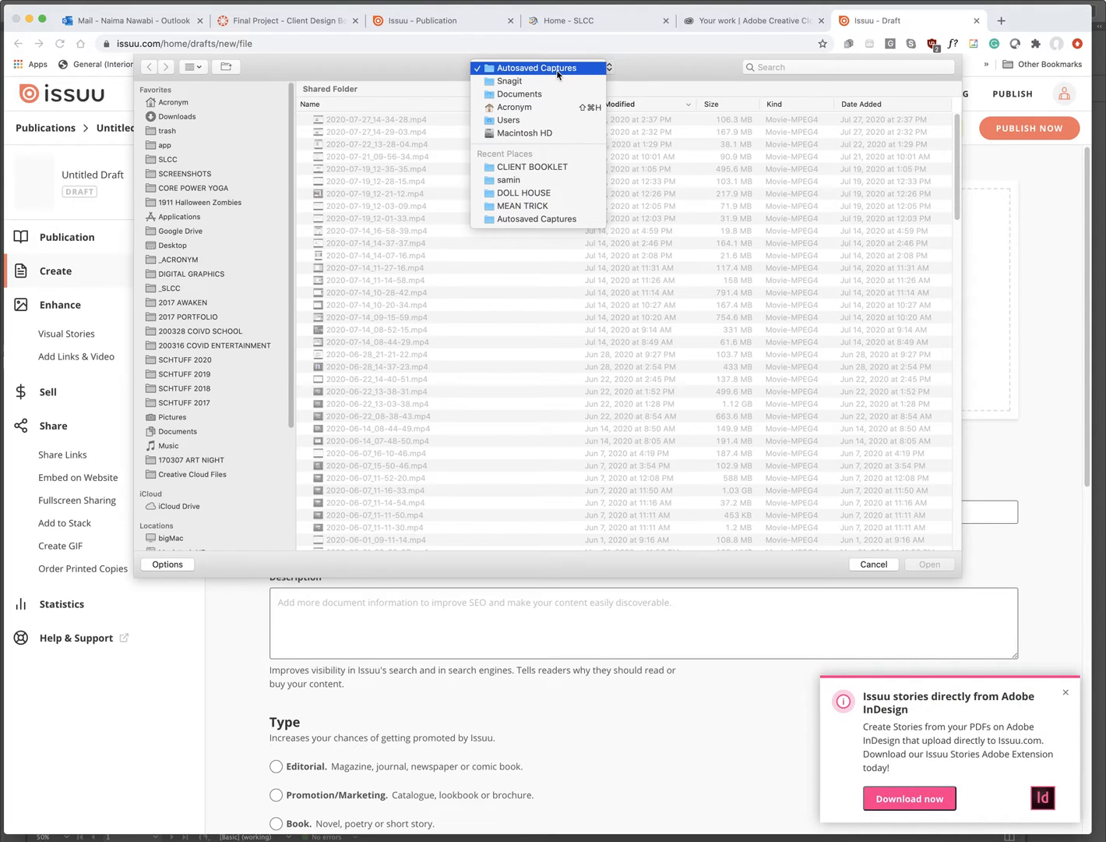
click(527, 168)
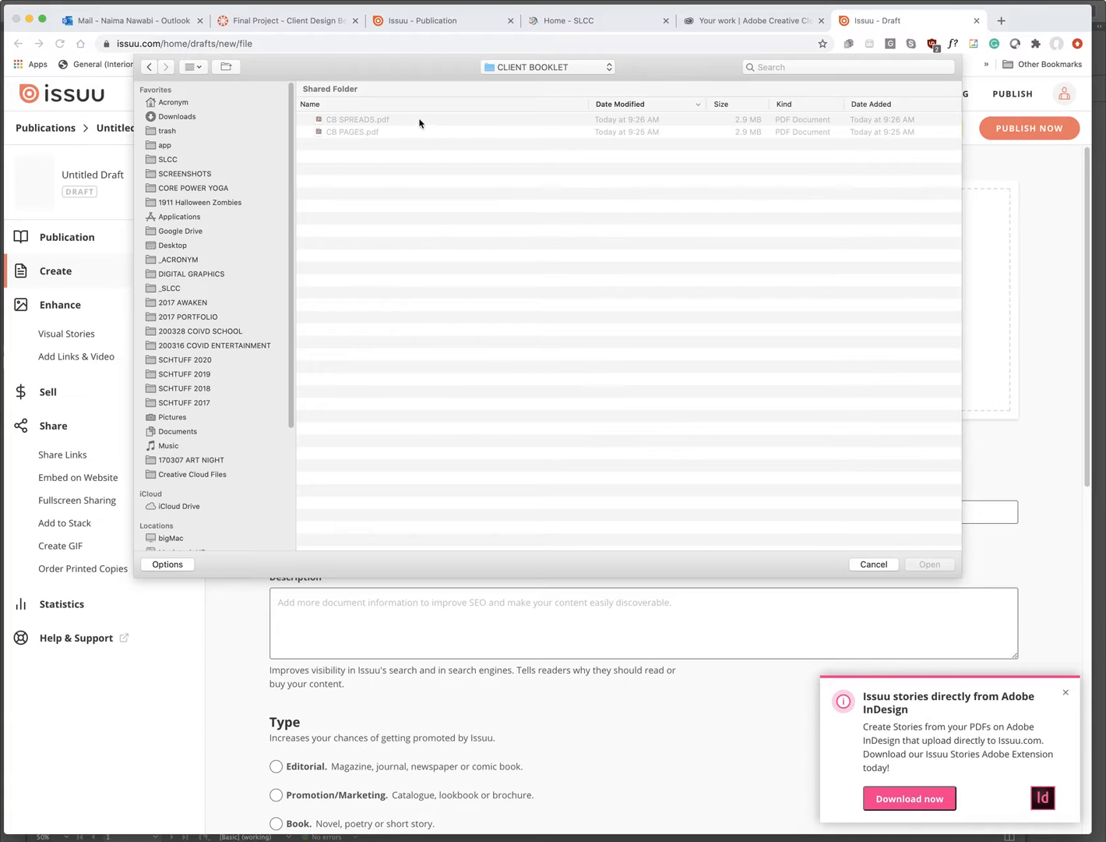
click(352, 134)
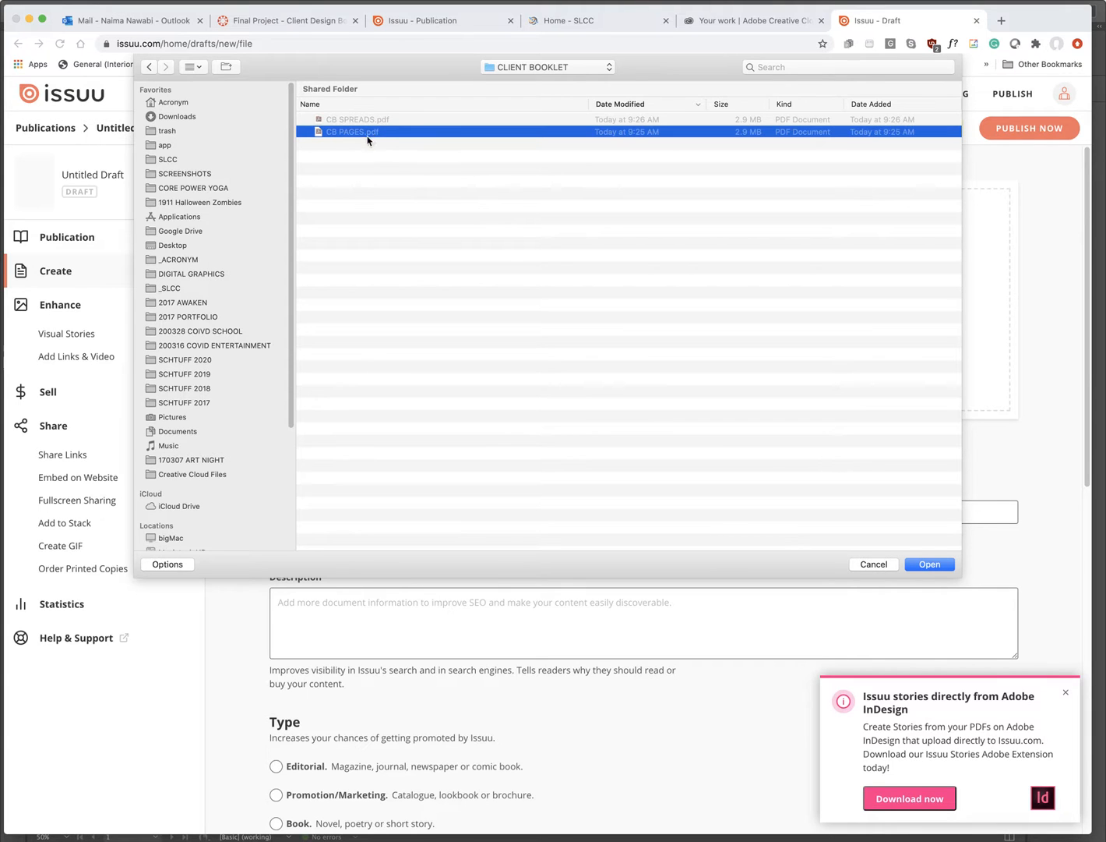
click(928, 565)
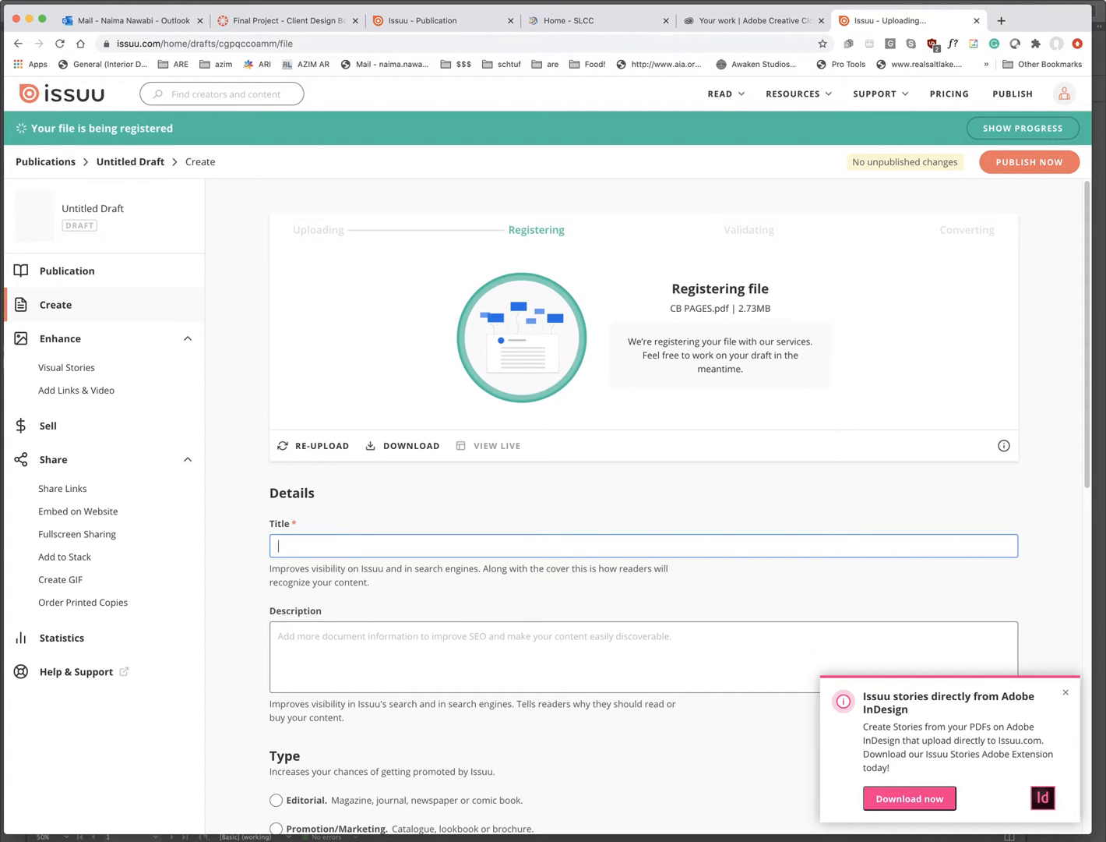
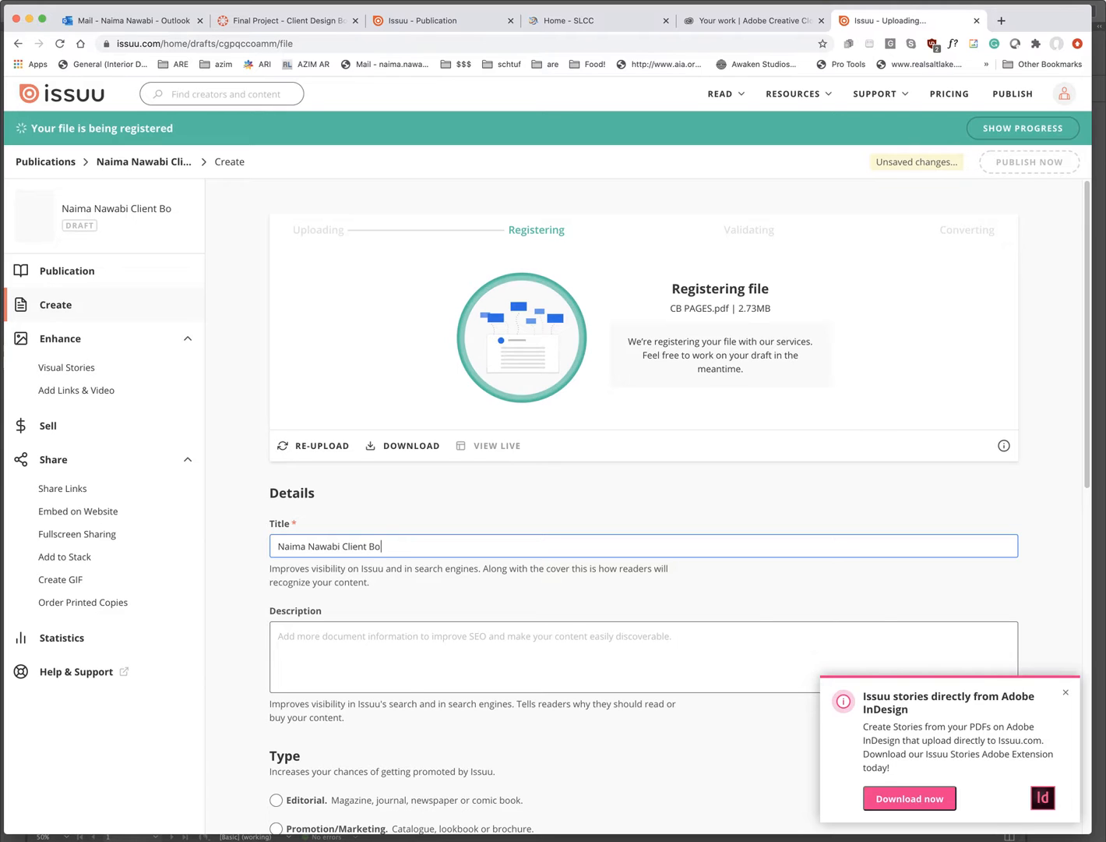
- Title the draft with the designer's name plus 'Client Booklet Digital Graphics 2020', fixing the typo
text(oklet Digital Grpah)
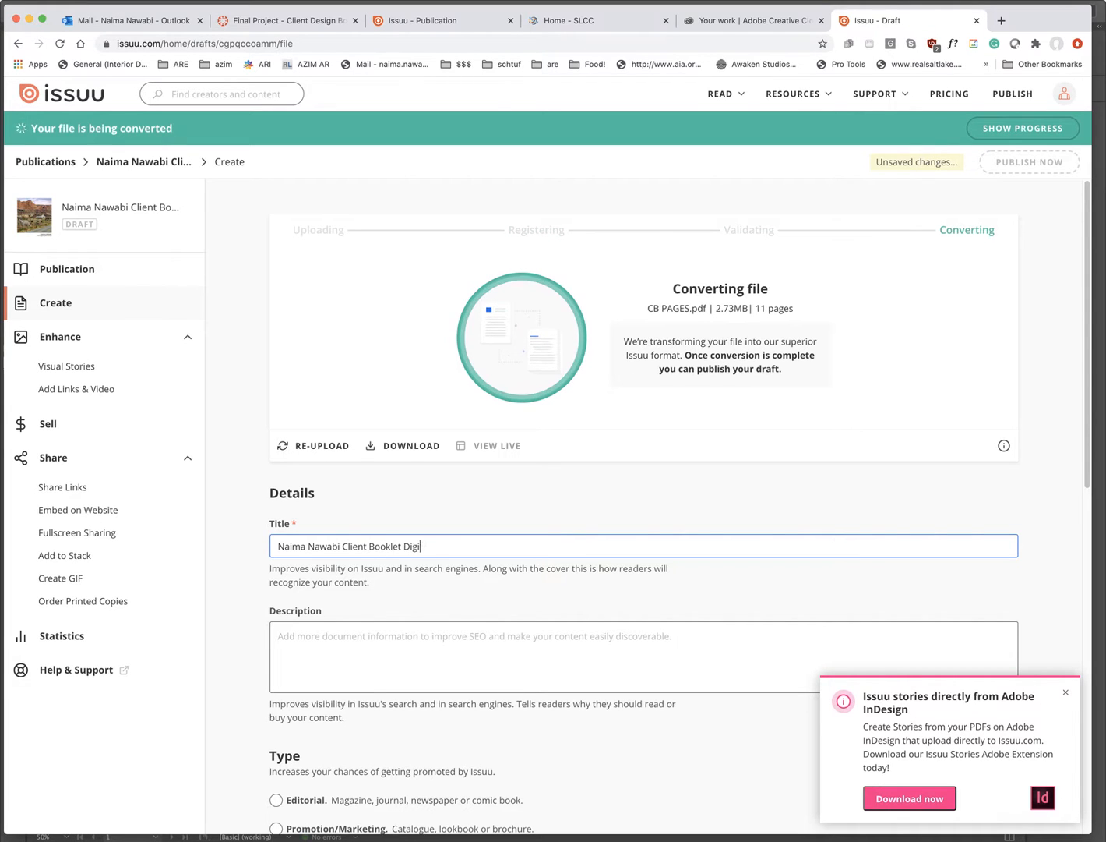
key(BackSpace)
key(BackSpace)
text(aphics 2020)
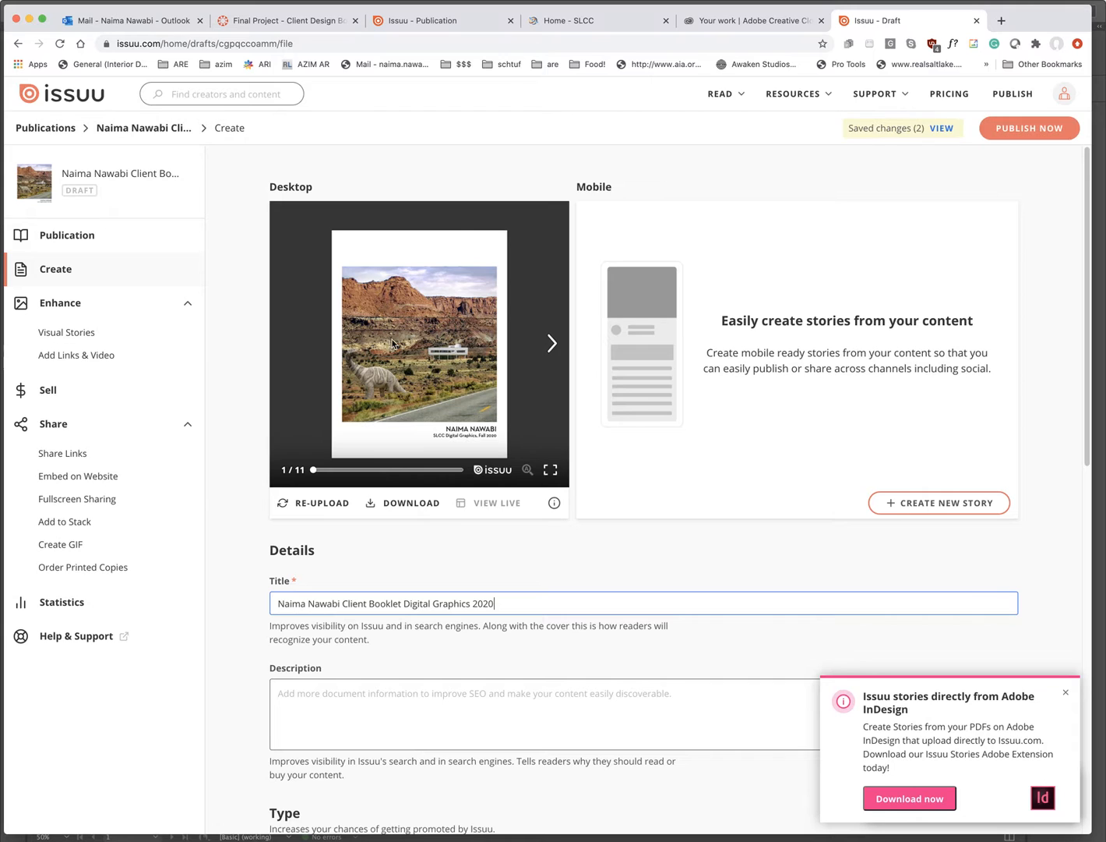
- Copy the title into the Description field
click(552, 343)
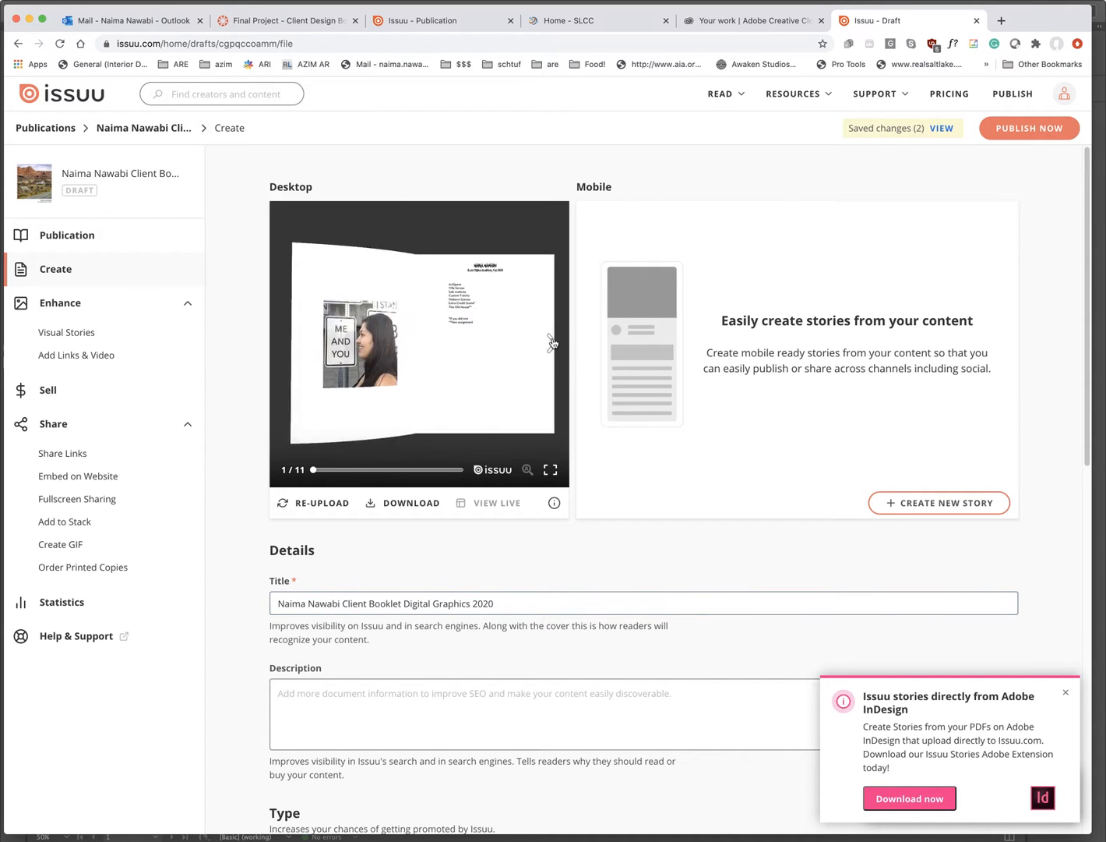
scroll(622, 531, down, 2)
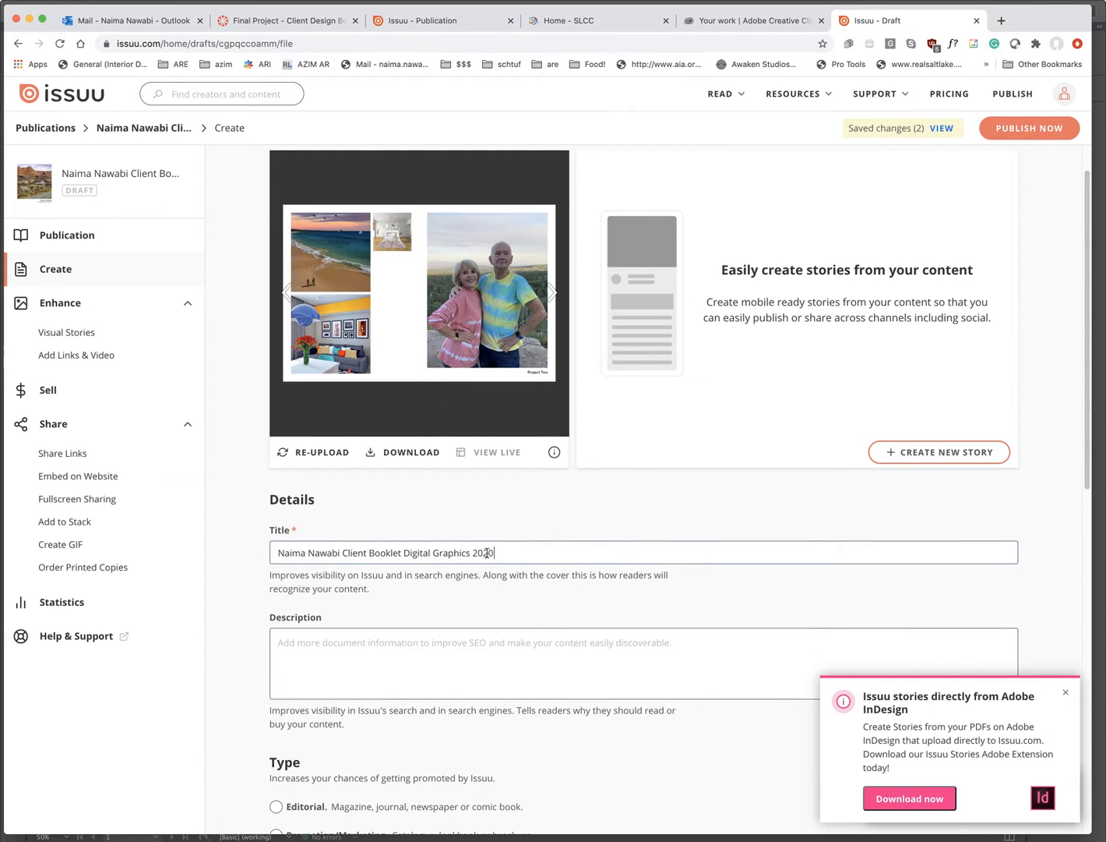
drag(497, 553, 233, 548)
key(super+c)
click(349, 670)
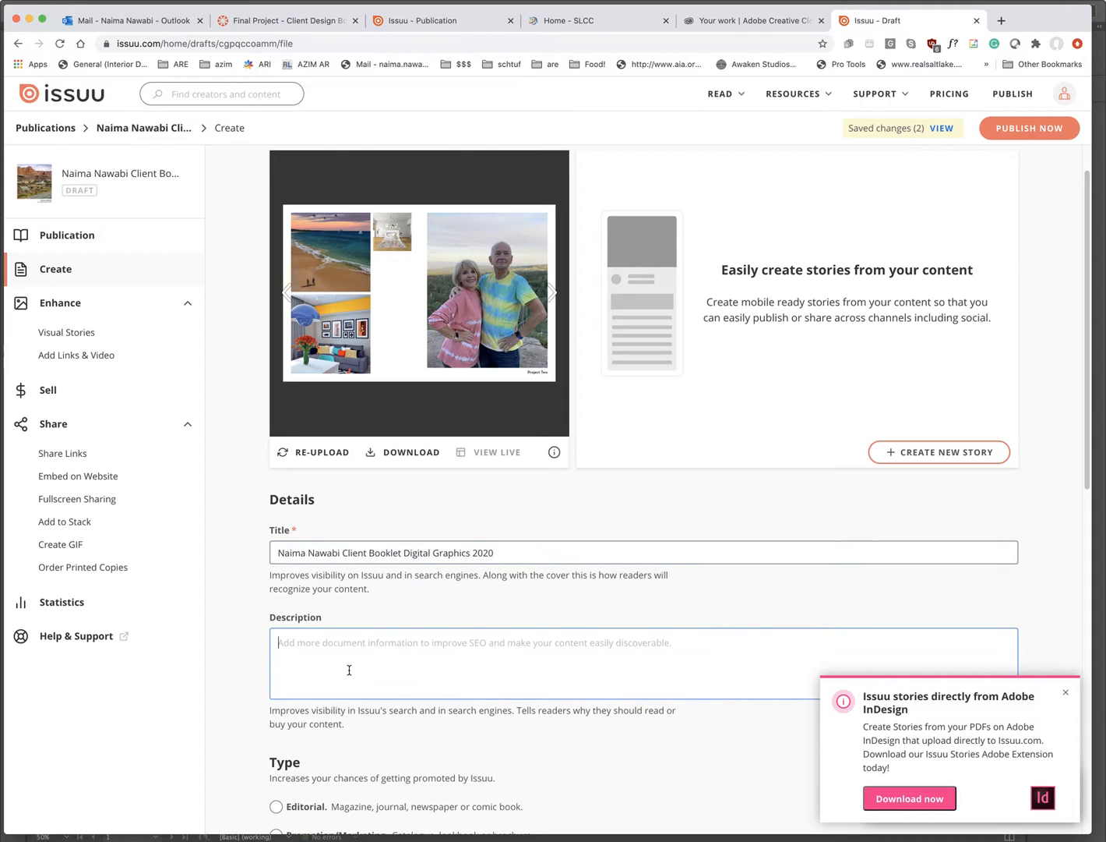
key(super+v)
- Set the publication type to Other and allow downloads
scroll(521, 657, down, 4)
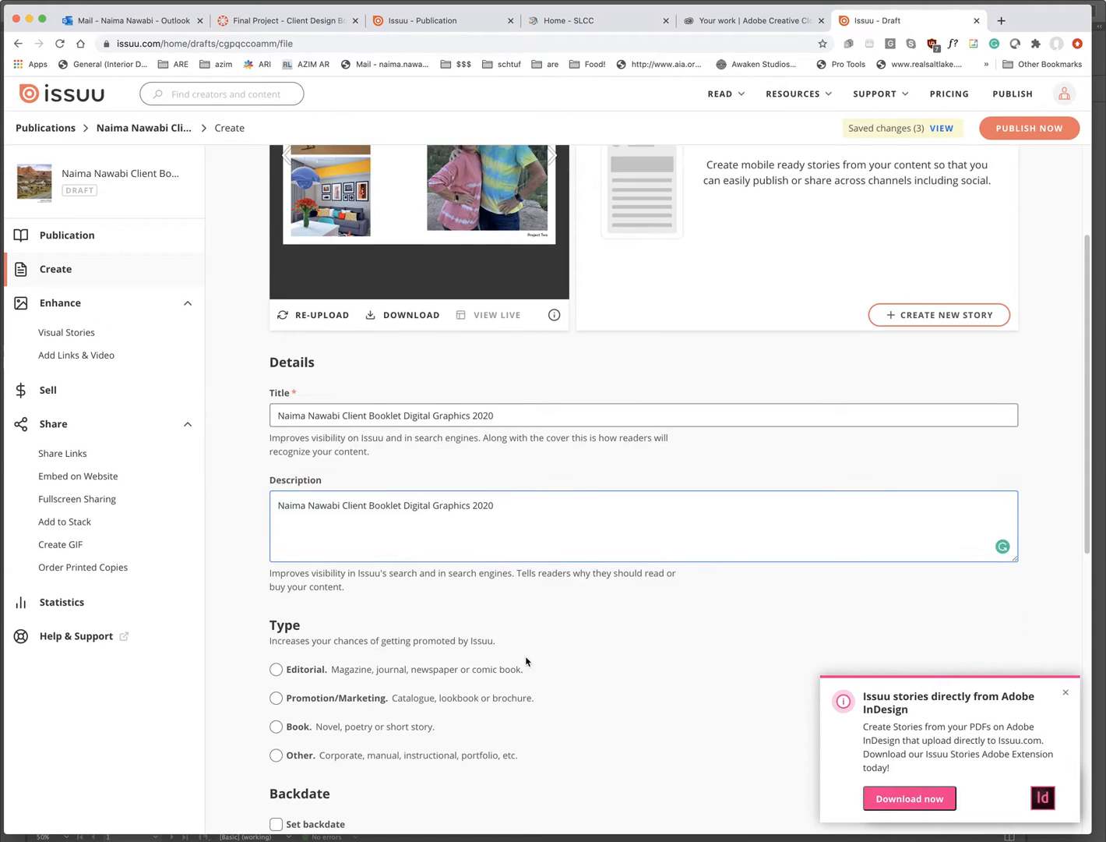
scroll(575, 663, down, 1)
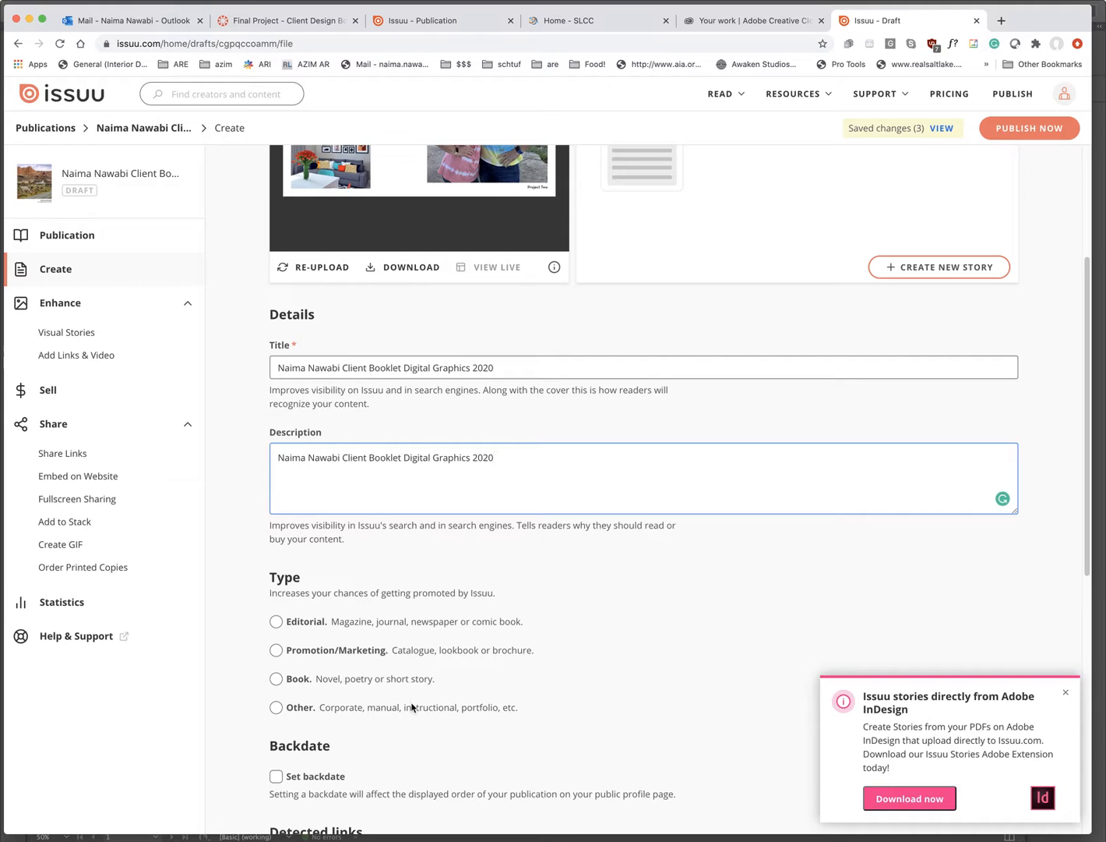
scroll(546, 647, down, 1)
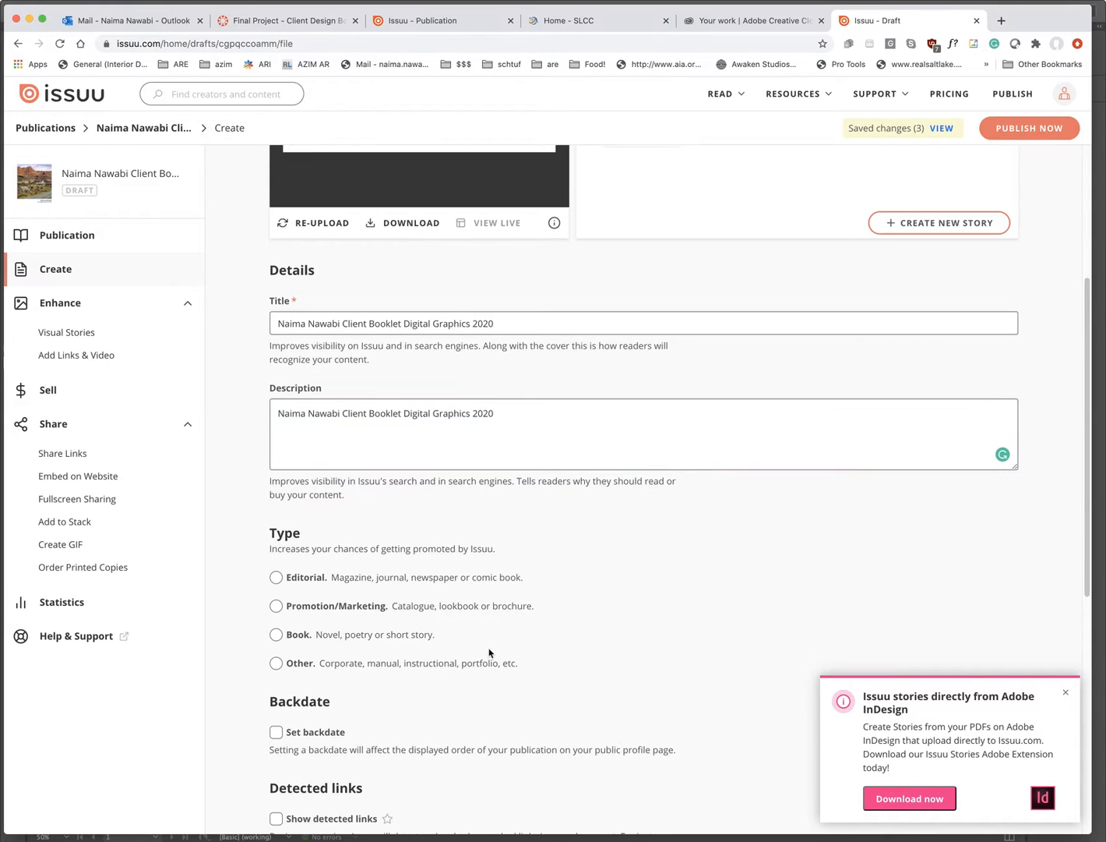
click(276, 663)
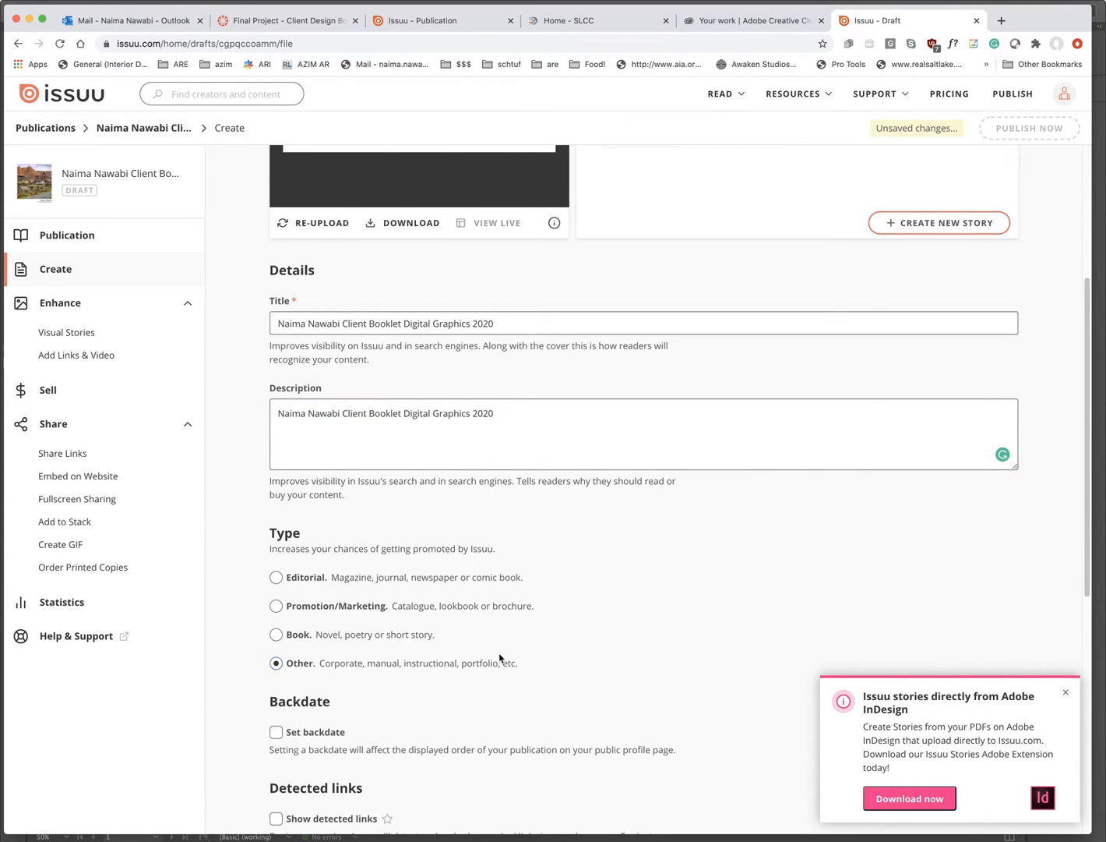
scroll(500, 658, down, 4)
scroll(519, 644, down, 4)
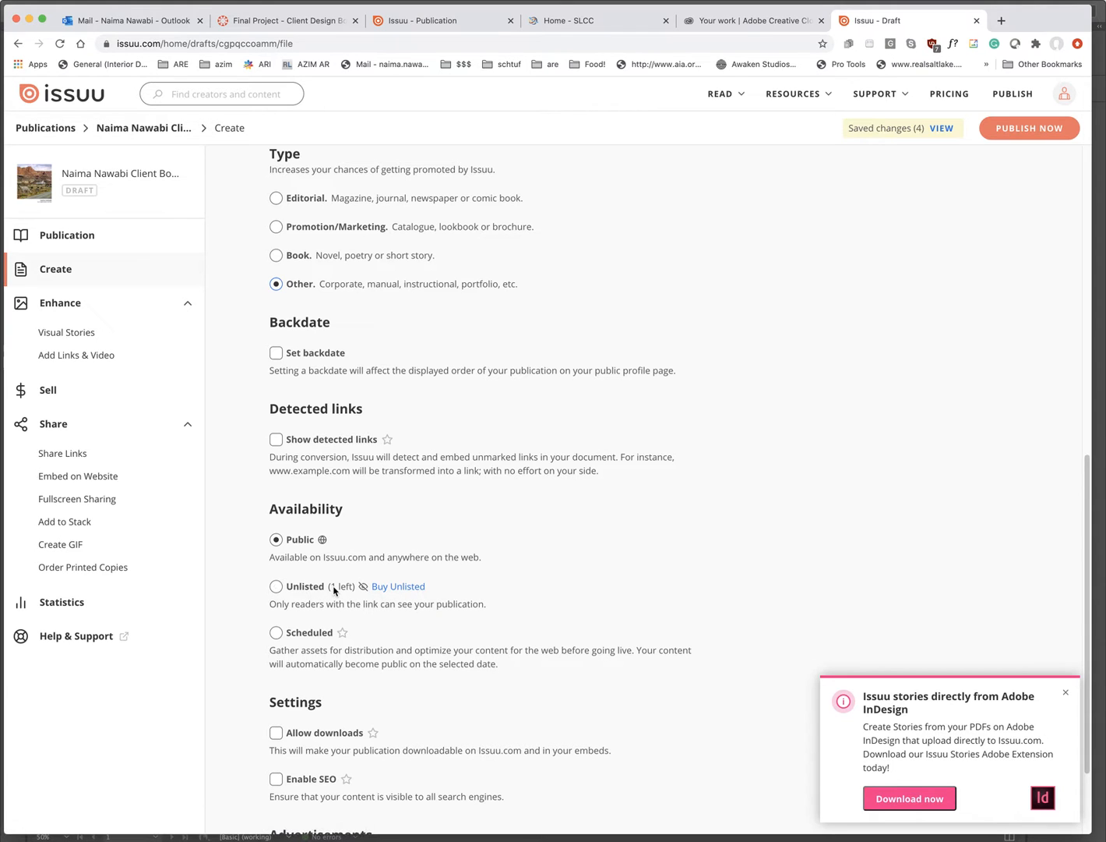
scroll(546, 604, down, 2)
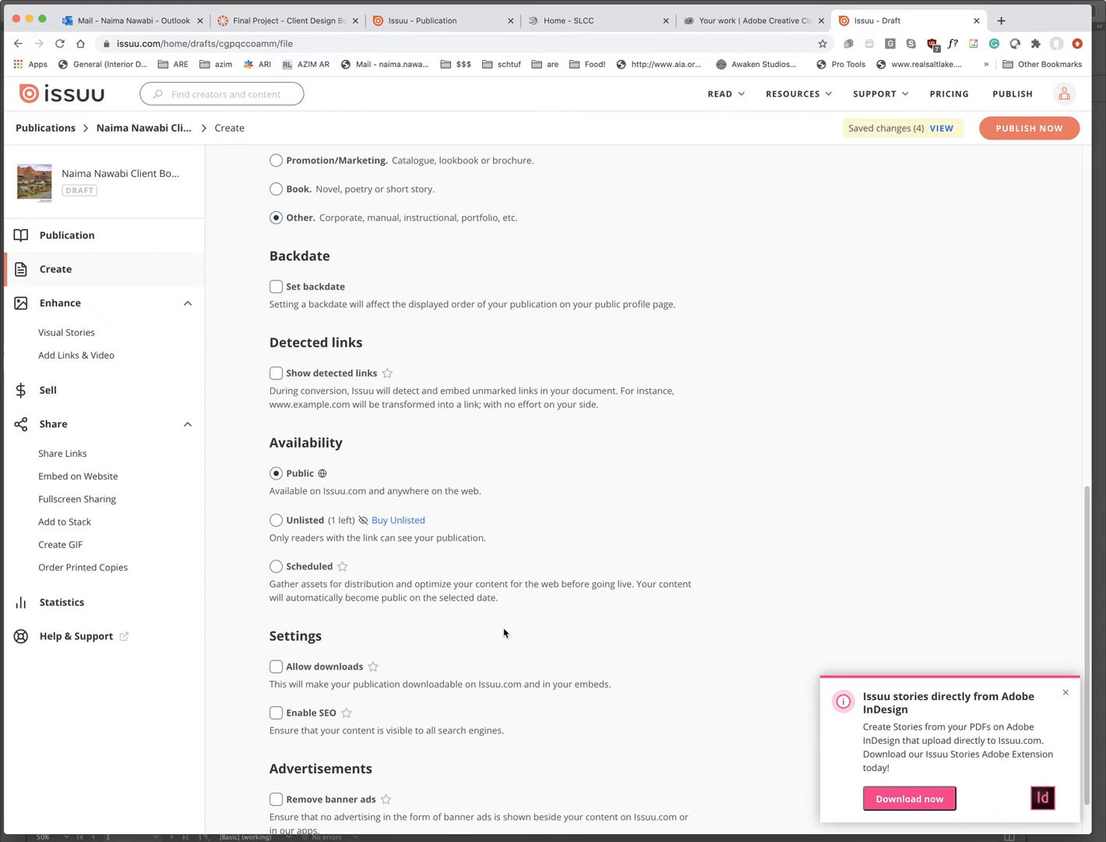
scroll(506, 634, down, 2)
click(282, 614)
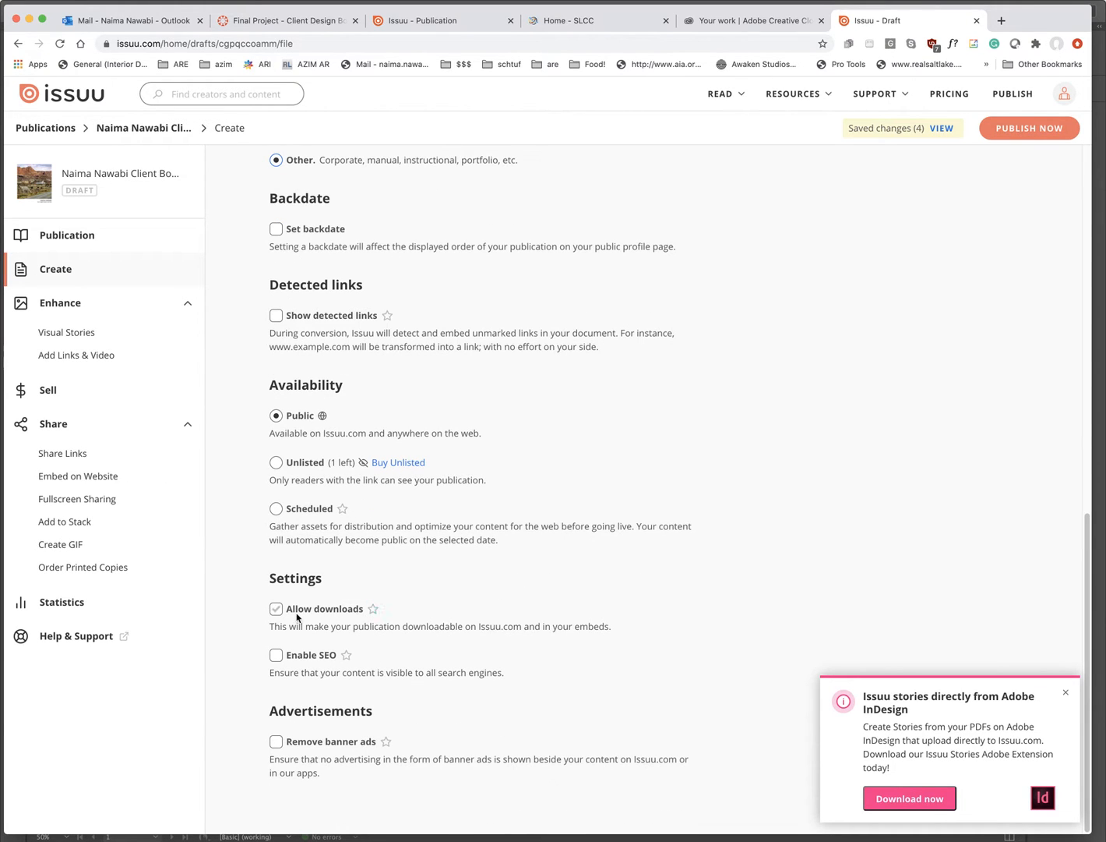
mouse_move(375, 611)
scroll(600, 584, up, 5)
scroll(614, 567, up, 5)
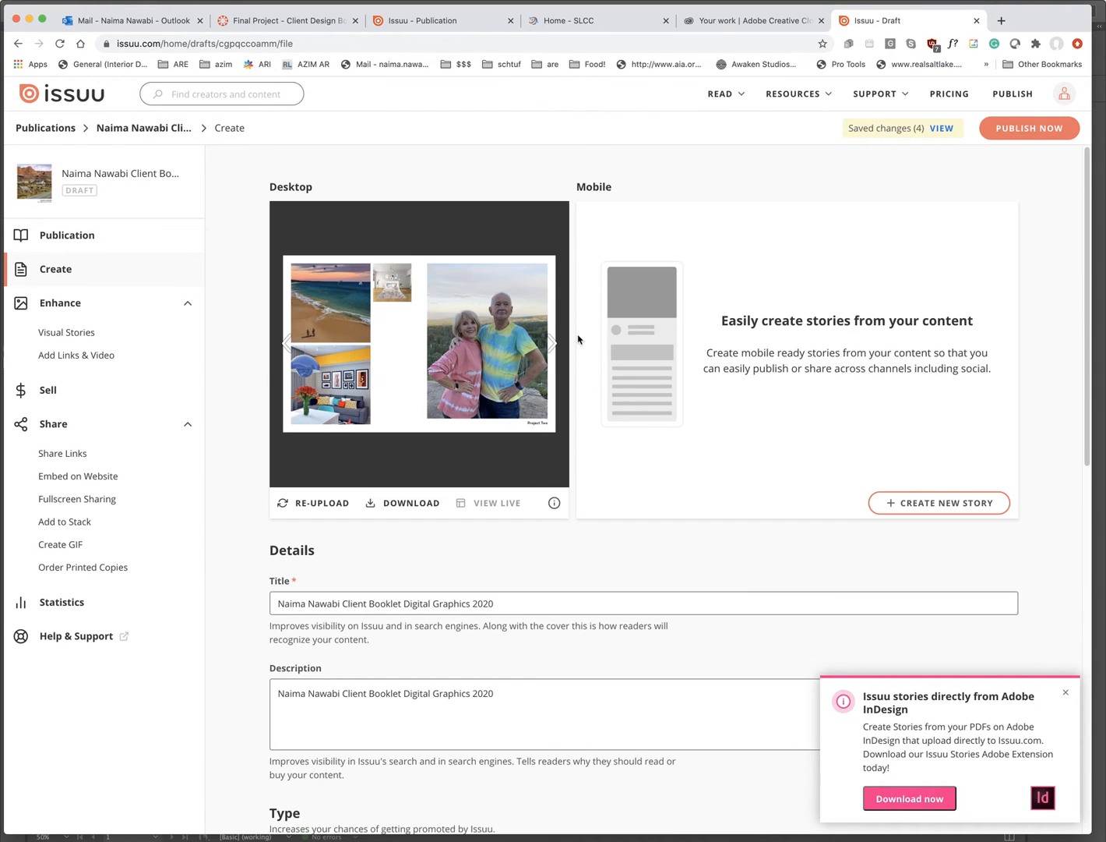
- Publish the booklet live on Issuu and copy its public link
click(1020, 129)
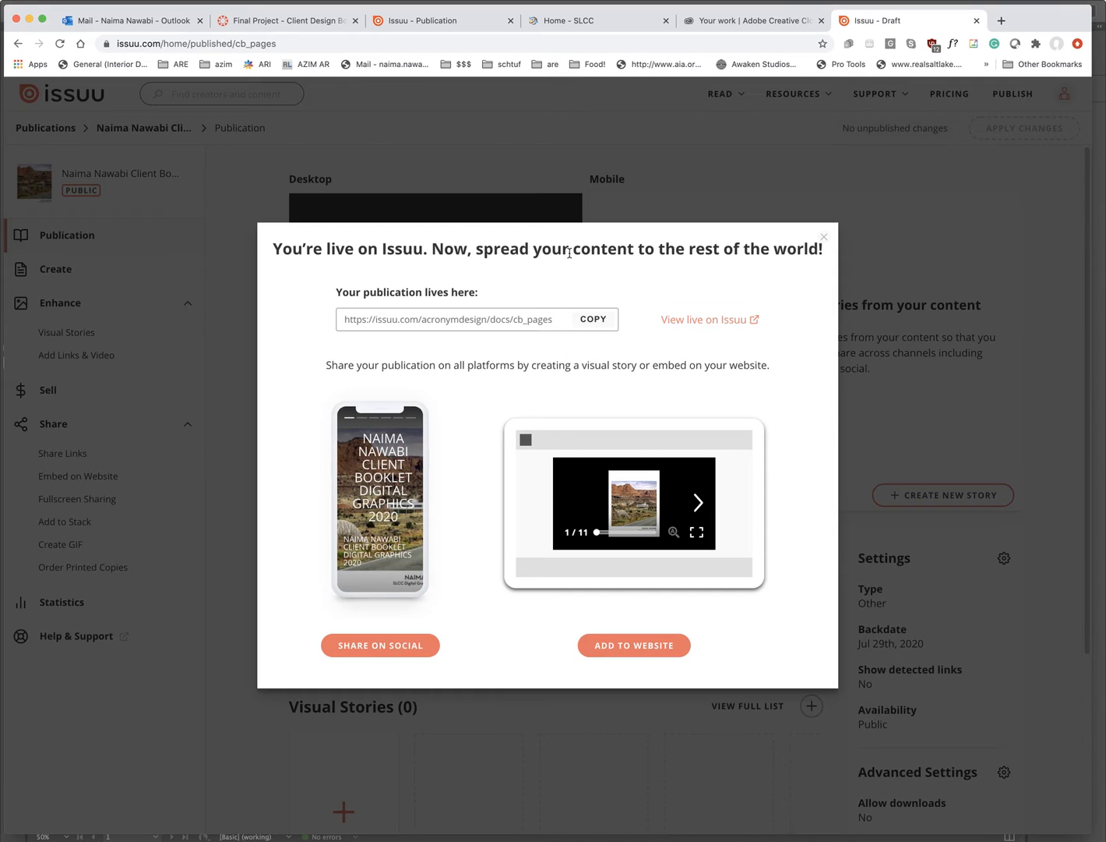
click(592, 320)
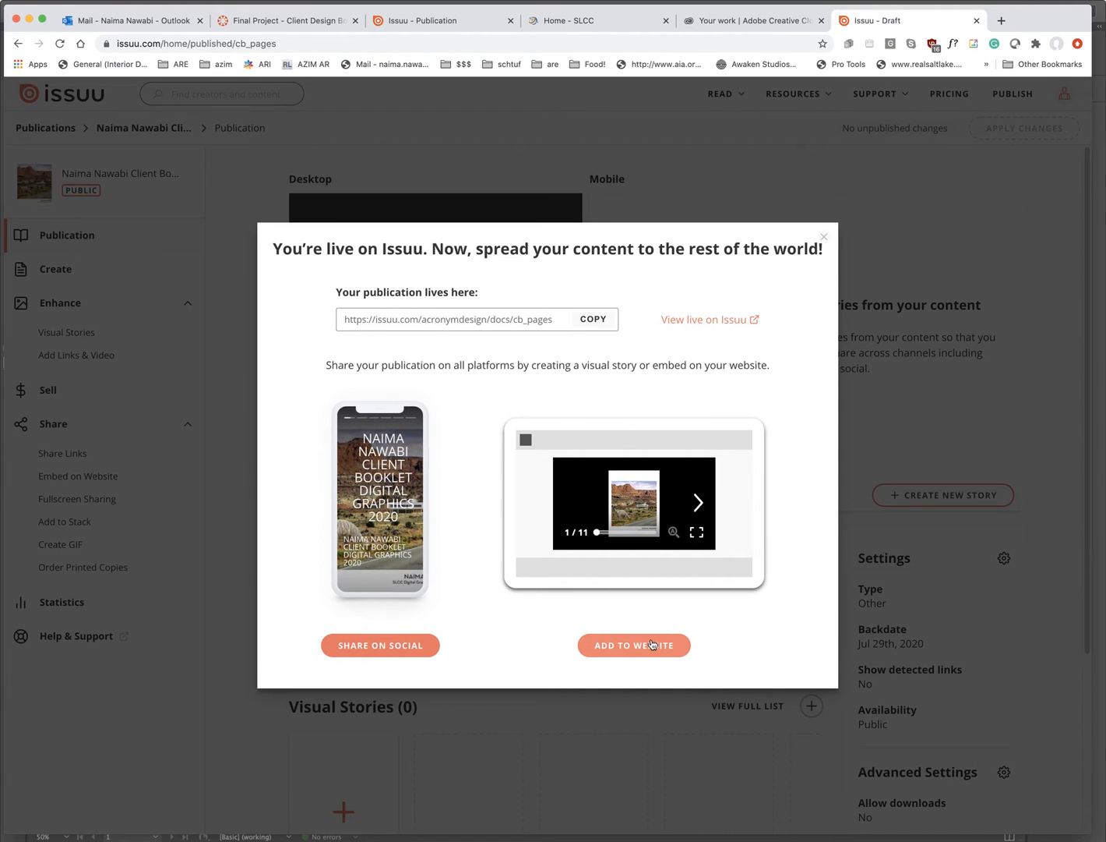
click(823, 237)
- Open the cb_pages link in a new tab and page through to the final 10-11 spread
click(1000, 21)
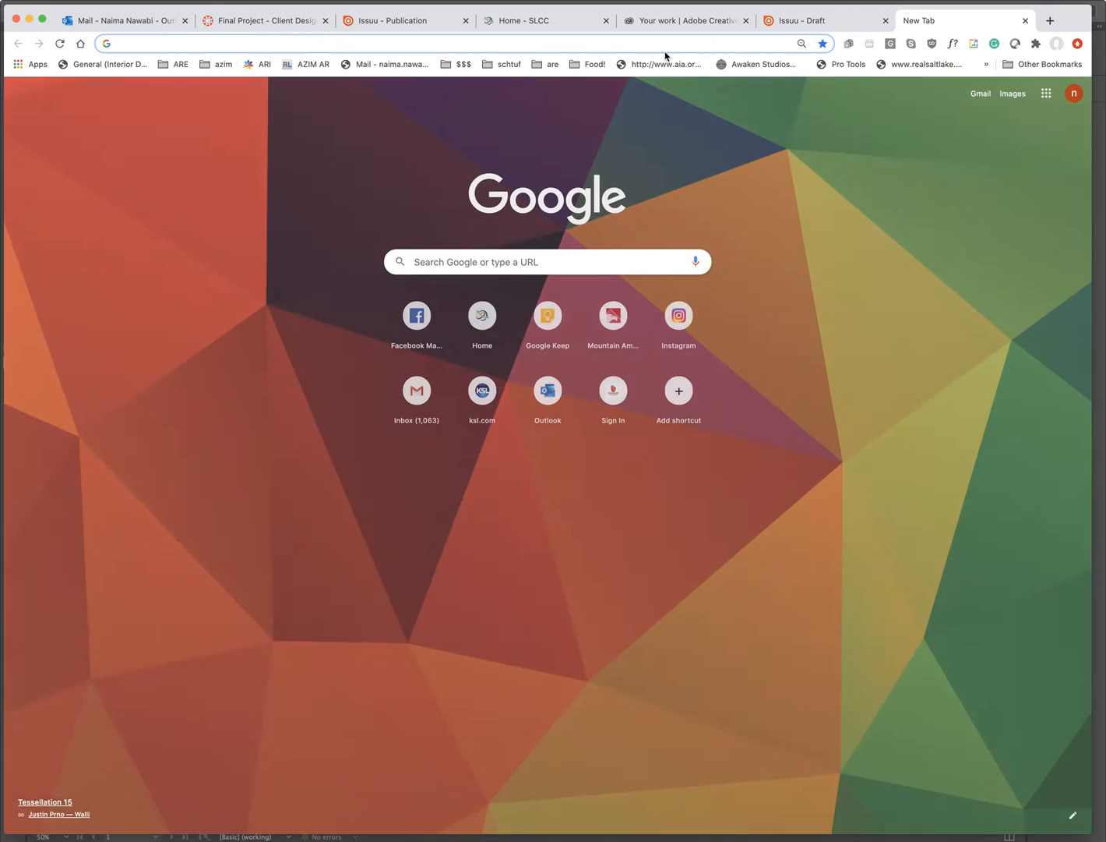
key(super+v)
key(Return)
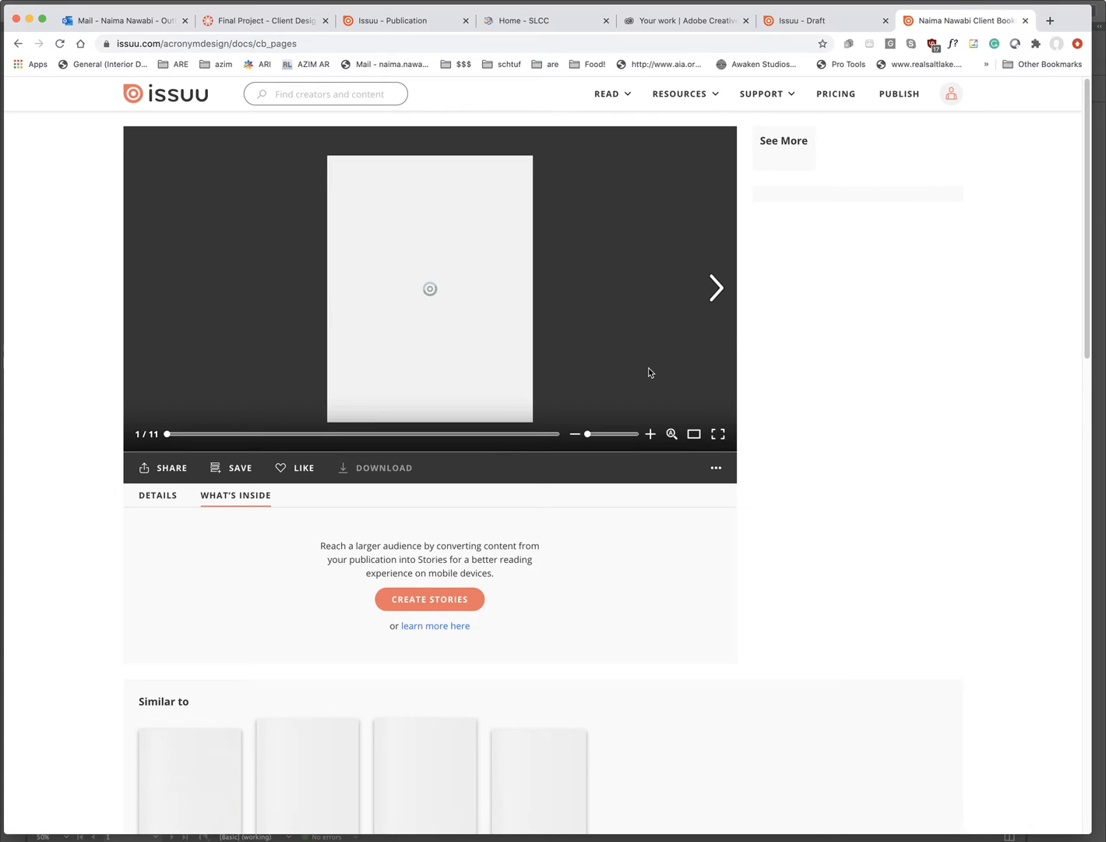
click(720, 292)
click(721, 292)
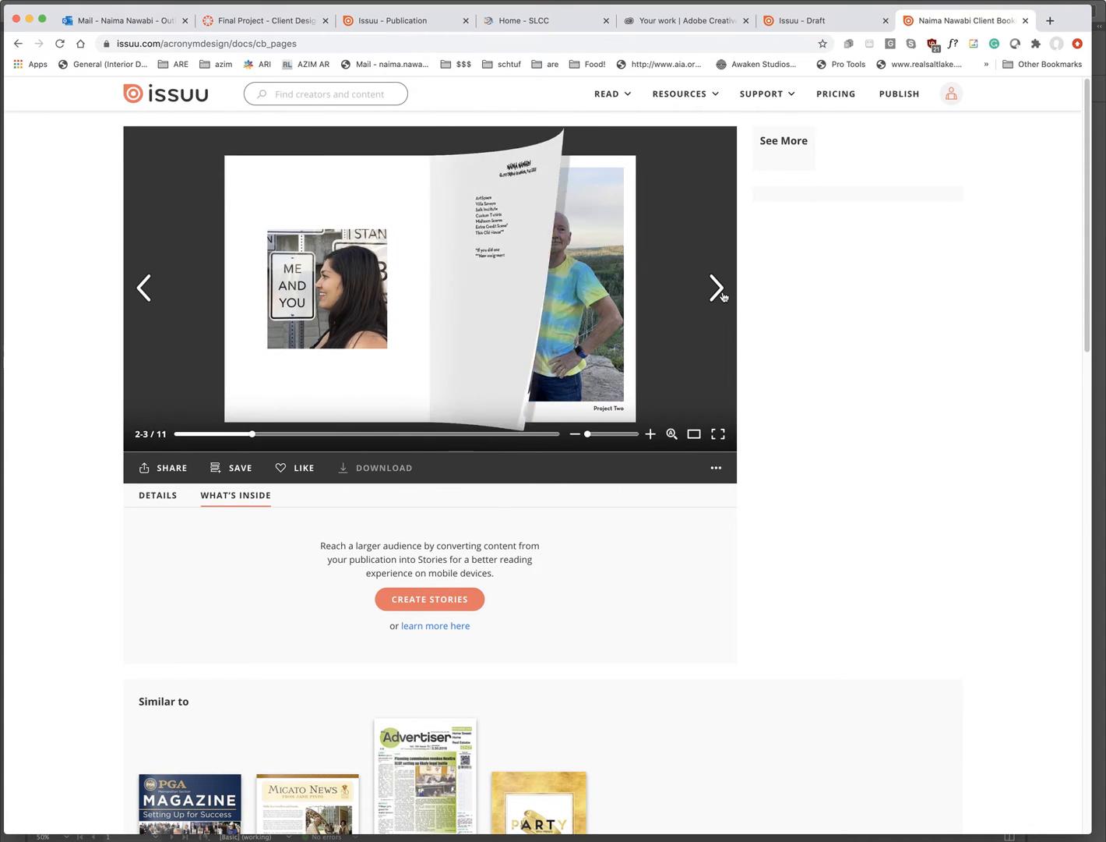
click(717, 288)
click(717, 288)
click(718, 289)
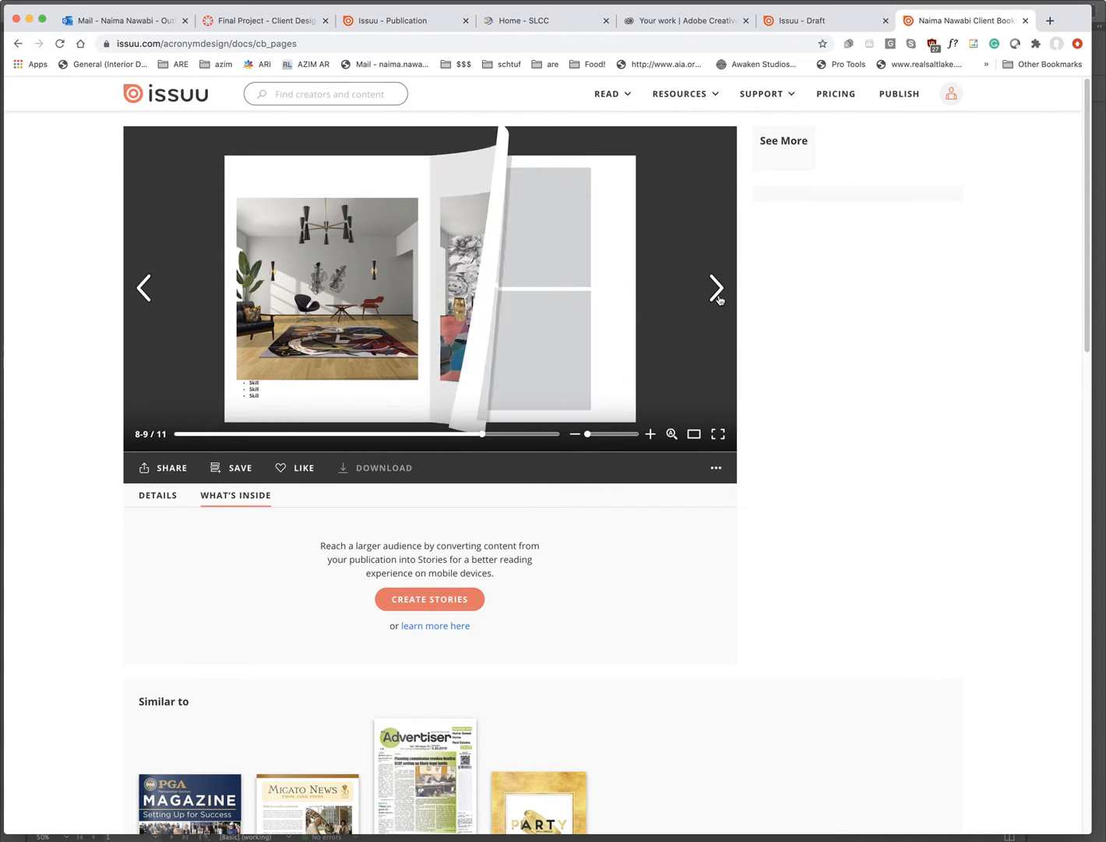
- Copy the publication's share link from its Share options
click(172, 473)
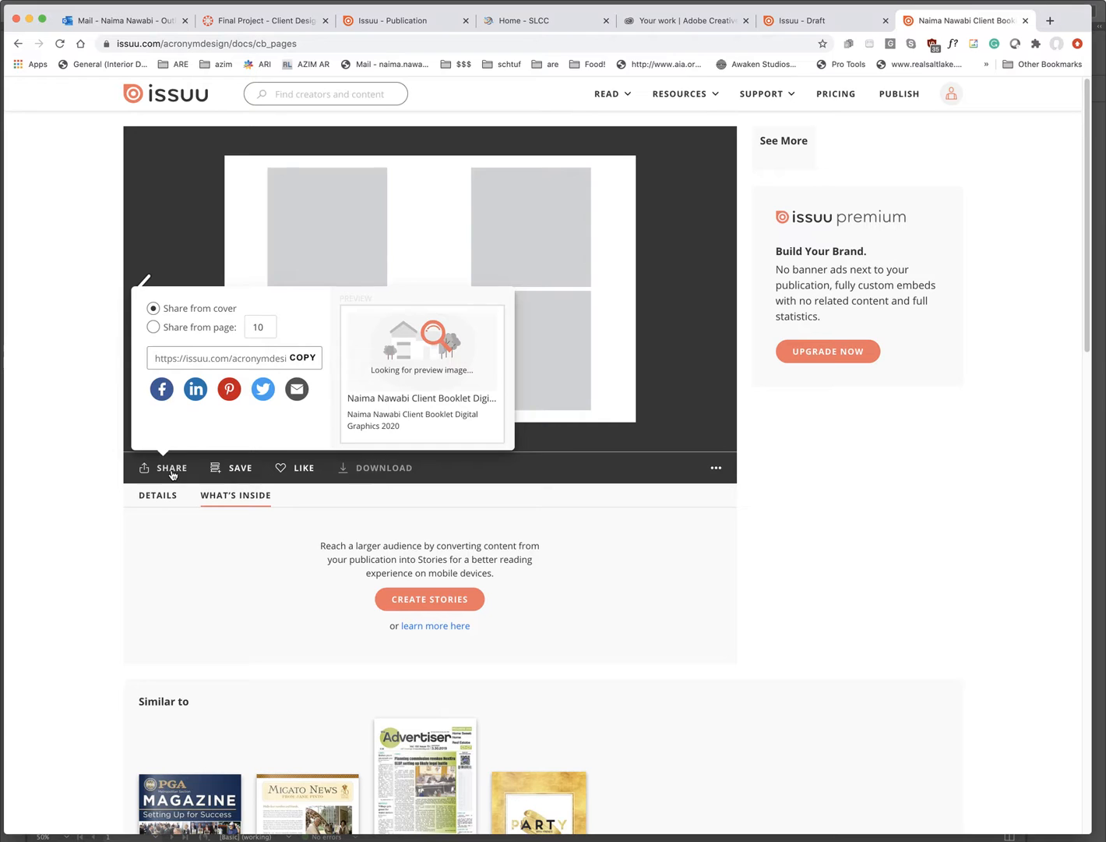
click(300, 359)
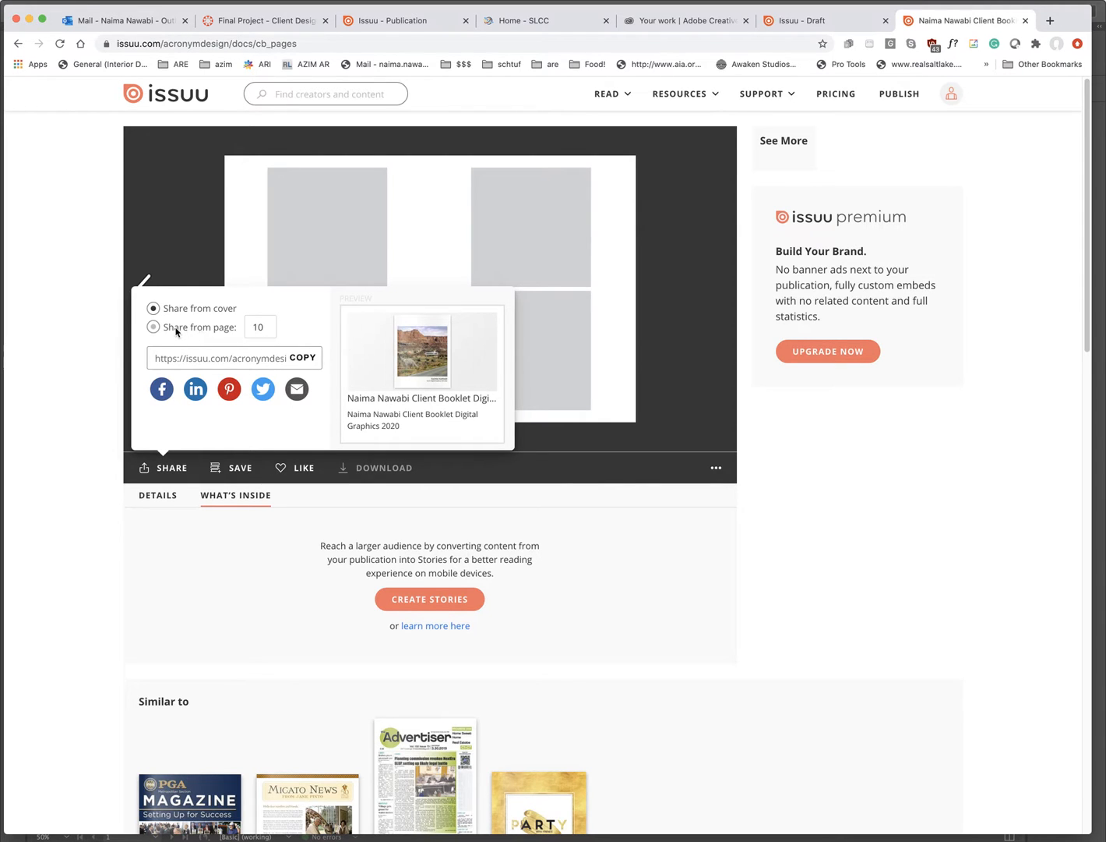
click(309, 359)
mouse_move(762, 99)
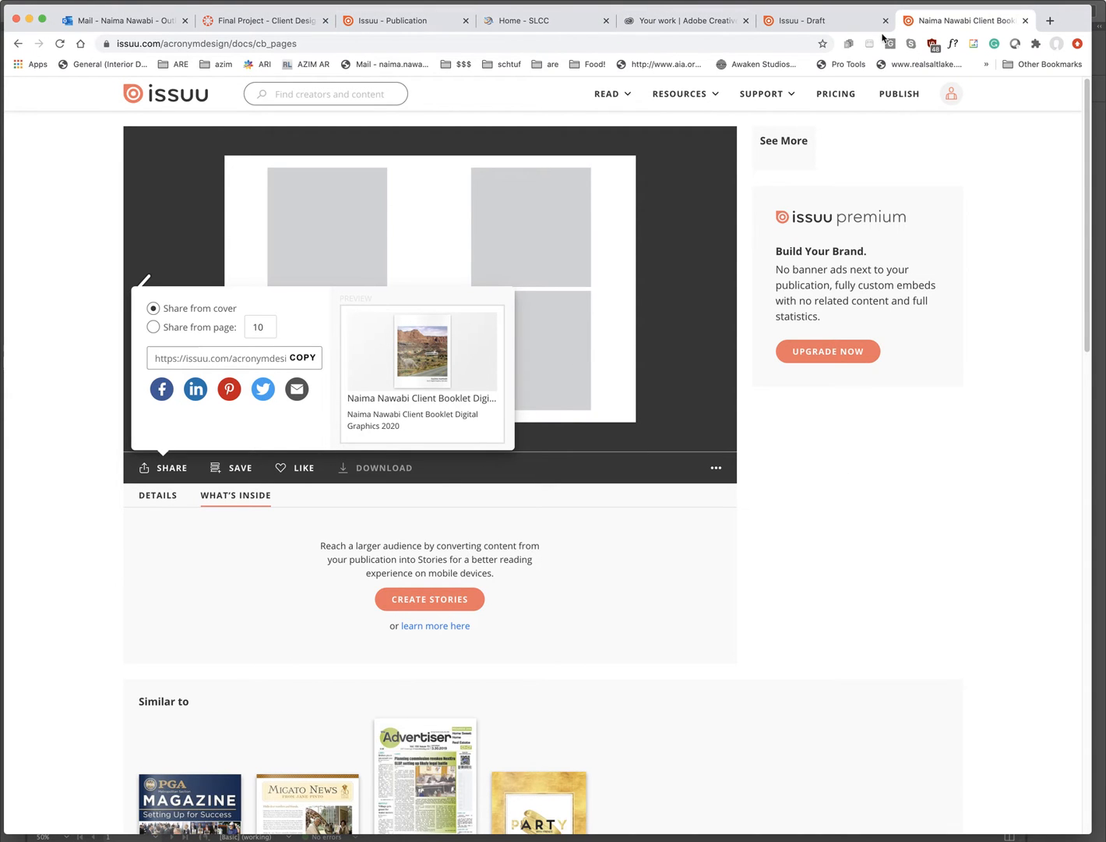
- On the Canvas Final Project page, highlight the Booklet PDF Spreads and Issuu link requirements
click(255, 21)
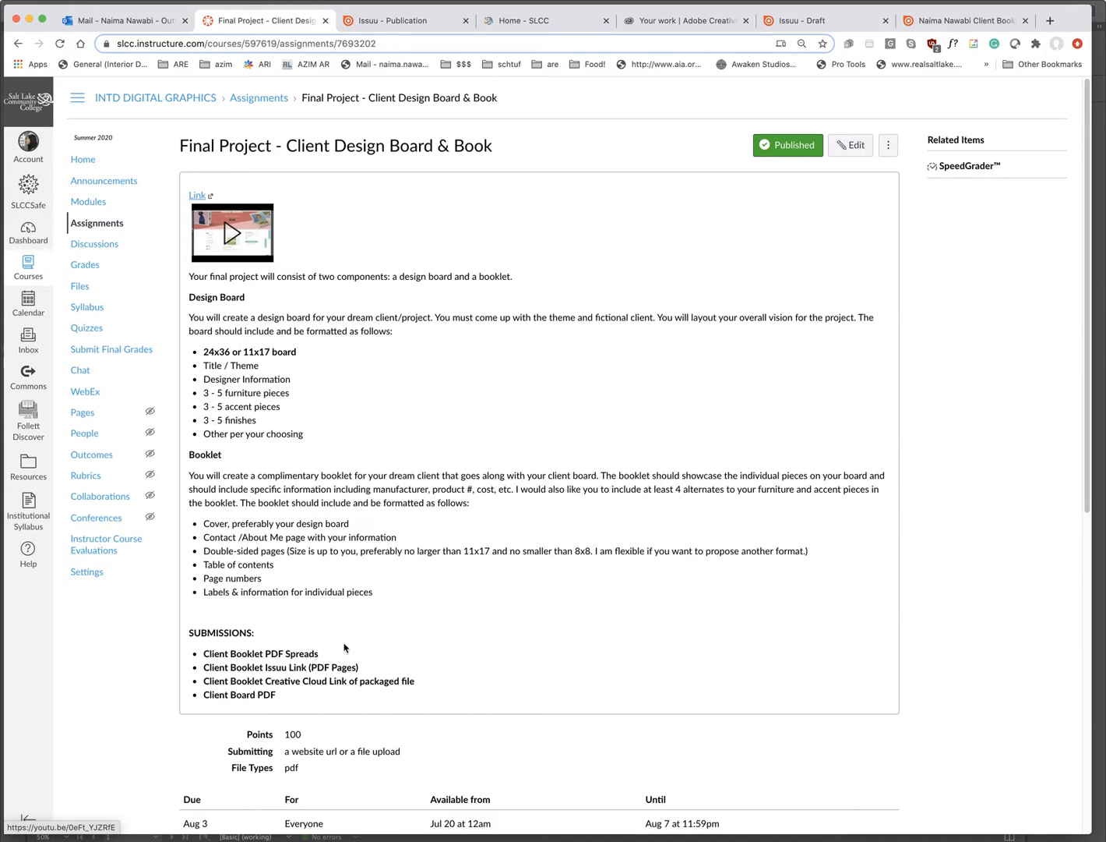
drag(319, 657, 204, 656)
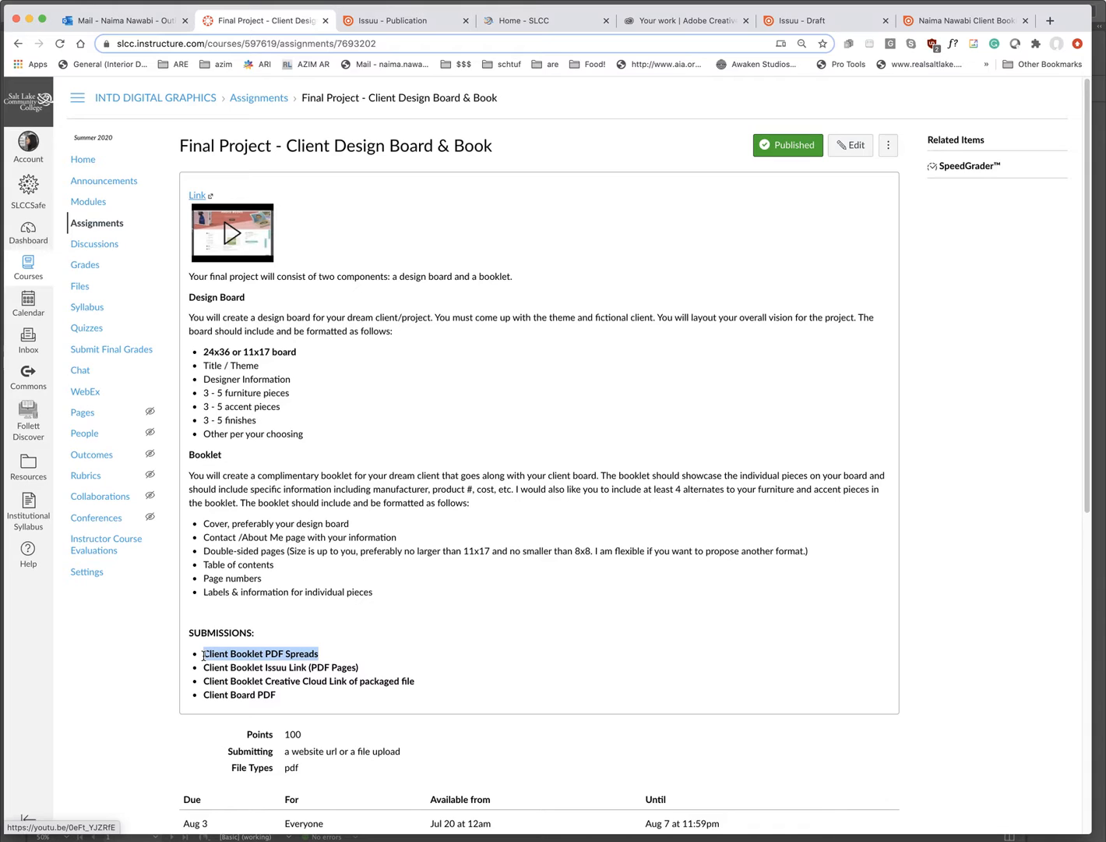
scroll(452, 661, down, 2)
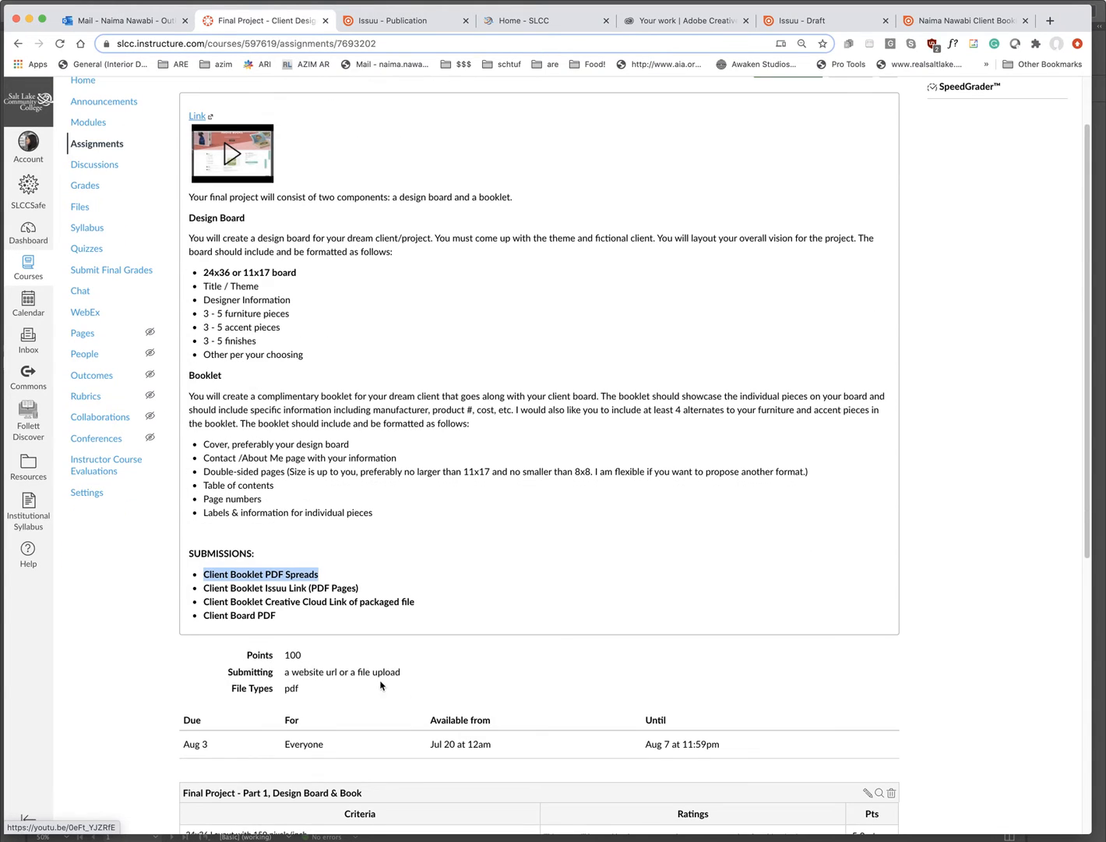
drag(404, 672, 353, 673)
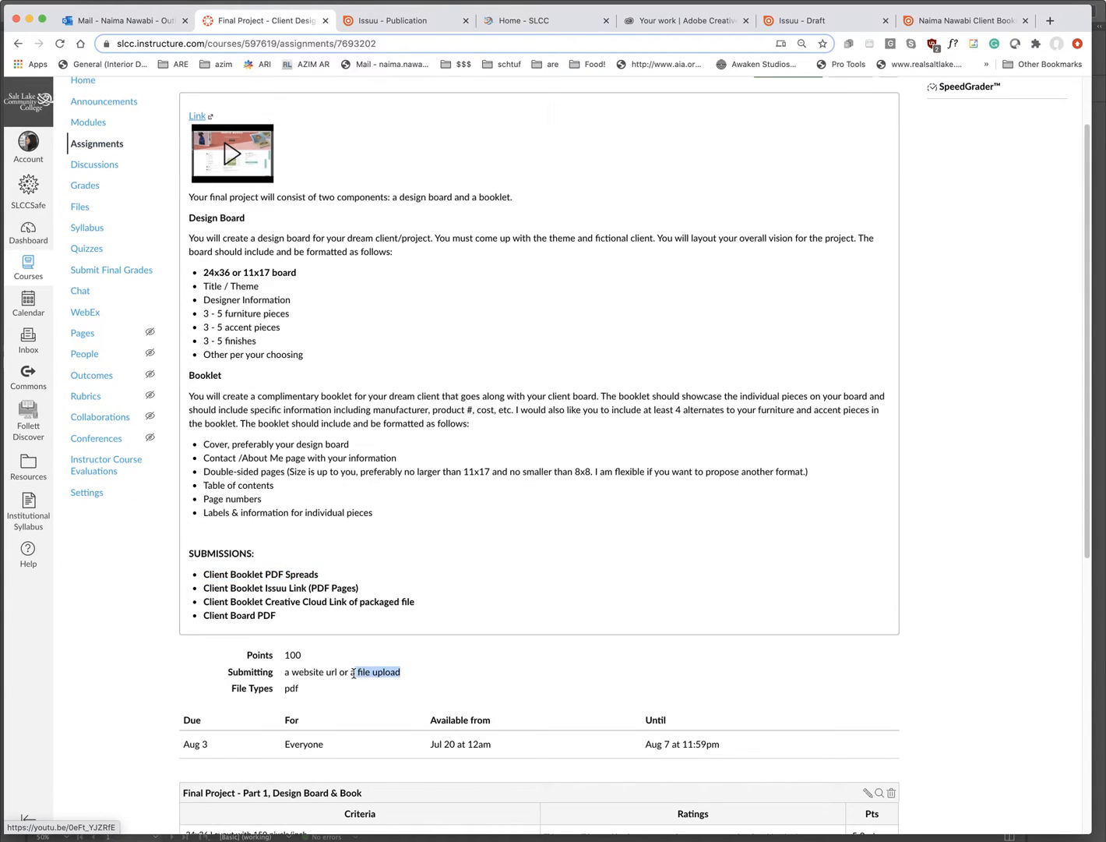
drag(360, 589, 204, 589)
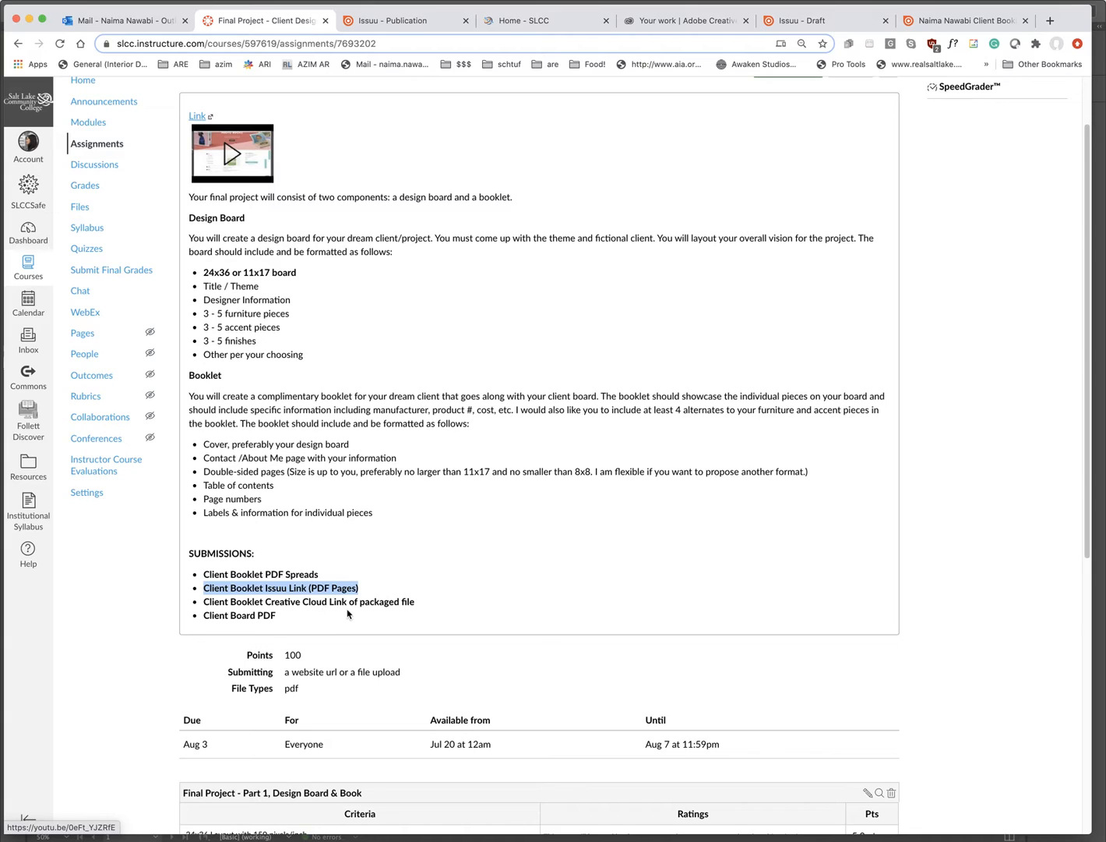
- Highlight the Client Board PDF and Creative Cloud package requirements, then return to InDesign
drag(280, 618, 203, 618)
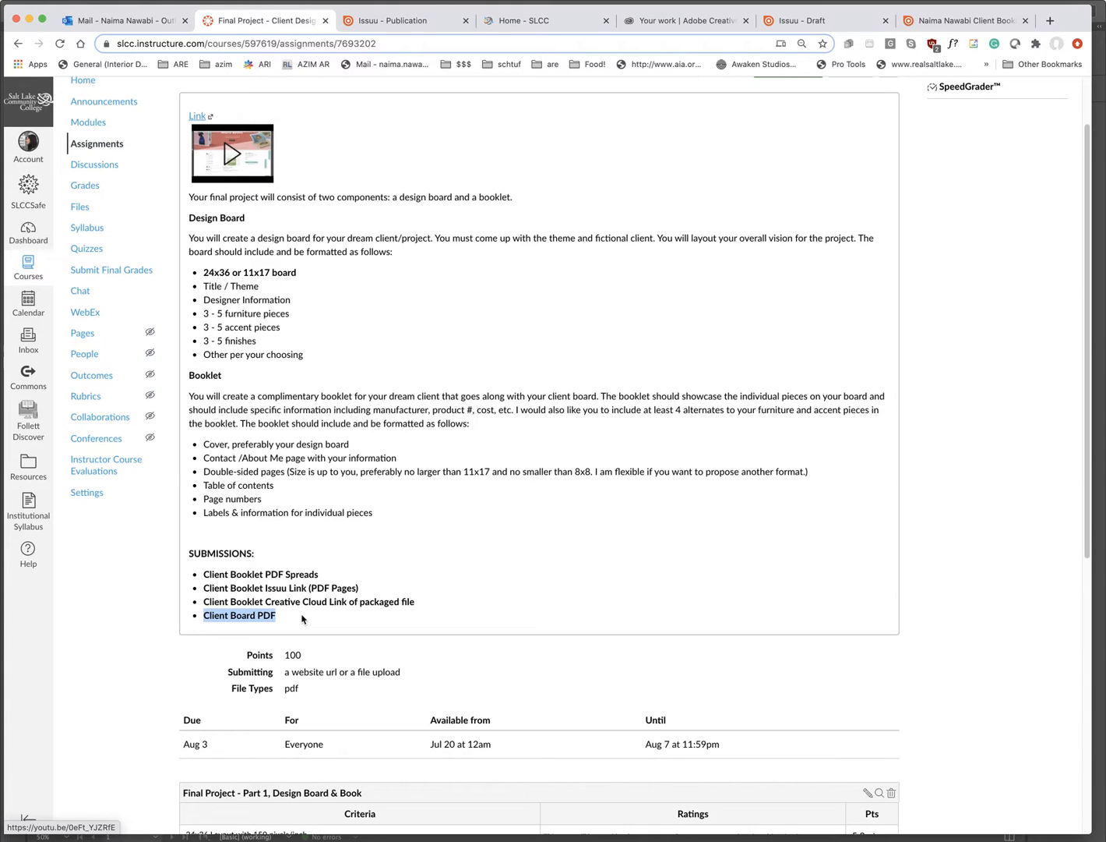
click(319, 578)
drag(319, 578, 228, 574)
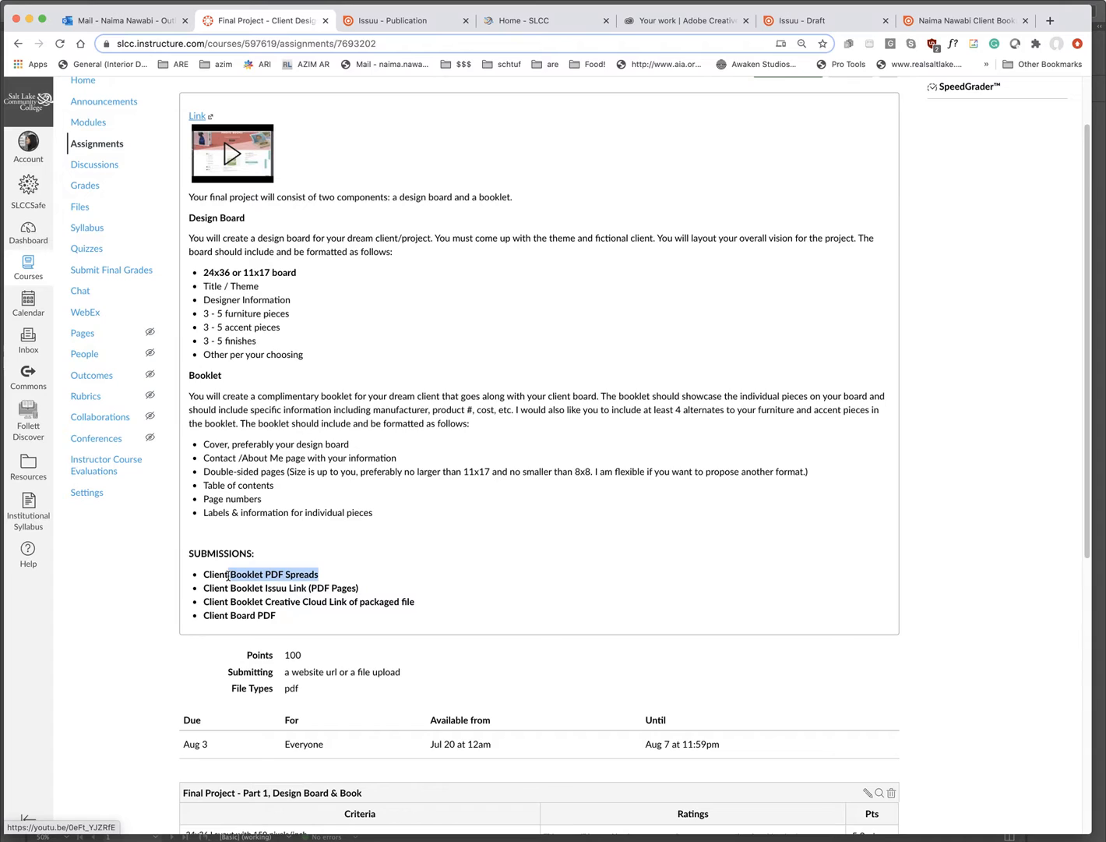
drag(424, 608, 201, 603)
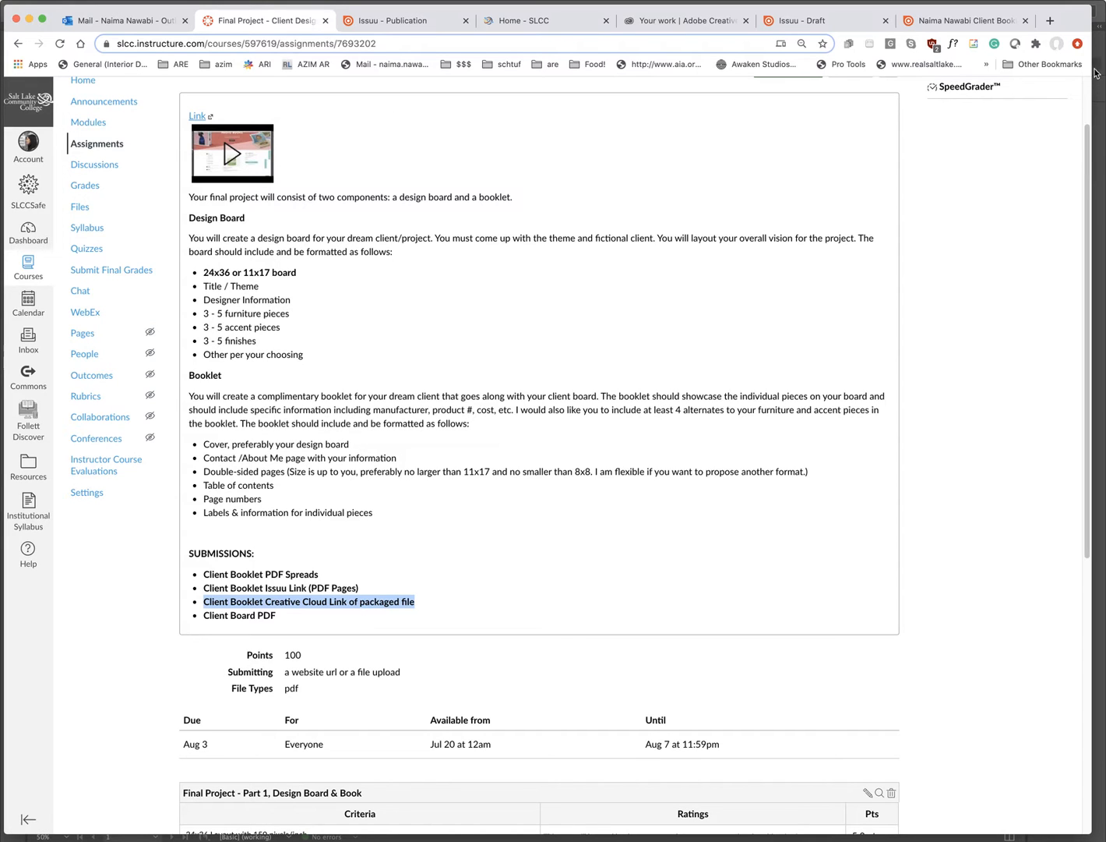
click(1102, 25)
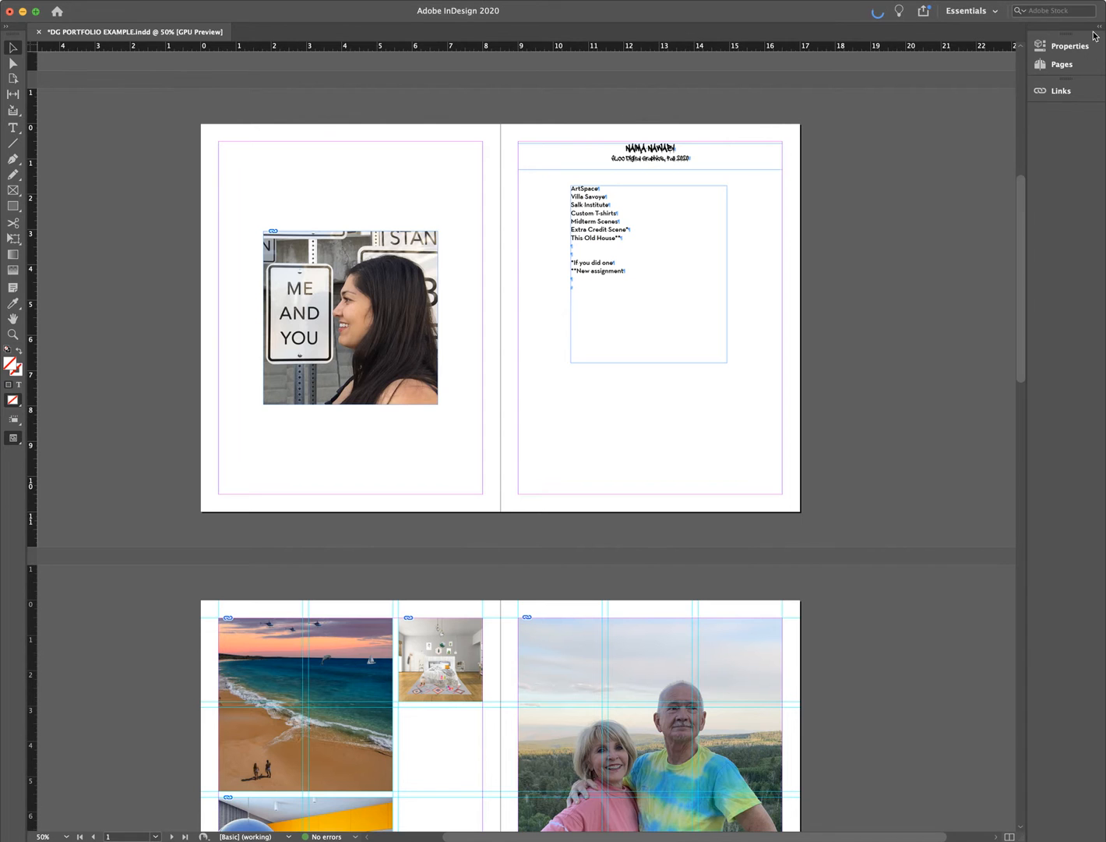
scroll(908, 329, up, 5)
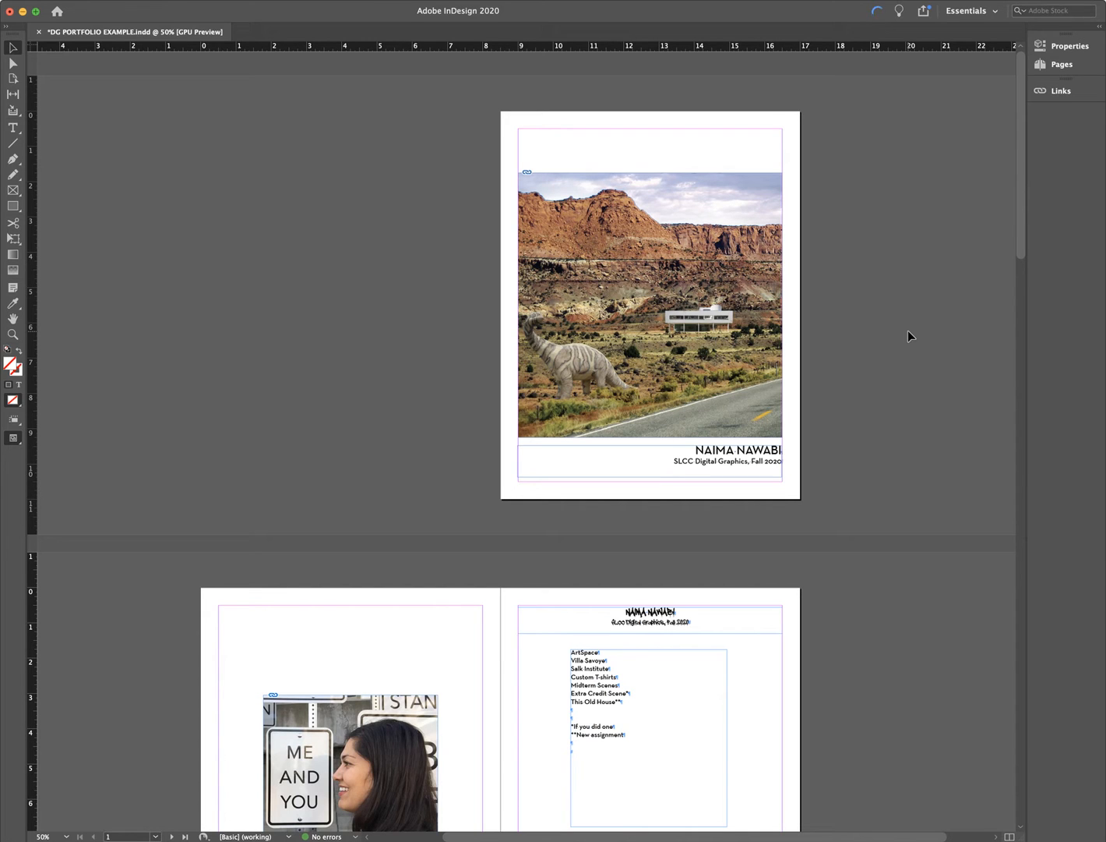
scroll(817, 592, down, 5)
scroll(817, 587, down, 20)
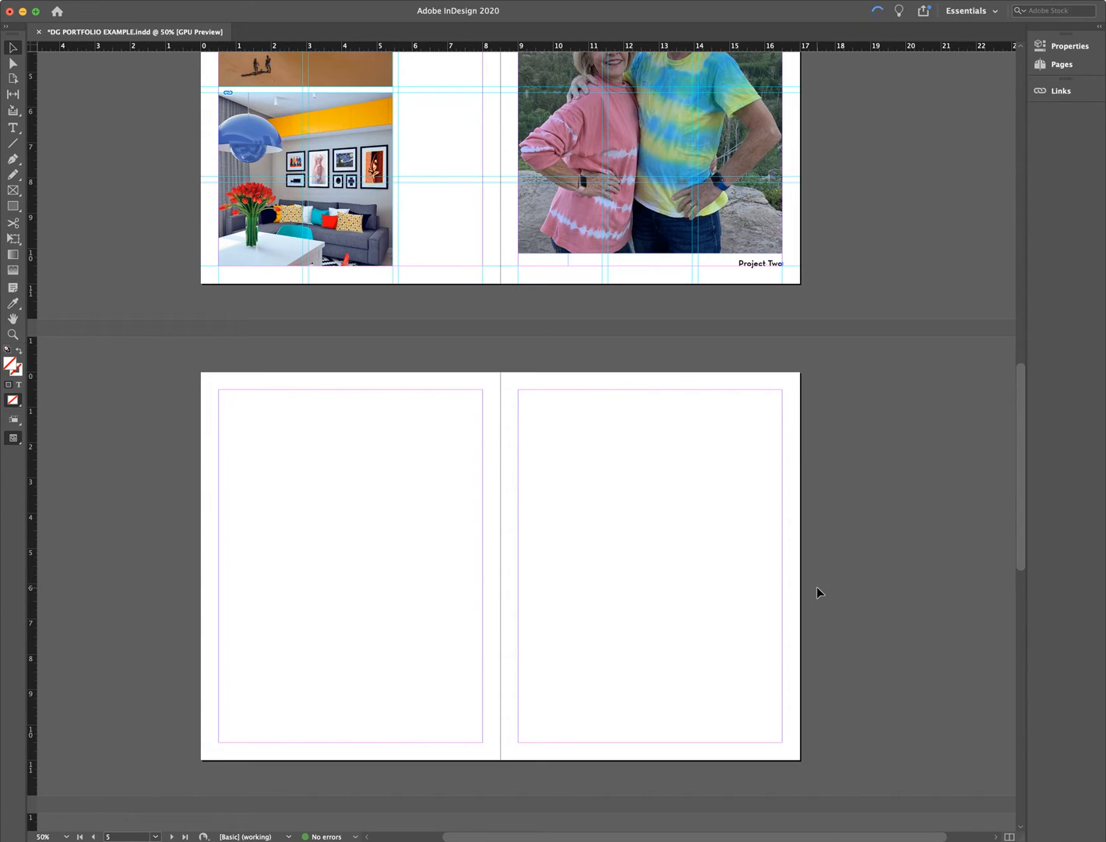
scroll(817, 588, down, 10)
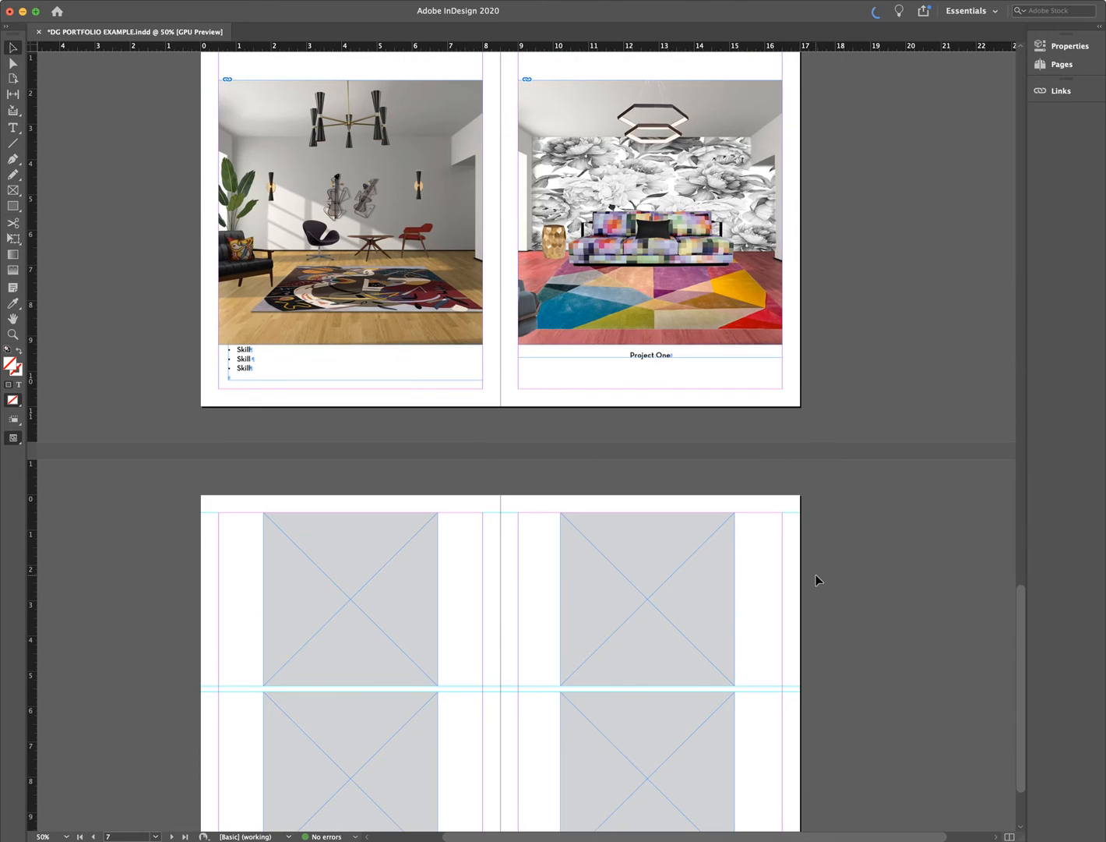
scroll(816, 580, down, 3)
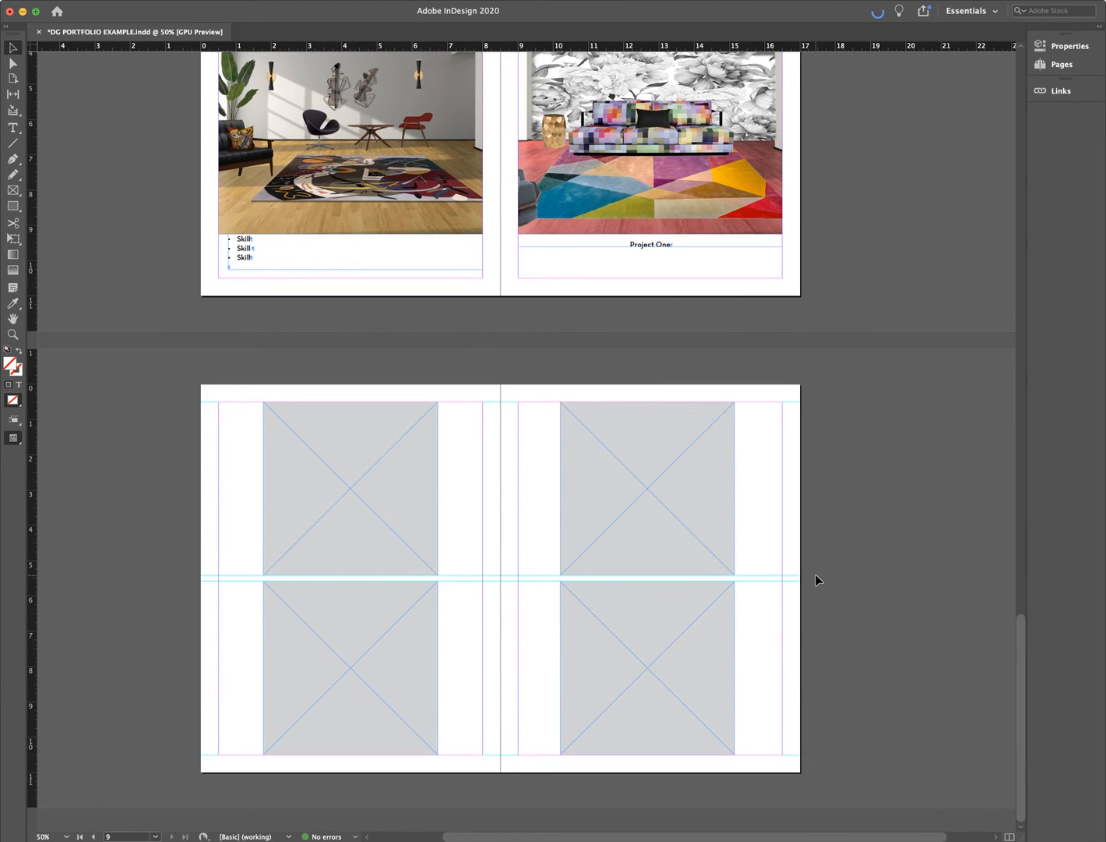
scroll(817, 580, up, 20)
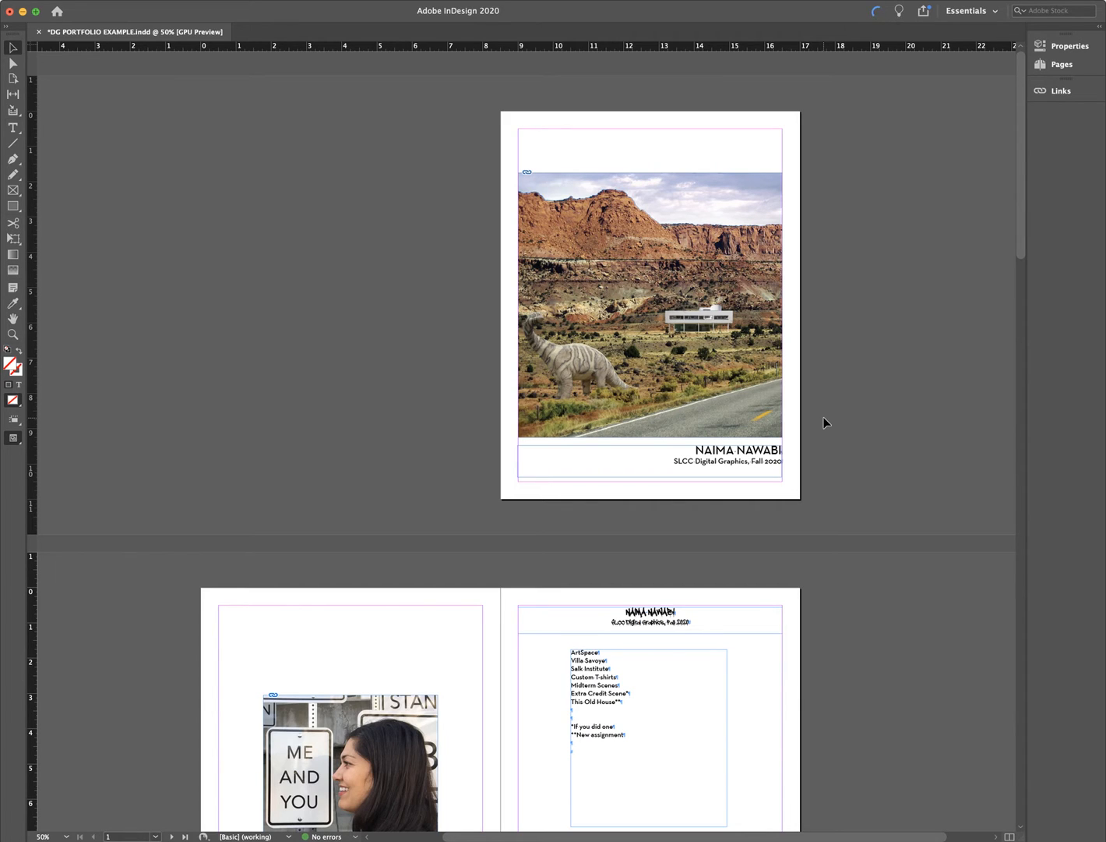
- Inspect the cover, portrait and Project Two couple photo frames
scroll(826, 423, down, 10)
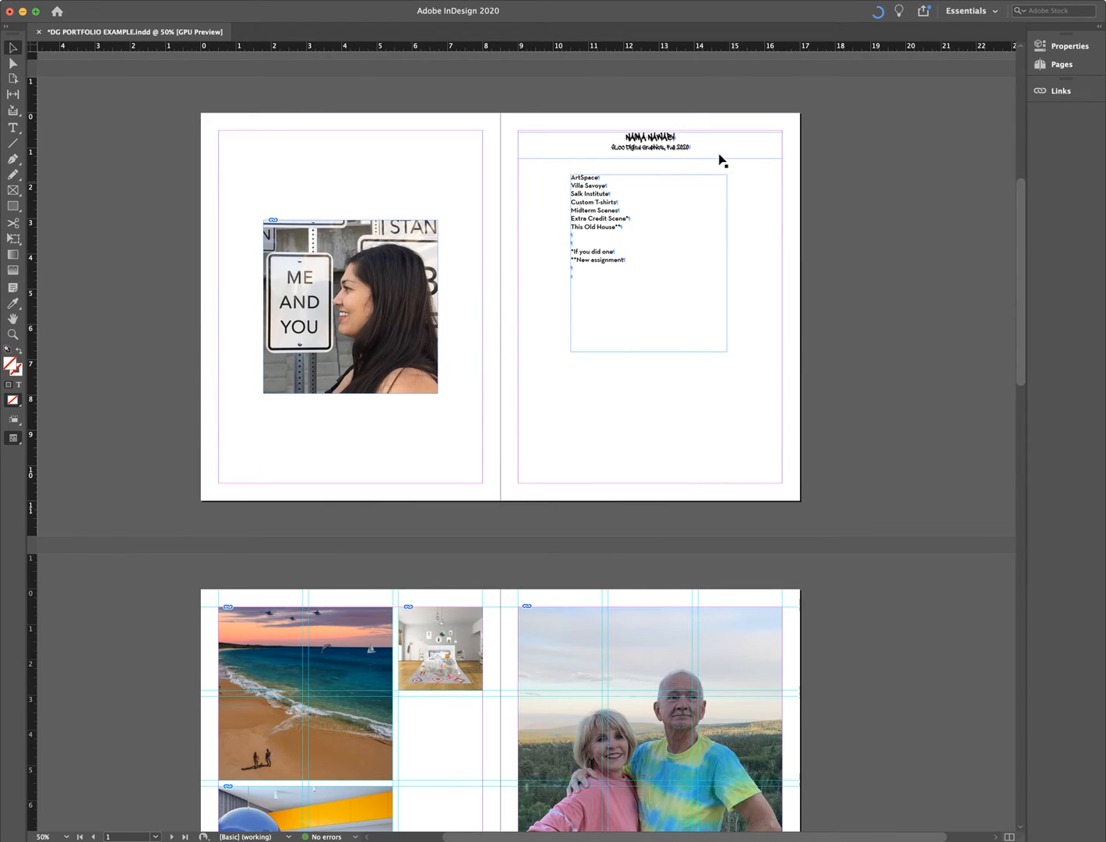
scroll(692, 366, up, 3)
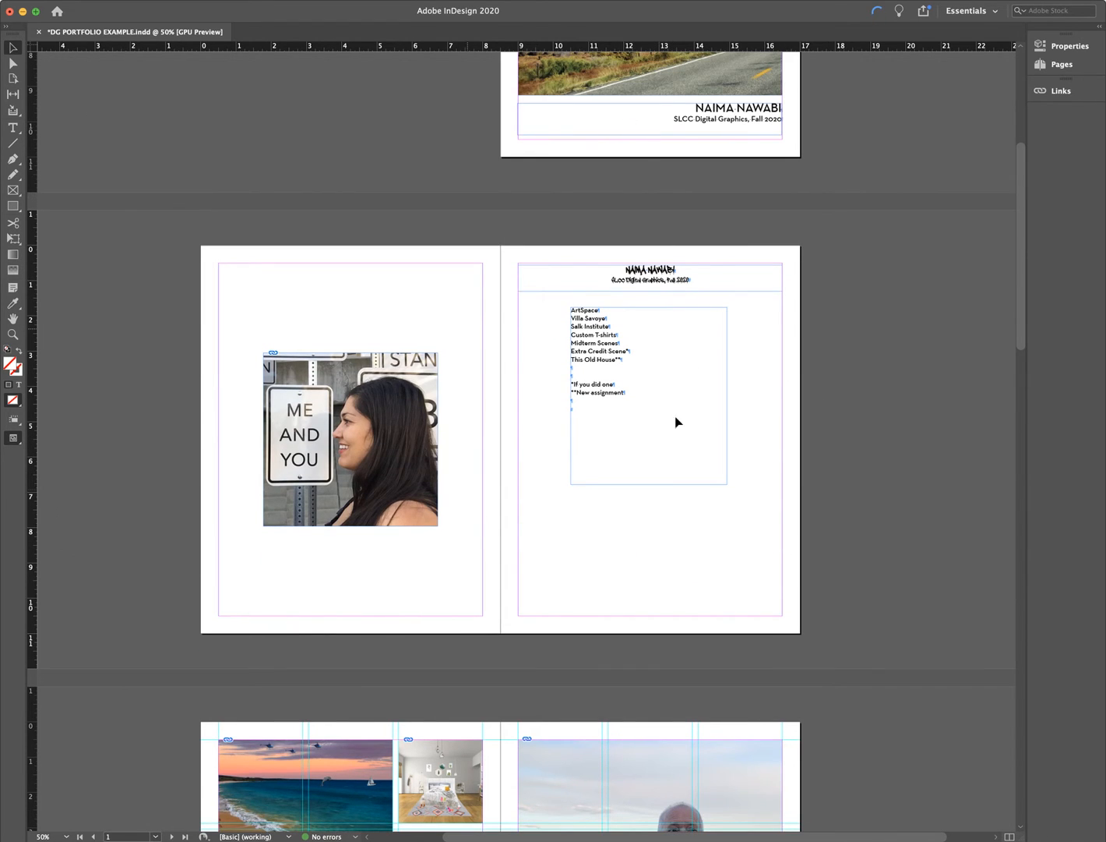
scroll(676, 422, up, 5)
click(705, 295)
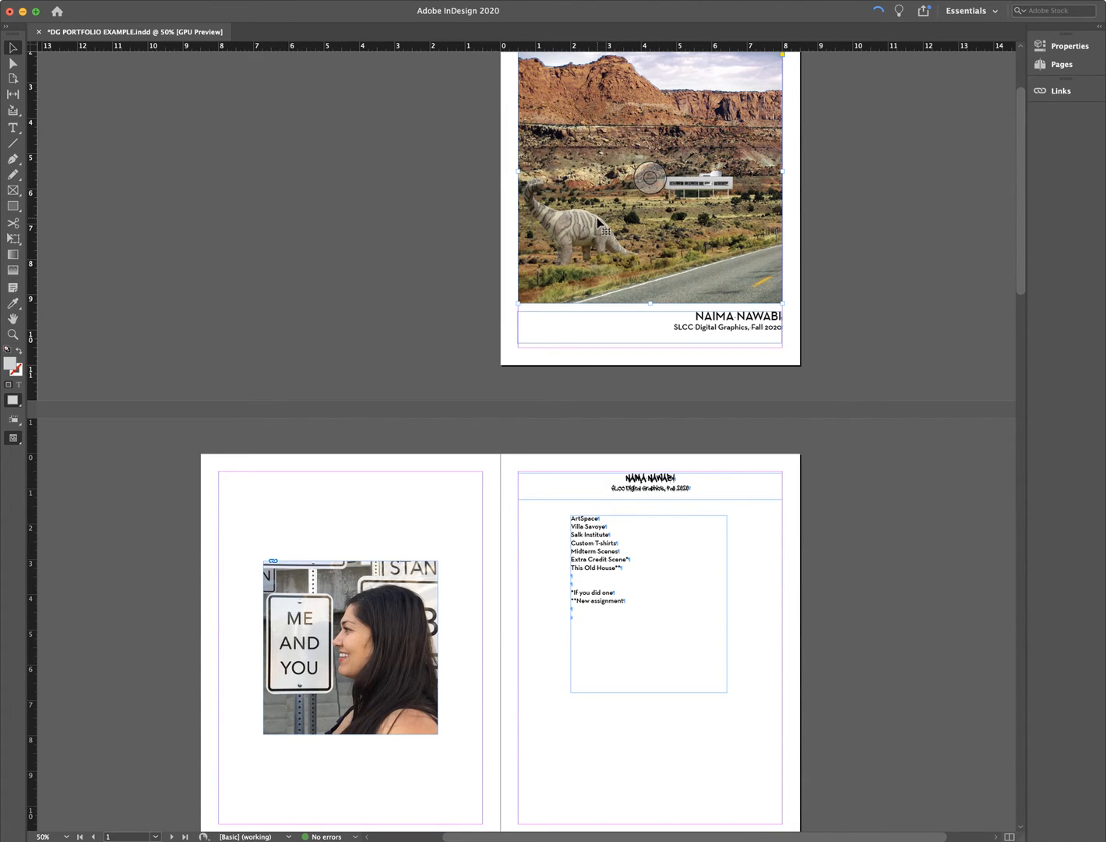
scroll(597, 219, down, 5)
click(373, 413)
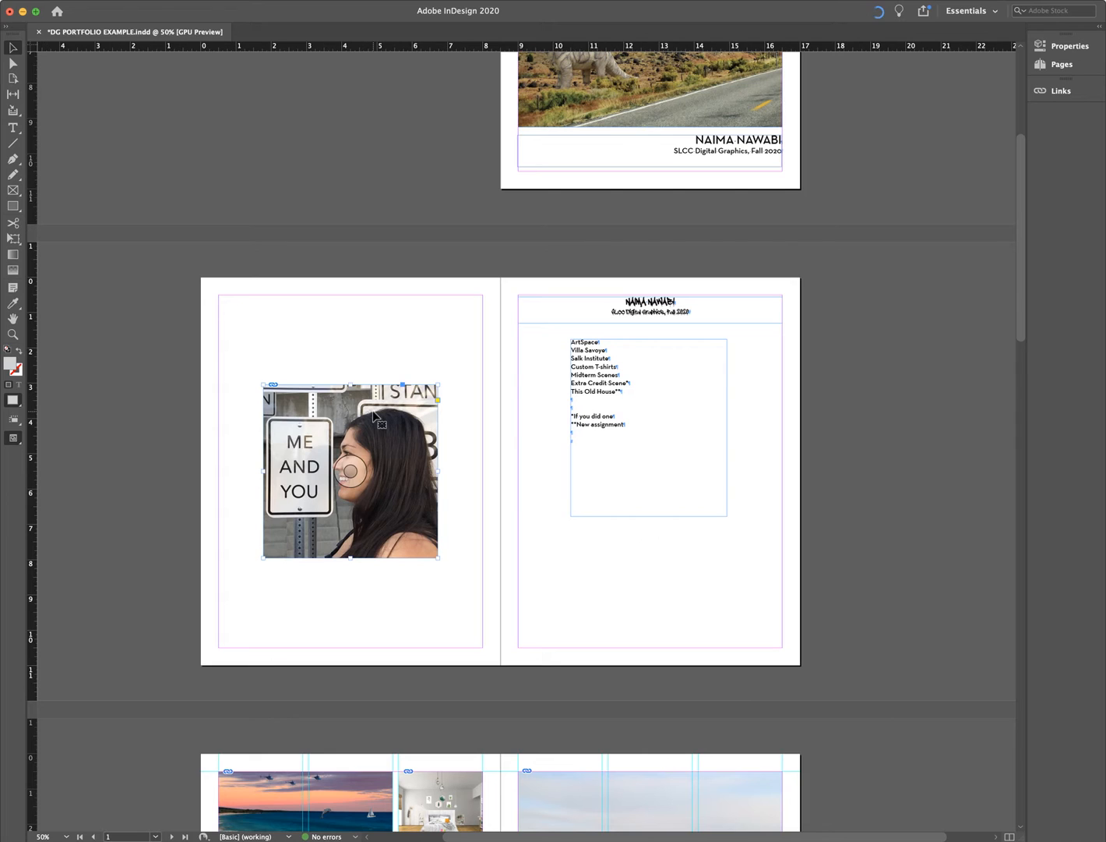
scroll(897, 480, down, 12)
click(629, 379)
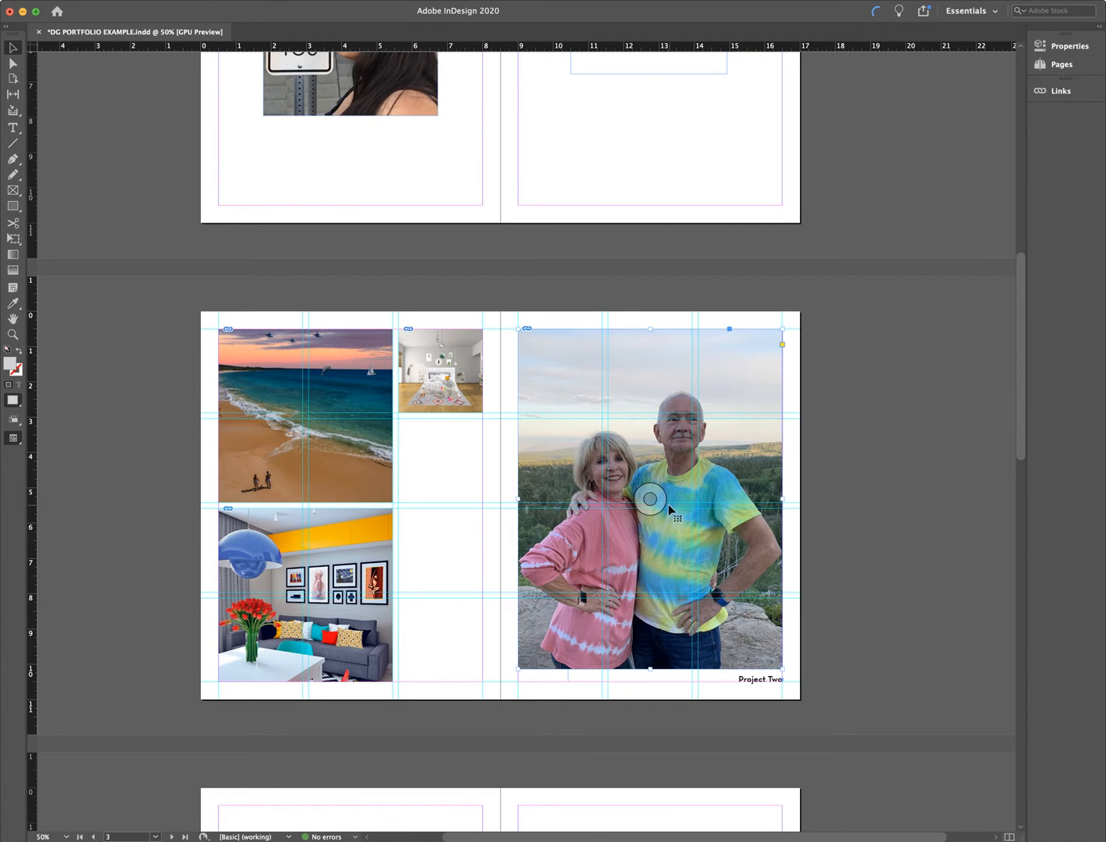
- Scroll back up to the cover and bring up the File menu
scroll(848, 496, down, 1)
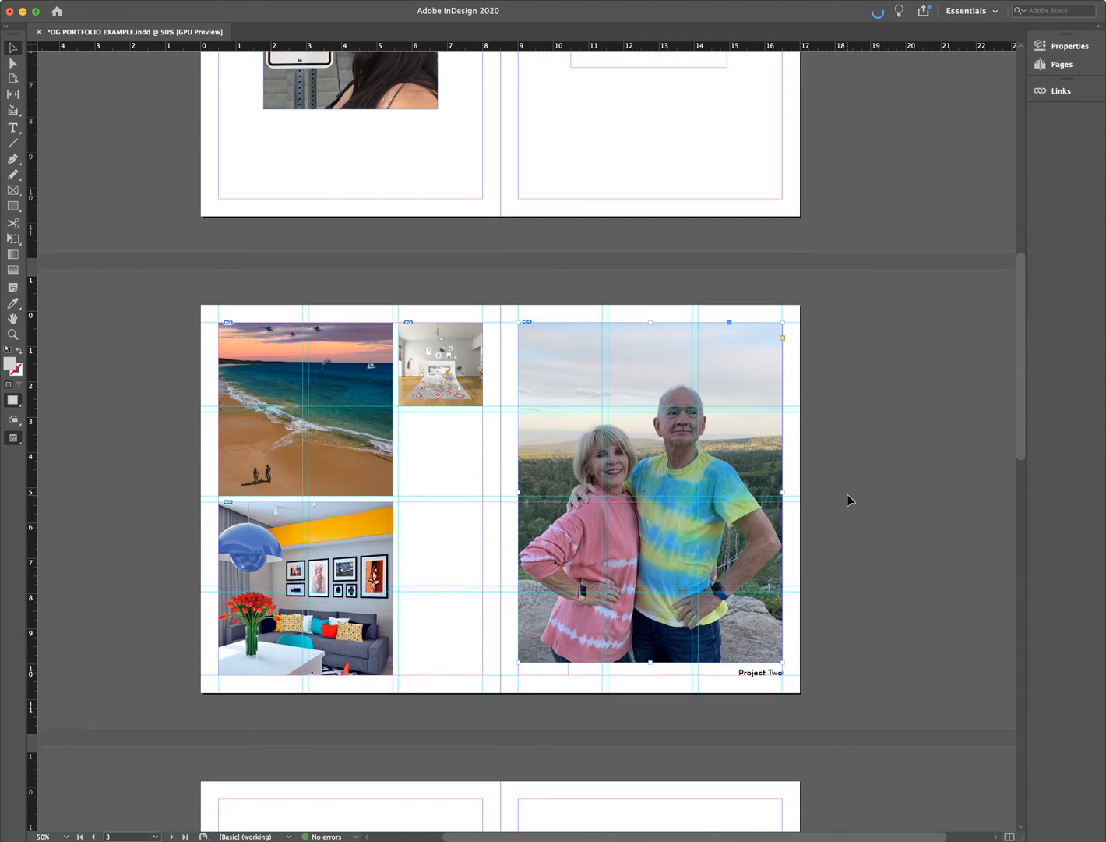
scroll(847, 493, down, 20)
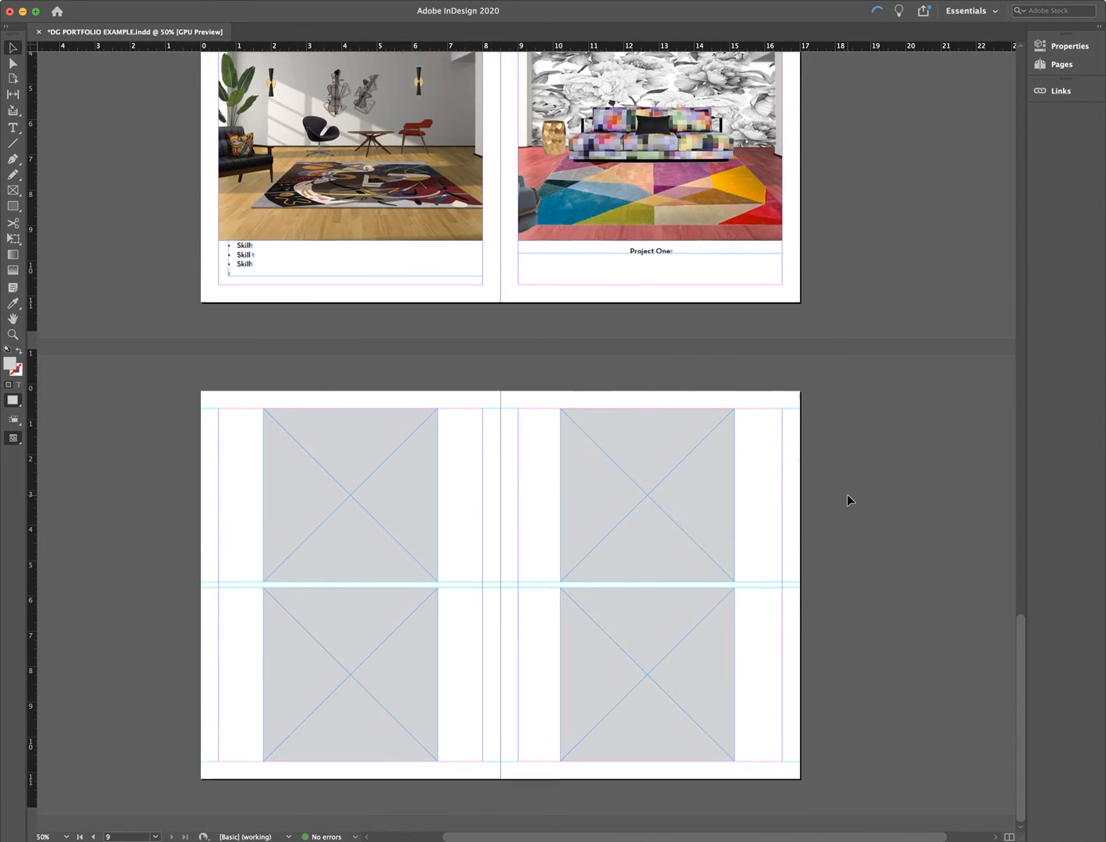
scroll(847, 495, up, 5)
scroll(847, 493, up, 15)
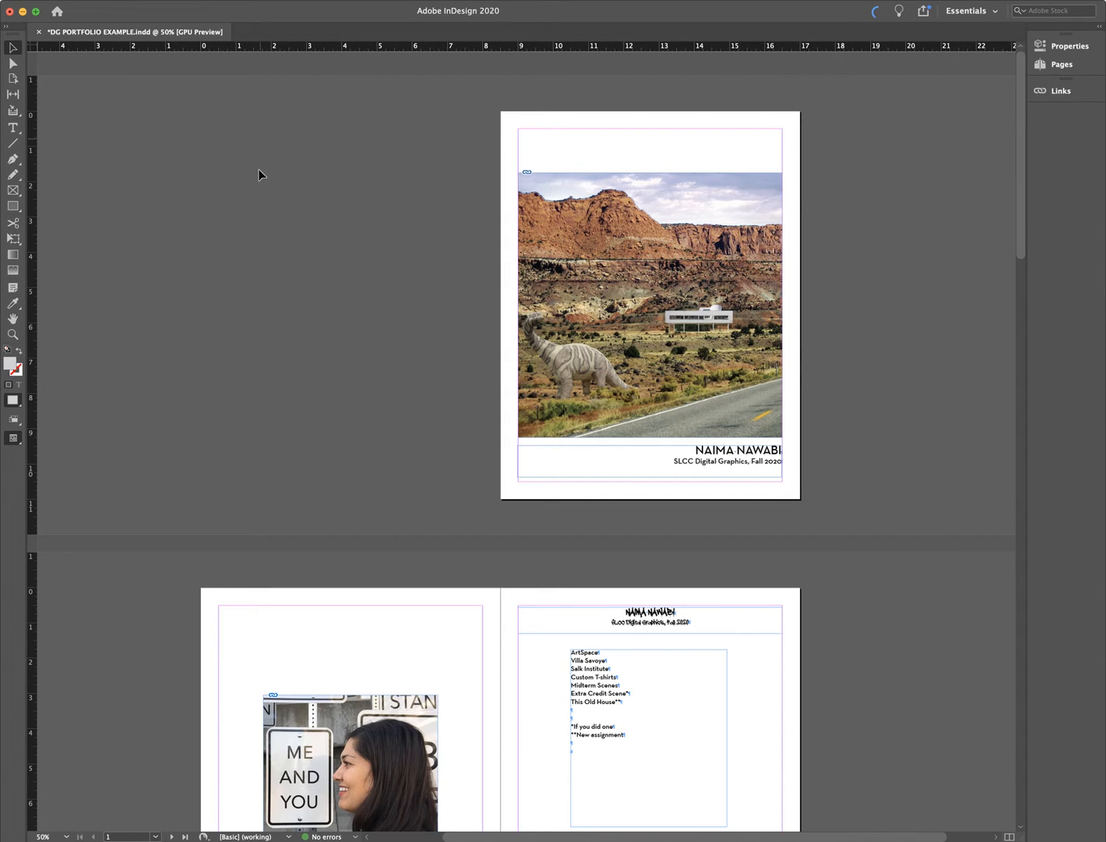
click(69, 1)
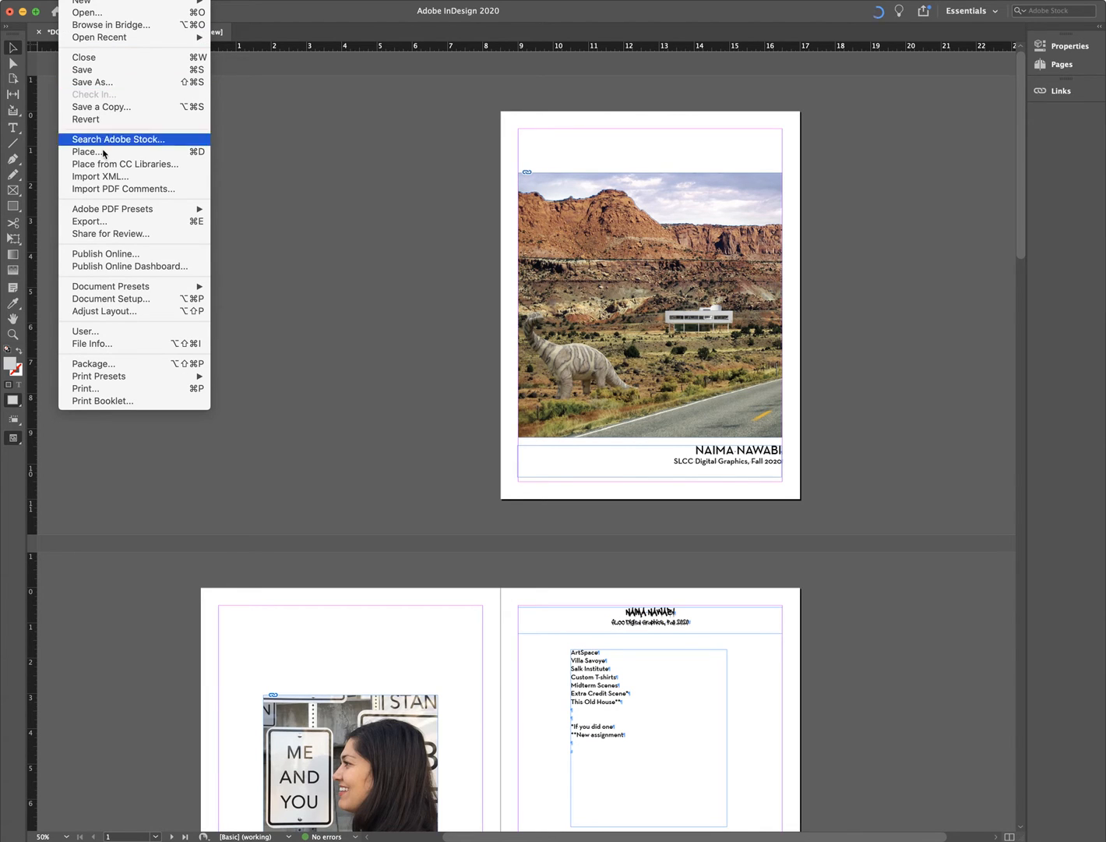
- Start File > Package and review the Links and Images list of all 8 links
click(110, 368)
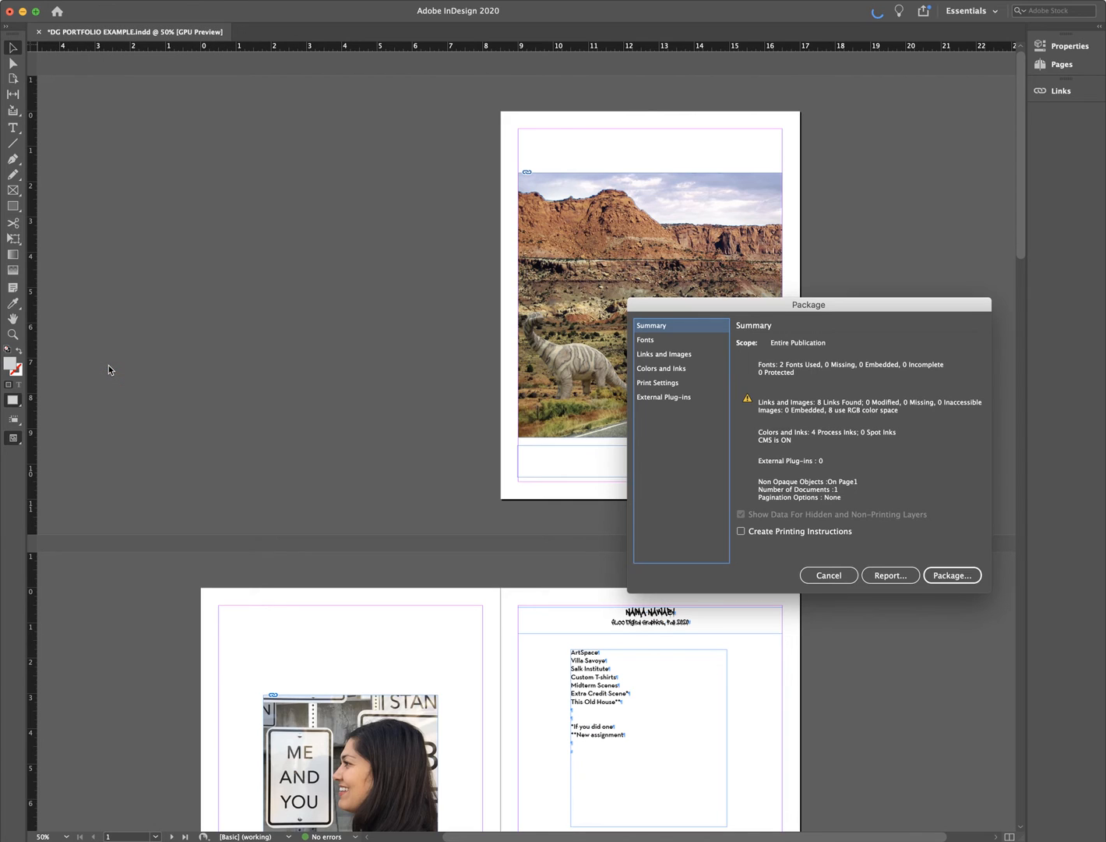
drag(657, 310, 297, 244)
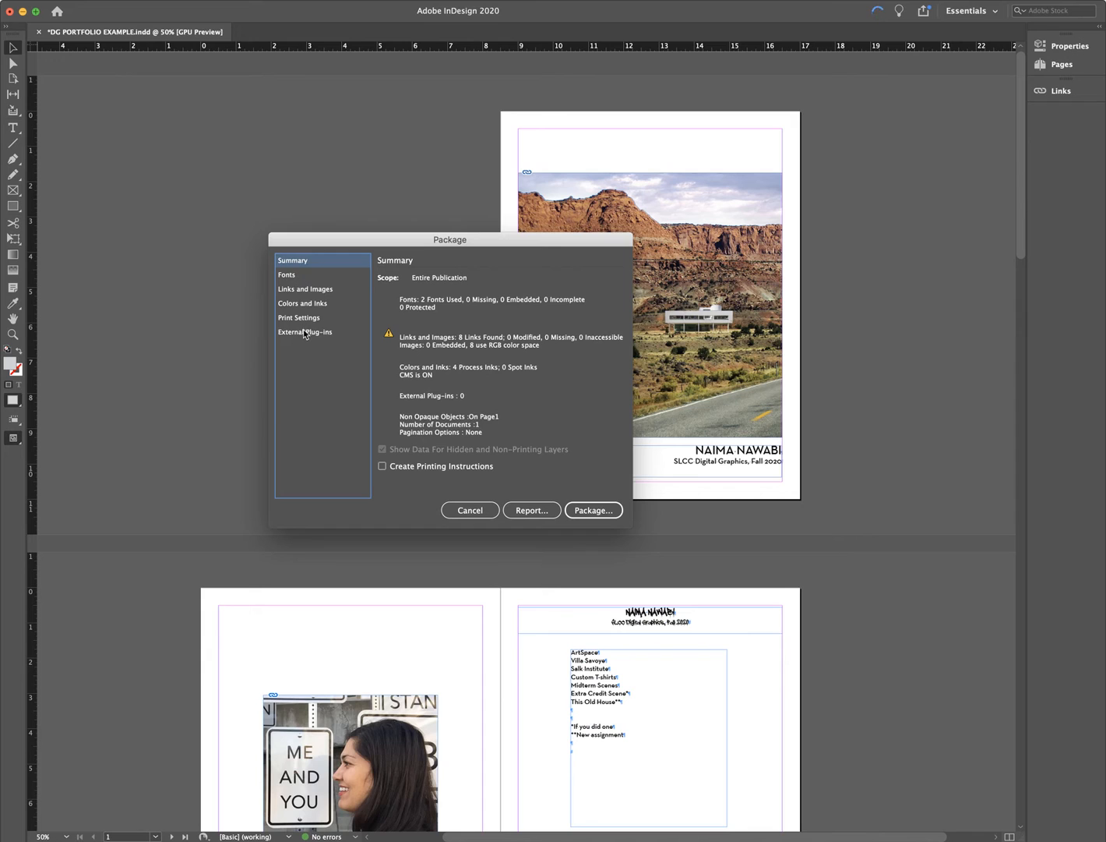
click(304, 296)
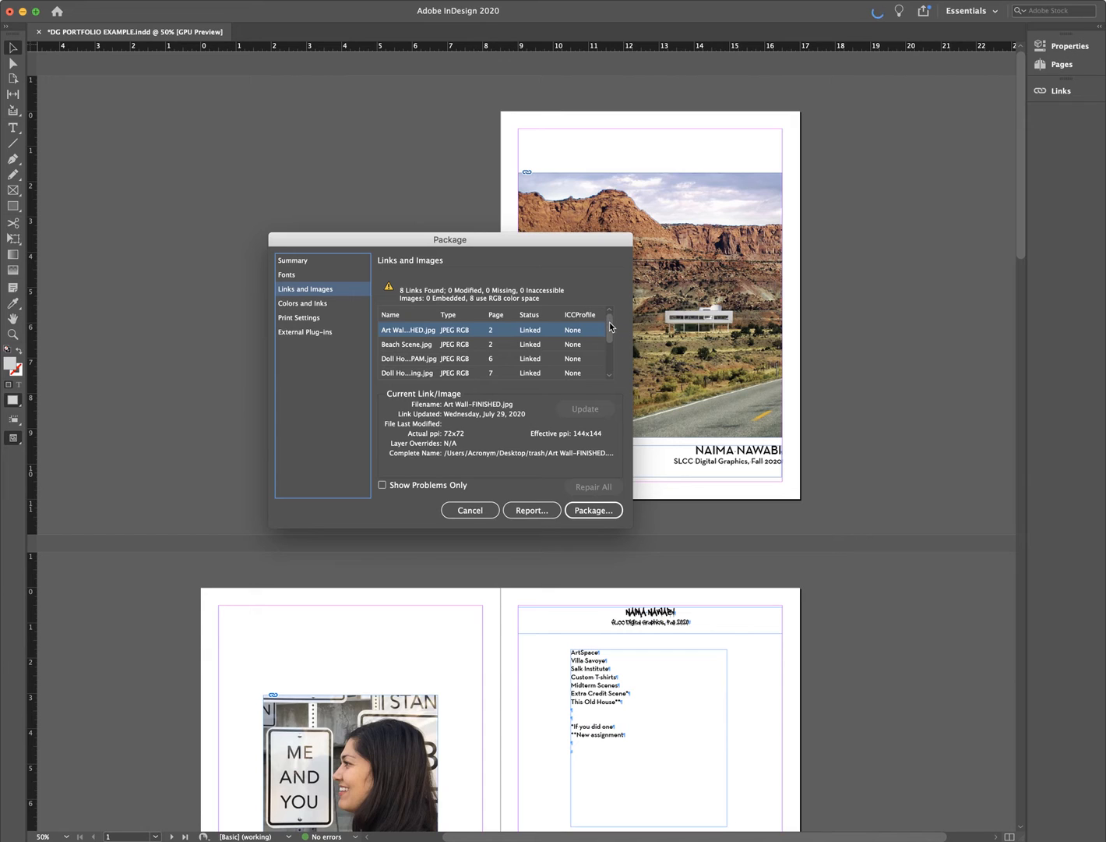
scroll(612, 328, down, 3)
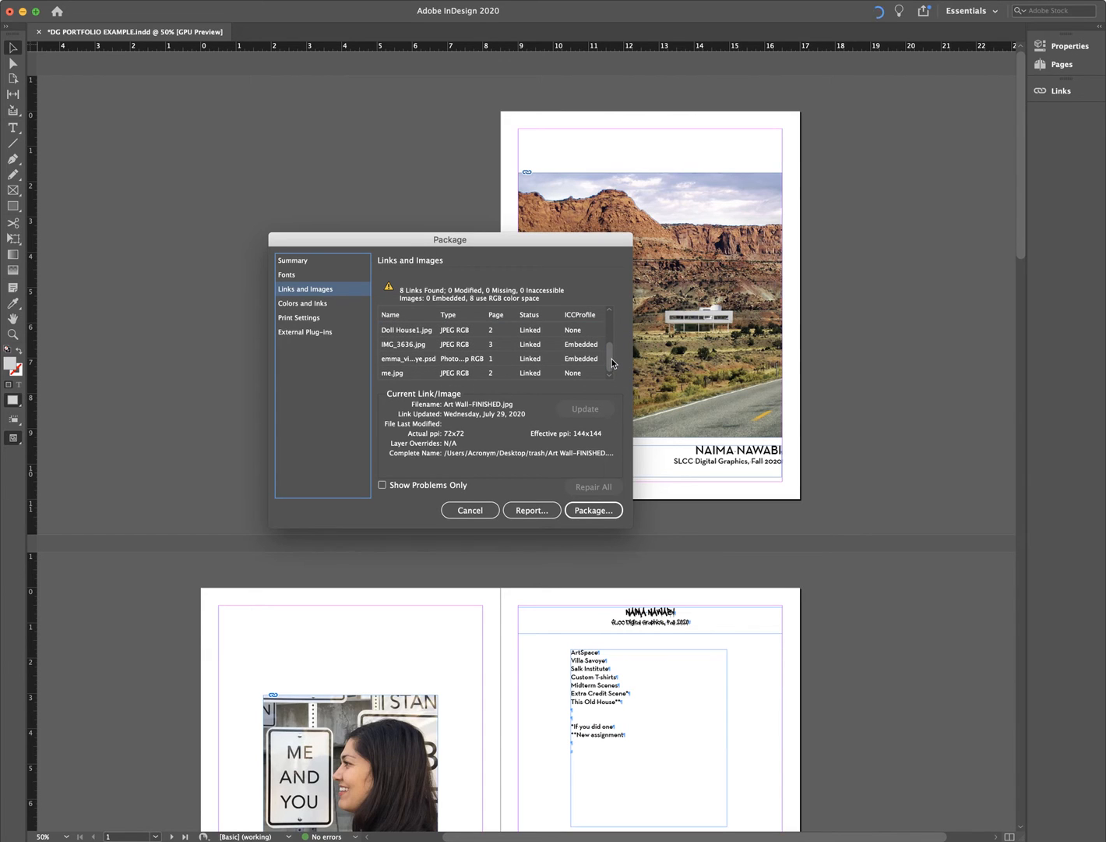
scroll(613, 362, up, 3)
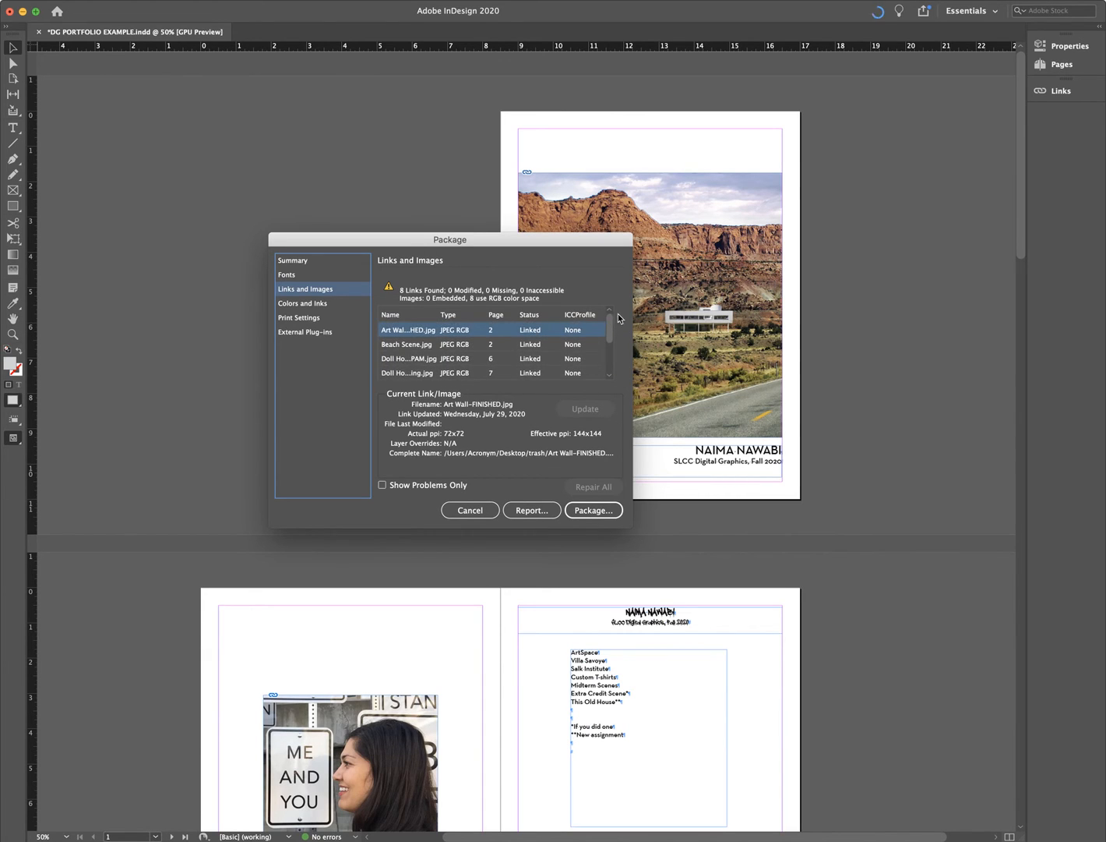
- Toggle Show Problems Only on and off, then continue packaging to the save prompt
click(411, 488)
scroll(515, 372, down, 3)
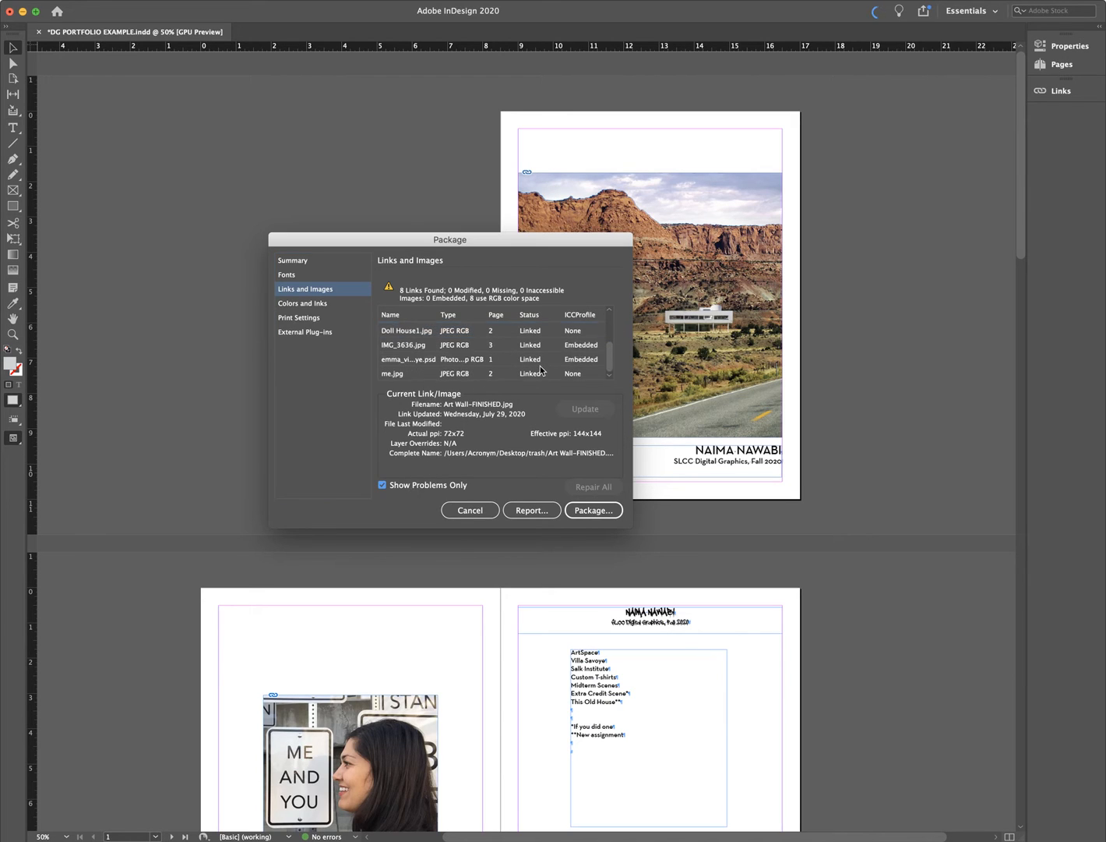
scroll(540, 372, up, 3)
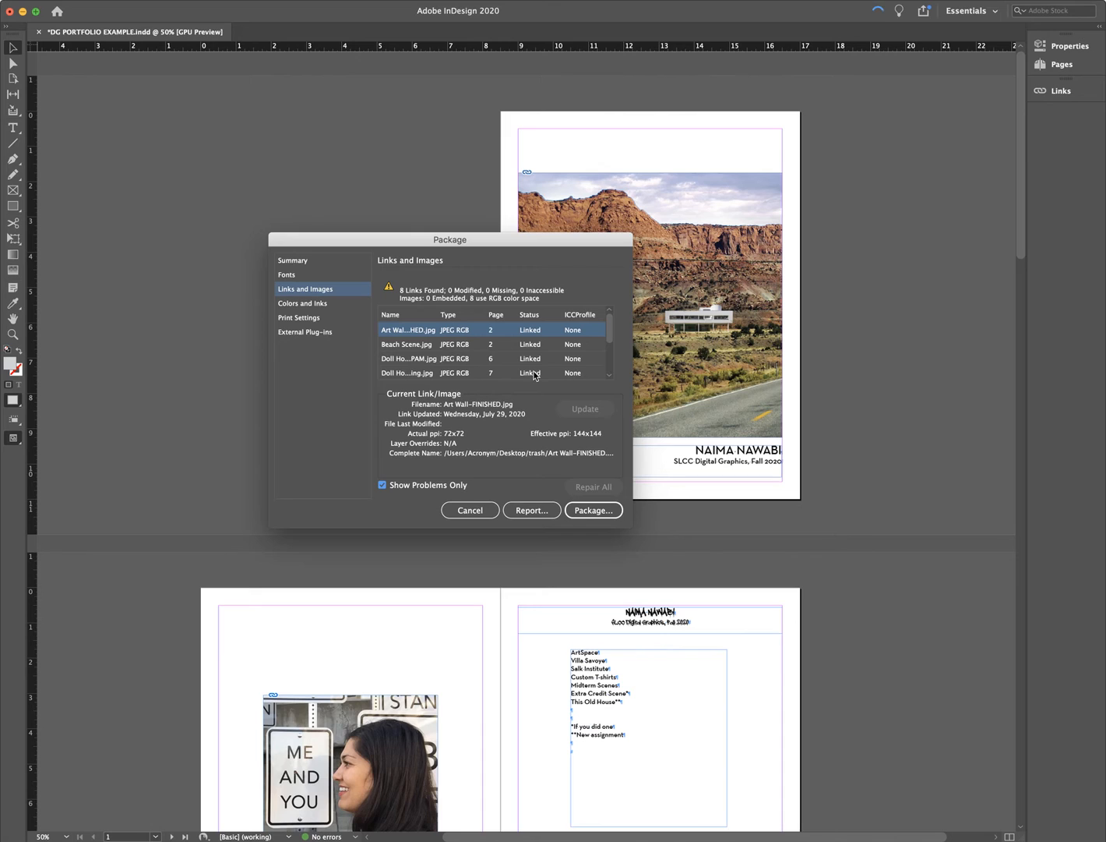
click(384, 485)
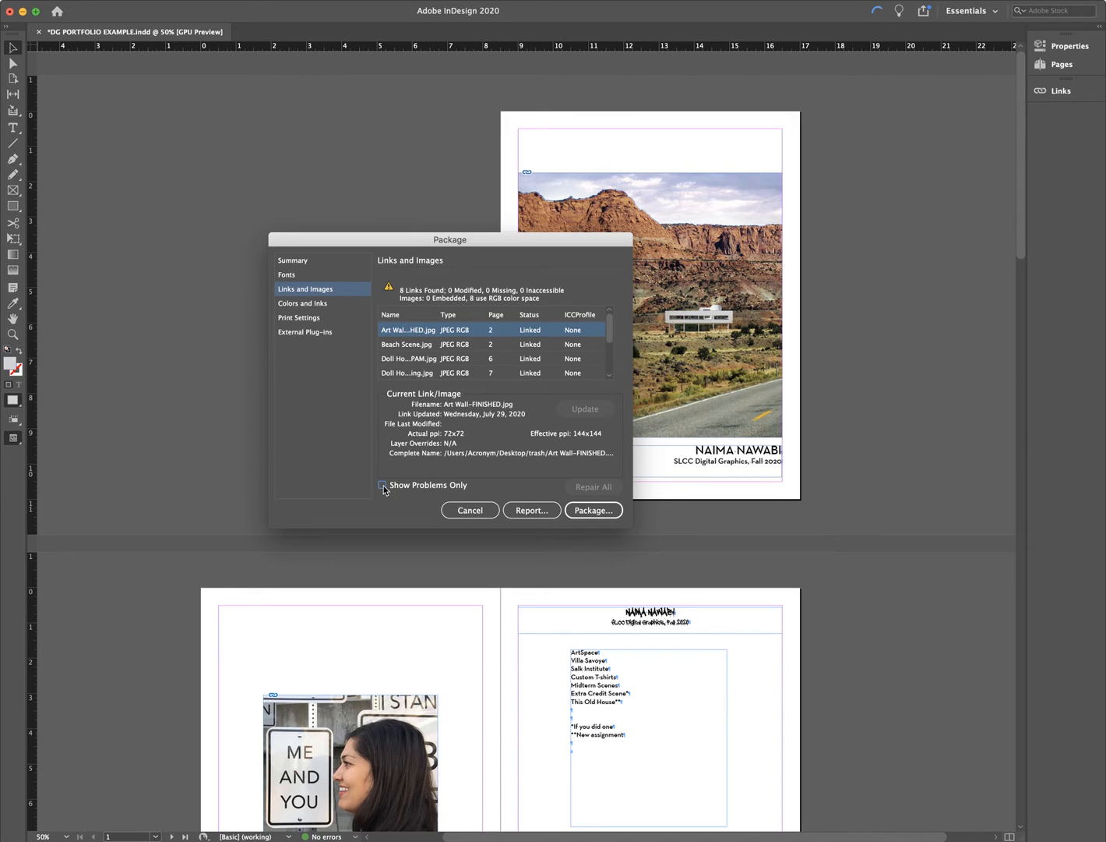
click(593, 509)
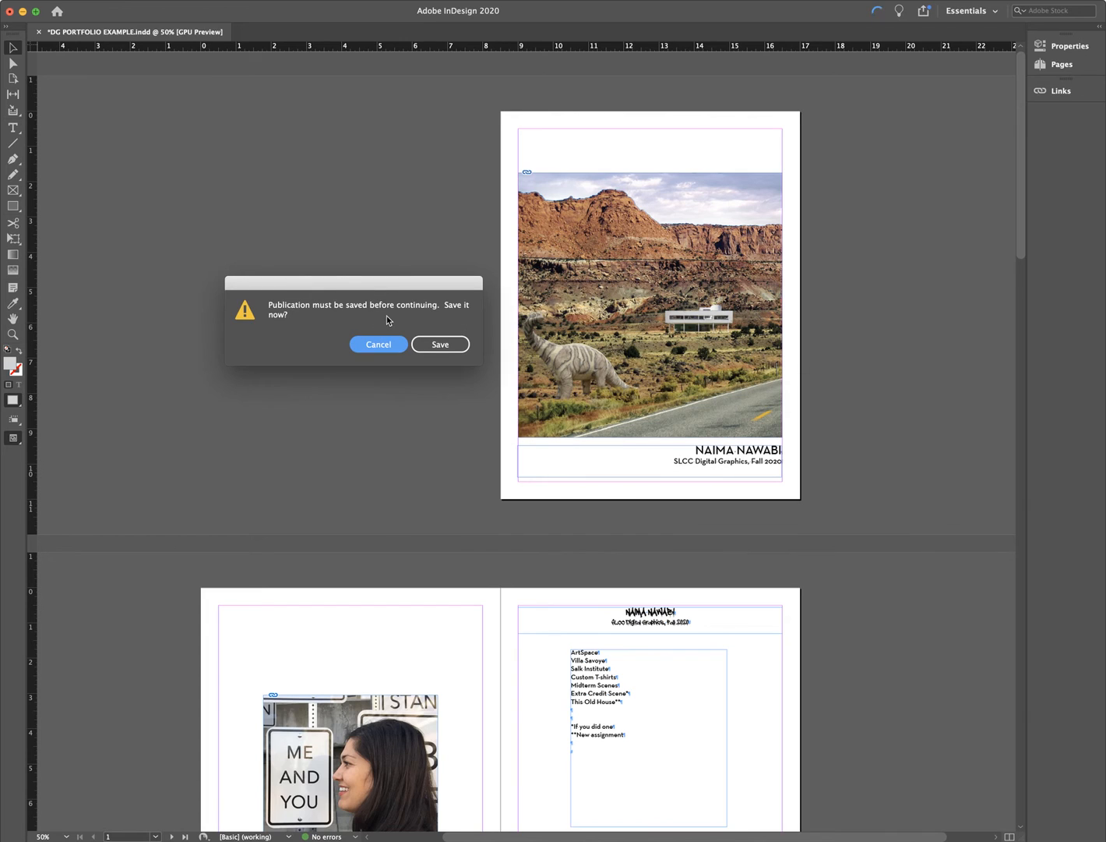
- Save, then package the booklet as CB Folder in CLIENT BOOKLET, accepting the warning
click(451, 350)
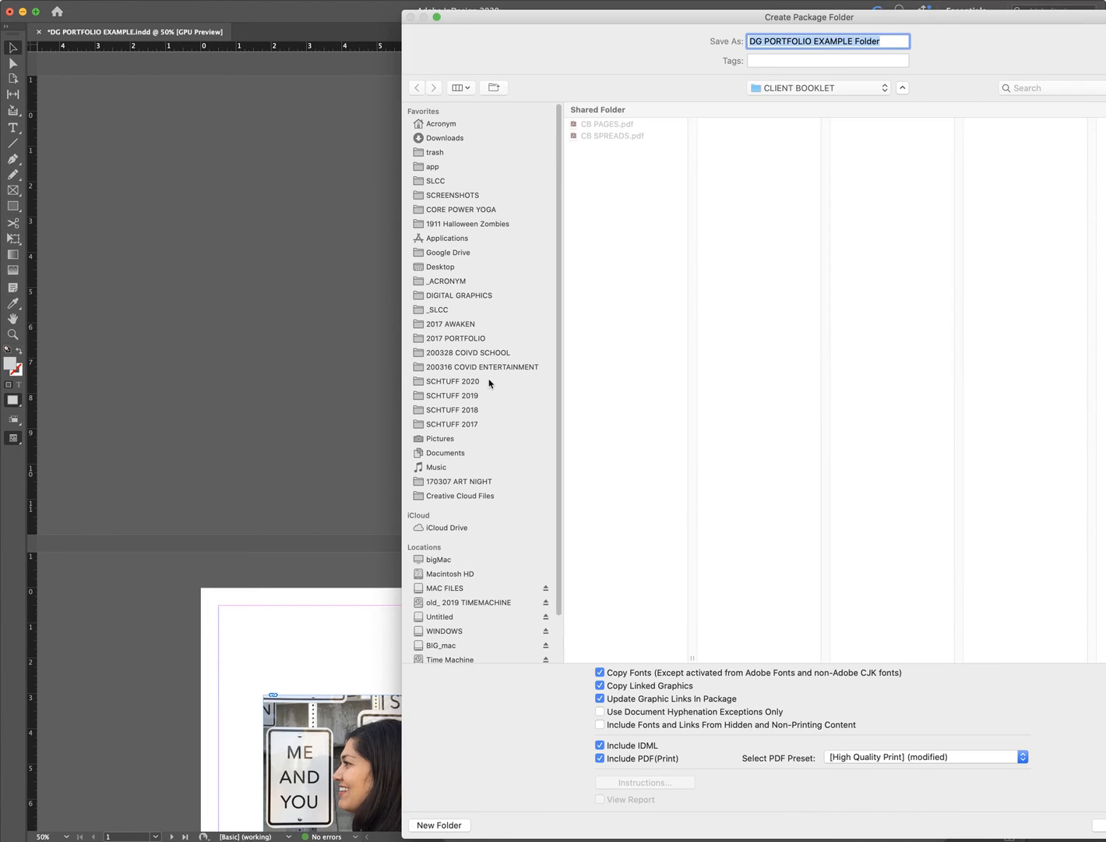
drag(610, 22, 368, 23)
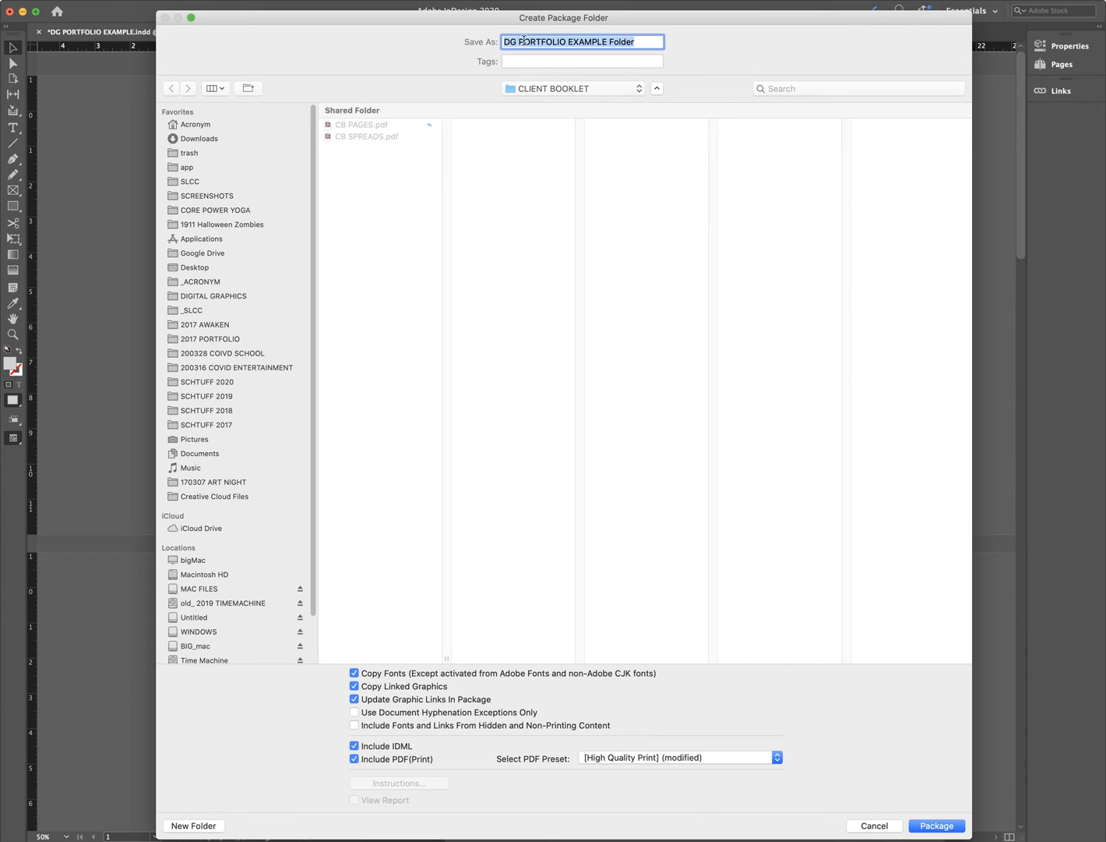
click(606, 39)
drag(606, 39, 478, 41)
key(BackSpace)
text(CB)
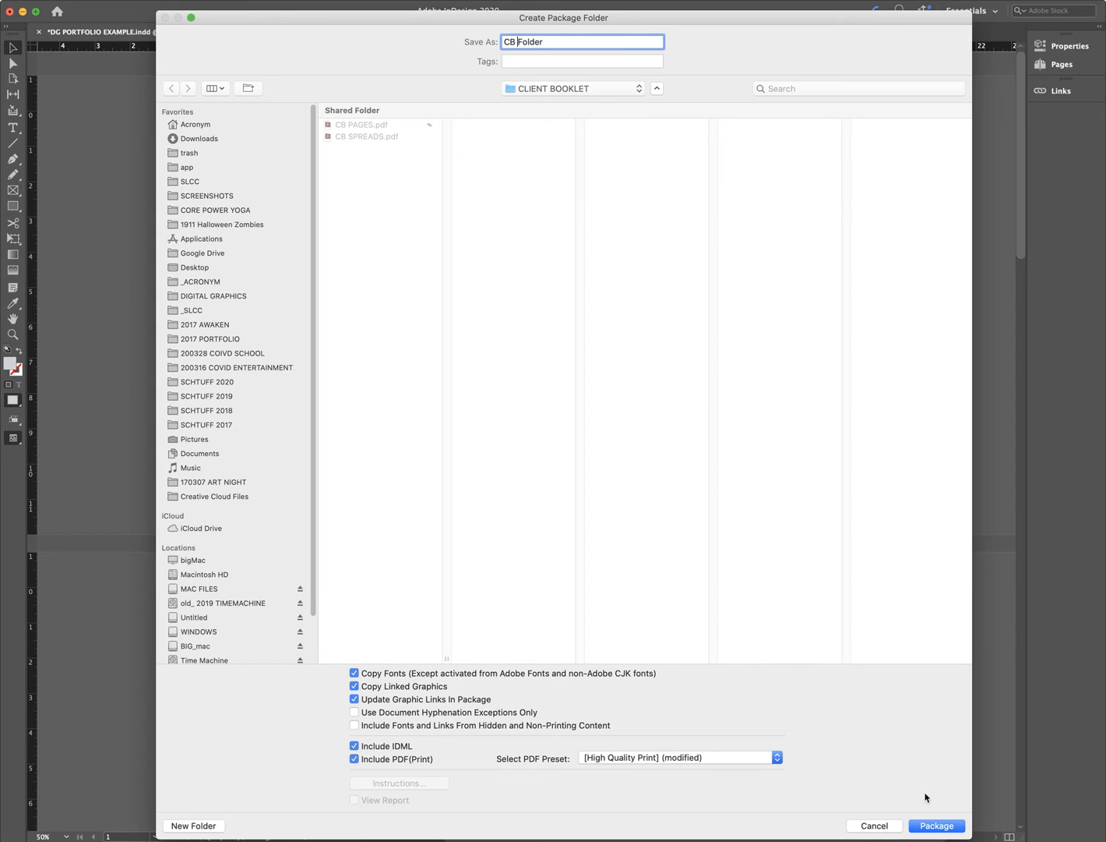
click(928, 825)
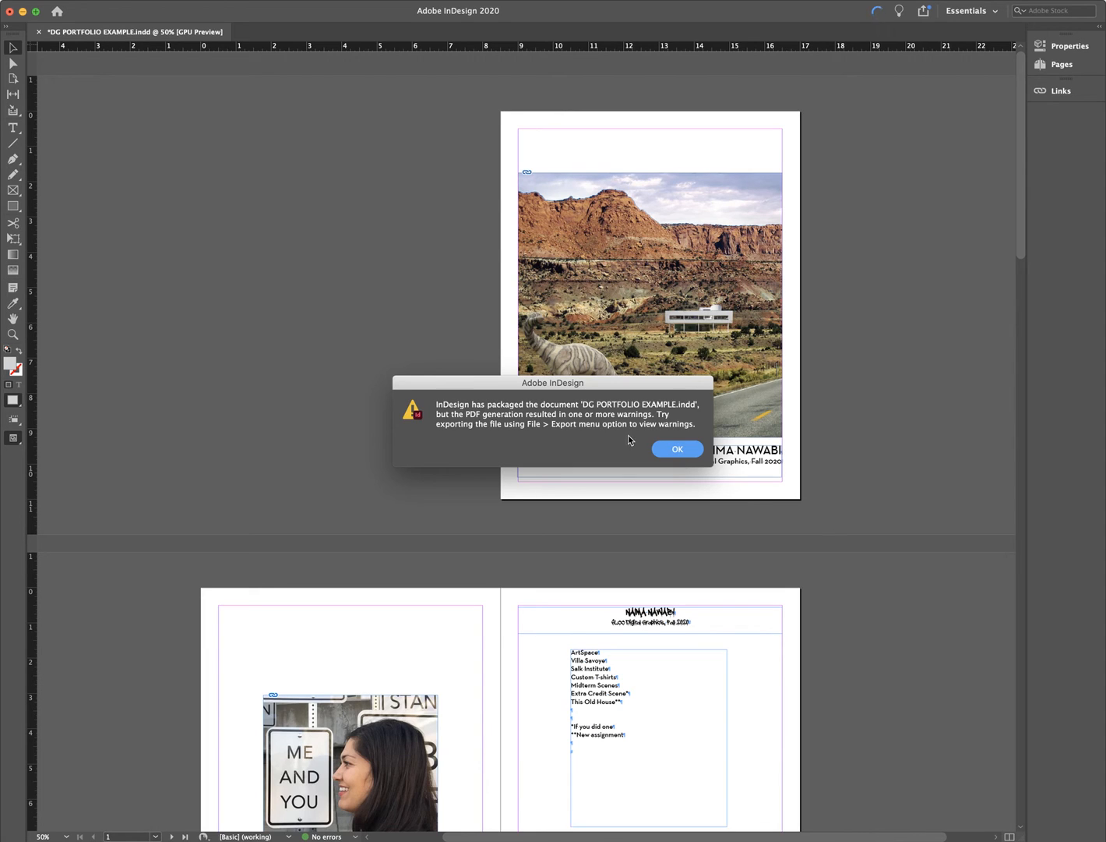
click(670, 452)
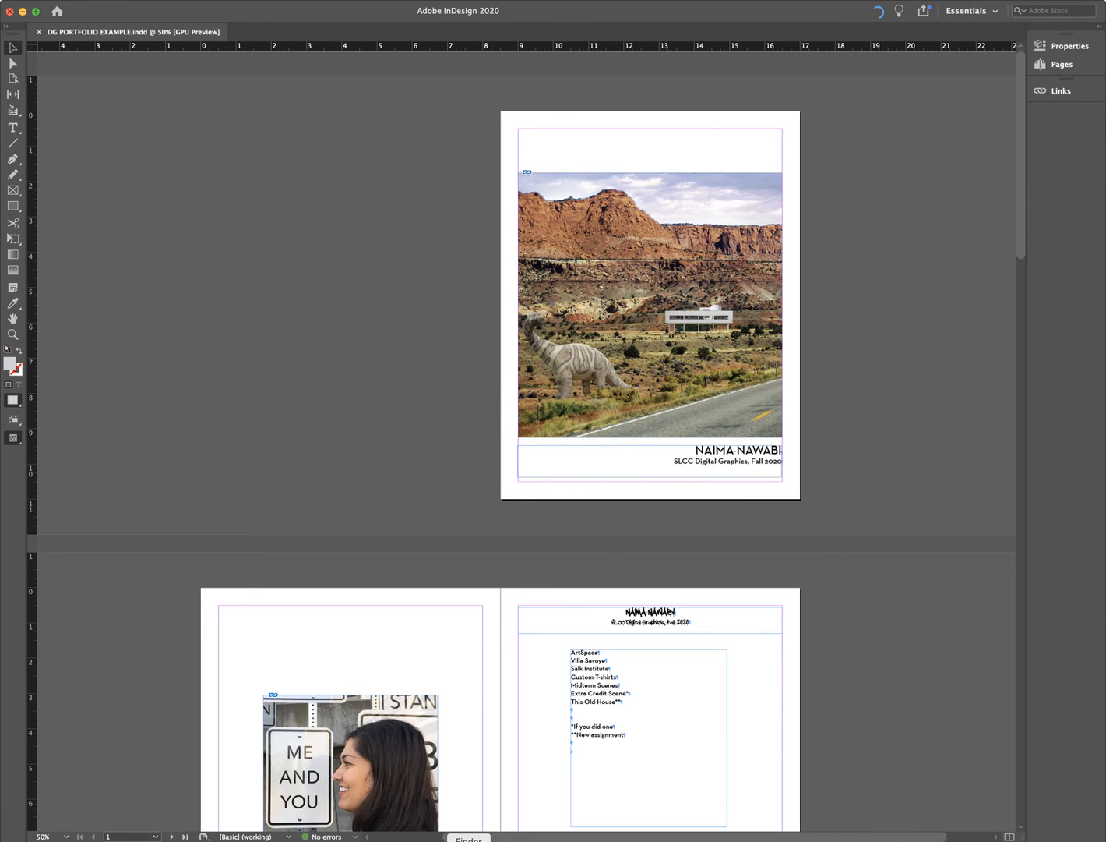
click(469, 840)
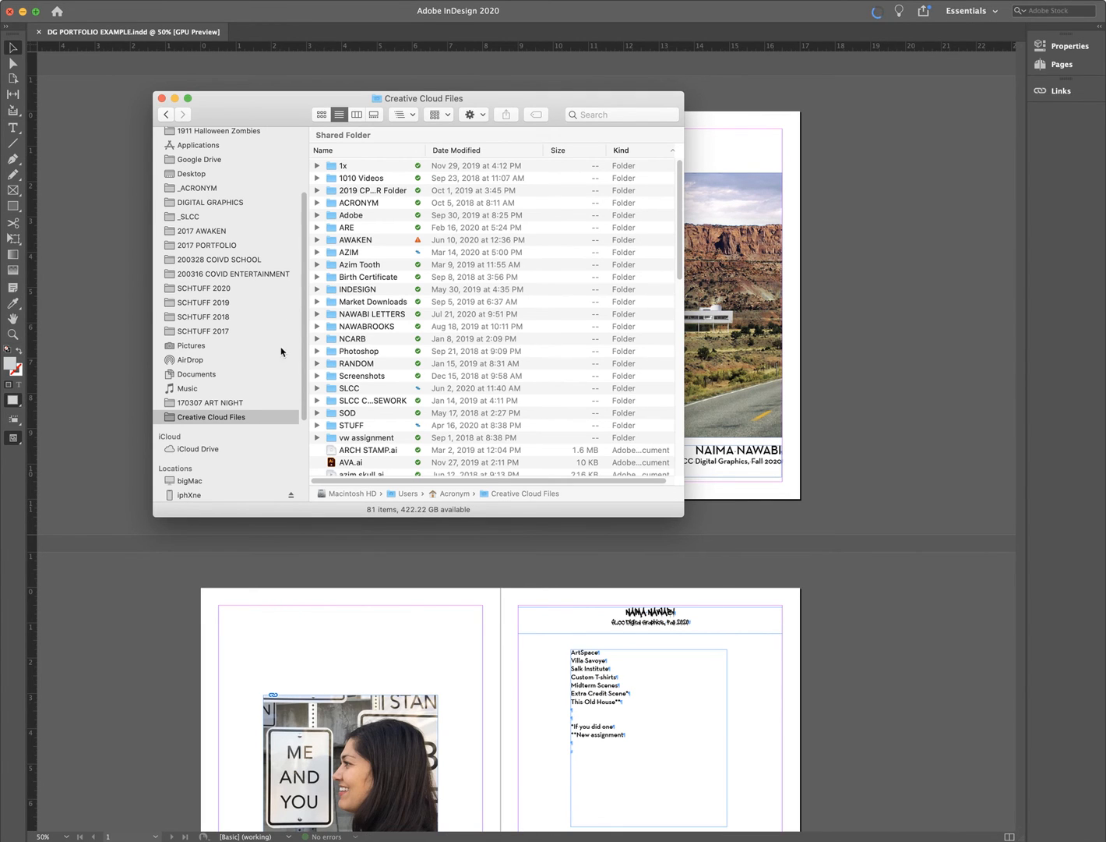
- In column view, go to SLCC > DIGITAL GRAPHICS 2020 > FINAL PROJECT > CLIENT BOOKLET > CB Folder
scroll(389, 352, down, 1)
click(369, 387)
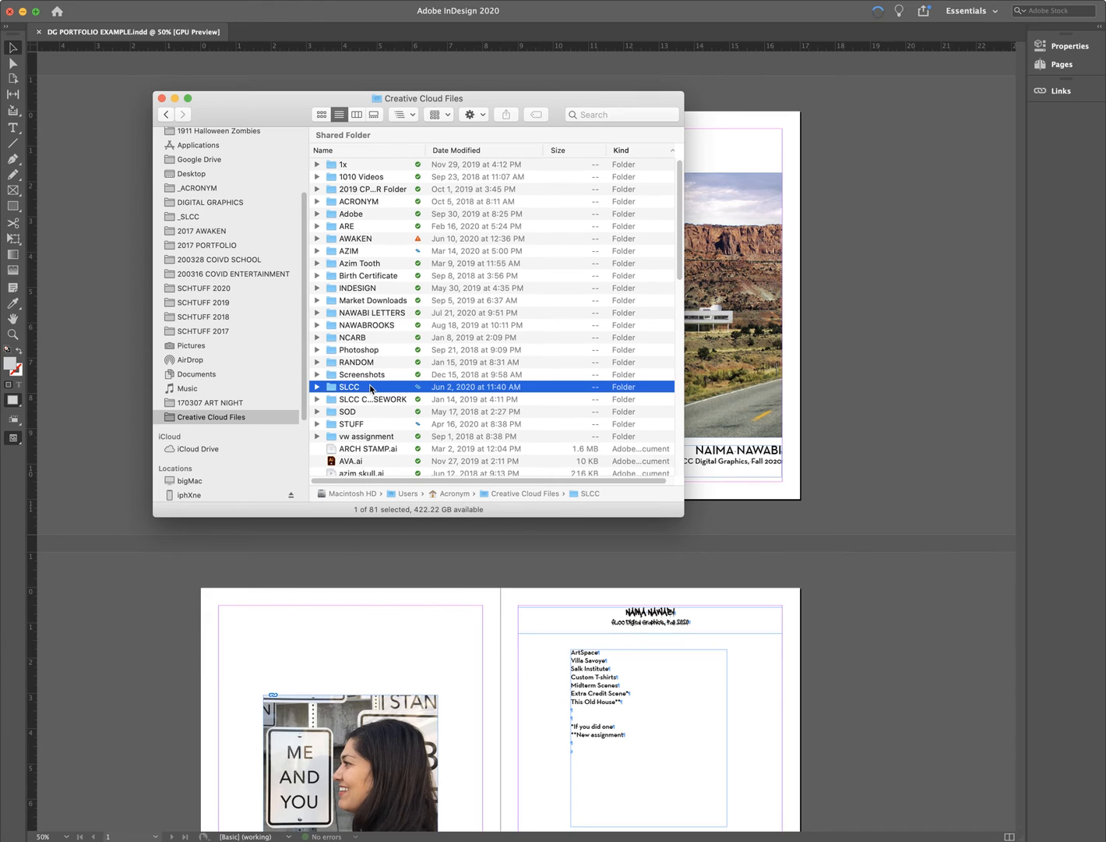
click(356, 114)
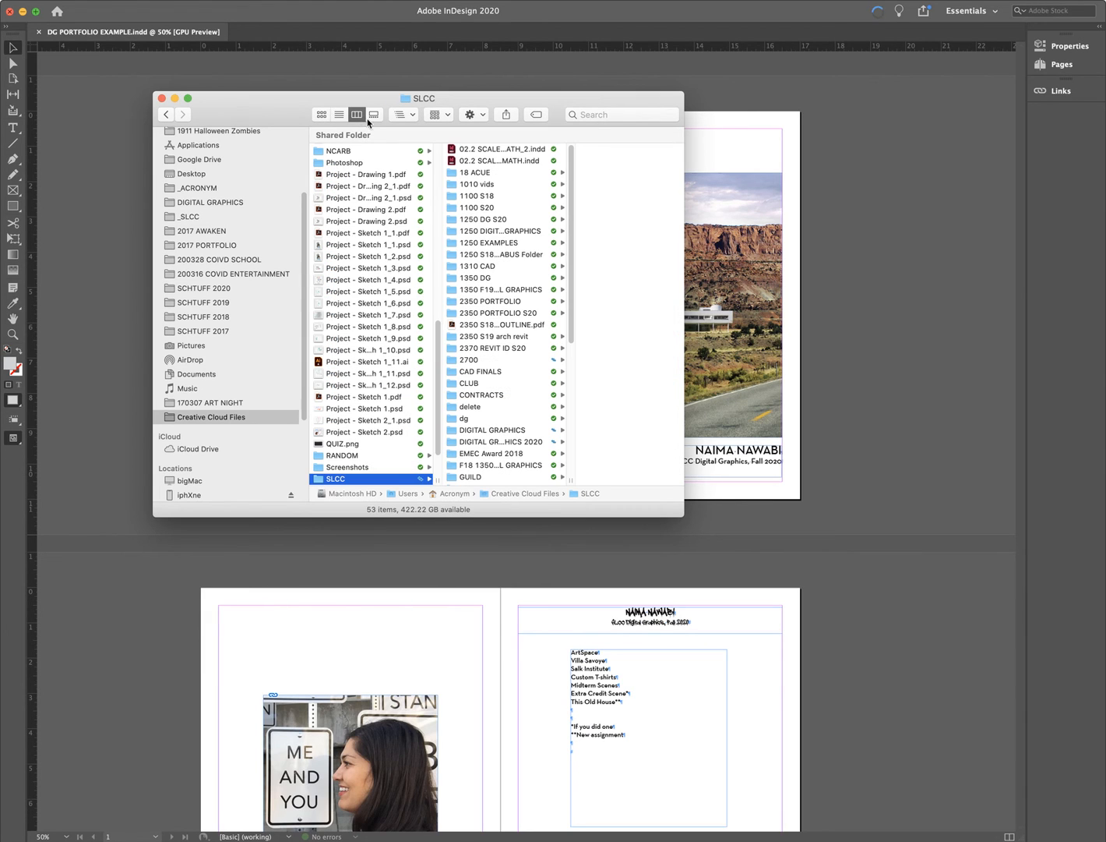
click(510, 442)
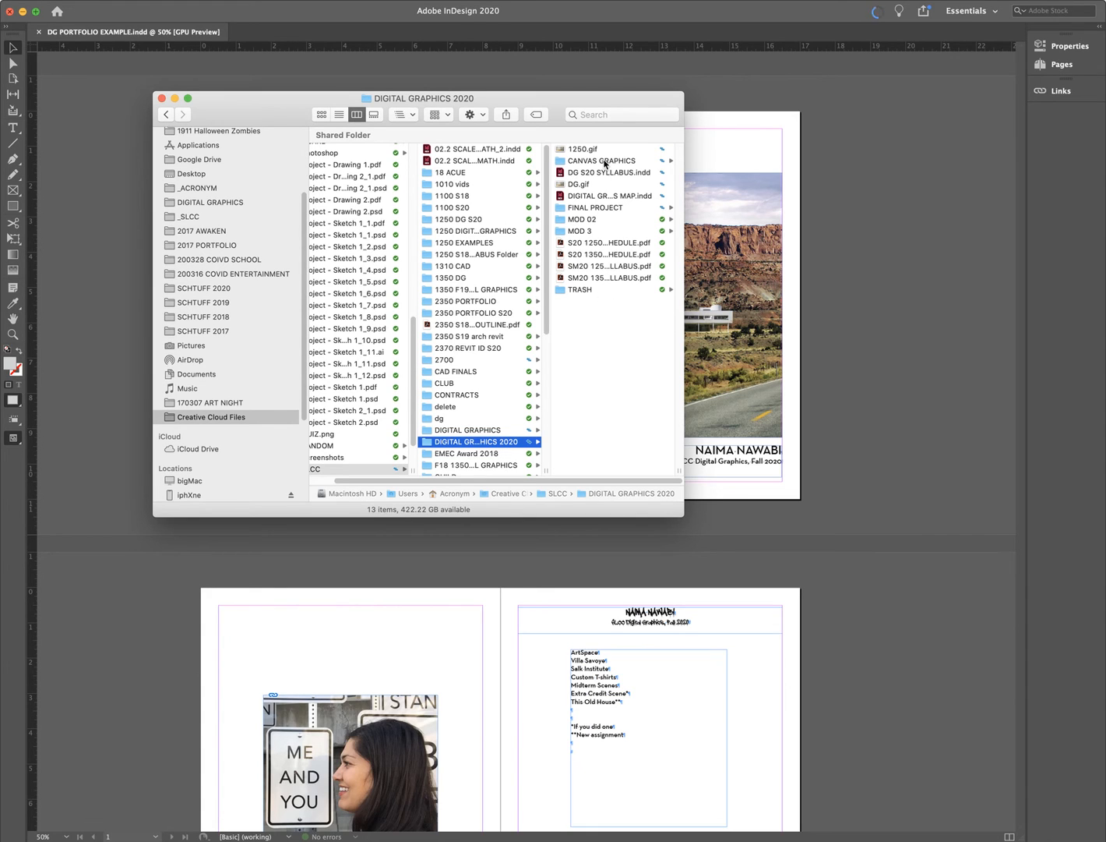
click(604, 207)
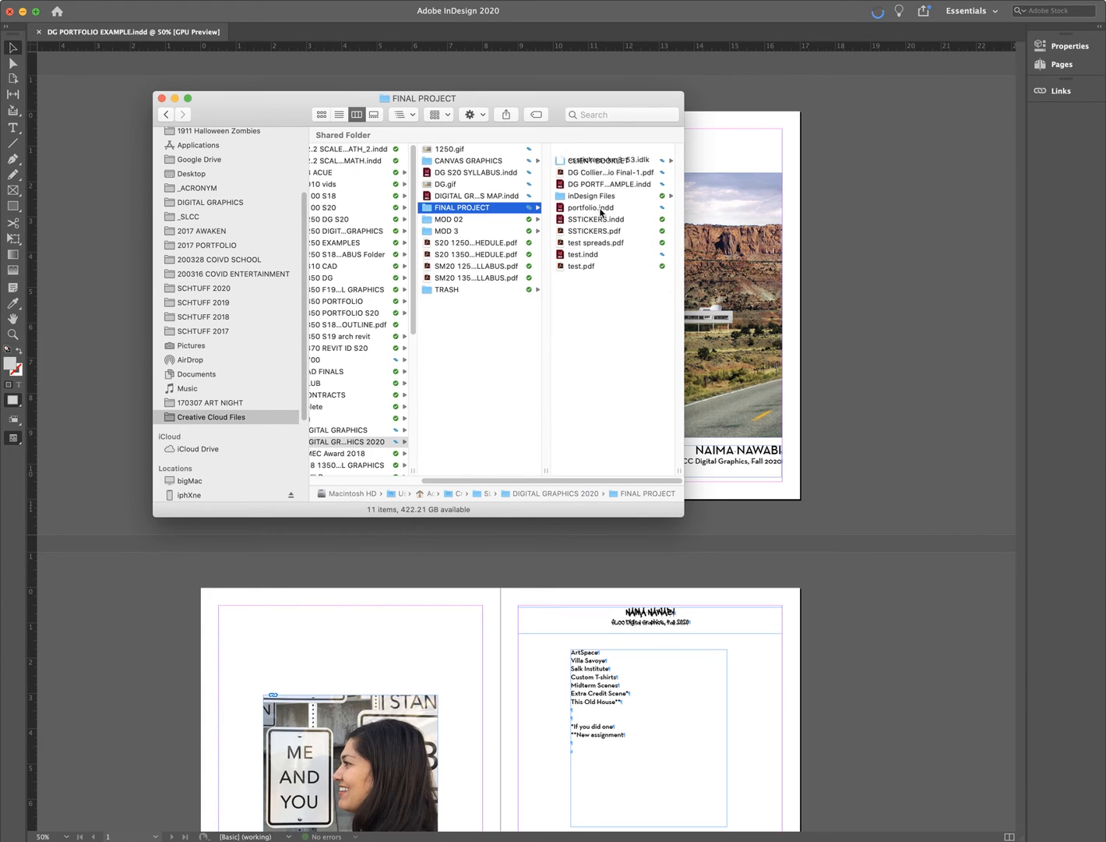
click(602, 162)
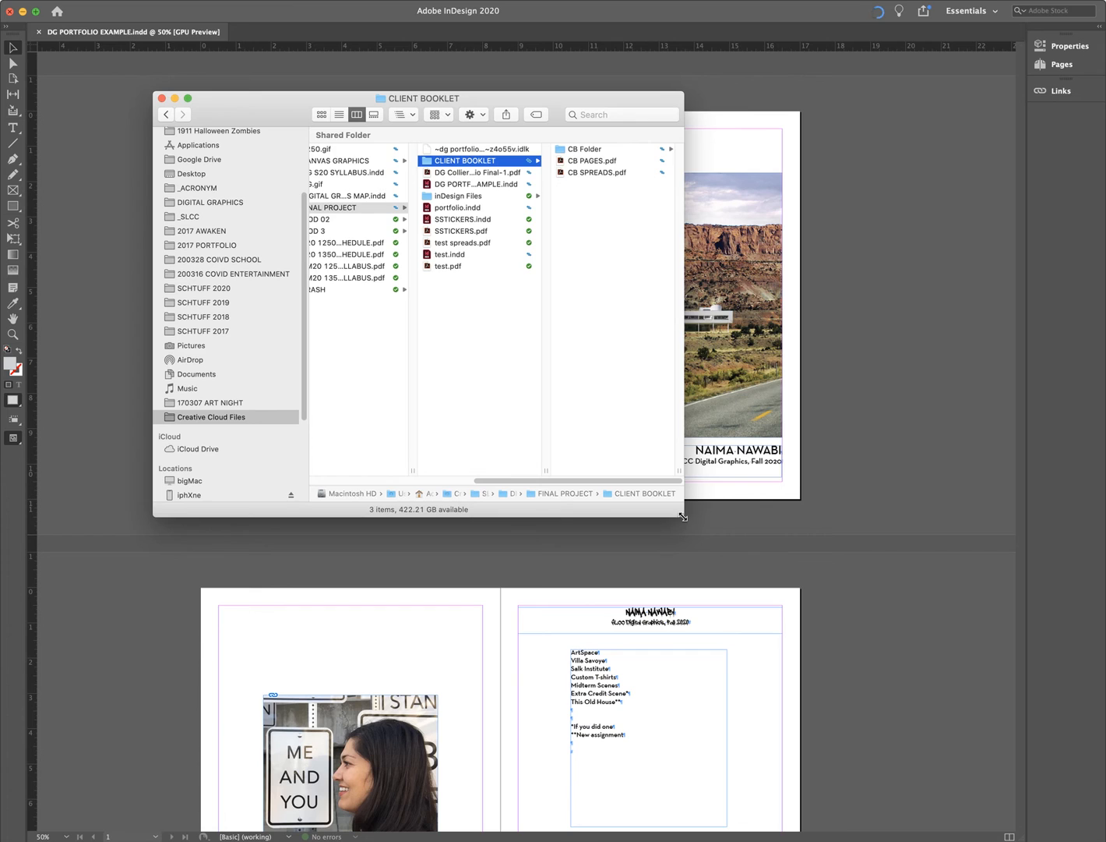
drag(684, 516, 820, 611)
click(744, 149)
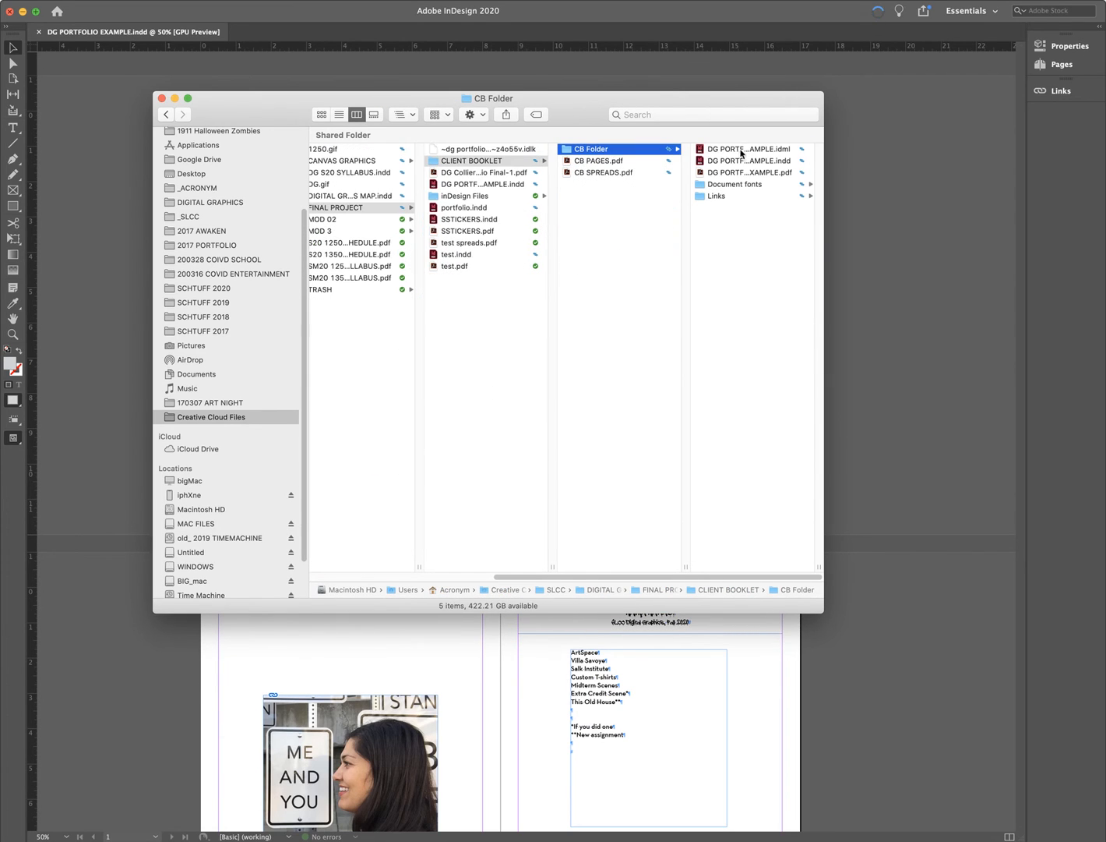
drag(824, 614, 897, 653)
drag(595, 119, 425, 115)
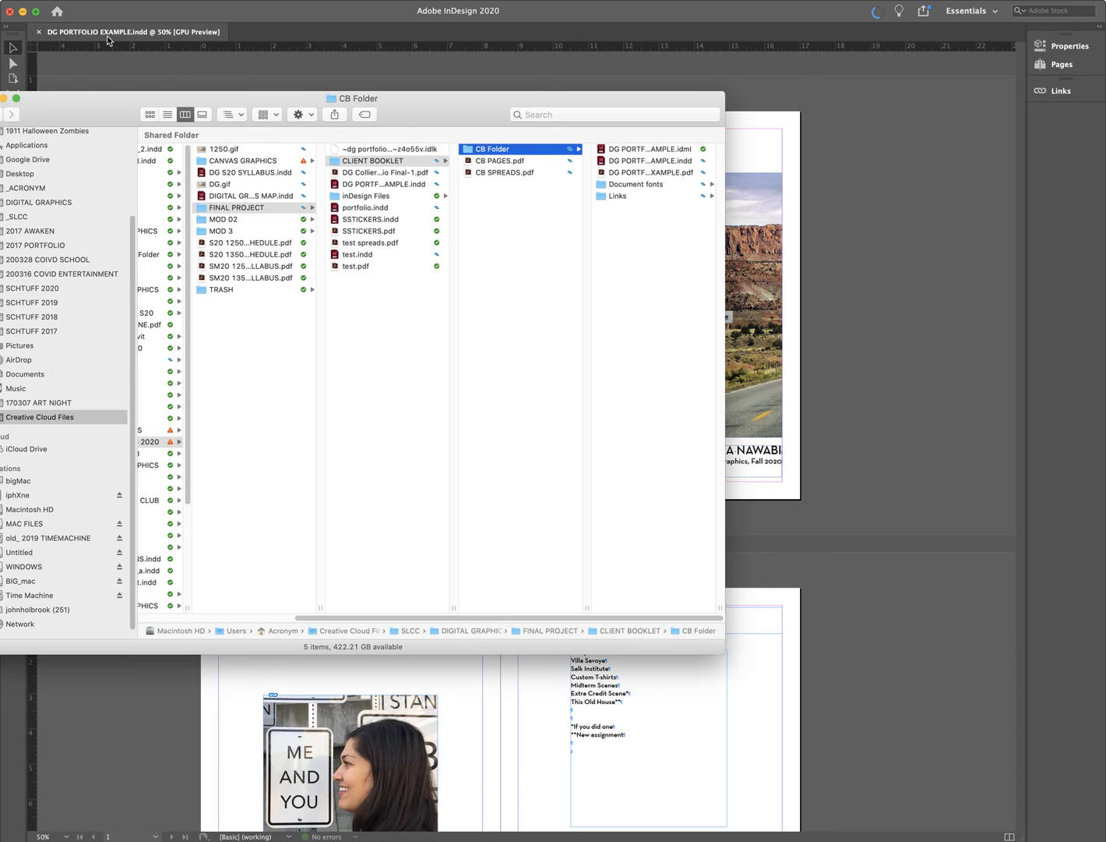
- Compare the packaged IDML (79 KB) and INDD (3.9 MB) file sizes
click(644, 149)
drag(720, 650, 865, 658)
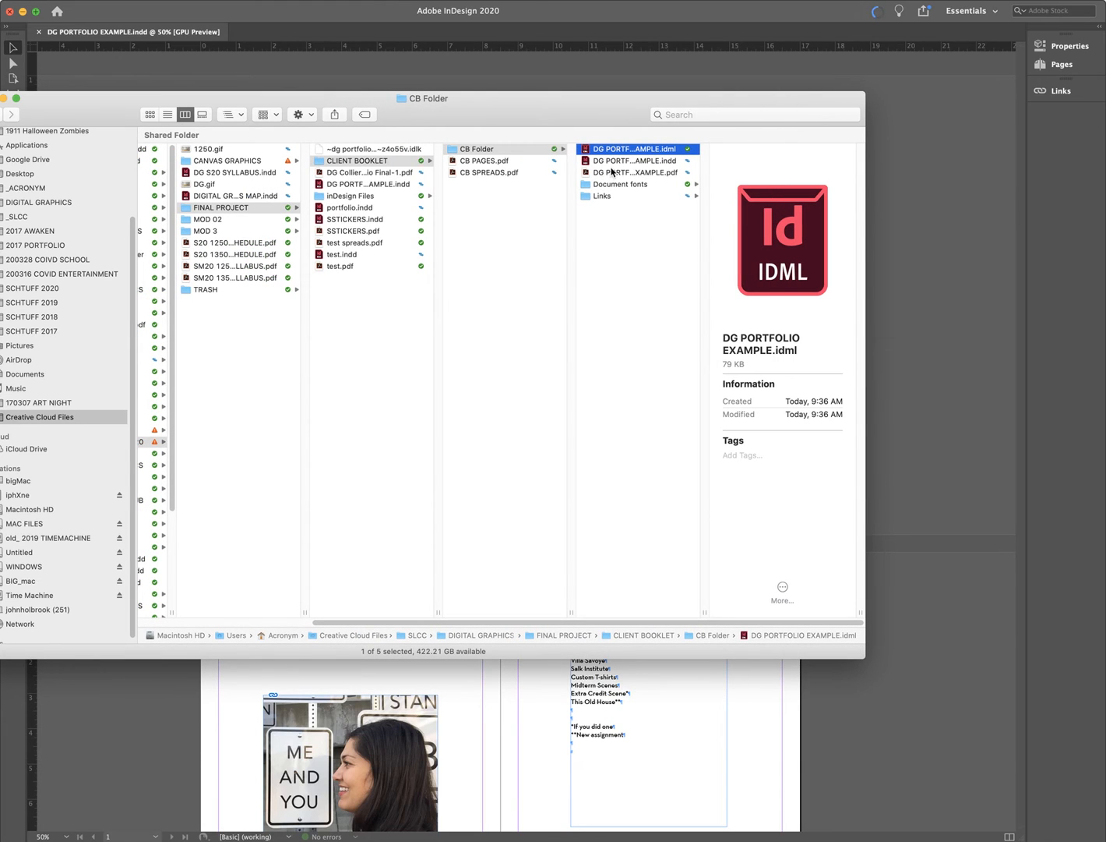
drag(697, 615, 752, 606)
drag(864, 660, 983, 700)
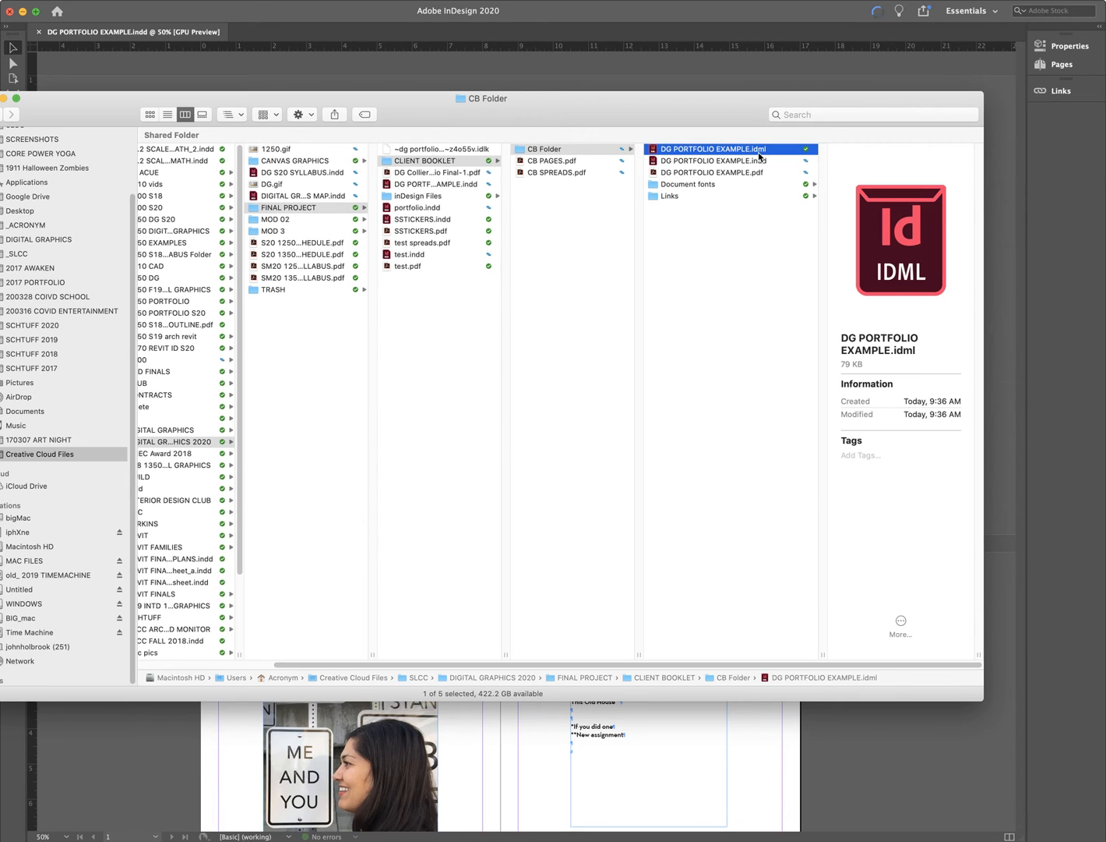
click(760, 162)
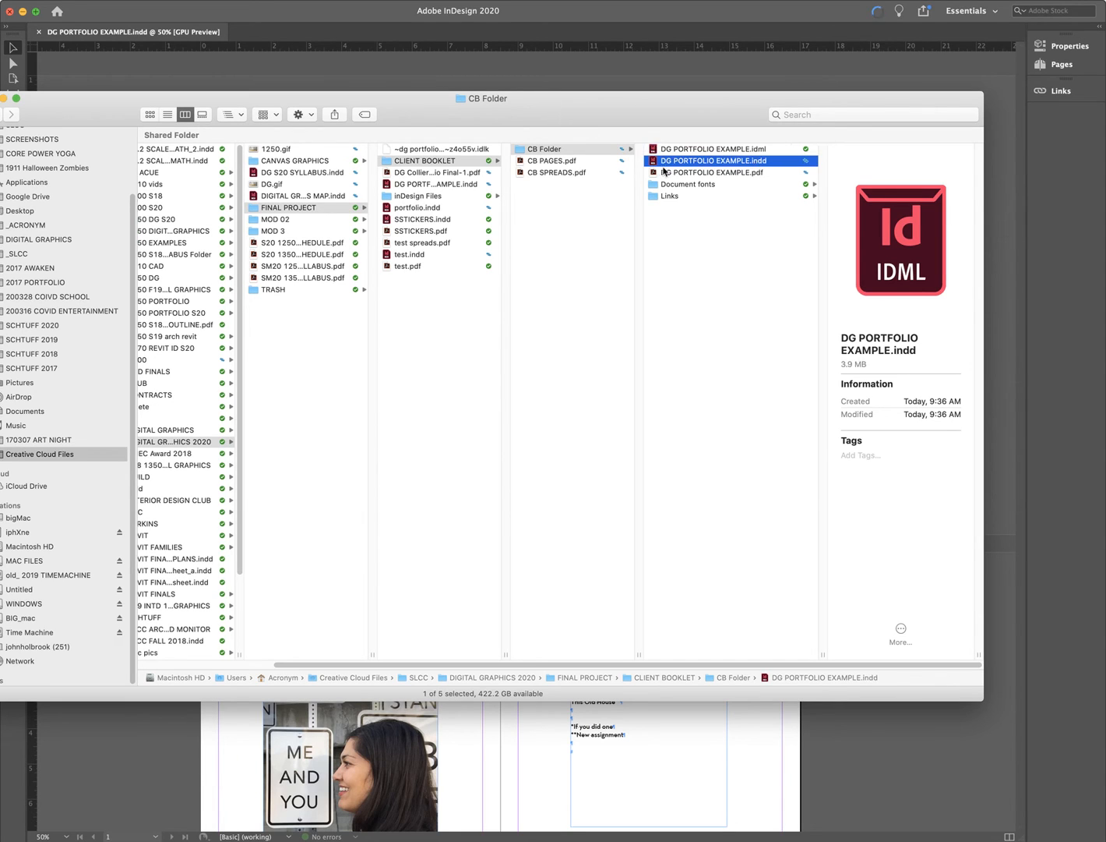
click(762, 150)
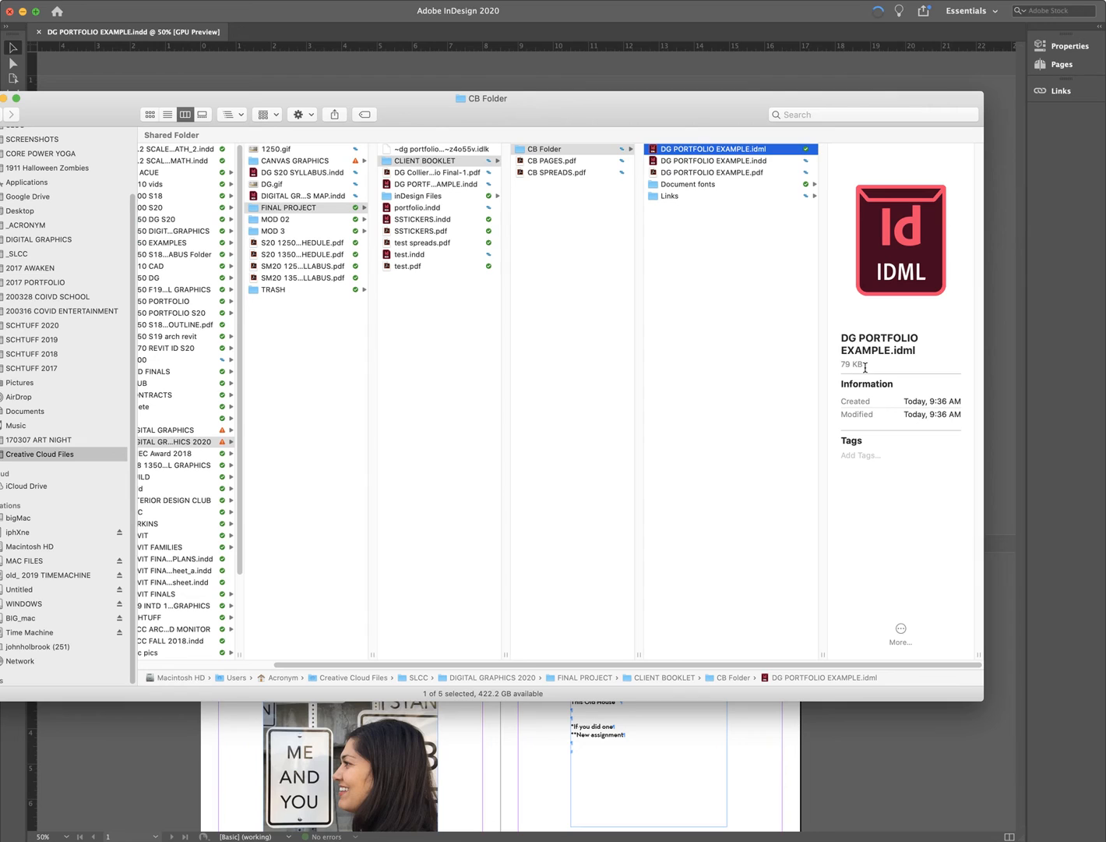
drag(865, 367, 841, 364)
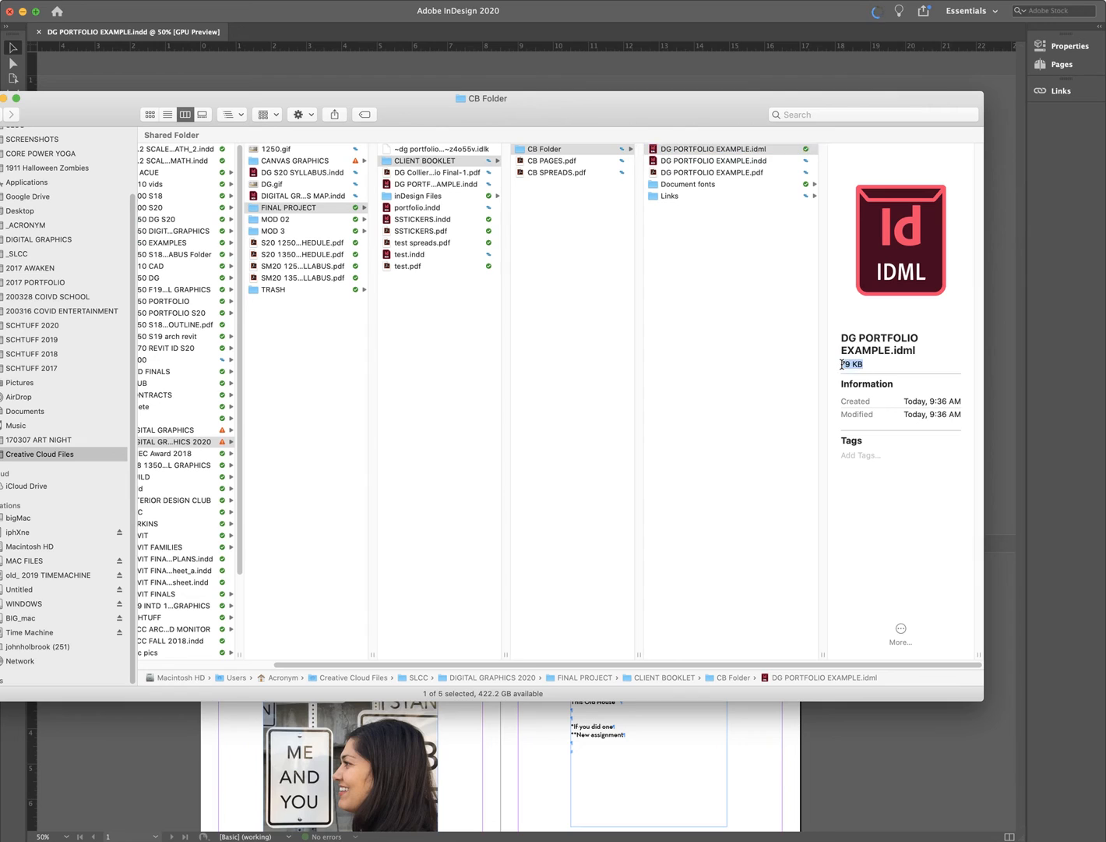
click(773, 162)
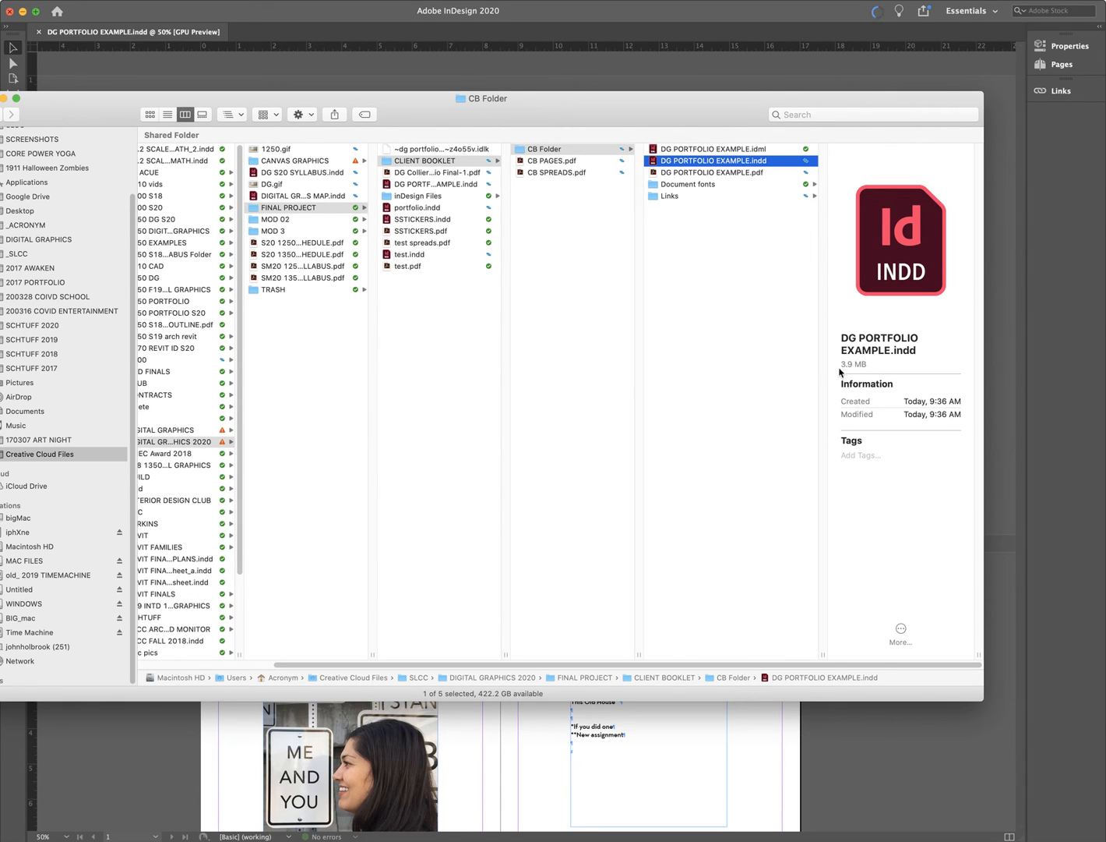
drag(841, 365, 873, 364)
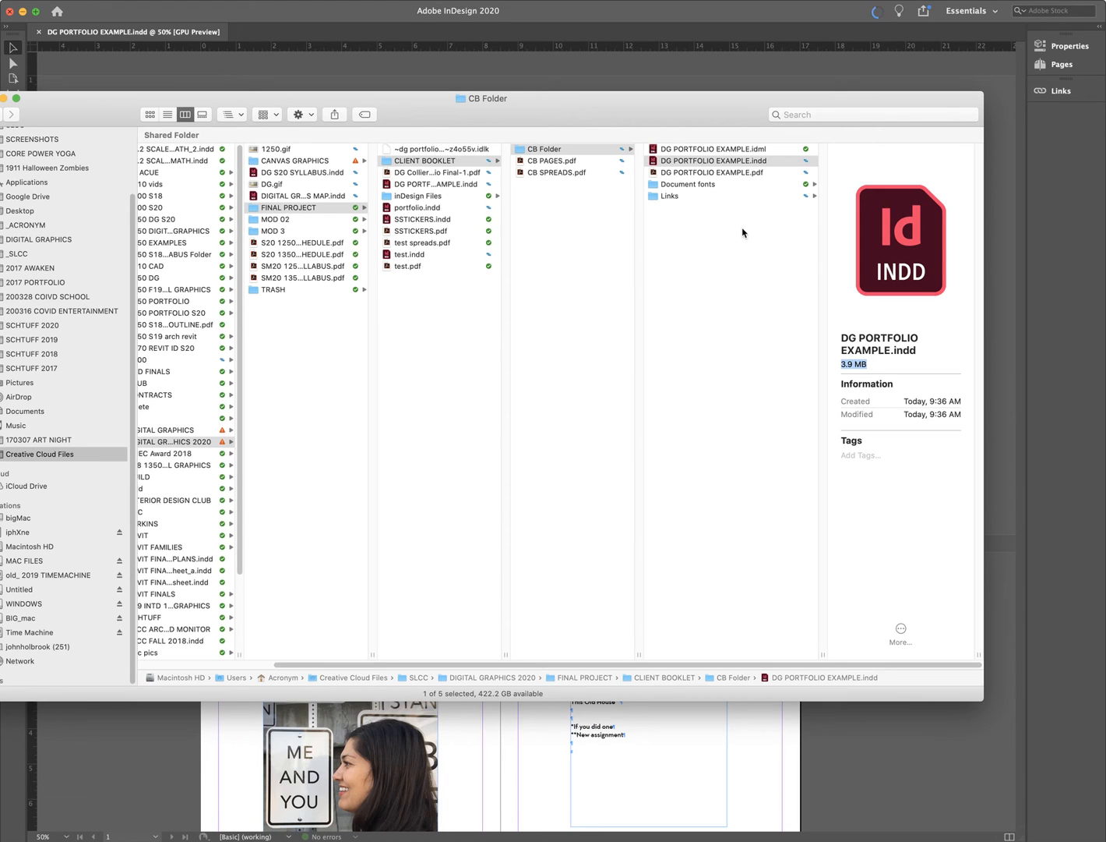
- Open the packaged DG PORTFOLIO EXAMPLE.pdf in Acrobat
click(731, 173)
click(732, 173)
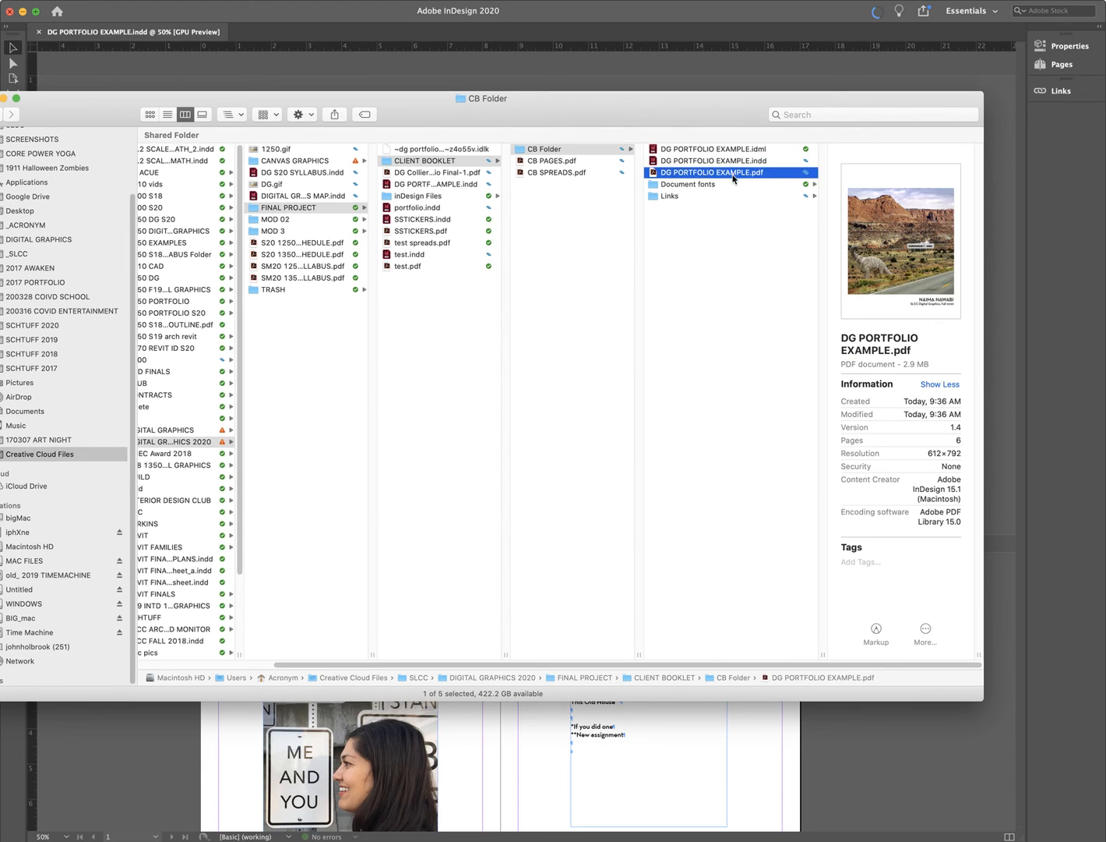
double_click(732, 173)
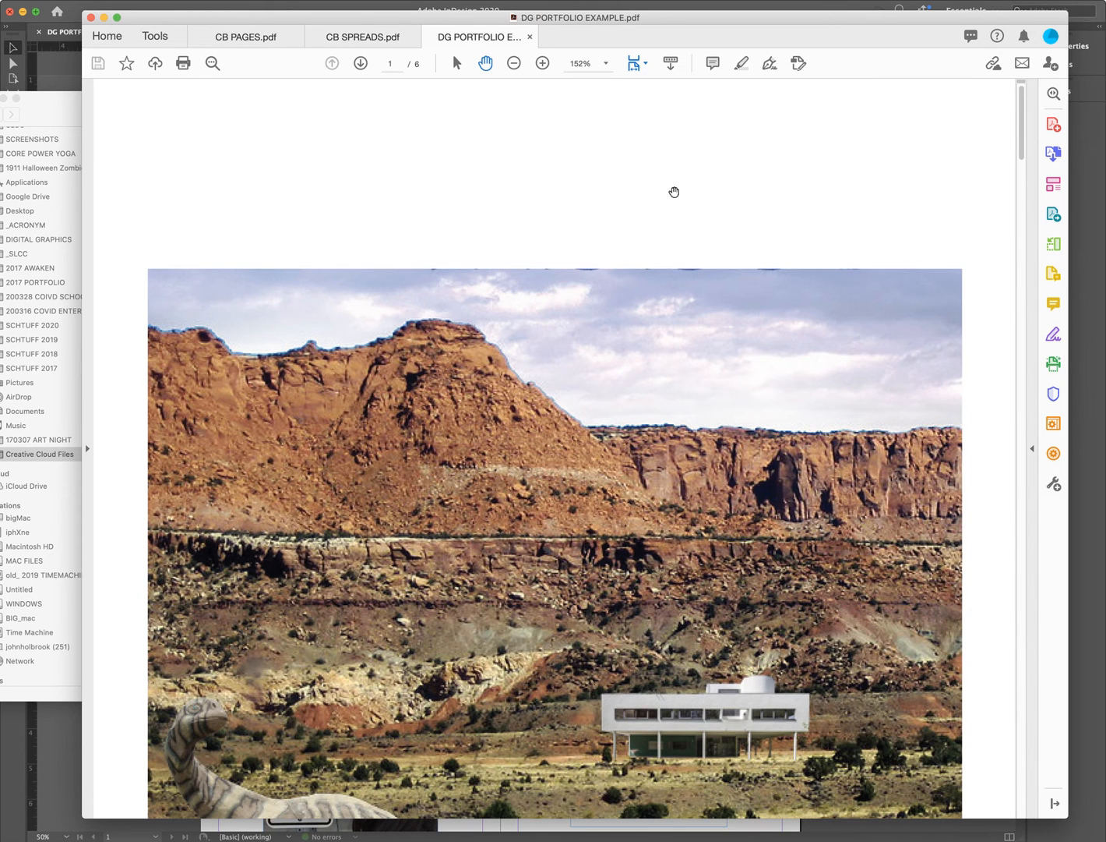
- Page through DG PORTFOLIO EXAMPLE.pdf at Fit One Full Page to page 5, then return to Finder's CB Folder
click(638, 66)
click(646, 99)
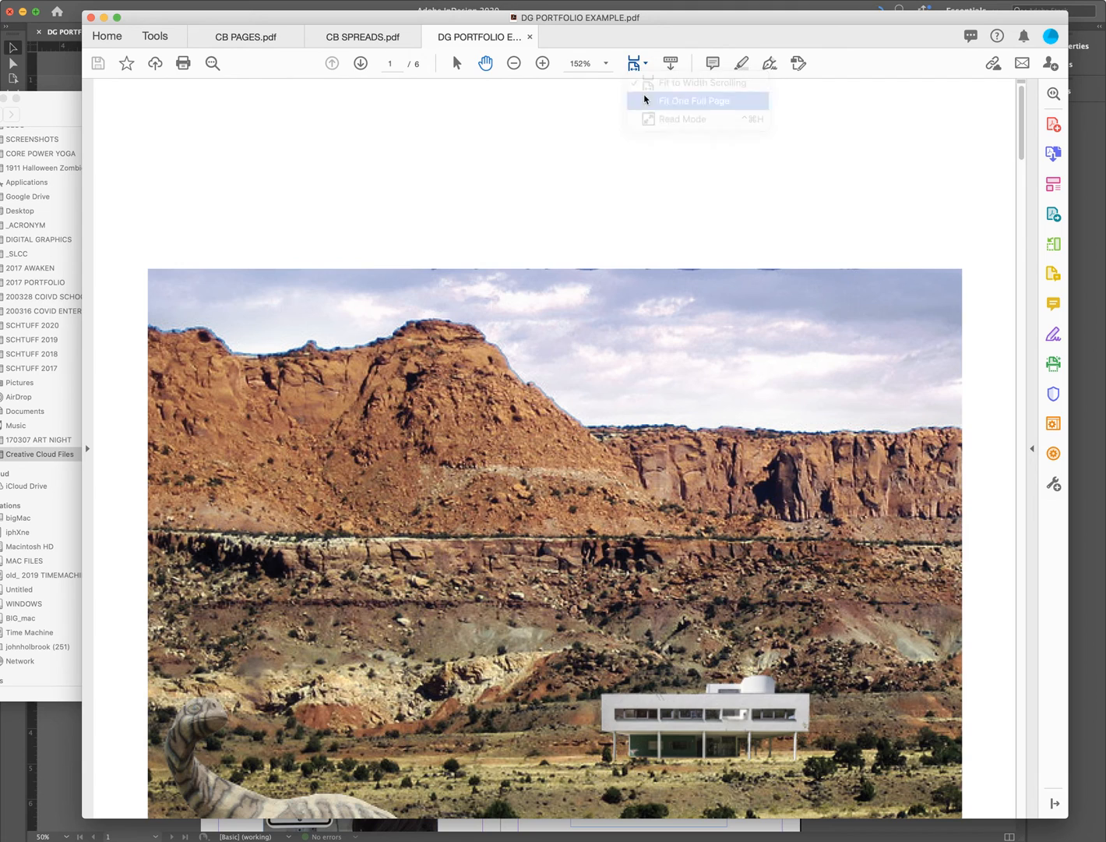
scroll(645, 94, down, 2)
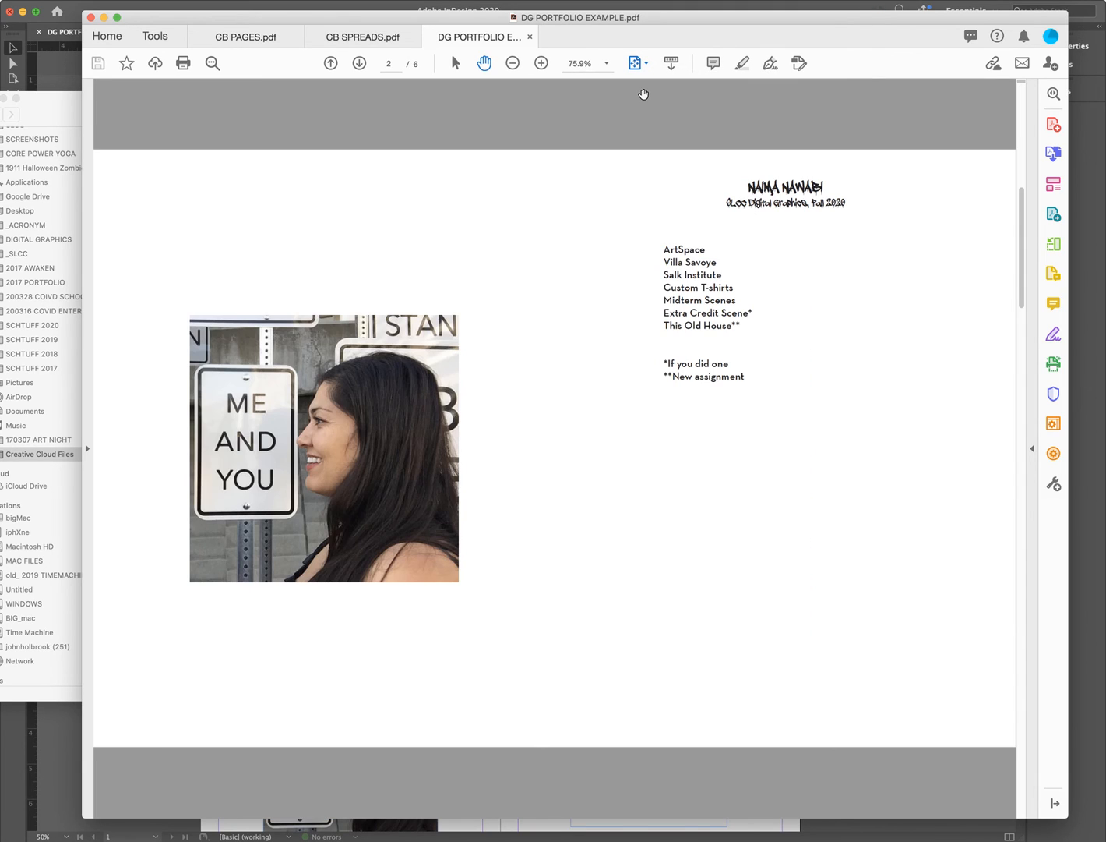
scroll(644, 95, down, 3)
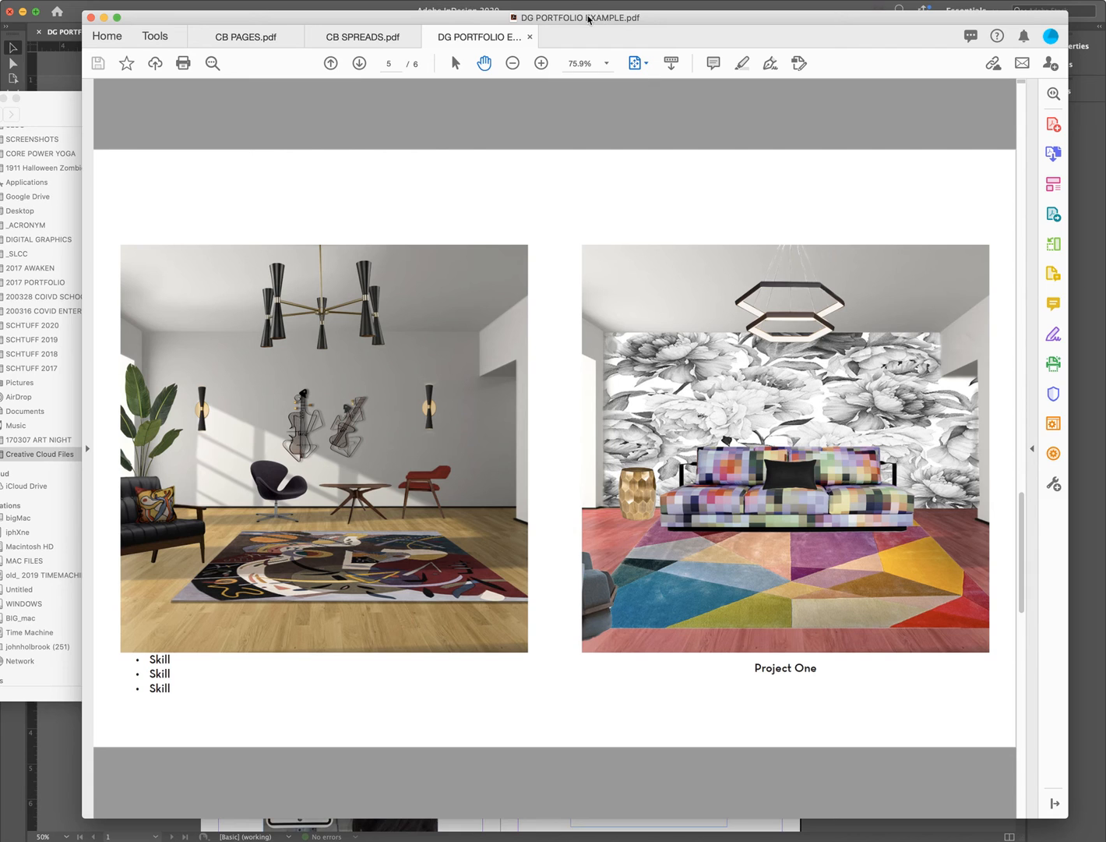
drag(588, 20, 558, 491)
click(692, 289)
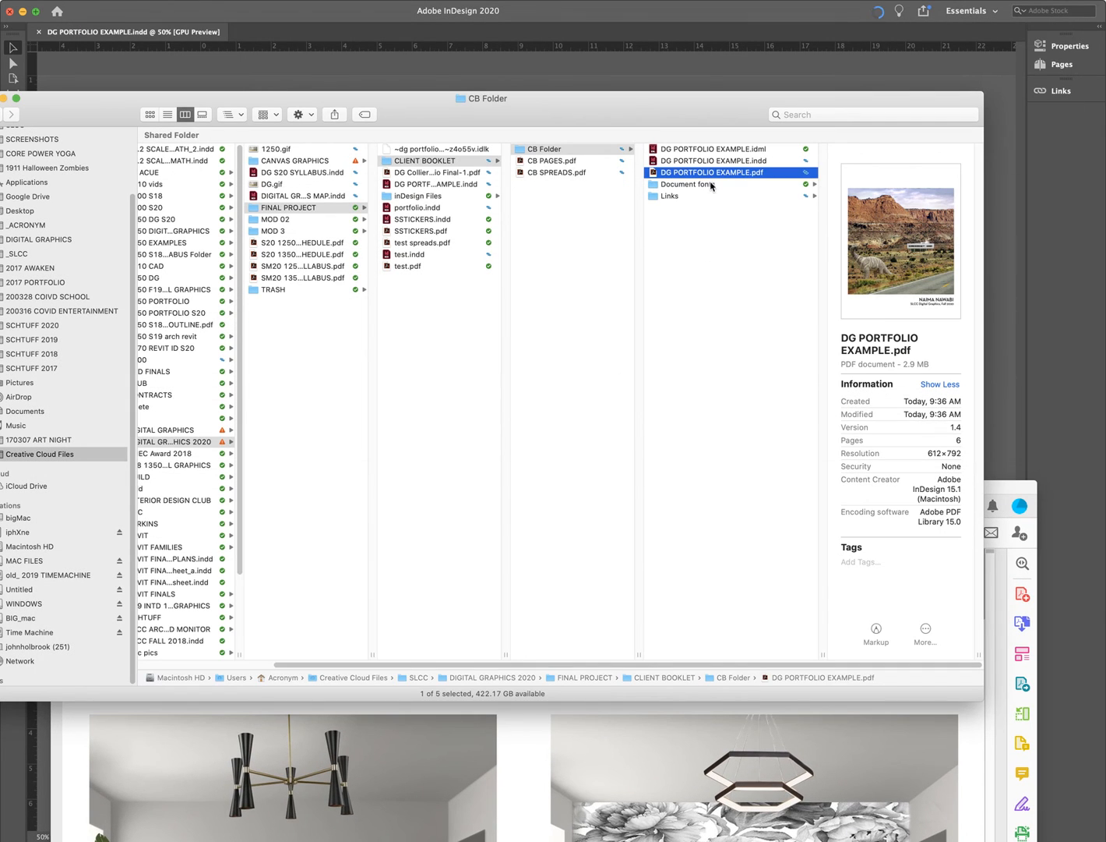
- Preview adrip1.ttf and NeutraText-Demi.ttf in Document fonts, then open the package's Links folder
click(705, 184)
click(848, 162)
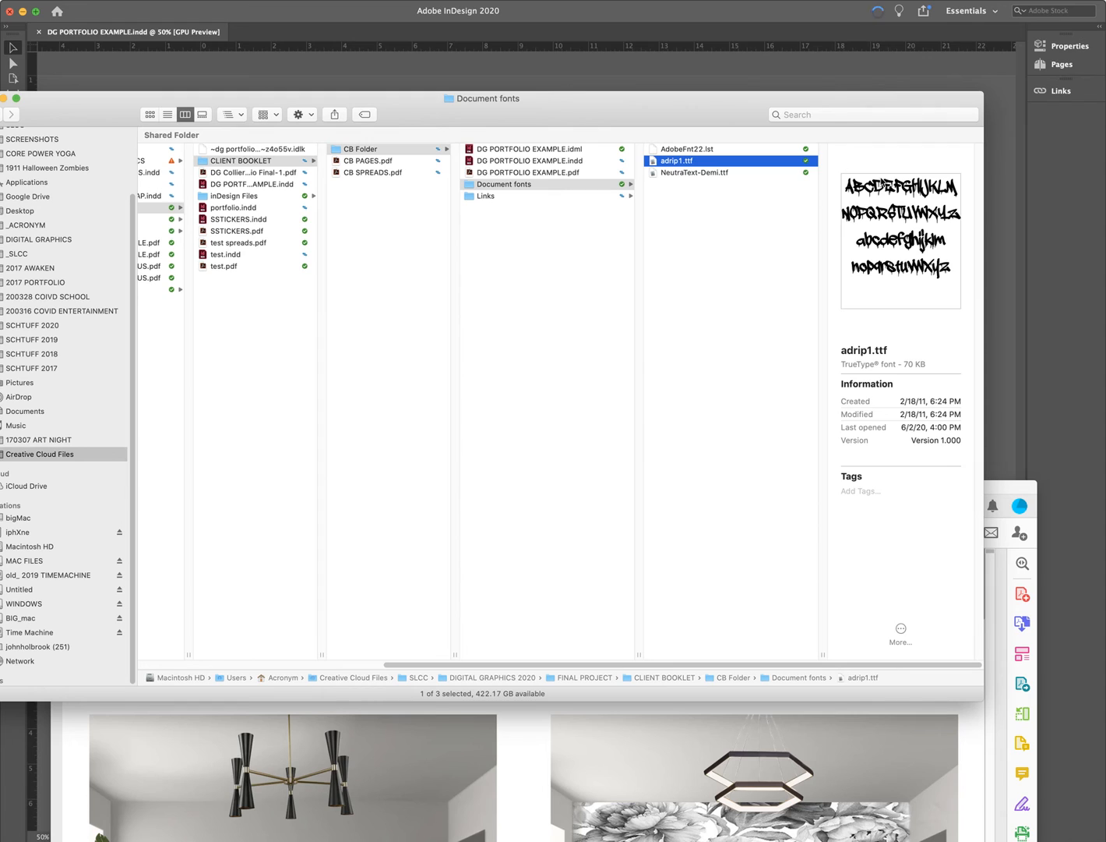
click(729, 174)
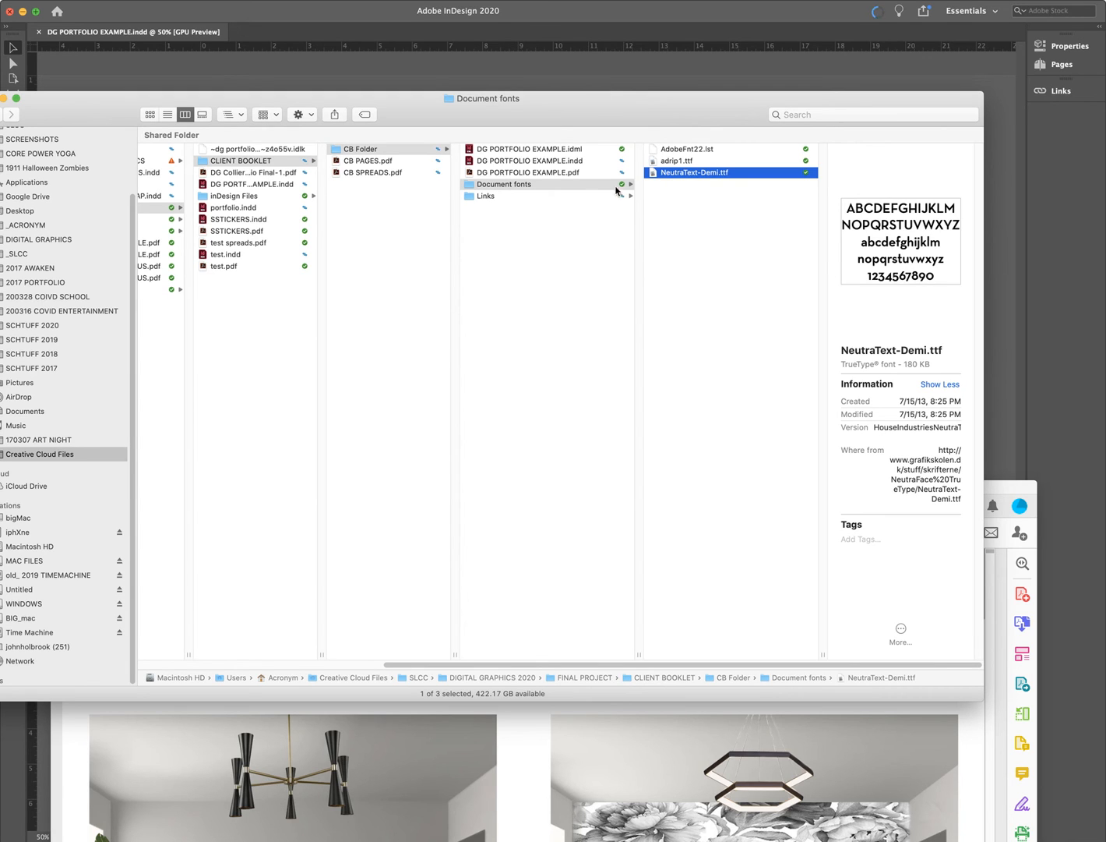
click(679, 164)
click(680, 174)
click(678, 161)
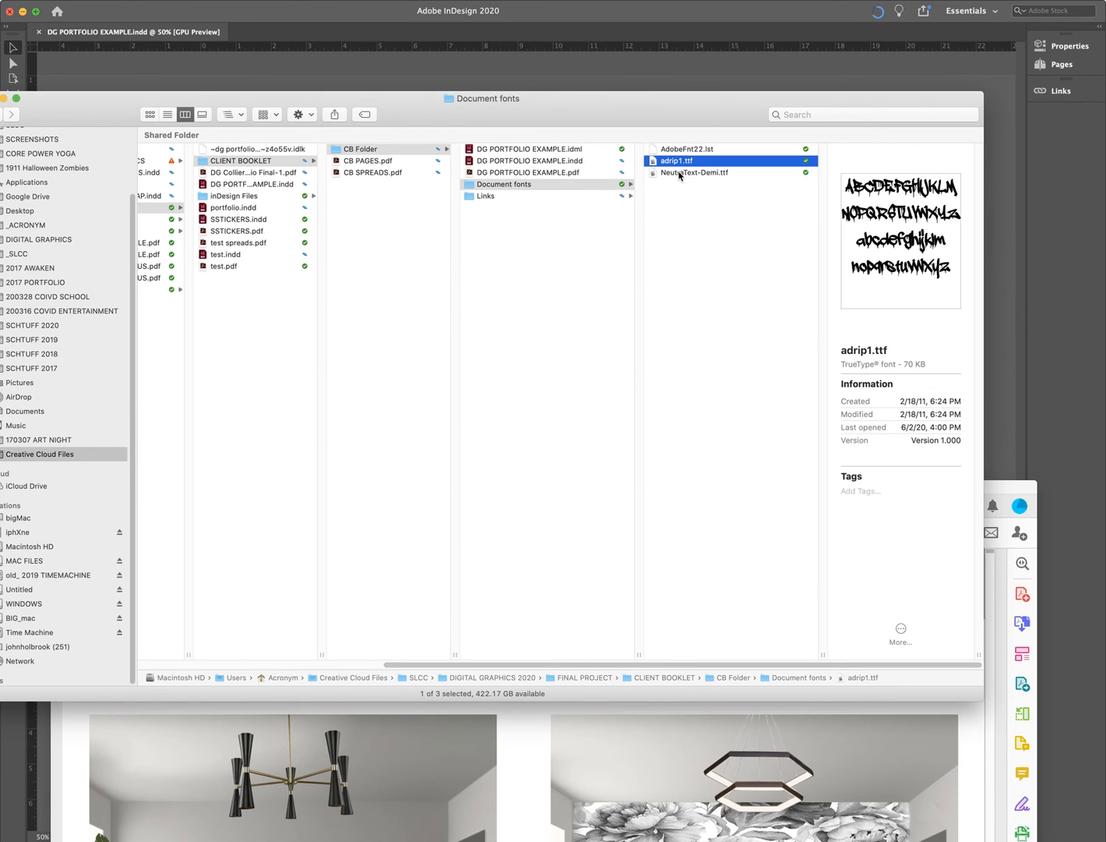
click(541, 199)
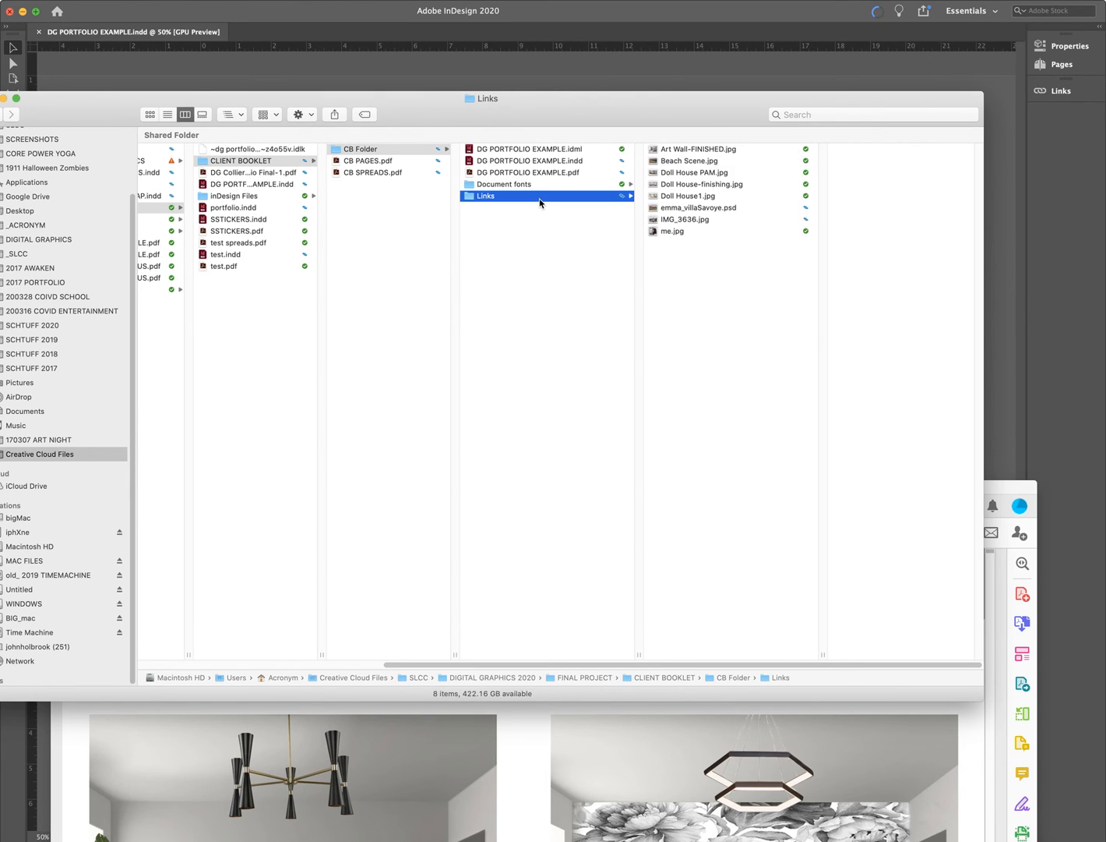
- Preview the Links images from Art Wall-FINISHED.jpg through the Doll House files, then go back to Canvas
click(700, 151)
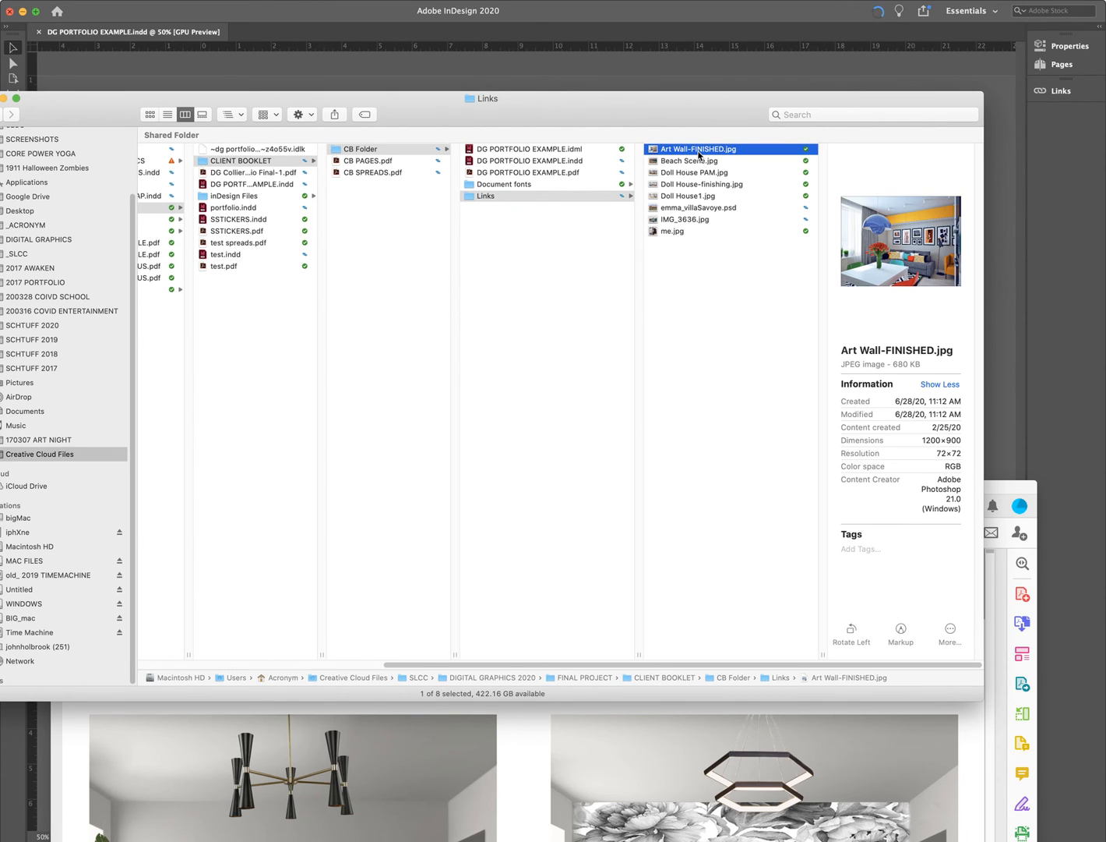
key(Down)
key(Down)
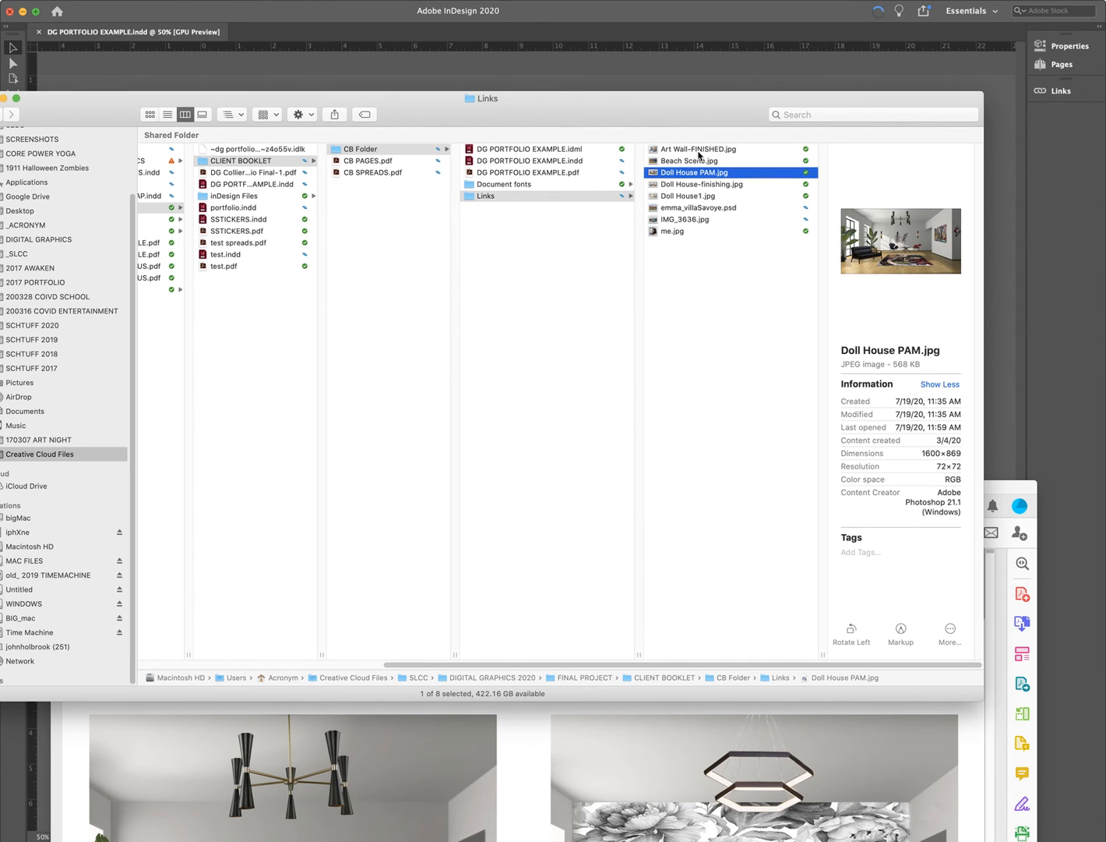
key(Down)
key(Down)
key(Down)
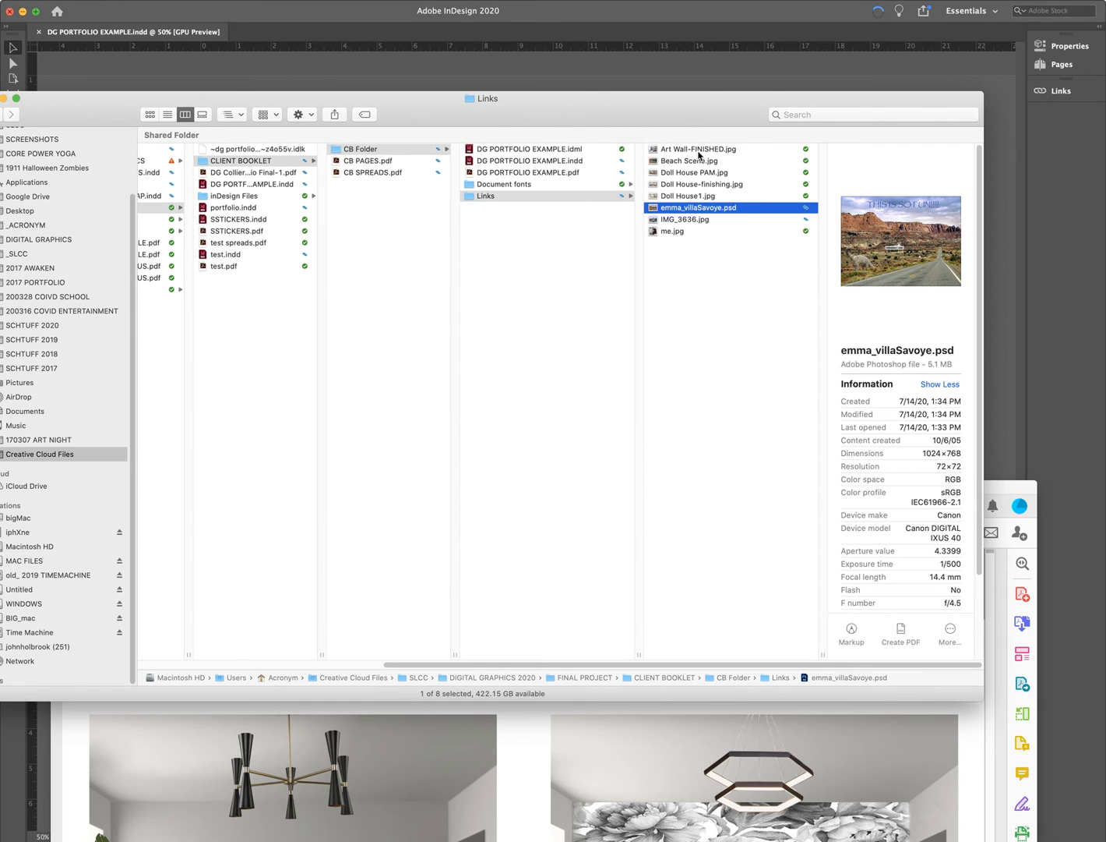
key(Down)
key(Down)
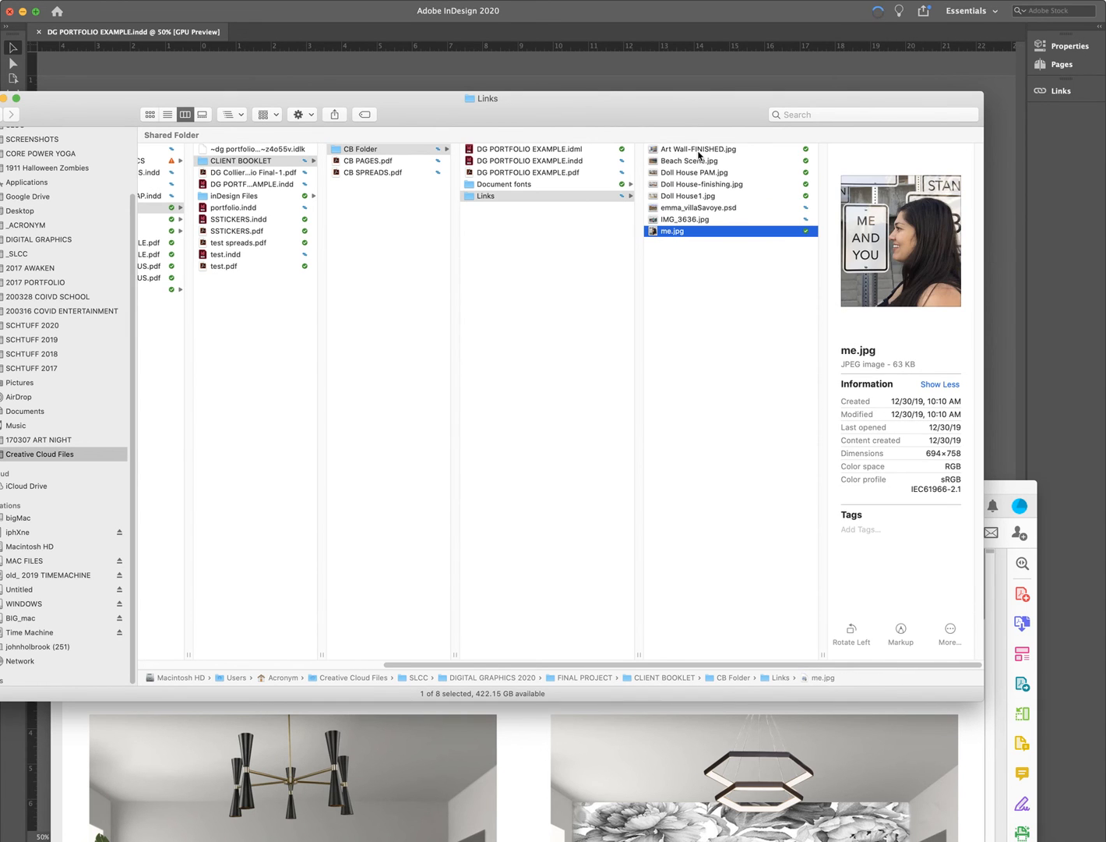
key(Up)
key(Up)
key(Up)
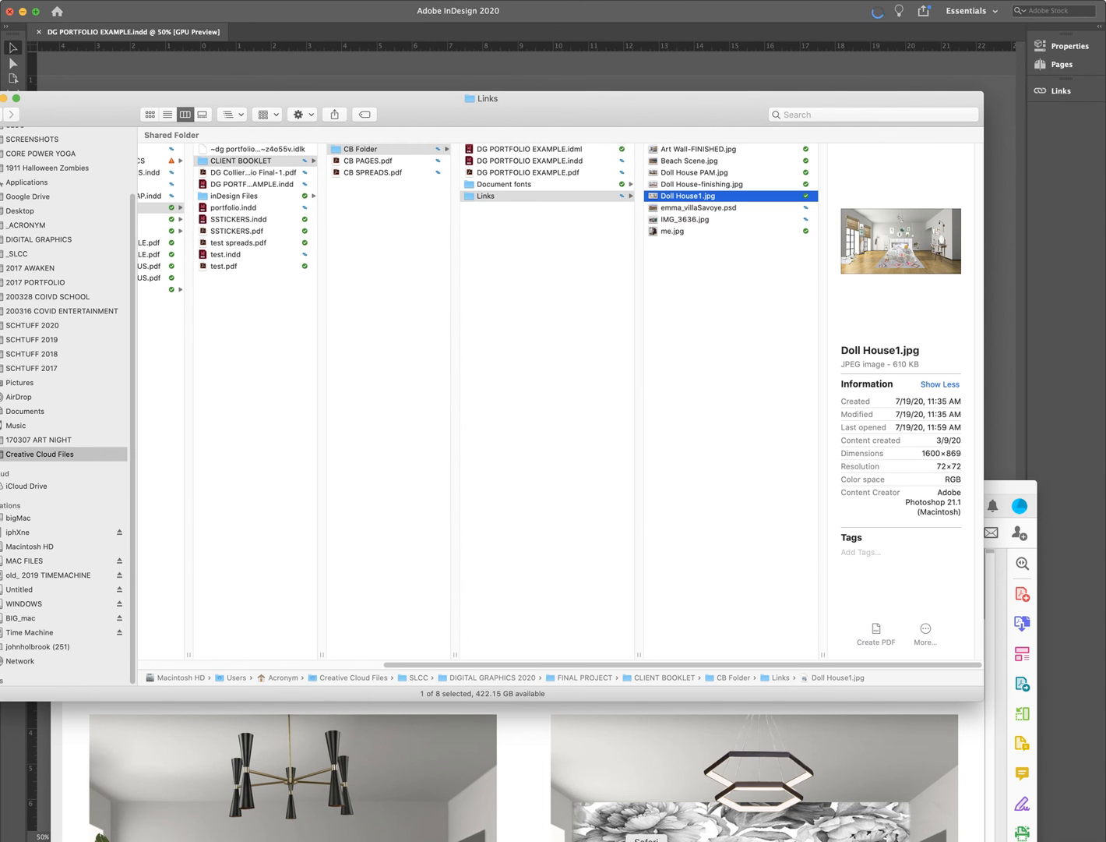
click(607, 840)
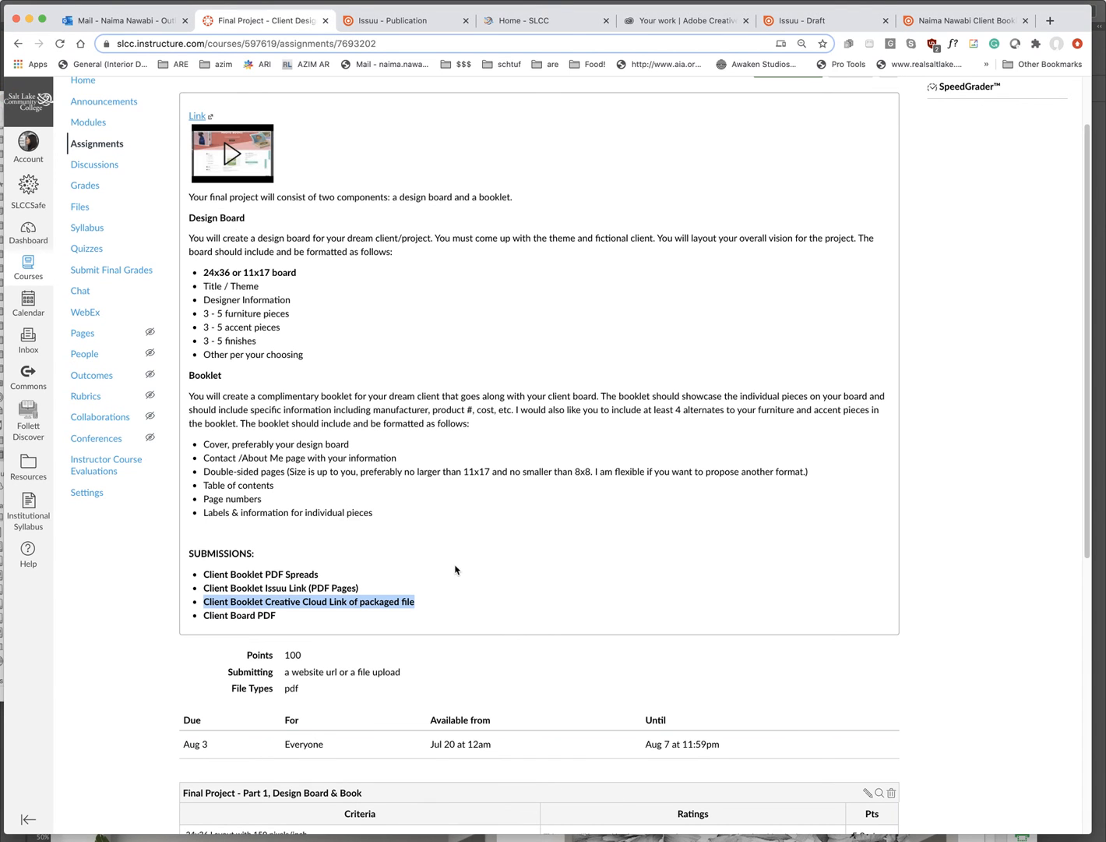
- Highlight the 'Creative Cloud Link of packaged file' requirement and bring the Links Finder window over the page
click(240, 608)
drag(260, 601, 427, 607)
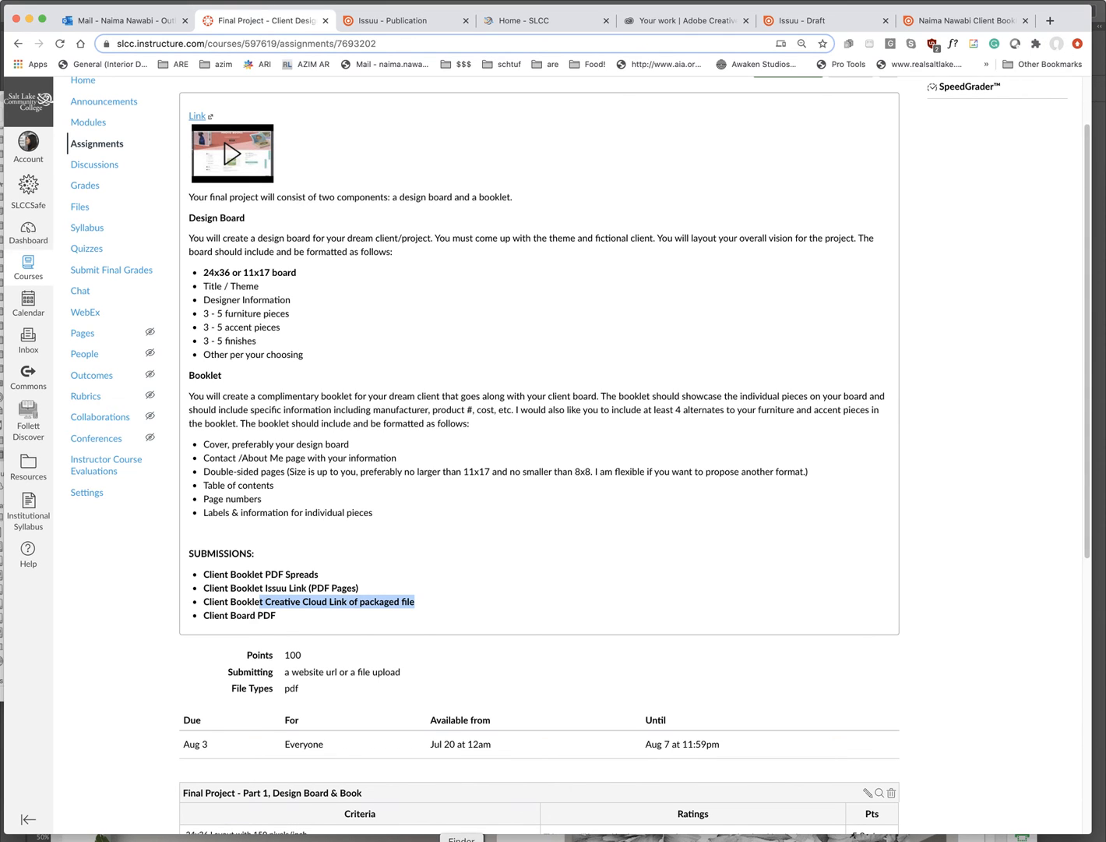
click(462, 840)
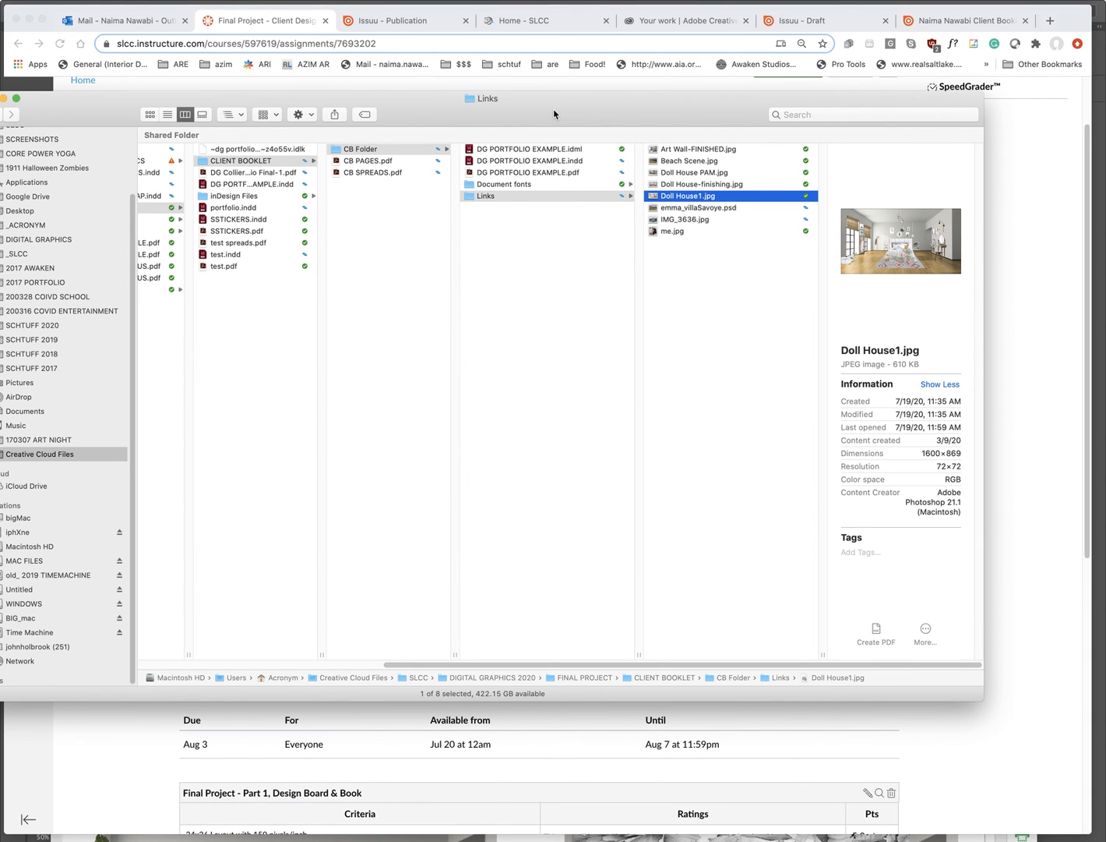
drag(555, 115, 610, 212)
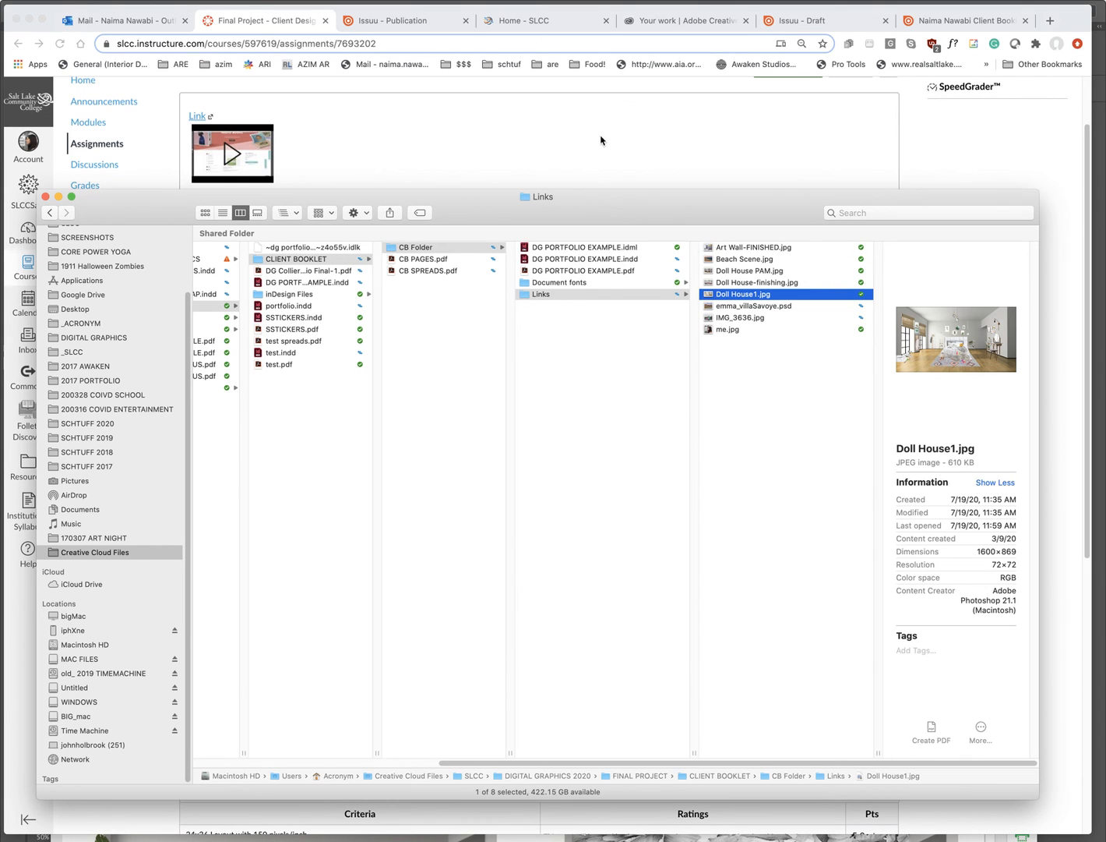
- In Creative Cloud files, browse DIGITAL GRAPHICS 2020 > FINAL PROJECT > CLIENT BOOKLET and check CB Folder's contents
click(677, 23)
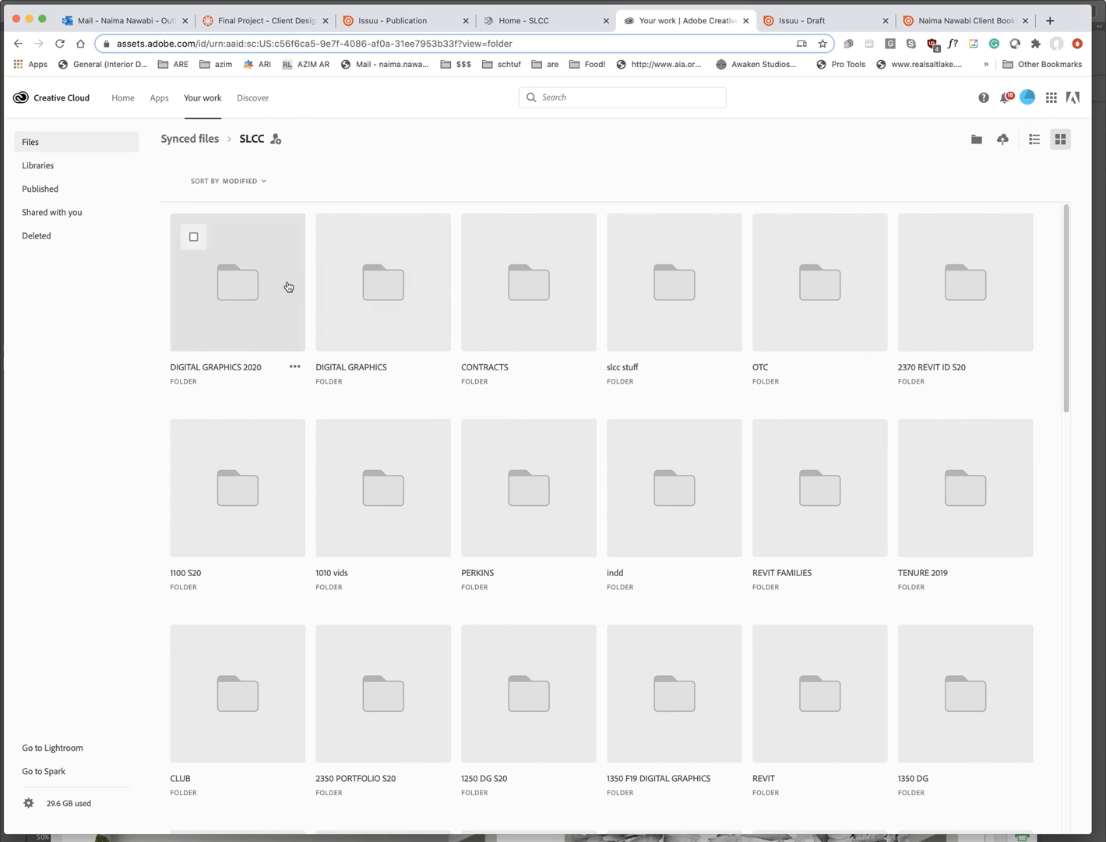
click(234, 289)
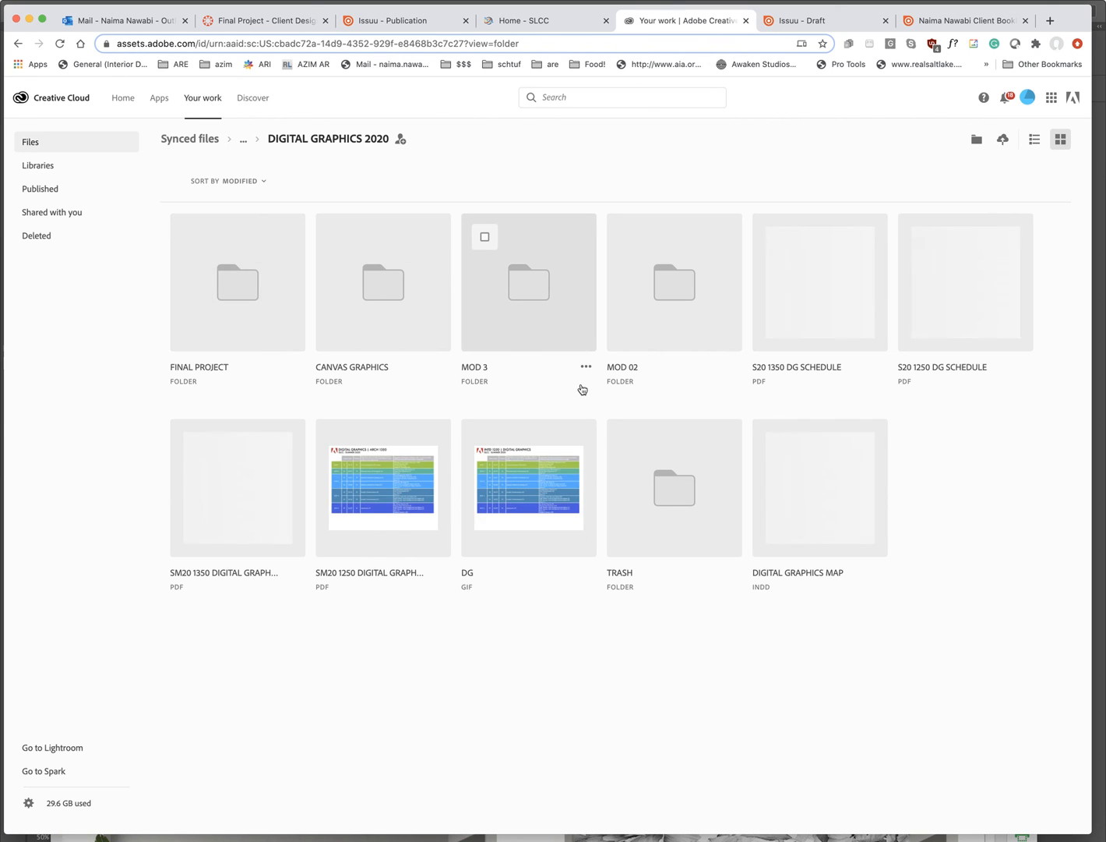
click(275, 303)
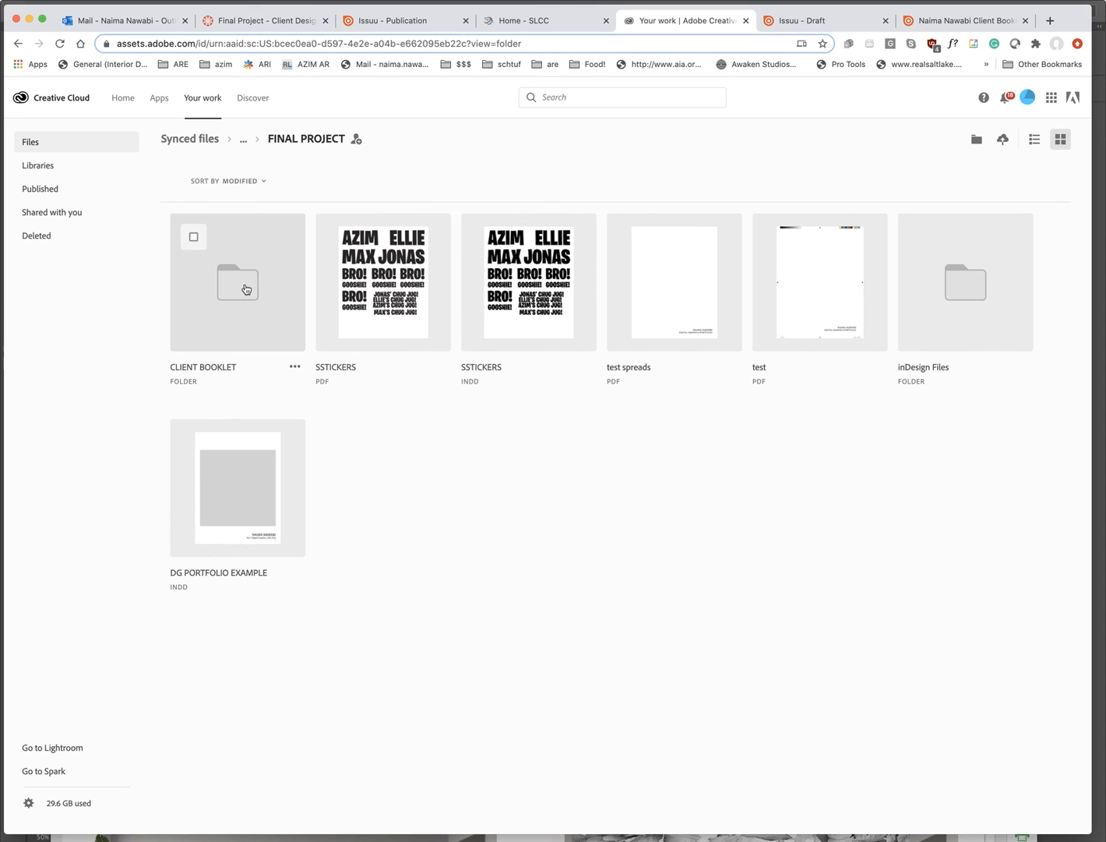
click(246, 289)
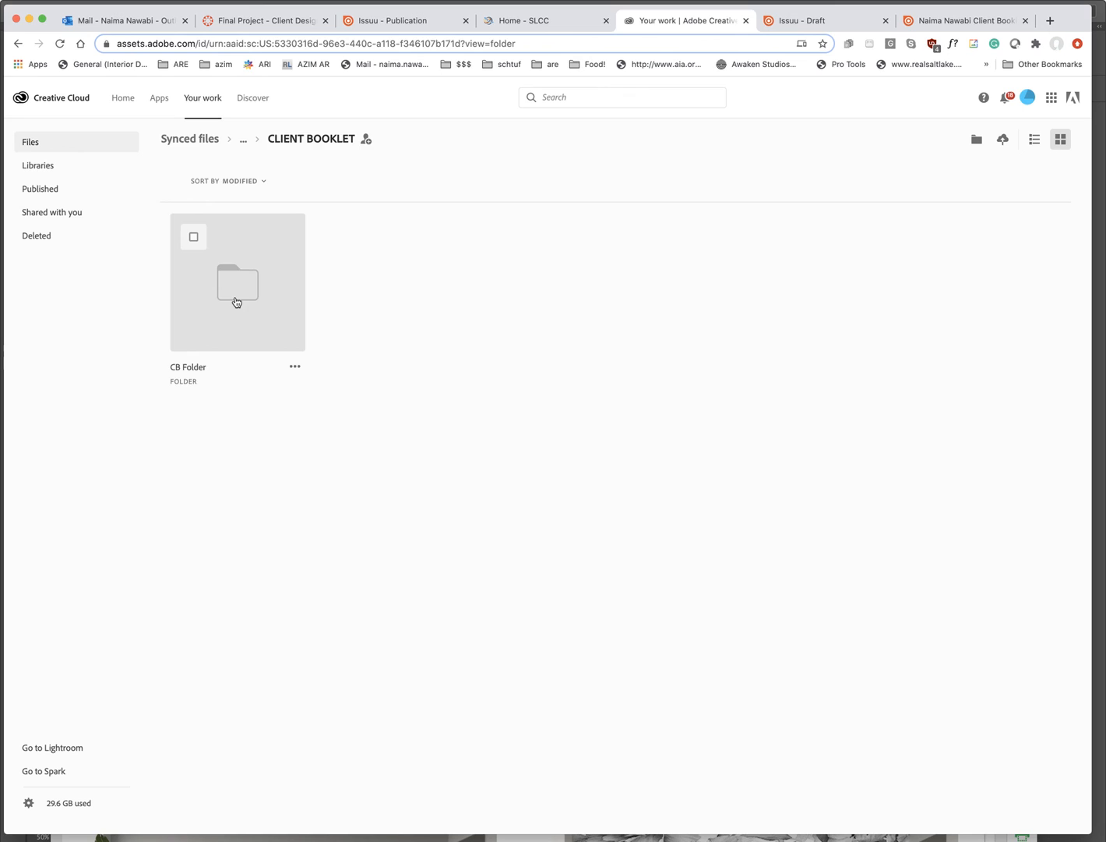
click(235, 302)
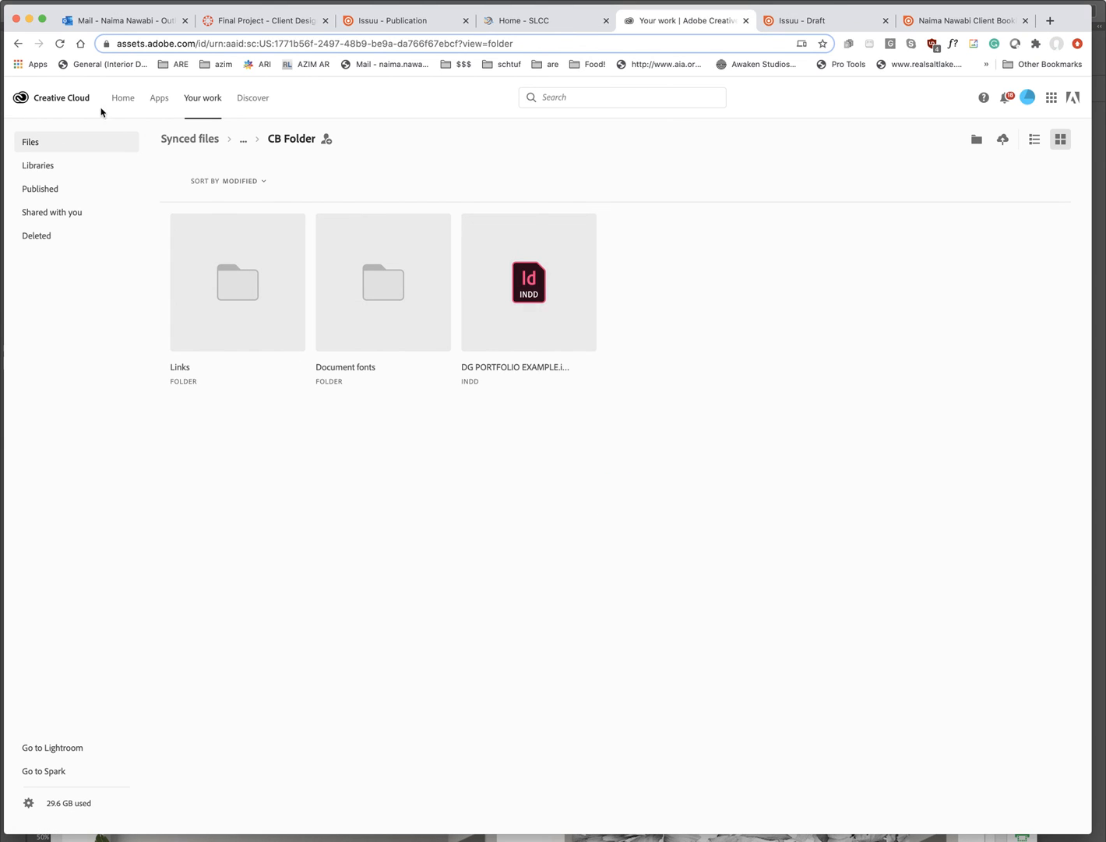
click(20, 42)
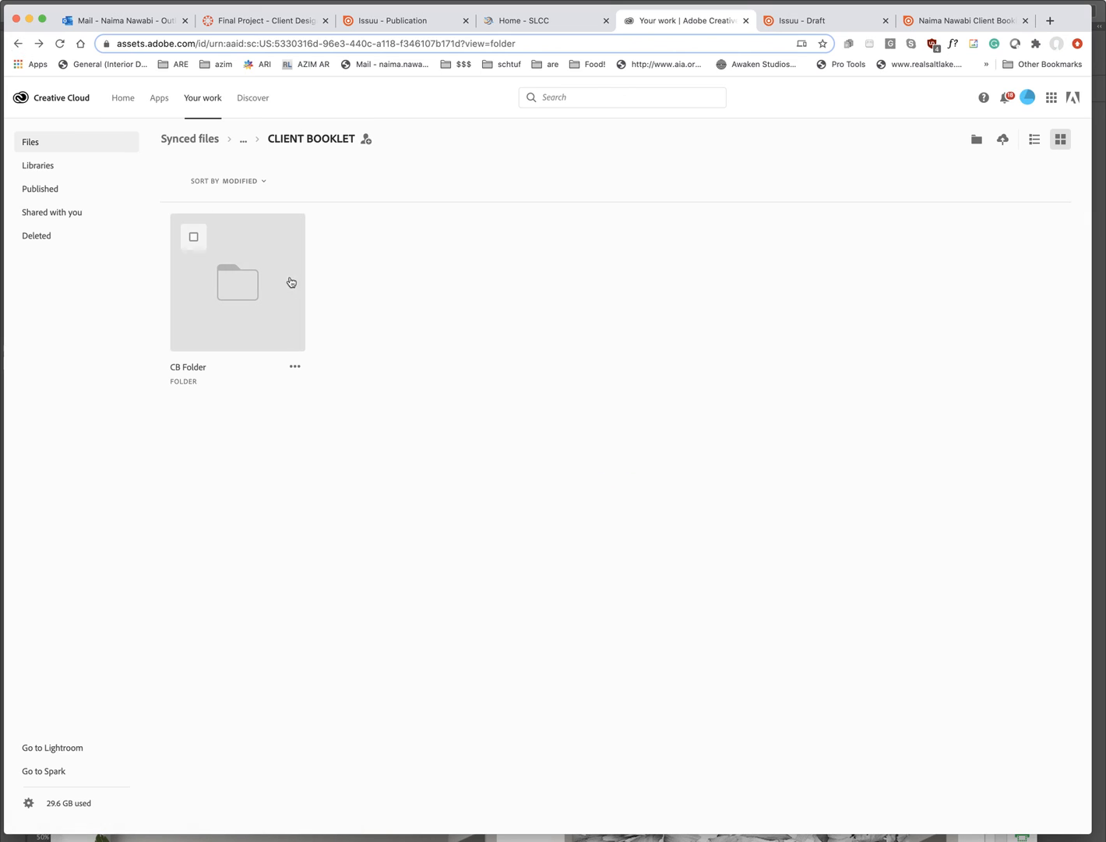
- Create and copy a share link for CB Folder, then return to the Canvas assignment
click(194, 237)
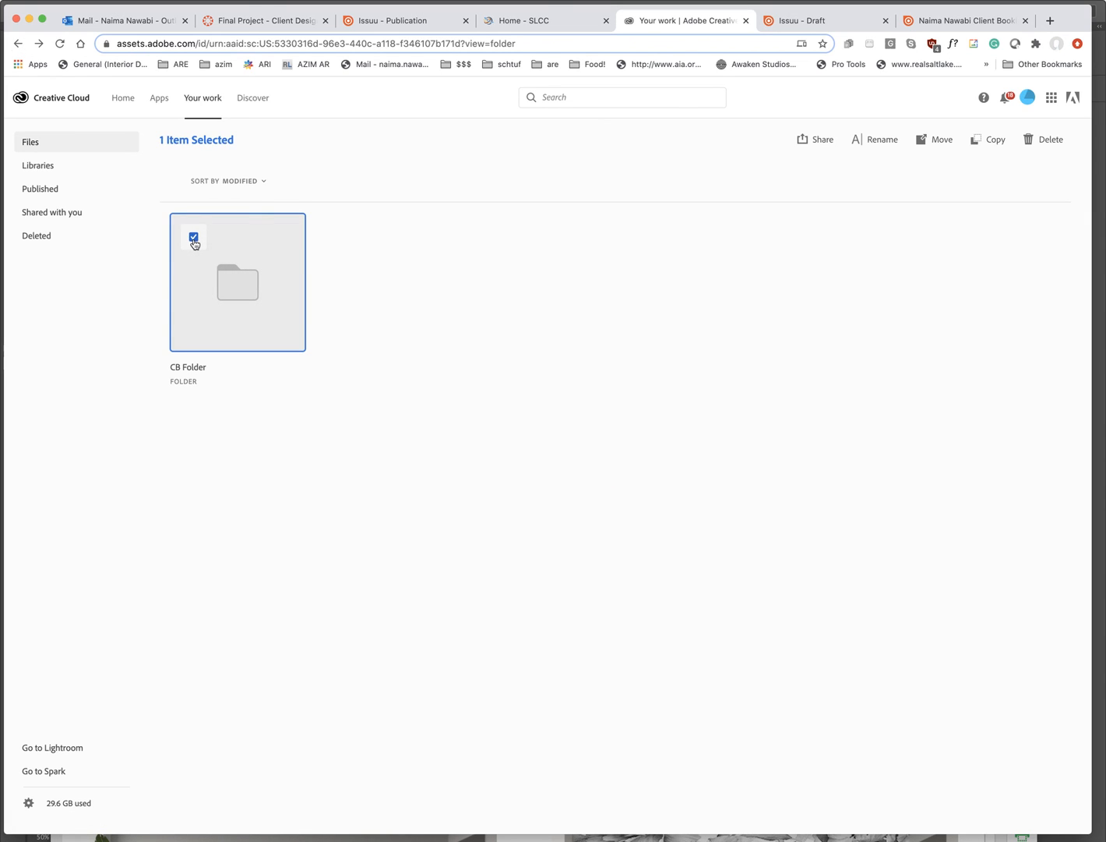
click(817, 142)
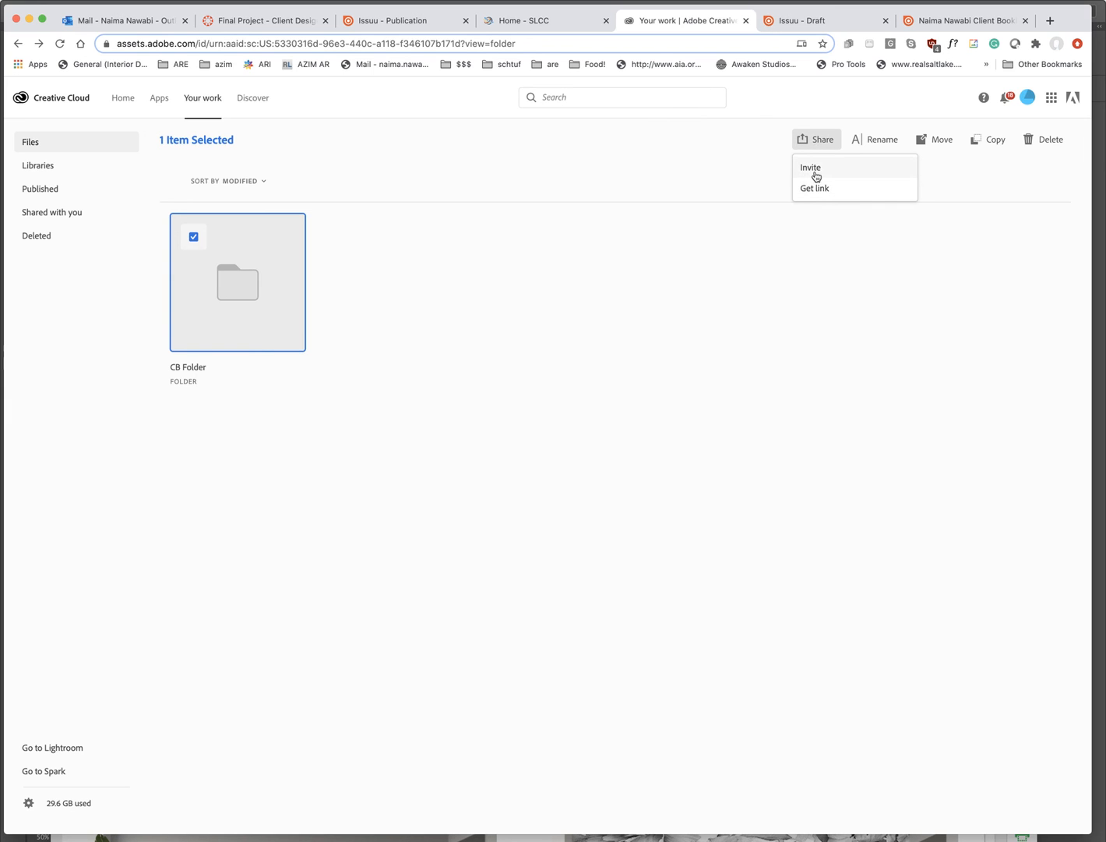
click(816, 191)
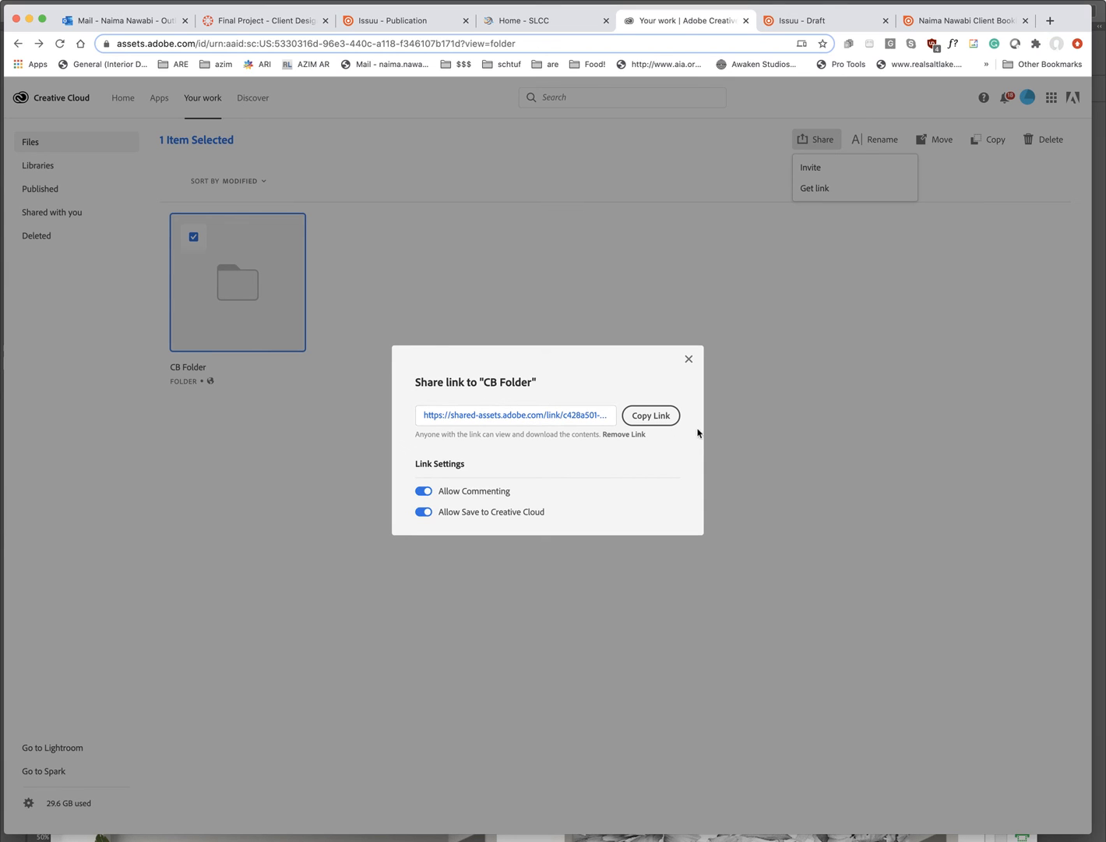
click(668, 420)
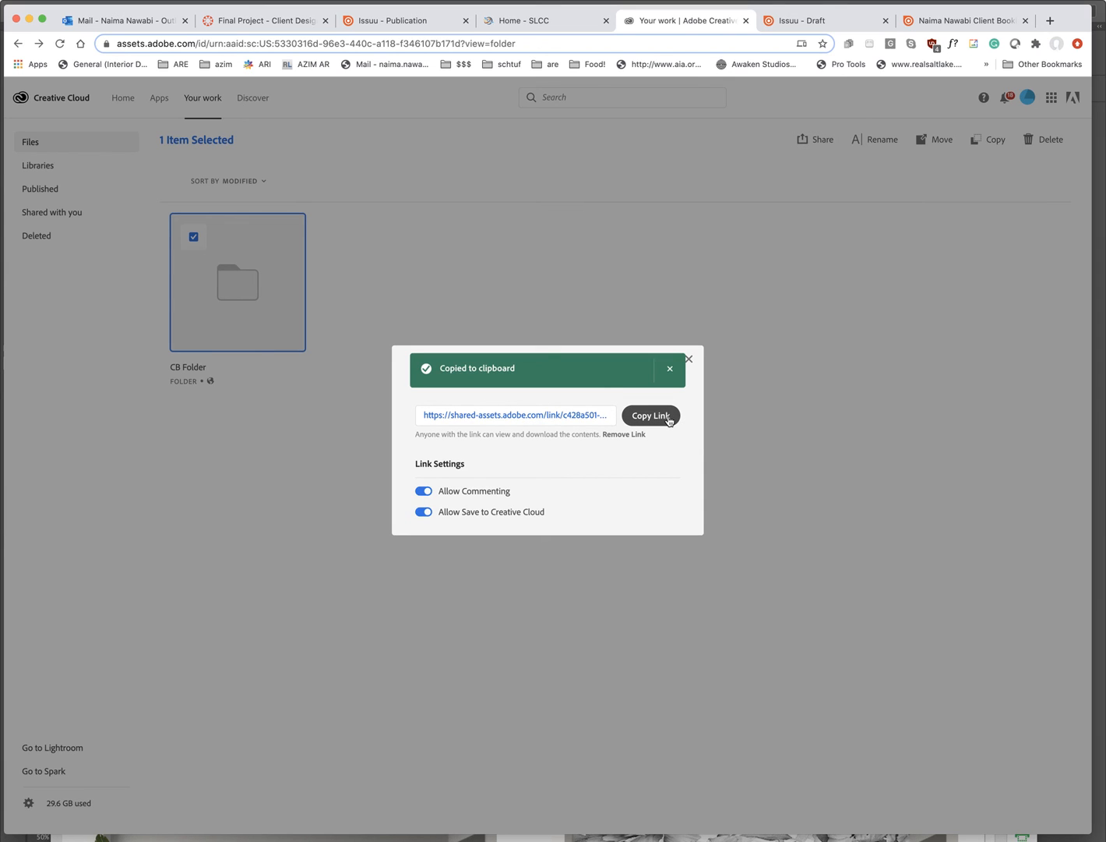
click(273, 29)
scroll(543, 518, down, 10)
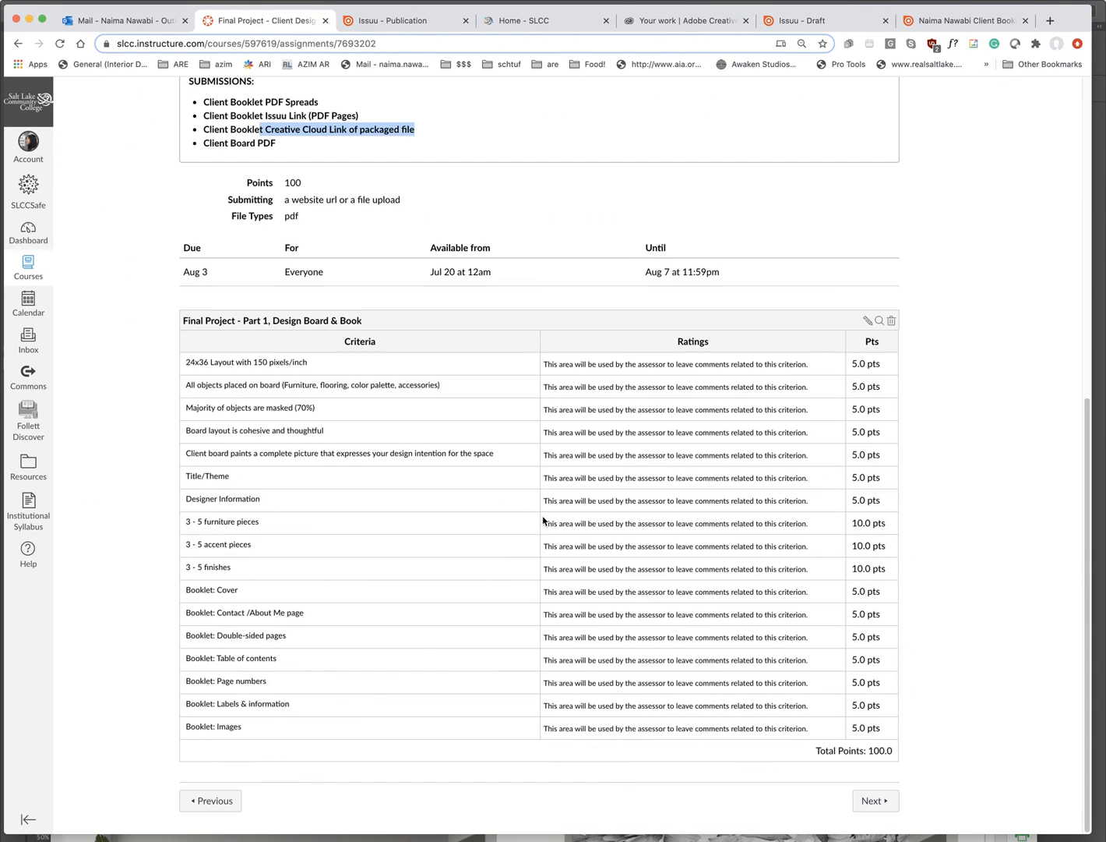
scroll(543, 520, up, 10)
scroll(802, 470, down, 7)
scroll(802, 470, up, 7)
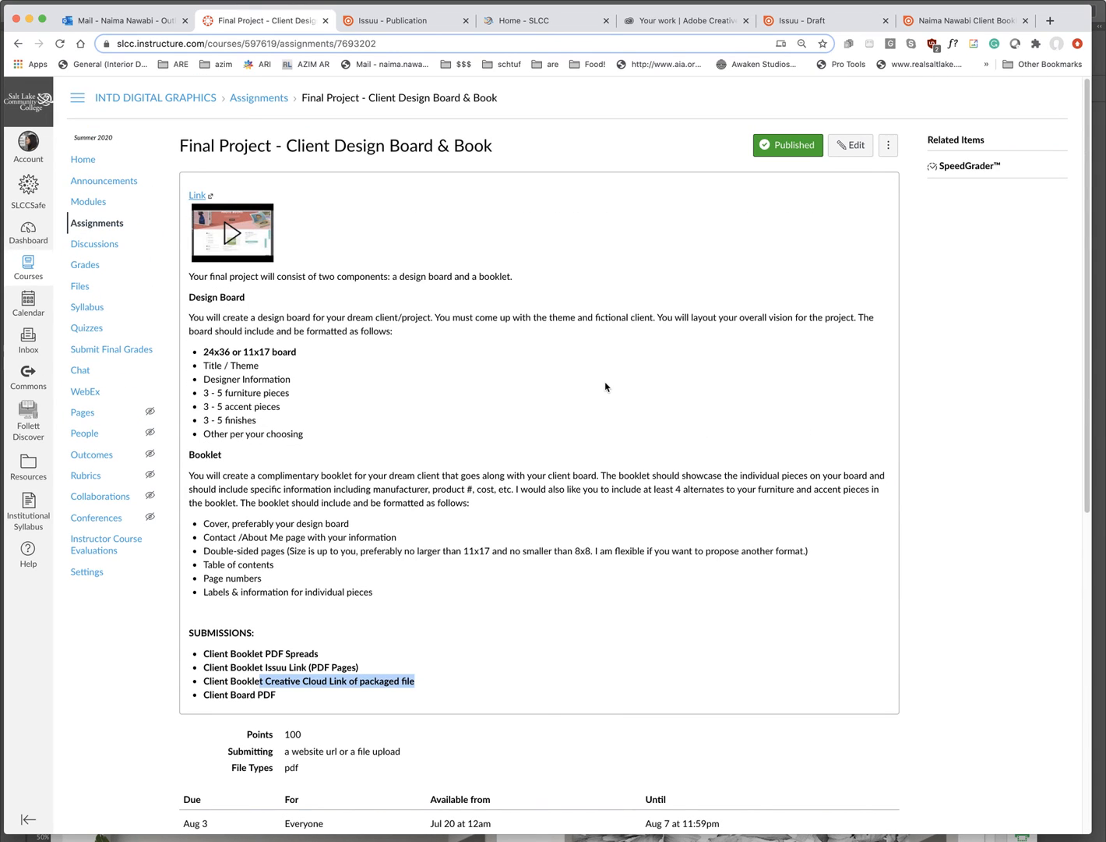
scroll(608, 412, down, 7)
scroll(388, 525, up, 7)
scroll(458, 678, down, 2)
drag(323, 577, 202, 574)
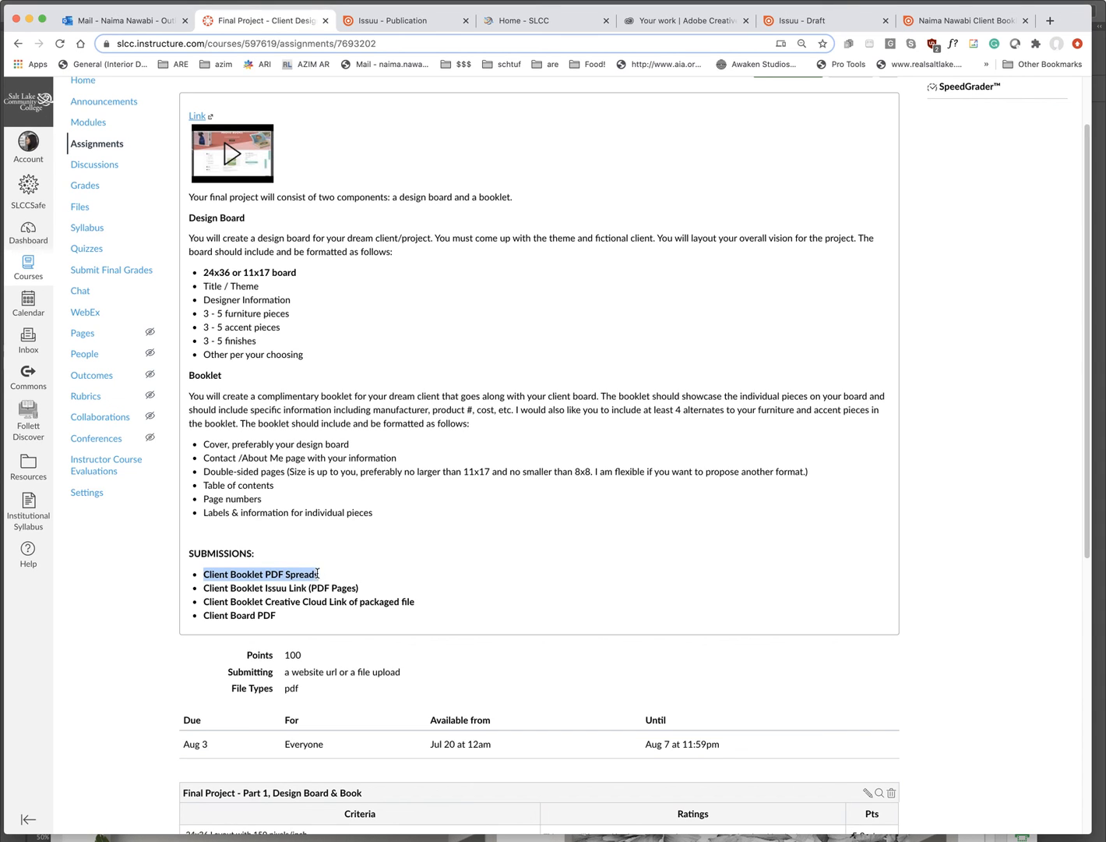
drag(323, 575, 204, 574)
click(369, 573)
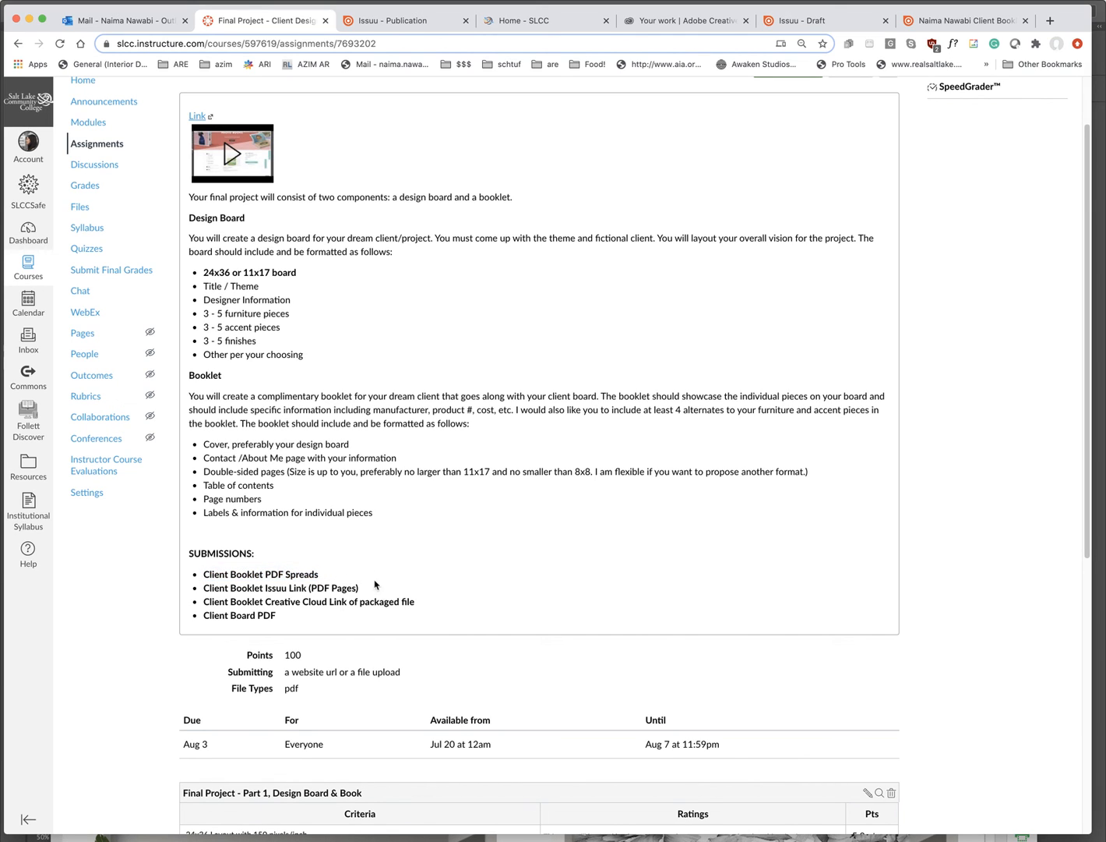
drag(368, 588, 203, 589)
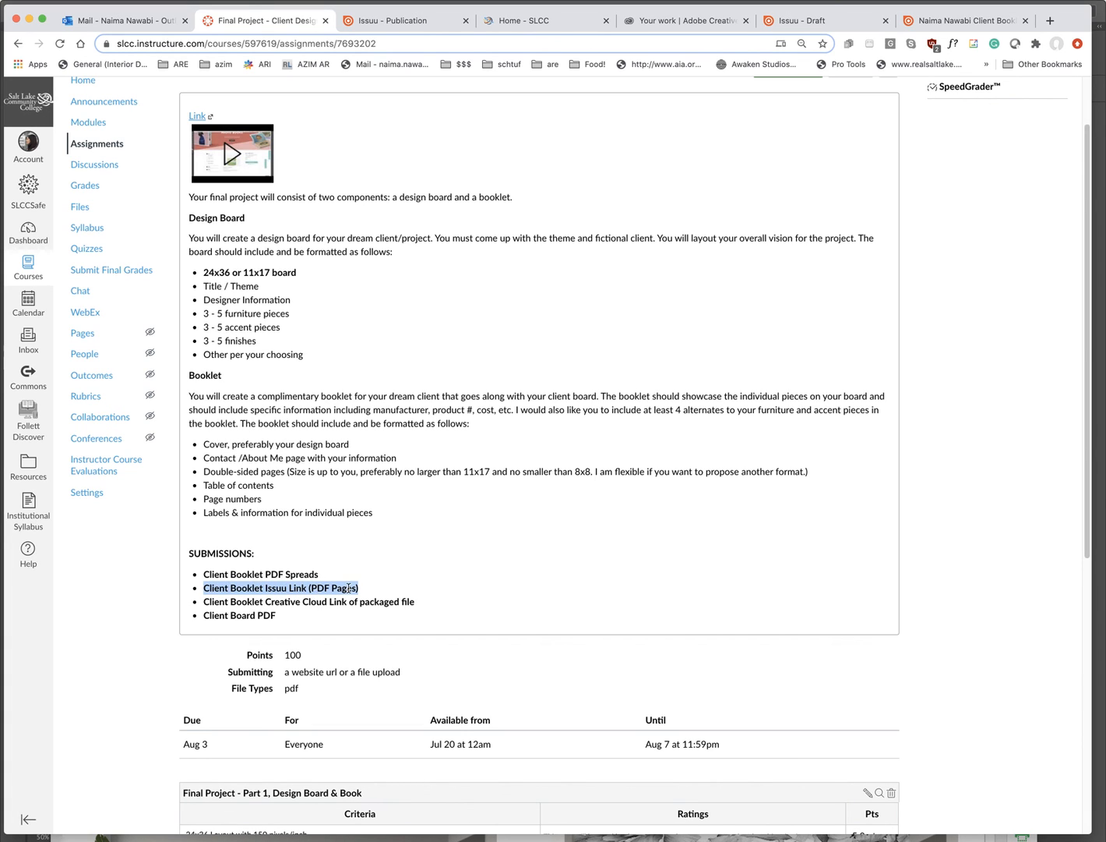
drag(417, 602, 209, 597)
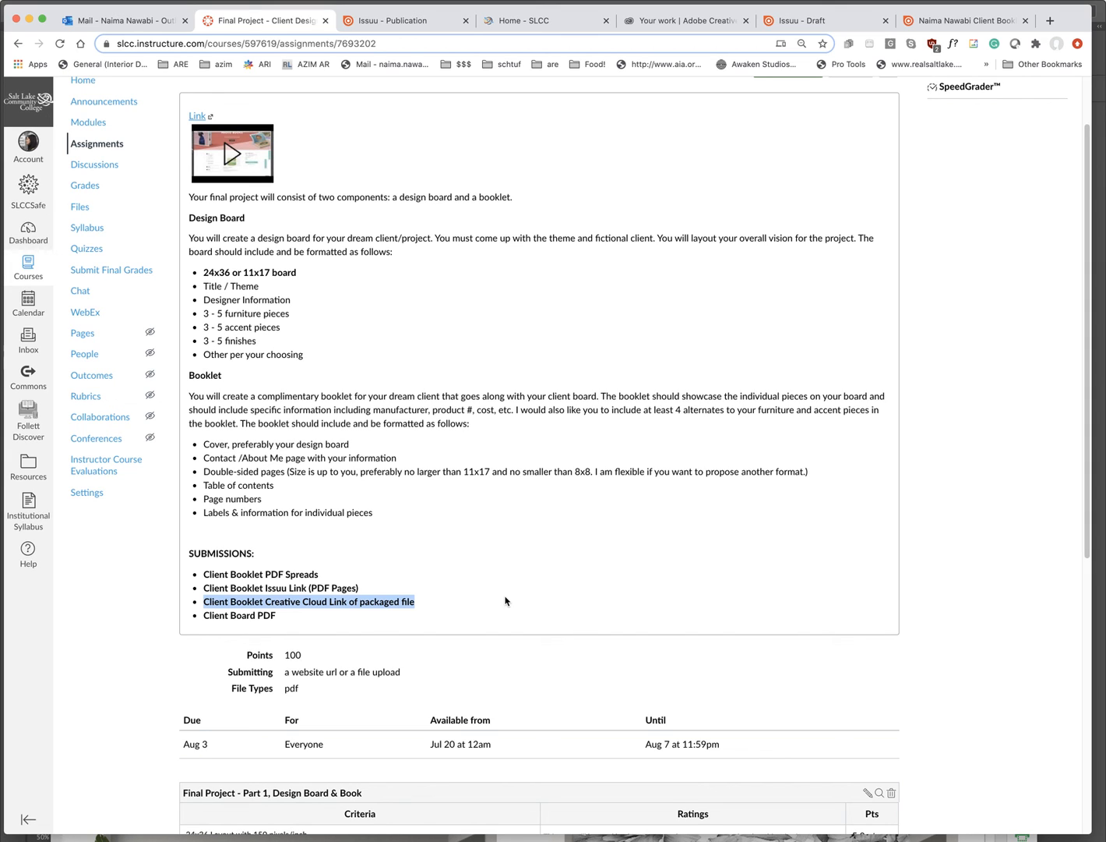
drag(280, 616, 203, 617)
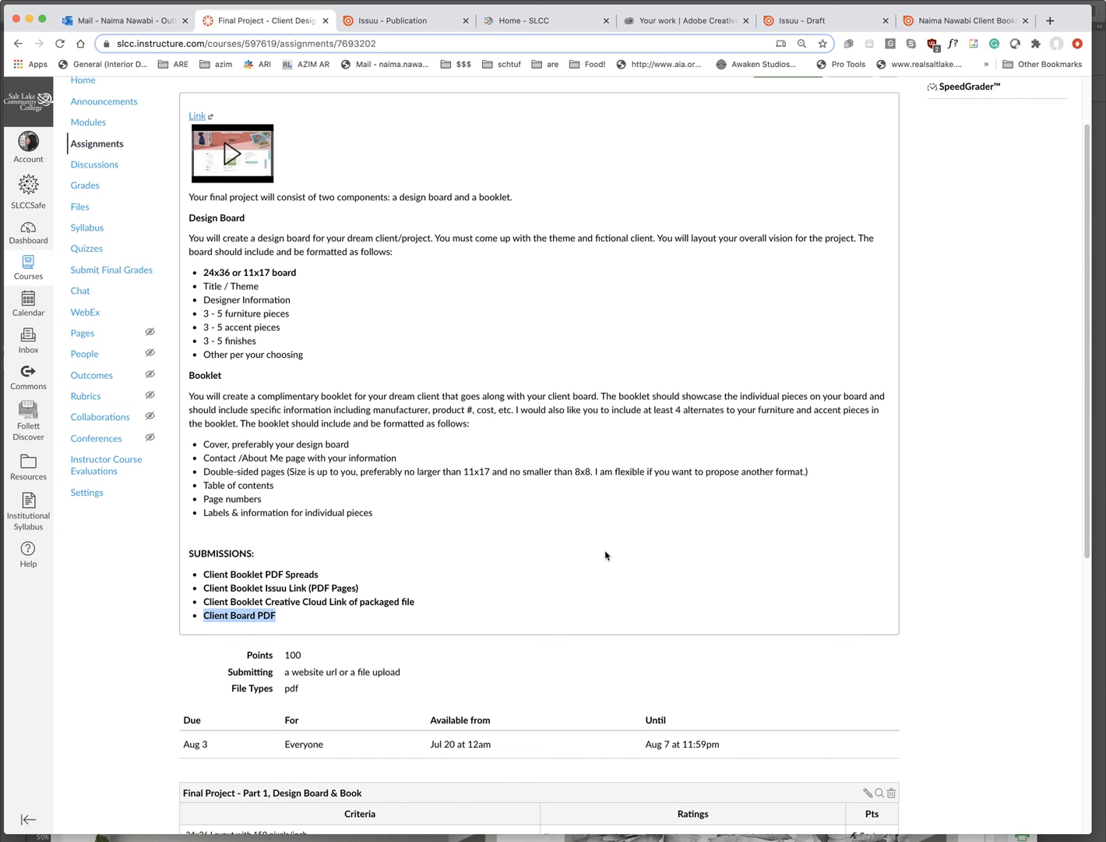
scroll(605, 552, up, 2)
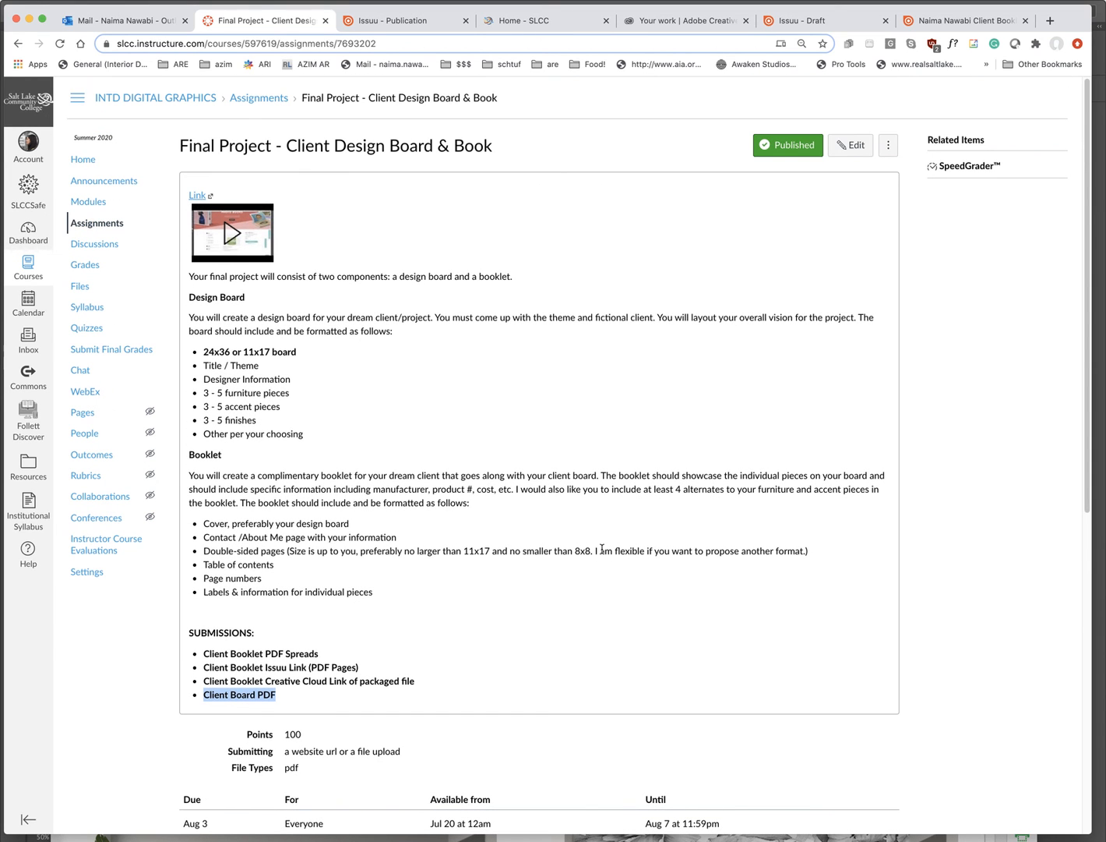